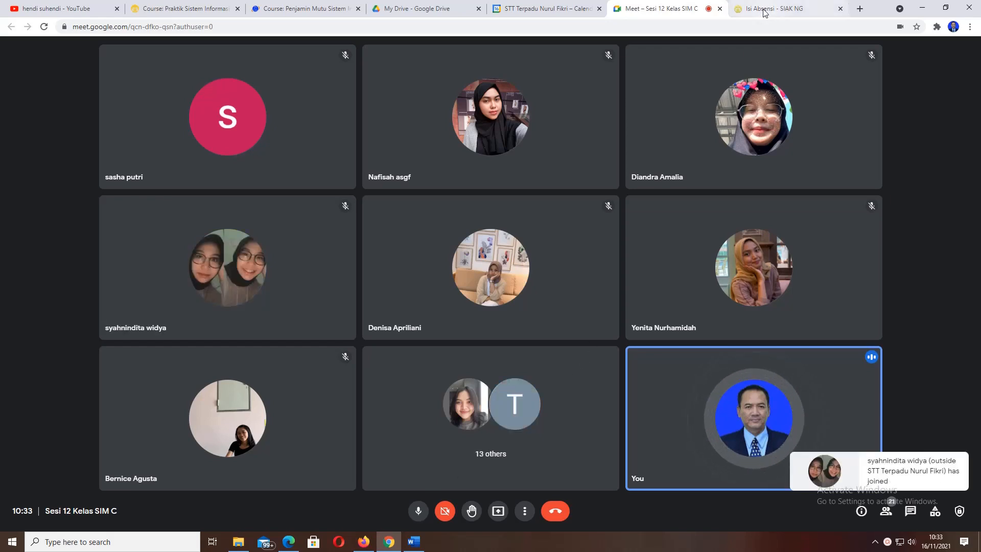
# - Switch from the Google Meet call to the 'Isi Absensi - SIAK NG' tab with all 20 students present
pyautogui.moveTo(767, 10)
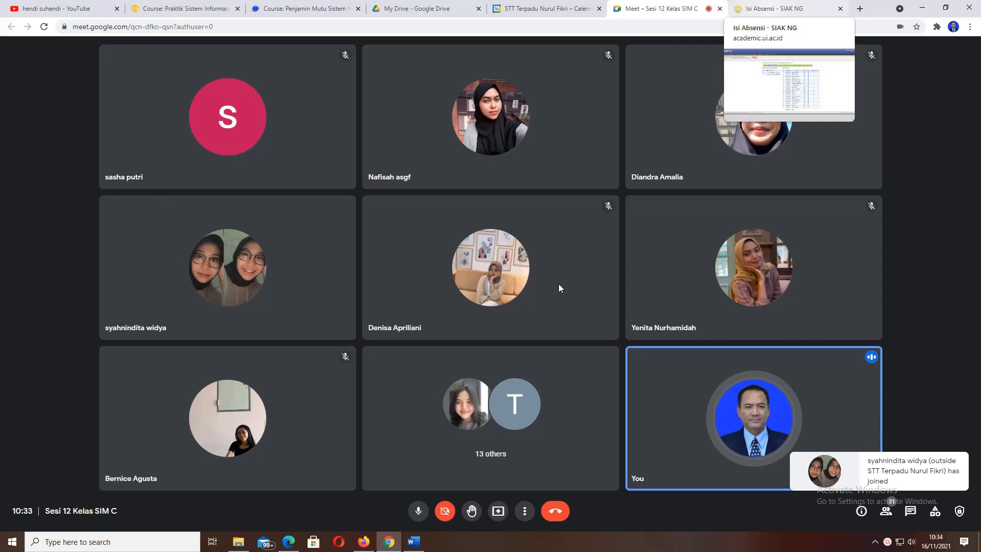
pyautogui.hotkey('ctrl', 'Tab')
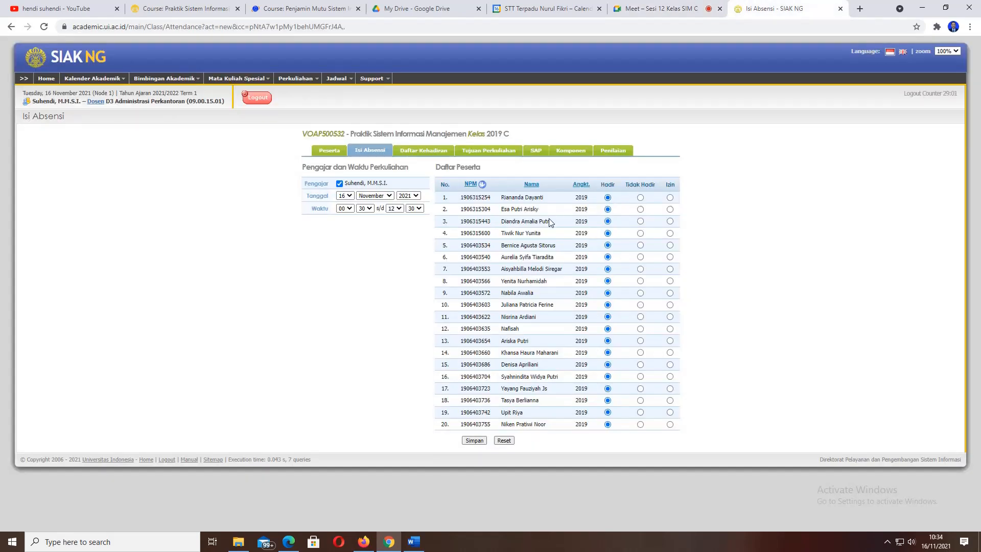
pyautogui.click(671, 12)
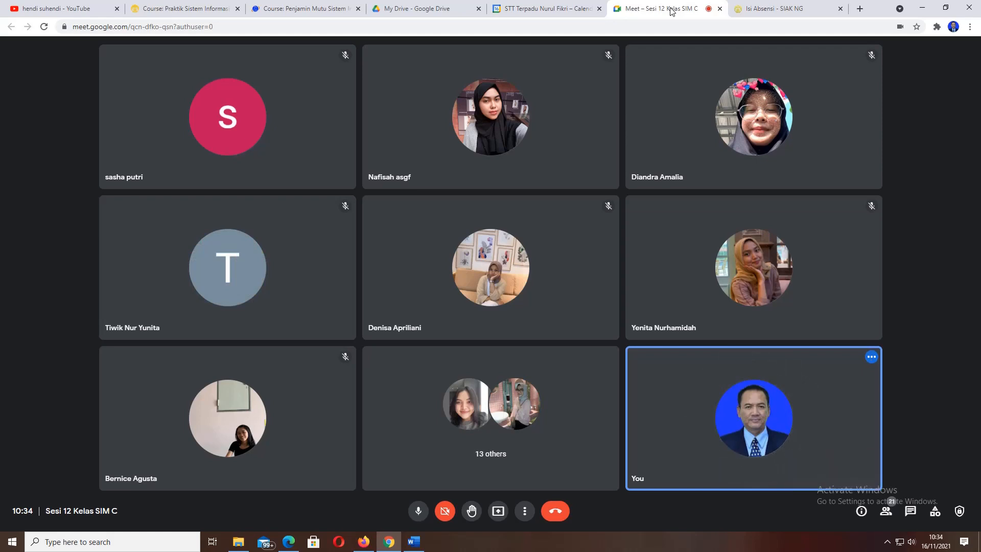
pyautogui.click(785, 7)
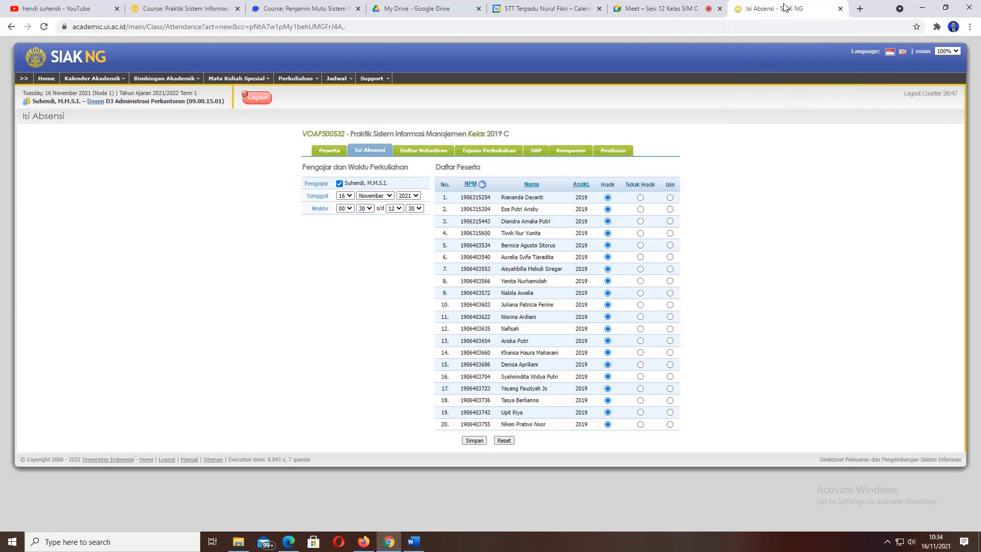
pyautogui.click(662, 8)
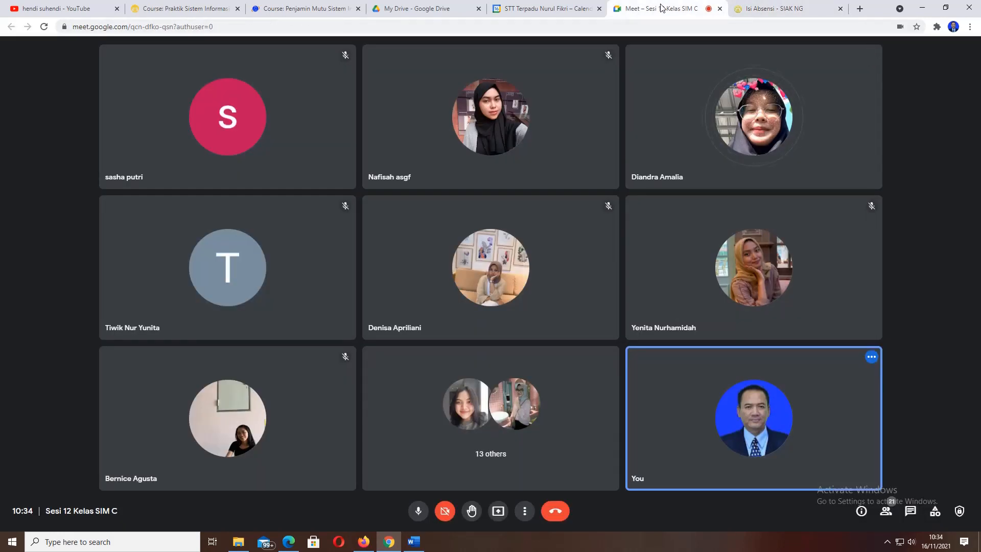
pyautogui.click(776, 7)
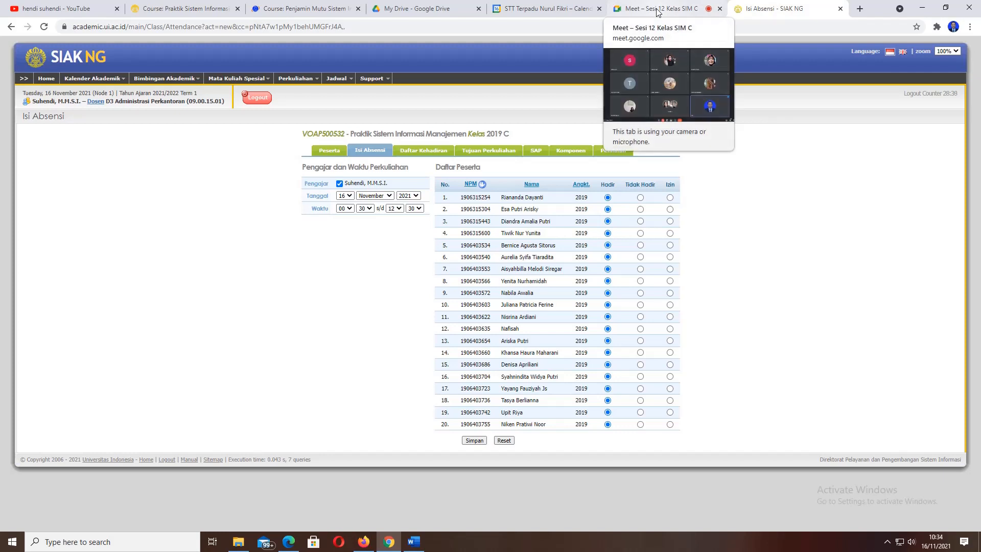
pyautogui.click(658, 11)
pyautogui.click(773, 8)
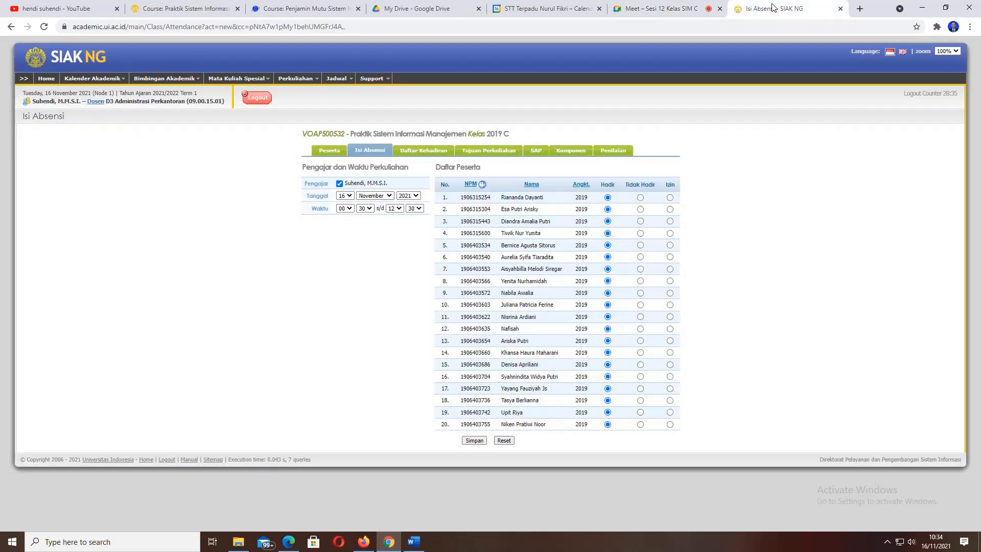
pyautogui.click(658, 9)
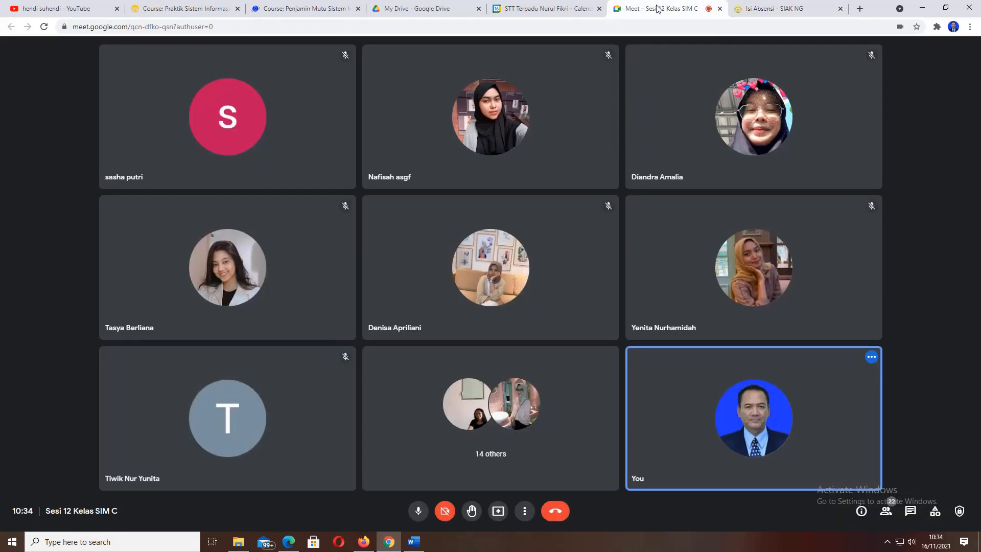
pyautogui.click(784, 9)
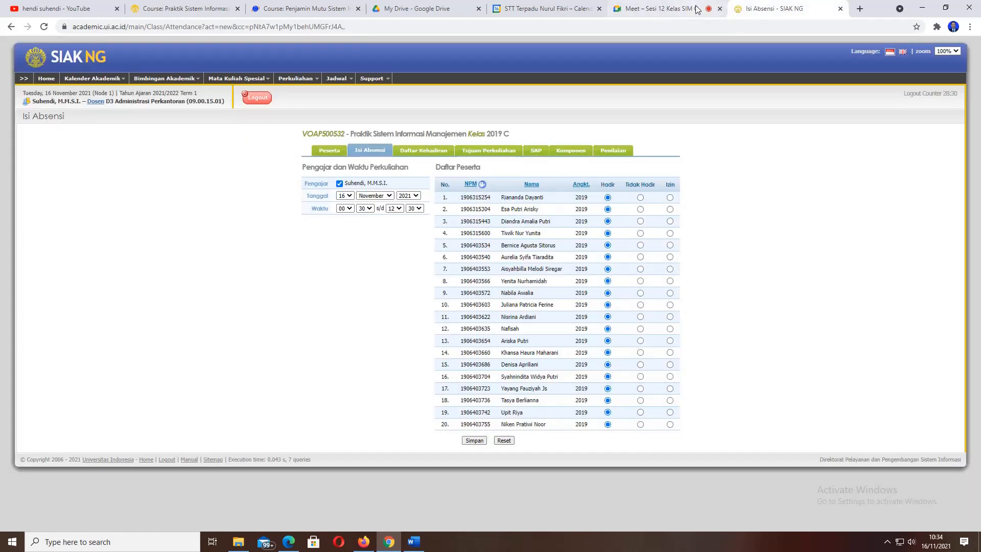
pyautogui.click(669, 9)
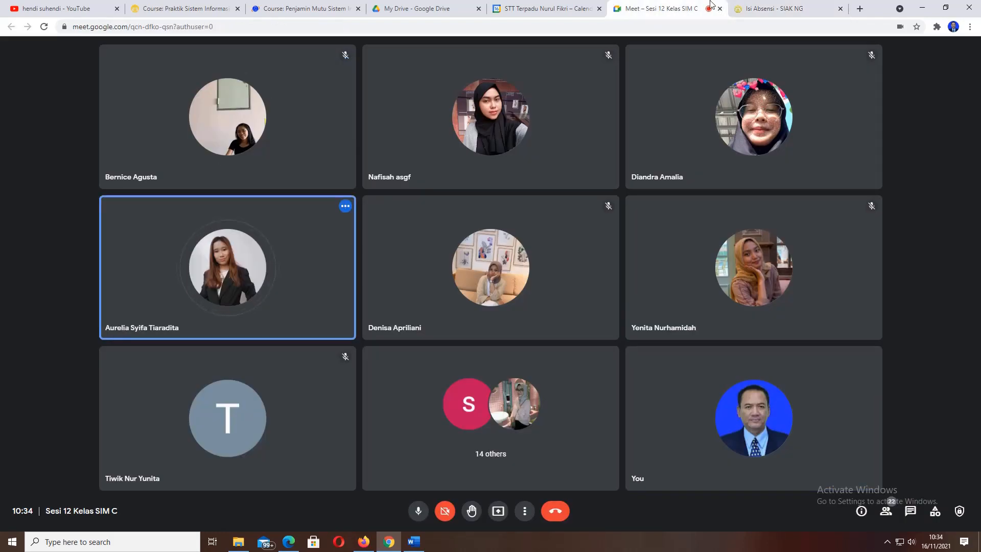
pyautogui.click(775, 10)
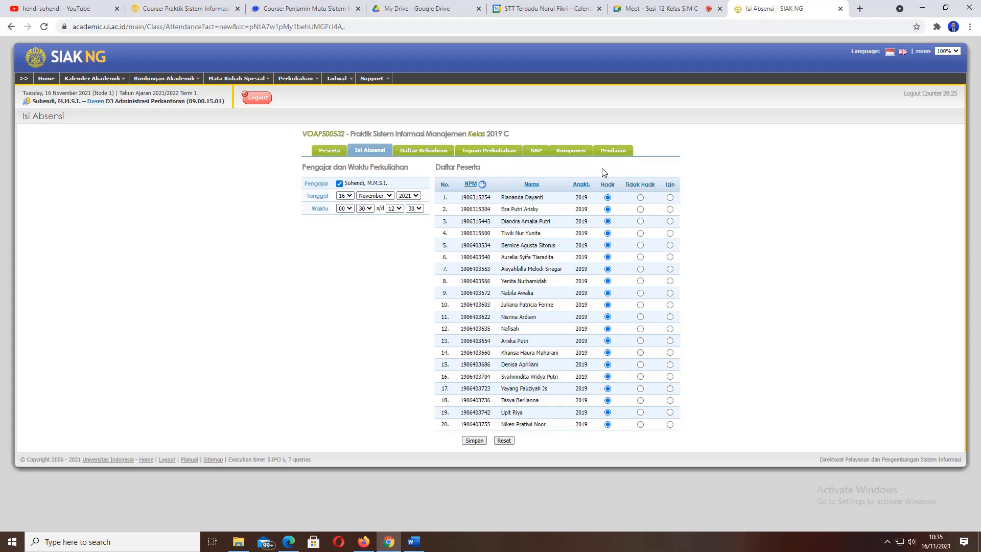
pyautogui.click(685, 9)
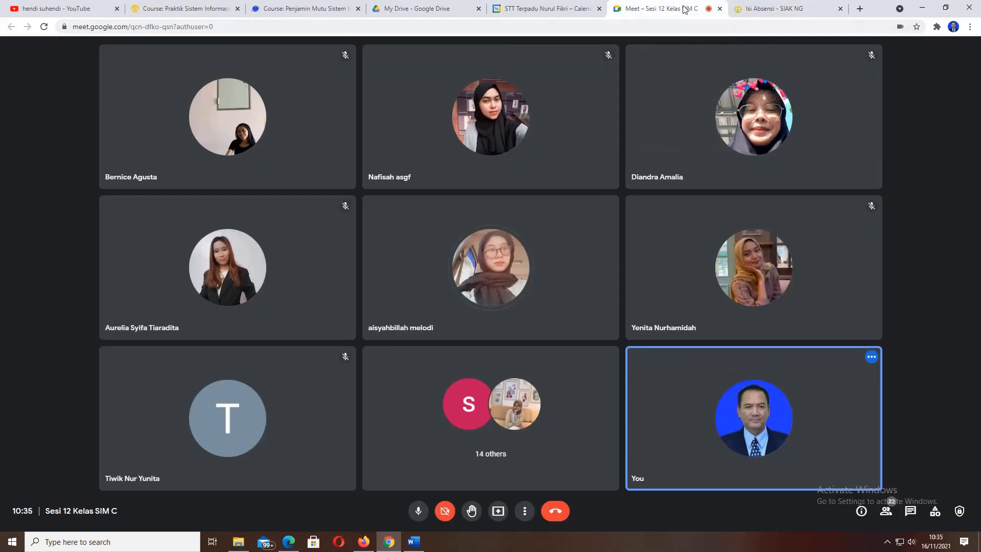
pyautogui.click(790, 10)
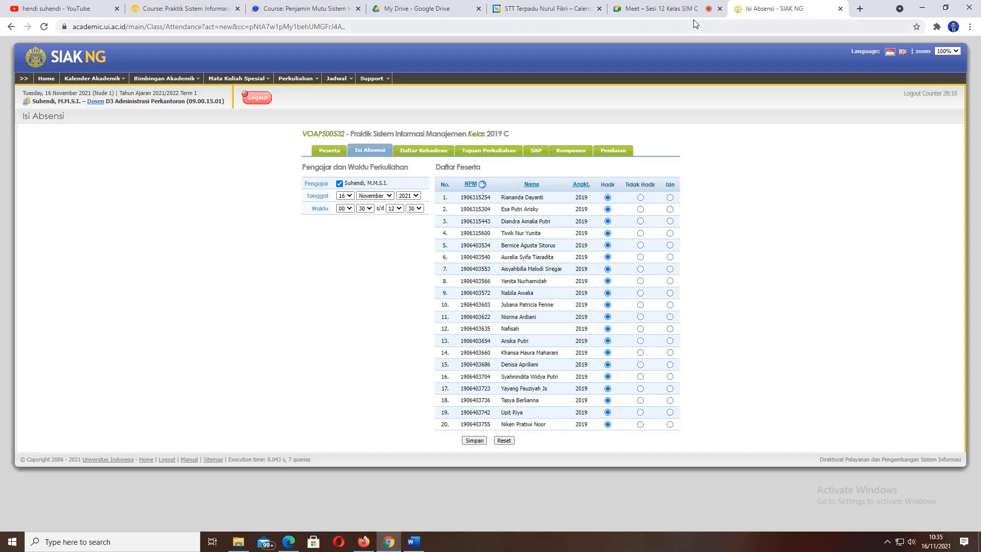
pyautogui.click(659, 7)
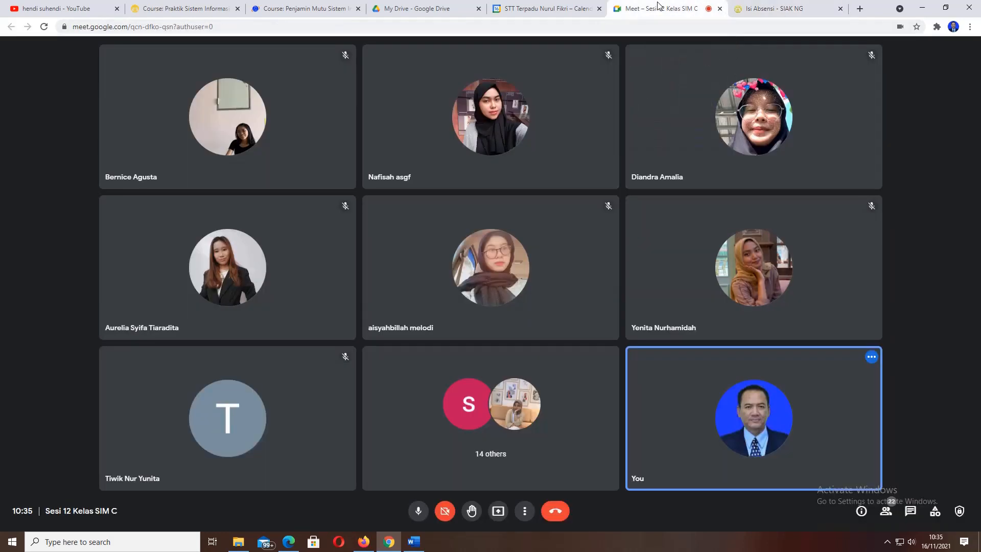
pyautogui.click(762, 8)
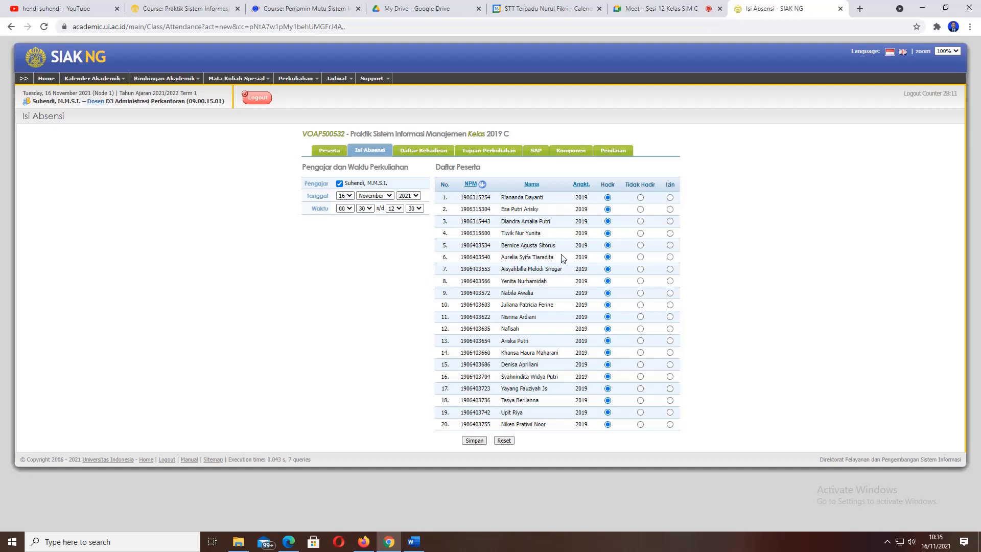
pyautogui.click(658, 10)
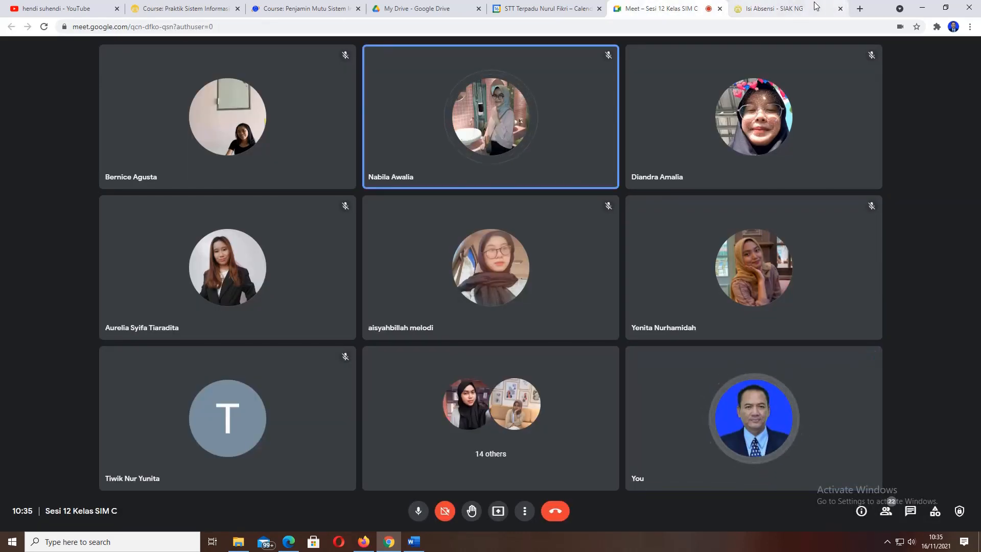
pyautogui.click(779, 8)
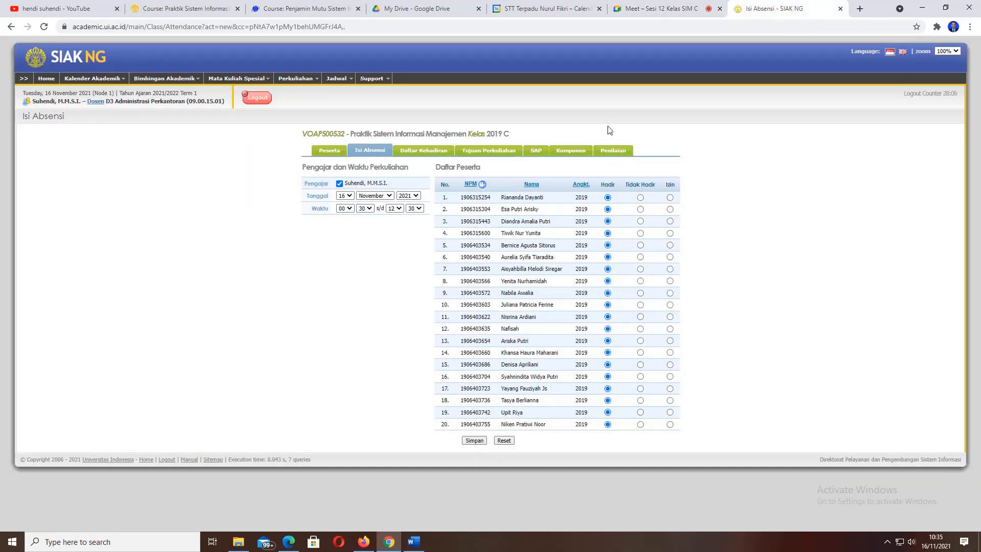
pyautogui.click(650, 7)
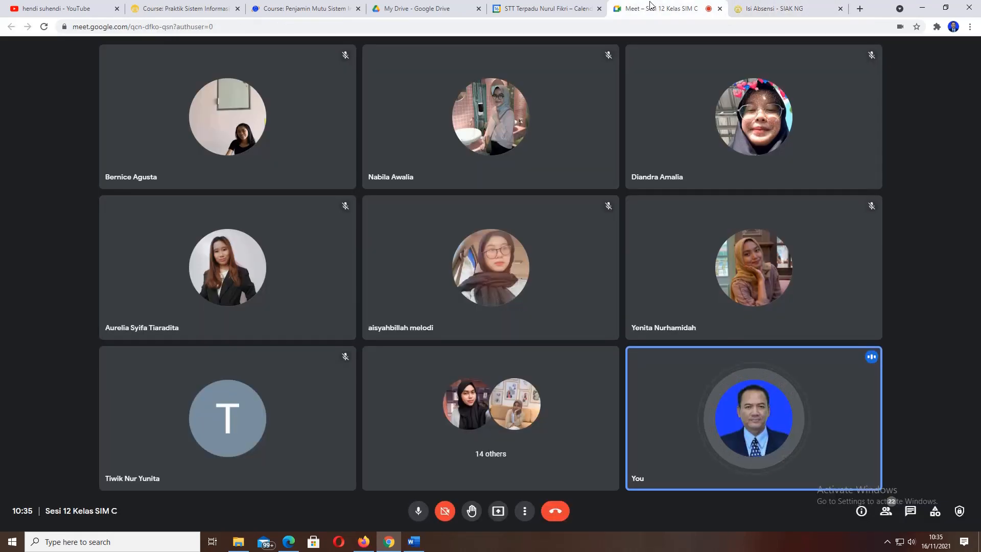
pyautogui.click(782, 7)
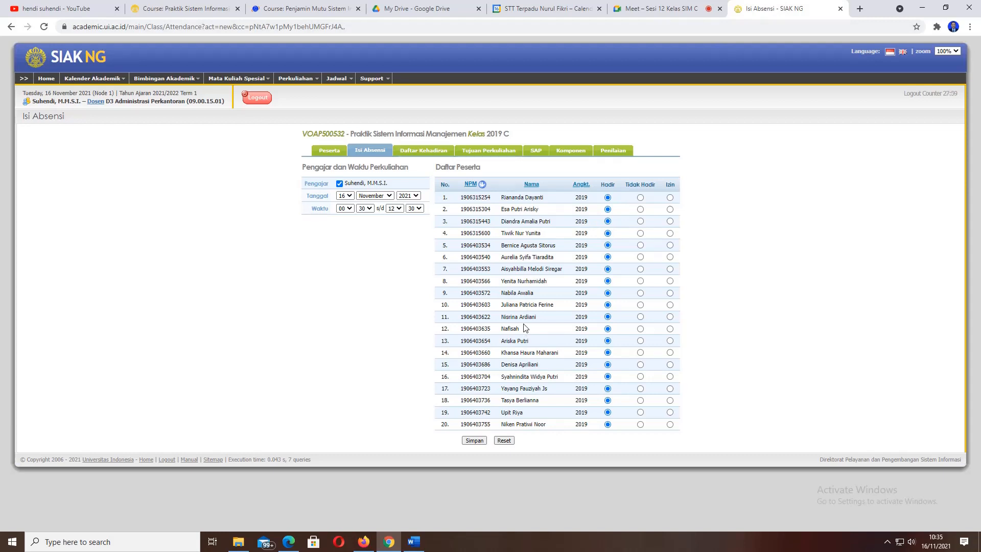
# - Alternate between the Meet call and the 16 November SIAK NG form, comparing participants with the 20 listed students
pyautogui.click(646, 10)
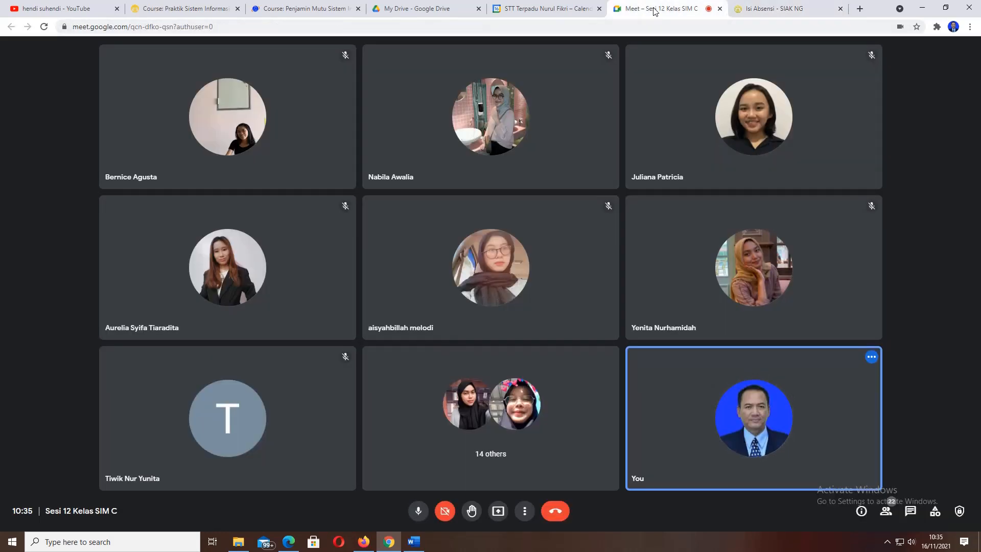
pyautogui.click(782, 9)
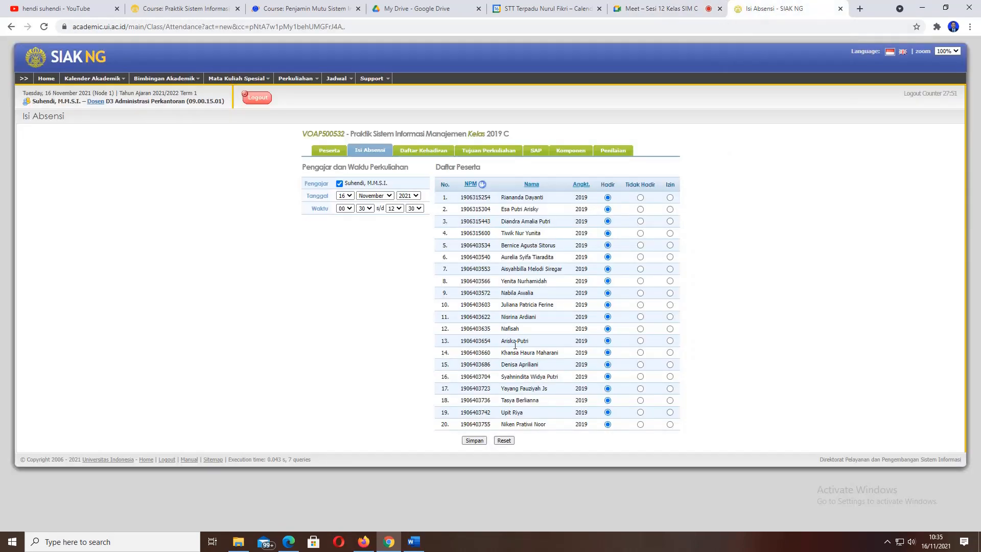
pyautogui.click(664, 5)
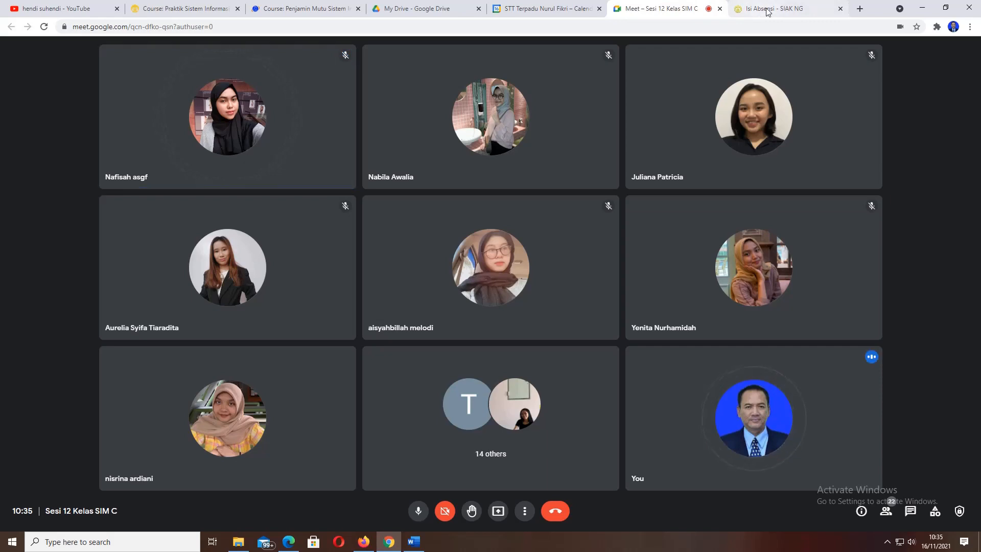
pyautogui.click(737, 6)
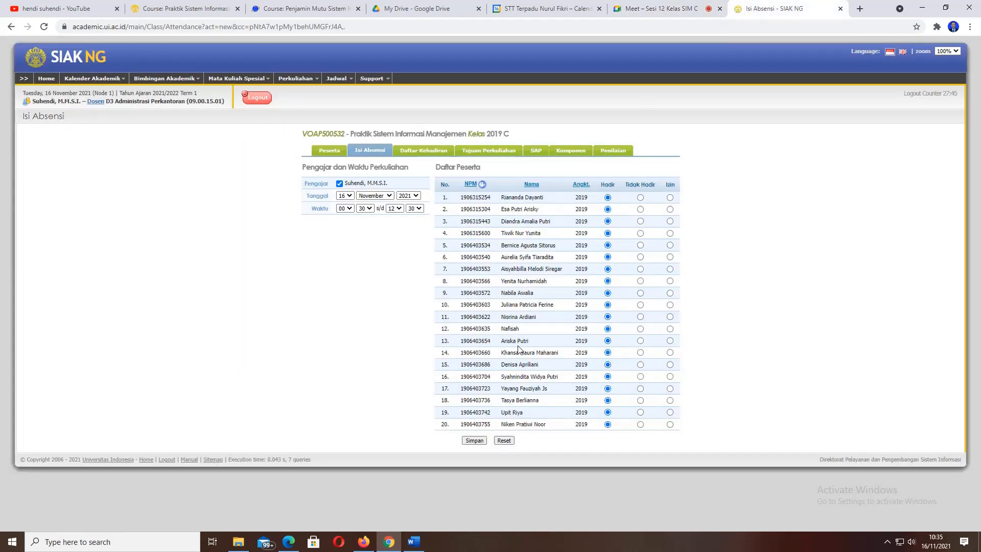
pyautogui.click(673, 9)
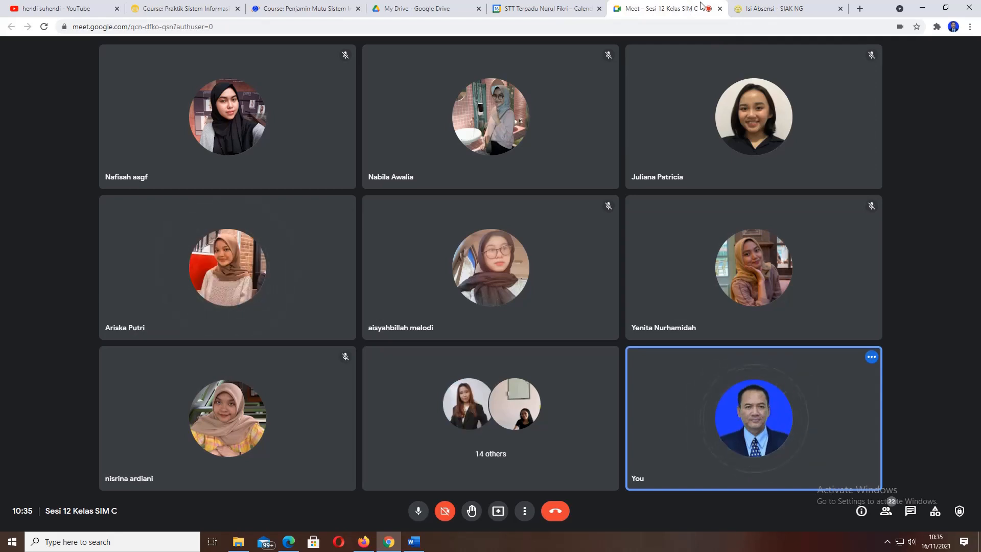
pyautogui.click(771, 9)
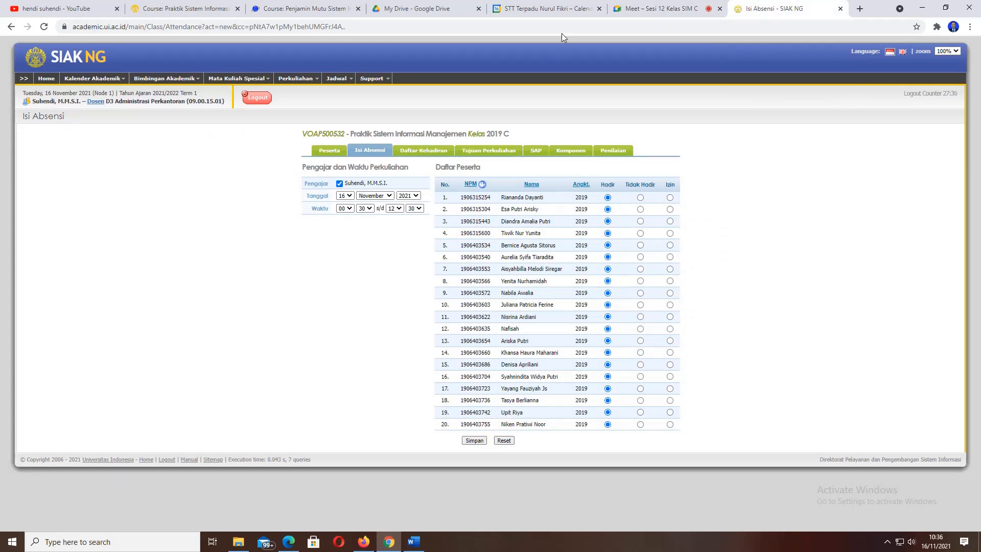
pyautogui.click(673, 8)
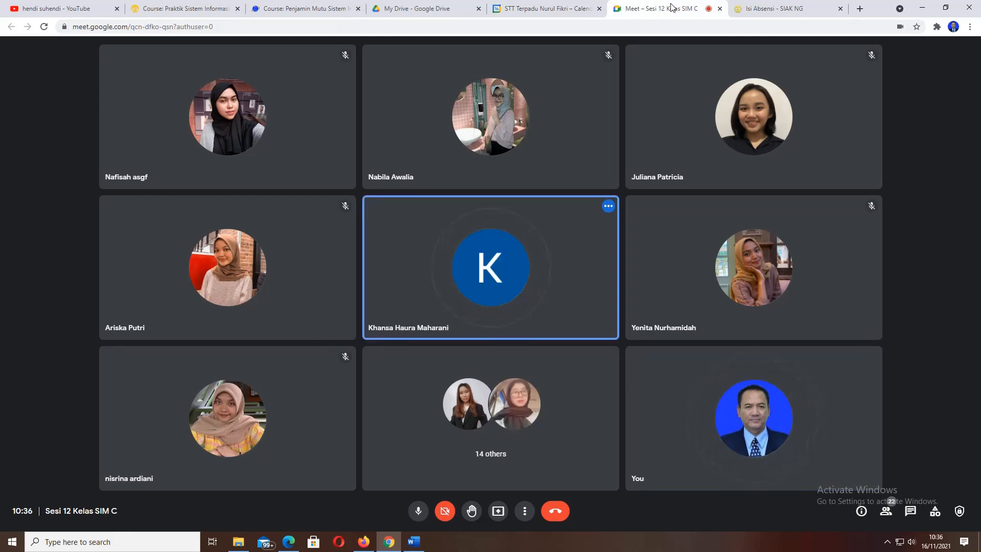
pyautogui.moveTo(795, 9)
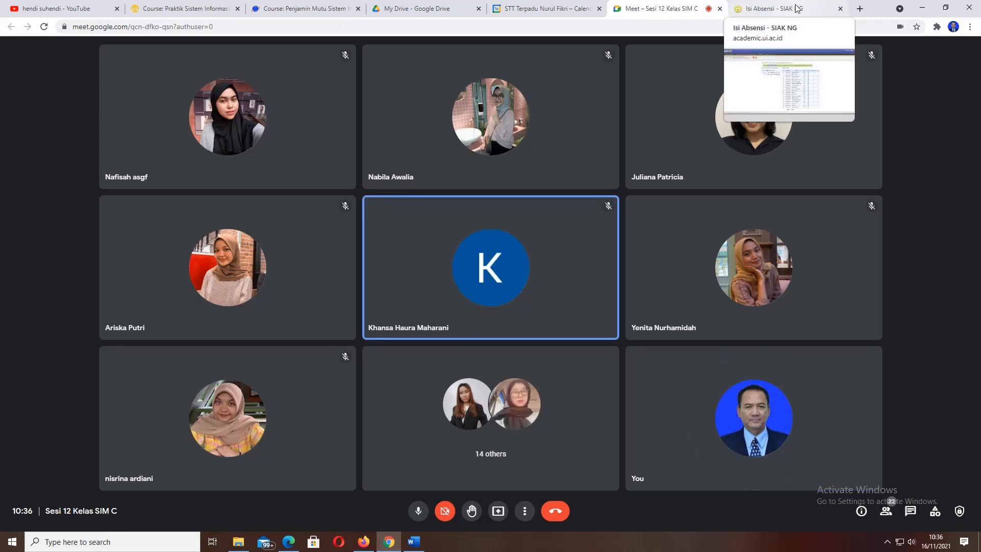
pyautogui.click(797, 10)
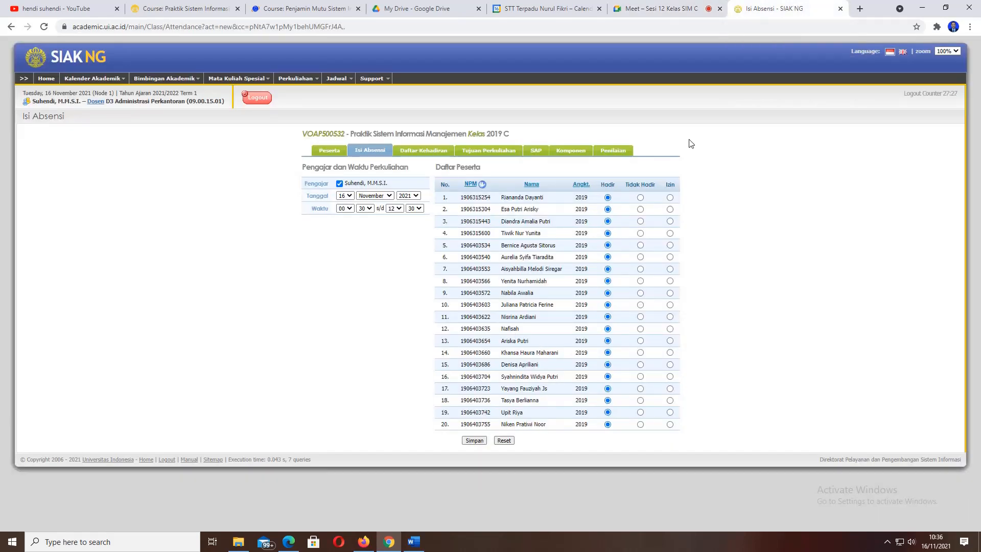
pyautogui.click(666, 9)
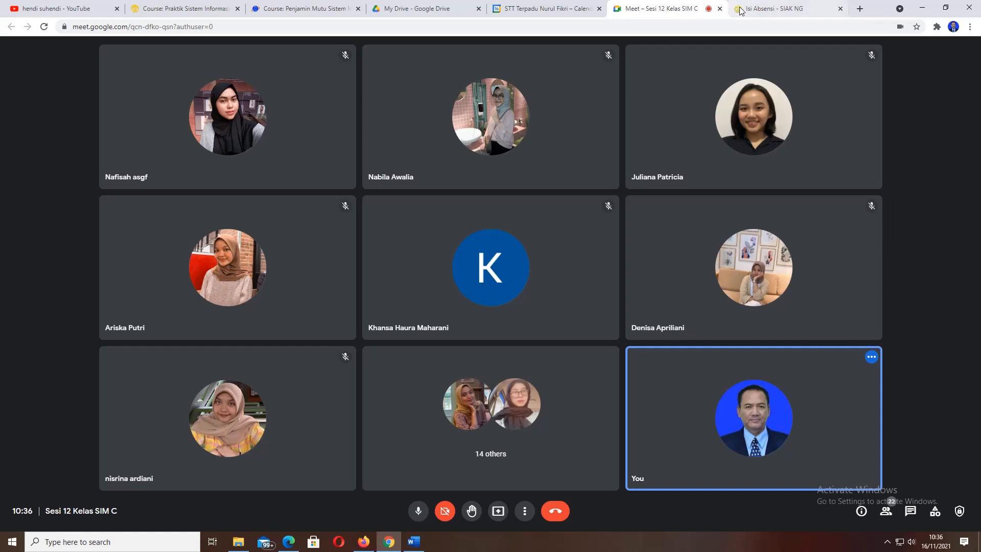
pyautogui.click(772, 13)
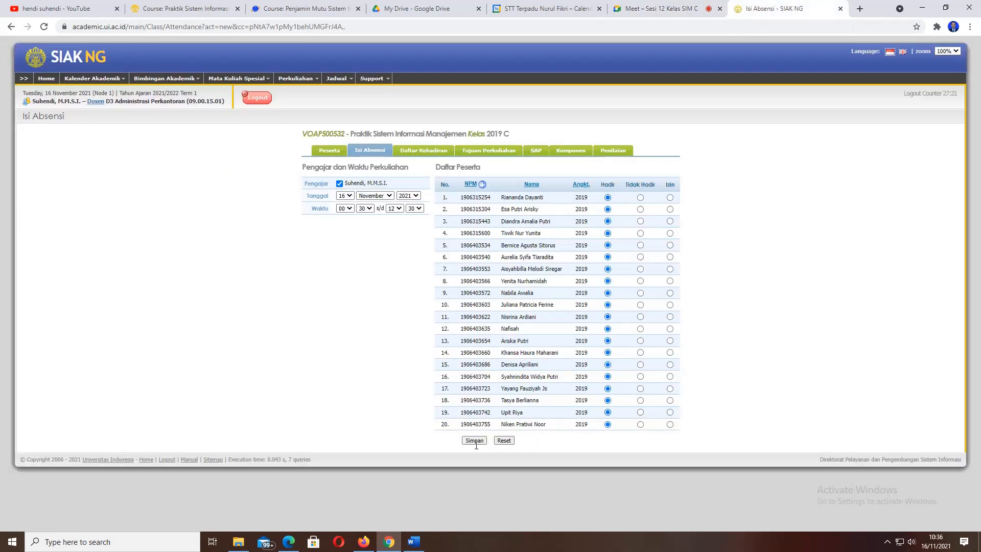
pyautogui.click(666, 5)
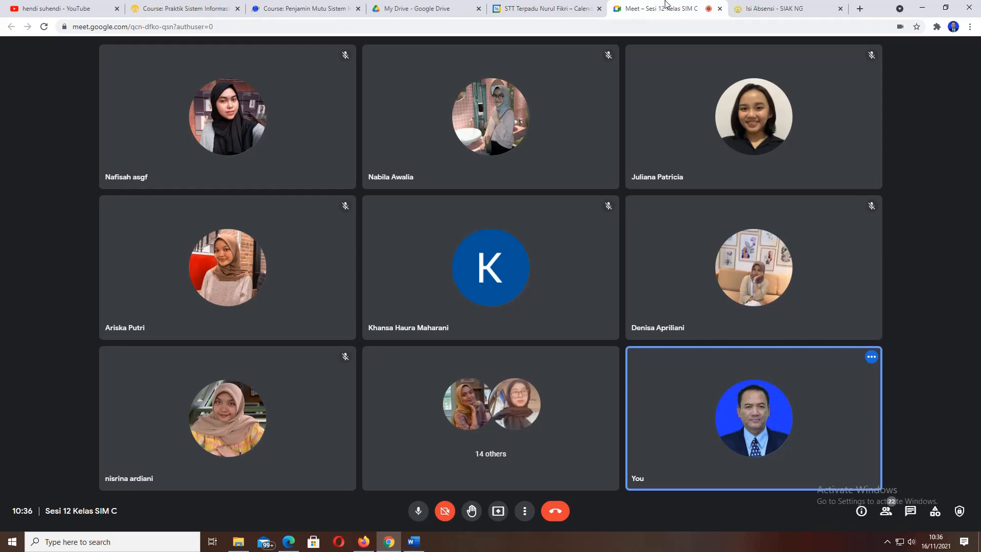
pyautogui.click(773, 11)
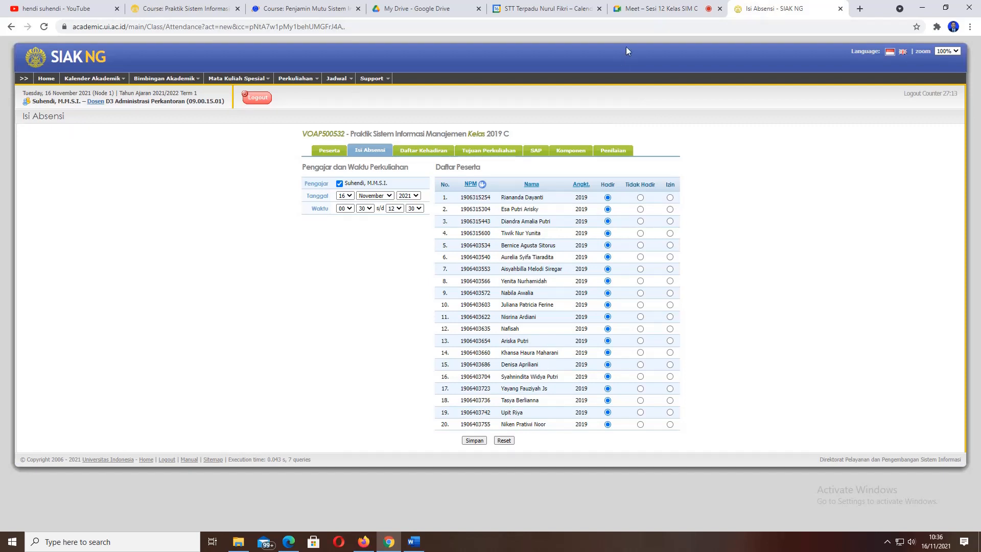
pyautogui.click(647, 11)
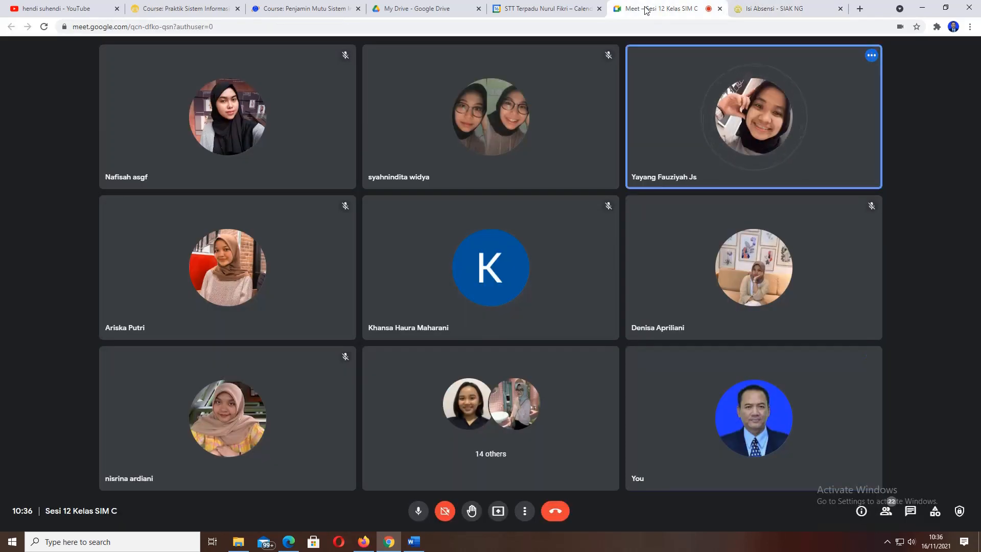
pyautogui.click(755, 9)
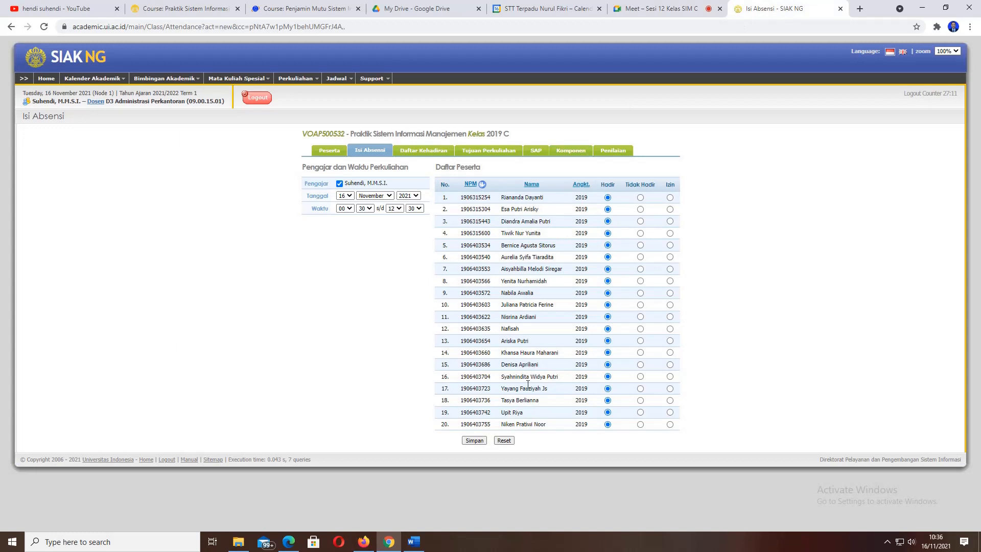
pyautogui.click(665, 5)
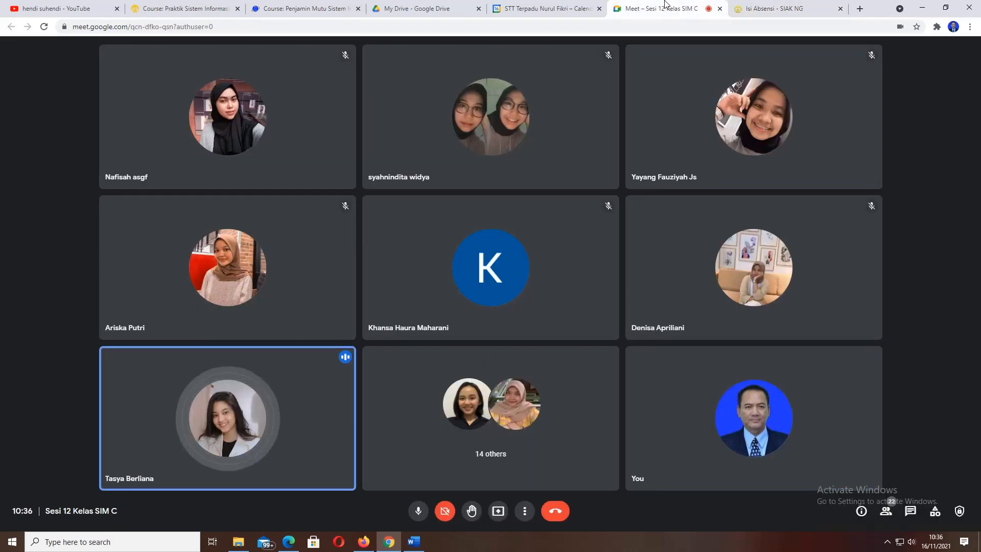
pyautogui.click(775, 5)
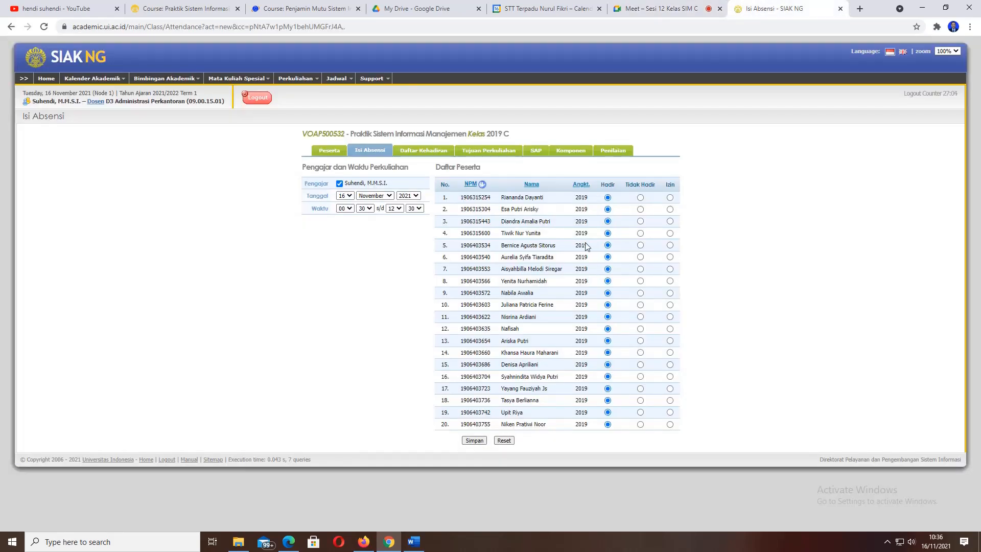
pyautogui.click(651, 11)
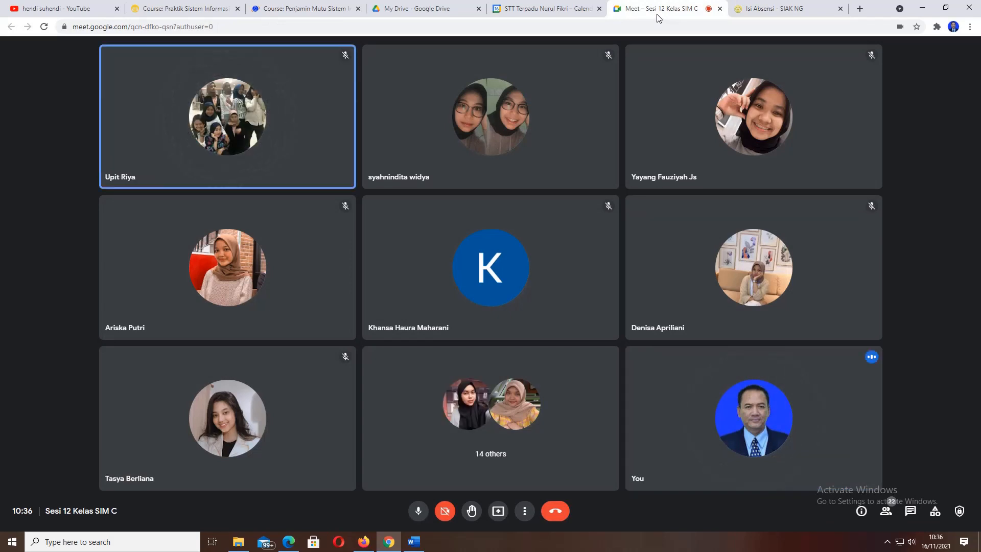
pyautogui.click(799, 7)
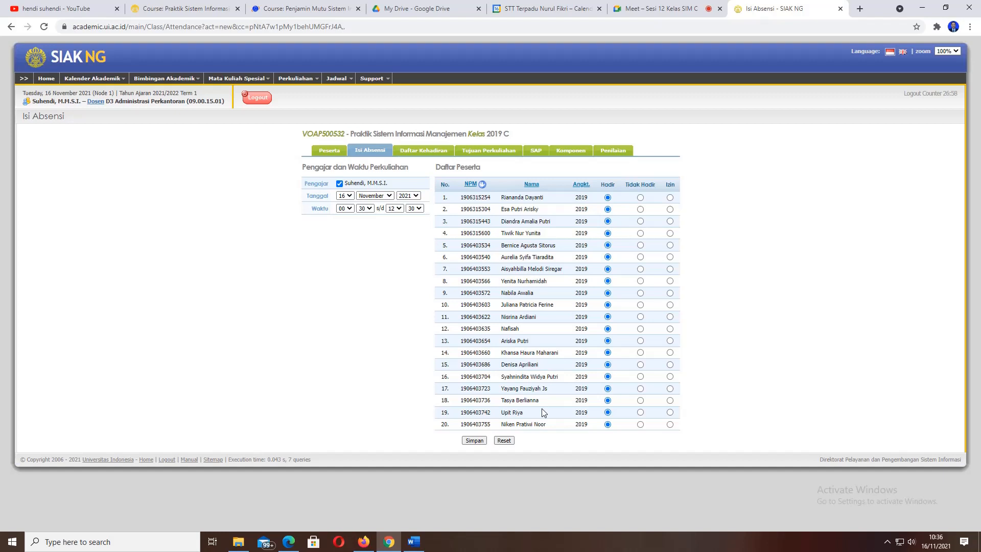
pyautogui.click(678, 5)
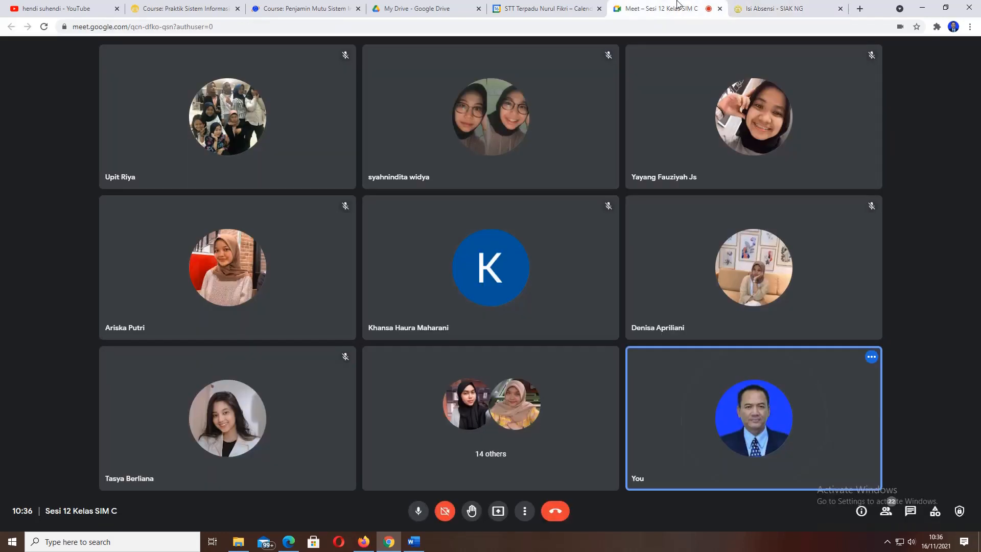
pyautogui.click(776, 7)
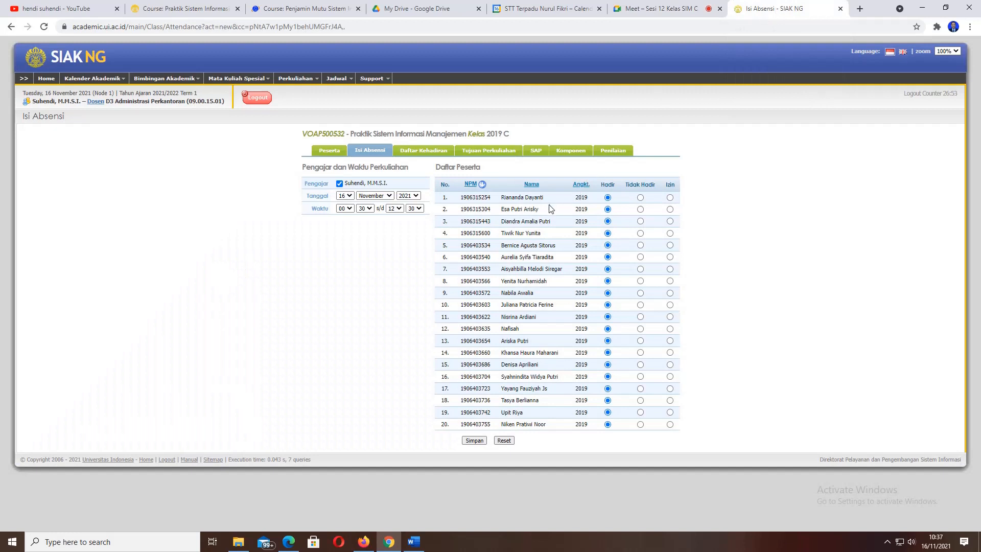
pyautogui.click(655, 4)
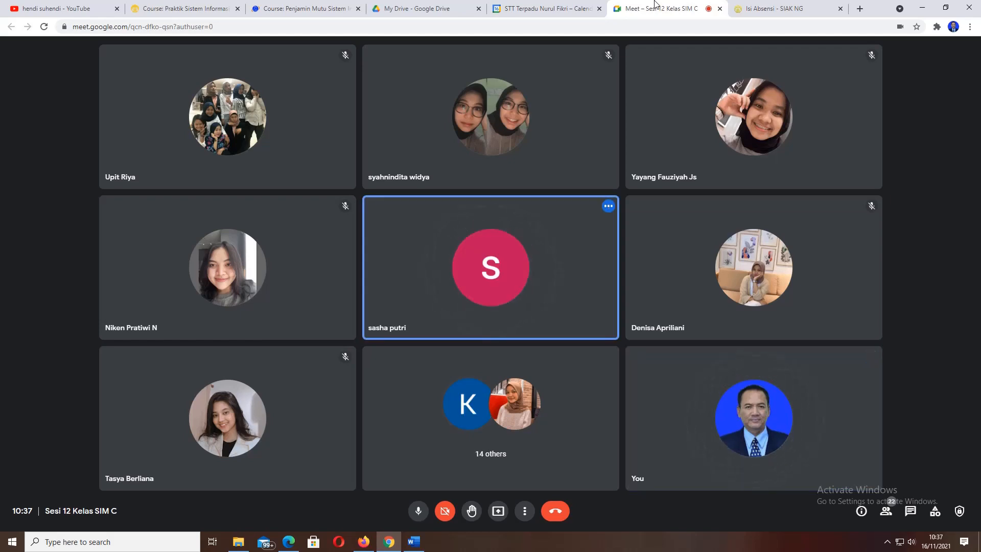
pyautogui.click(772, 6)
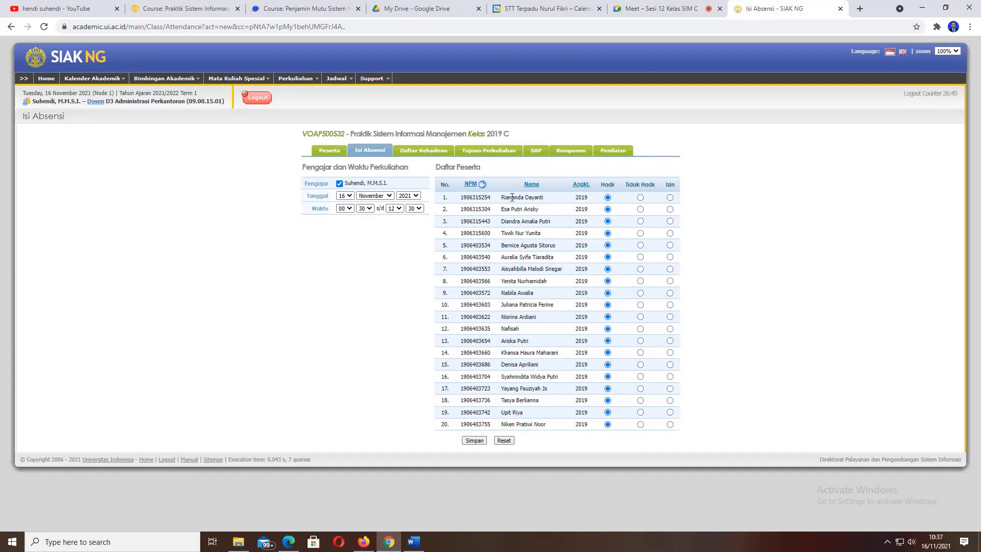
pyautogui.click(669, 10)
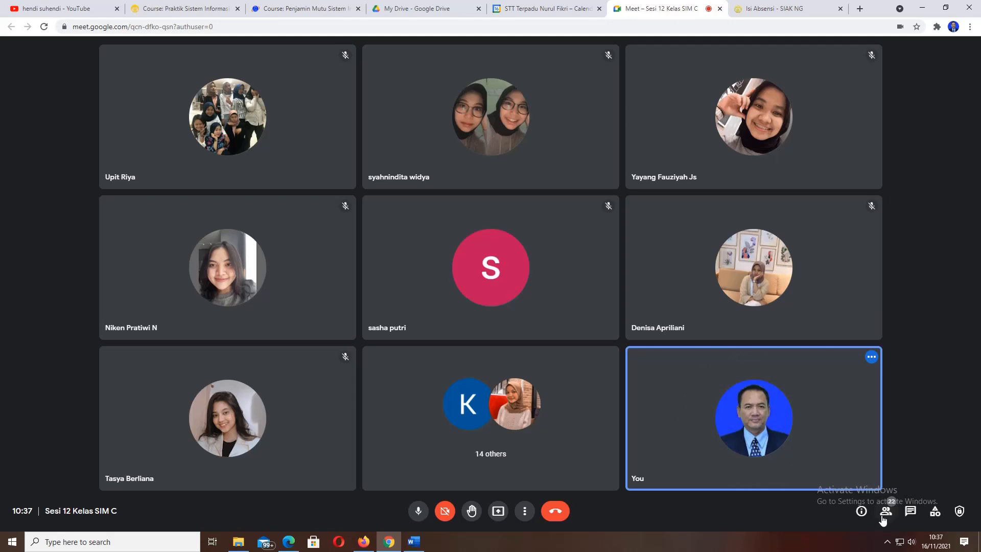
# - Scroll through the Google Meet People list of call participants, then return to the SIAK NG attendance form
pyautogui.click(884, 516)
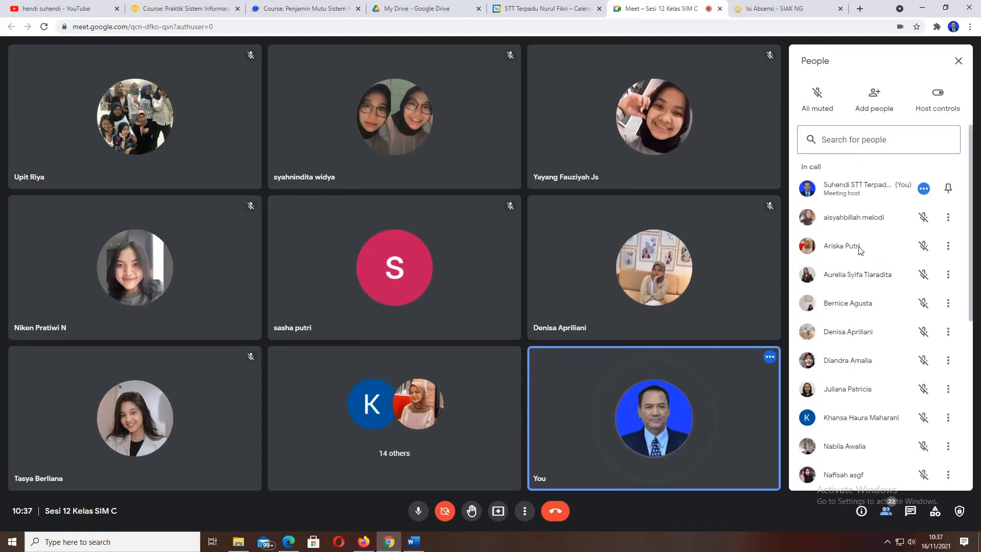
pyautogui.scroll(-5, 860, 249)
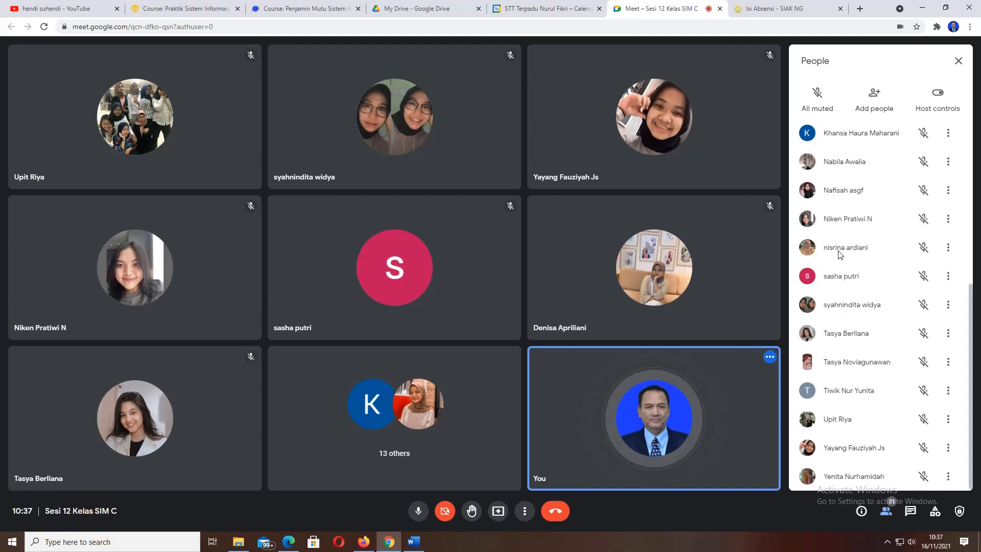
pyautogui.scroll(1, 839, 254)
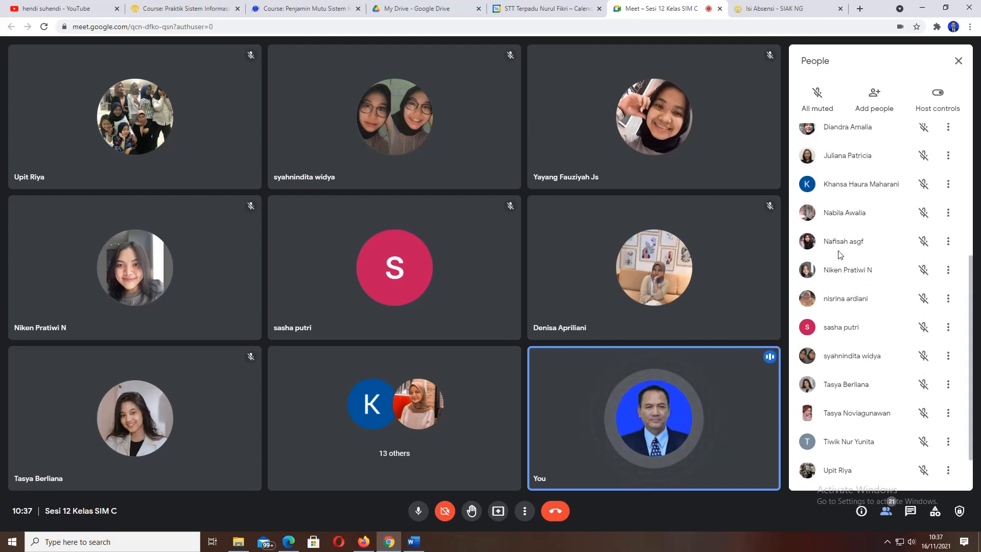
pyautogui.scroll(1, 839, 253)
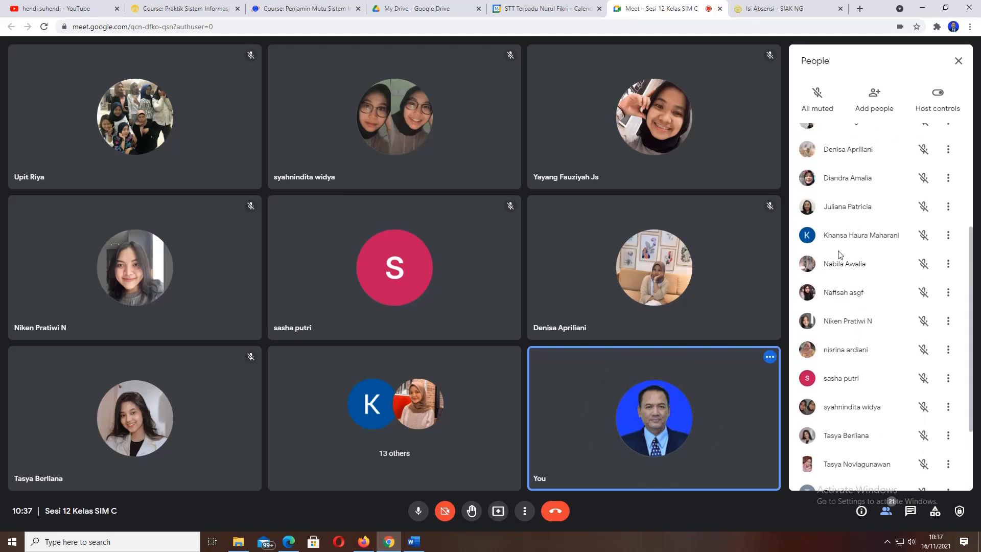
pyautogui.scroll(2, 839, 254)
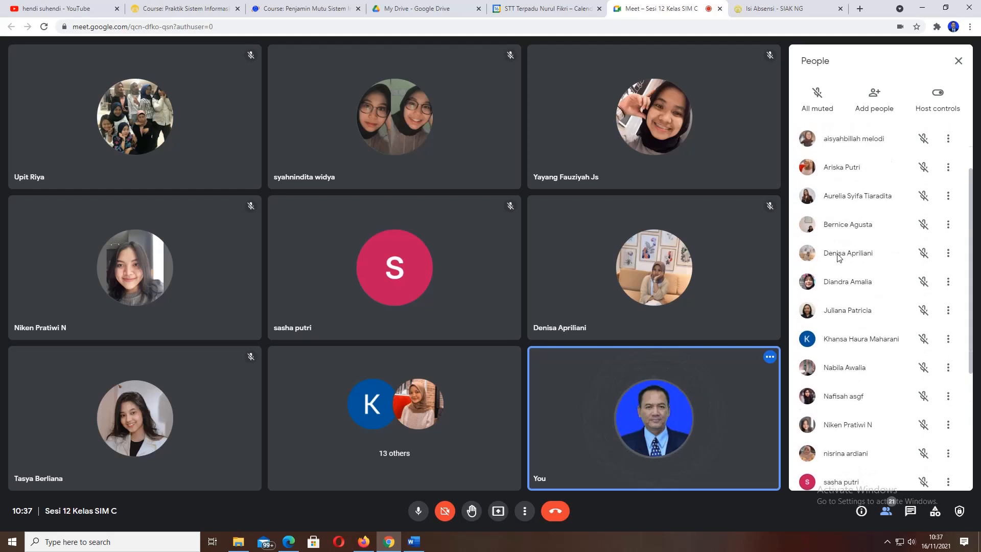
pyautogui.scroll(1, 838, 258)
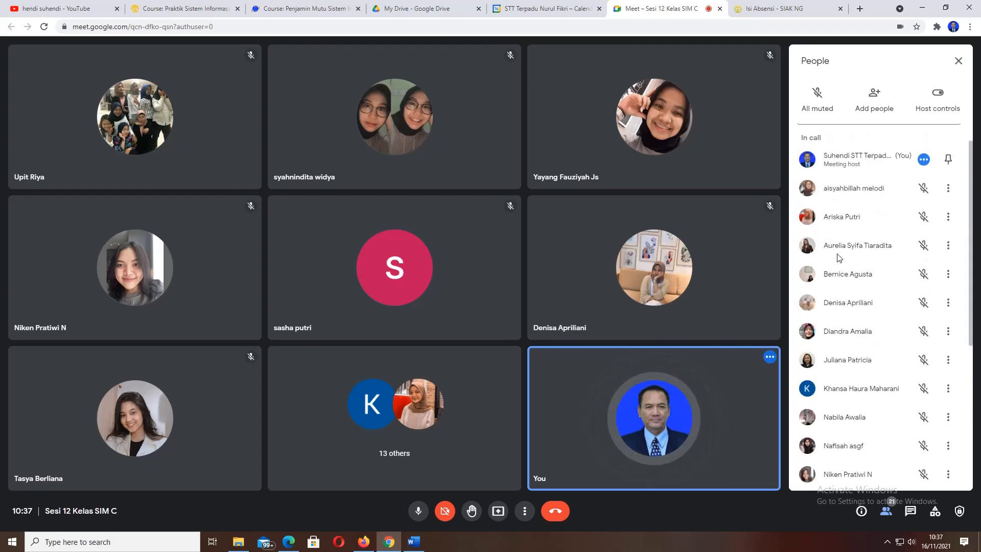
pyautogui.scroll(1, 838, 257)
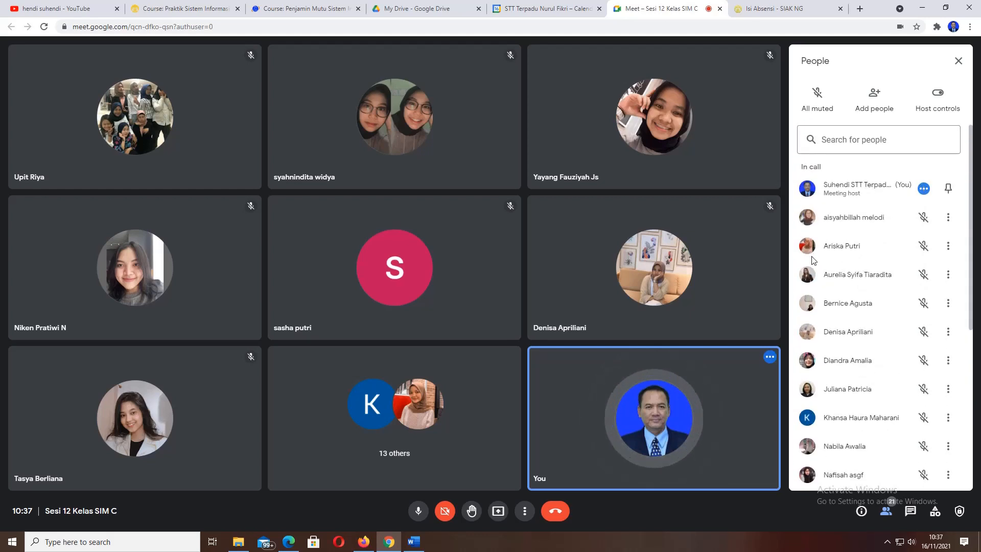
pyautogui.click(787, 9)
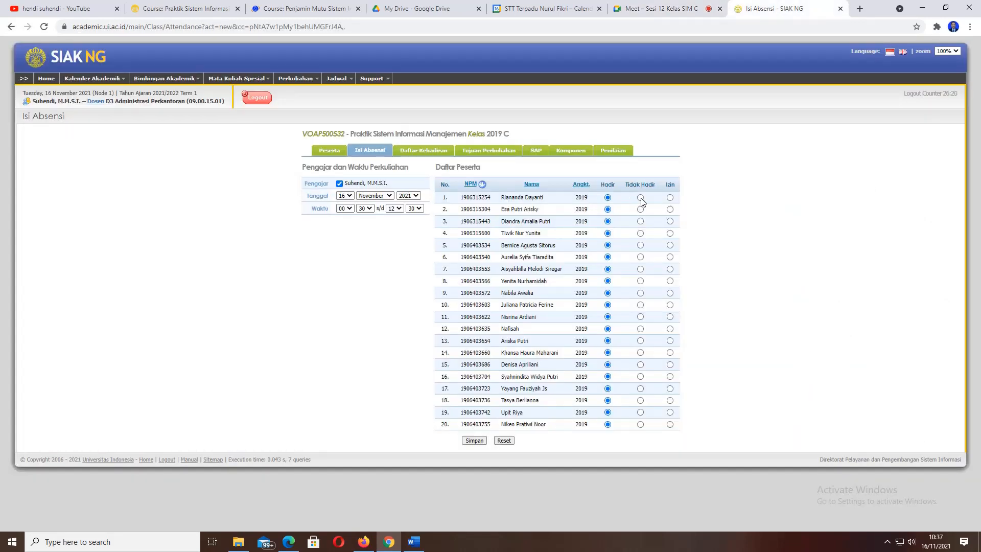
# - Save the 16 November attendance with student 1 Tidak Hadir, then reopen it and restore her to Hadir
pyautogui.click(641, 198)
pyautogui.click(472, 440)
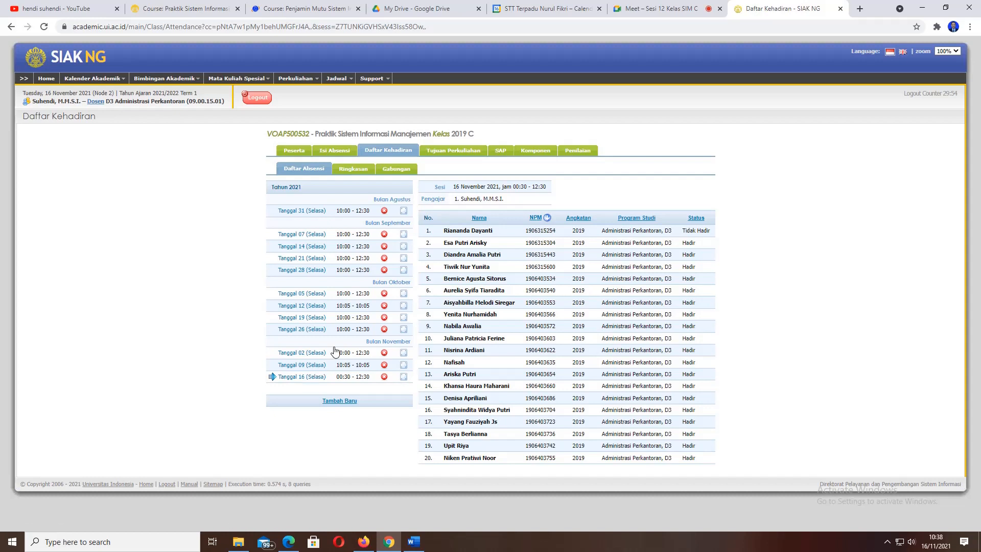
pyautogui.click(316, 378)
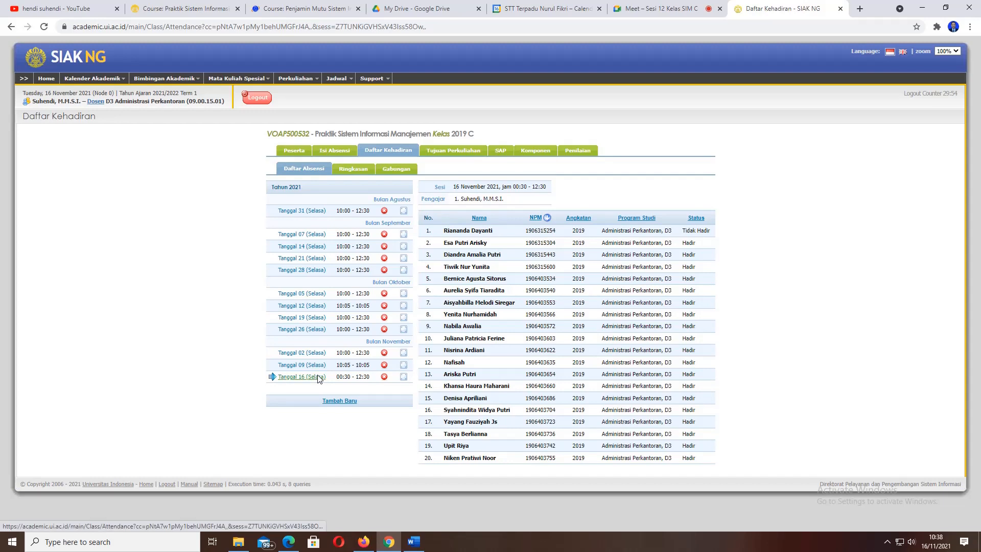
pyautogui.click(404, 379)
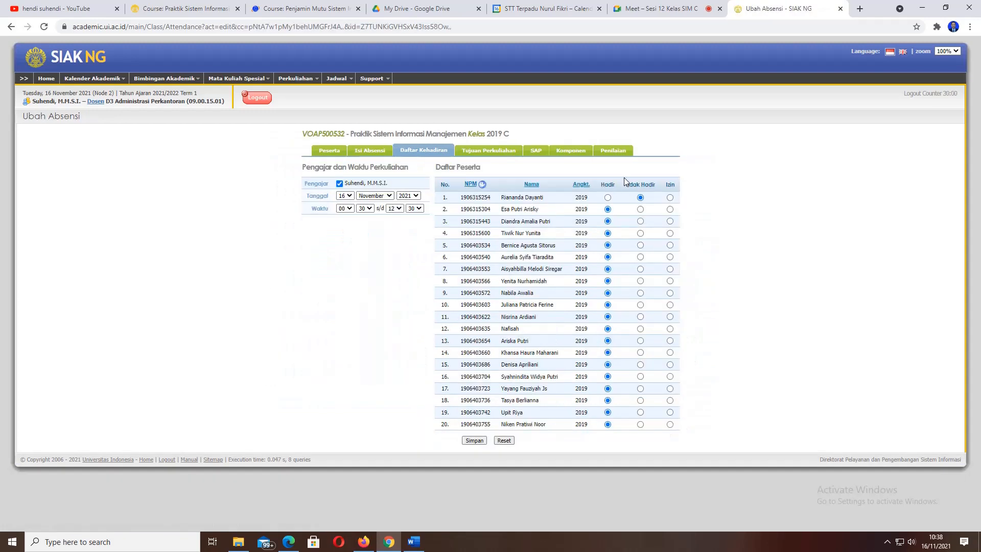
pyautogui.click(607, 198)
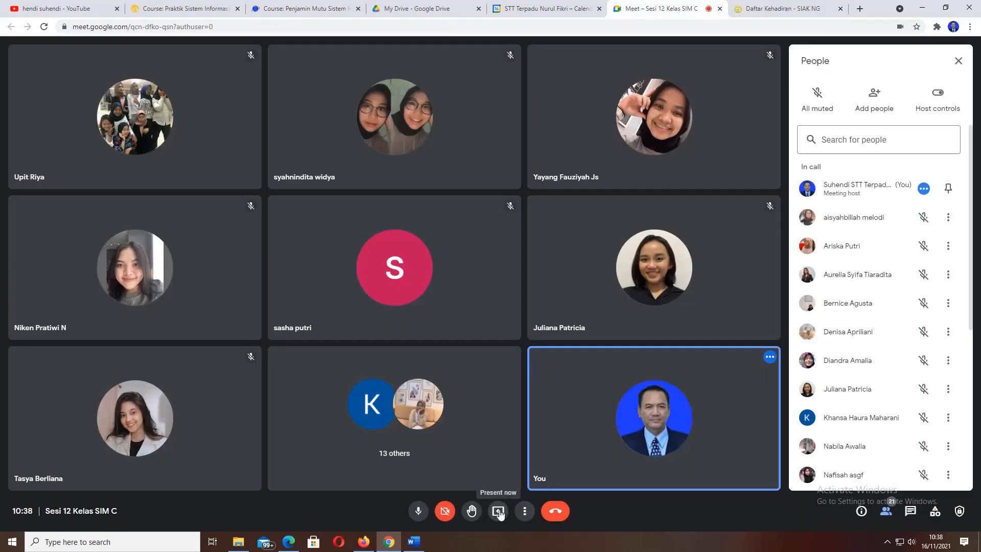
# - Present the entire screen in Google Meet and bring the Odoo Users page in Firefox to the front
pyautogui.click(499, 511)
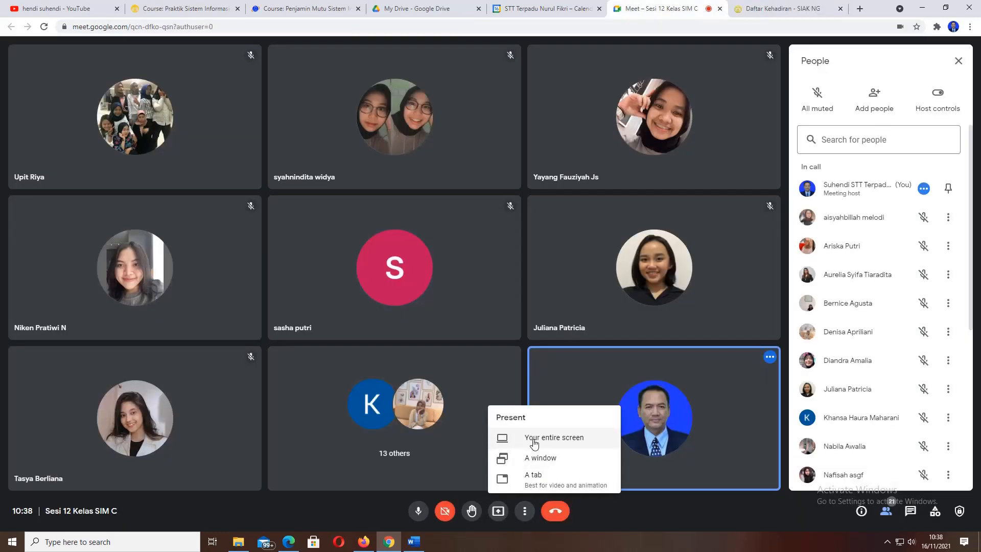
pyautogui.click(530, 443)
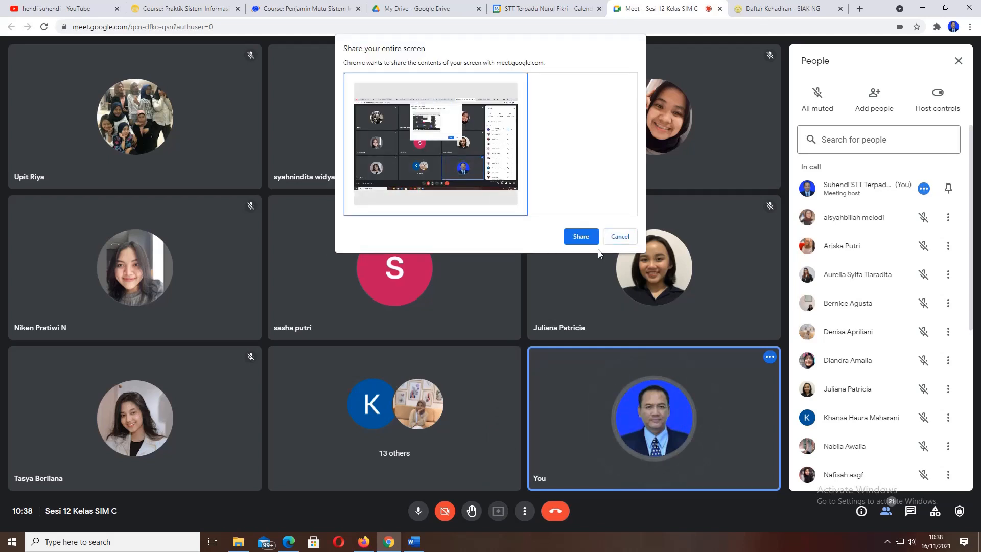
pyautogui.click(583, 238)
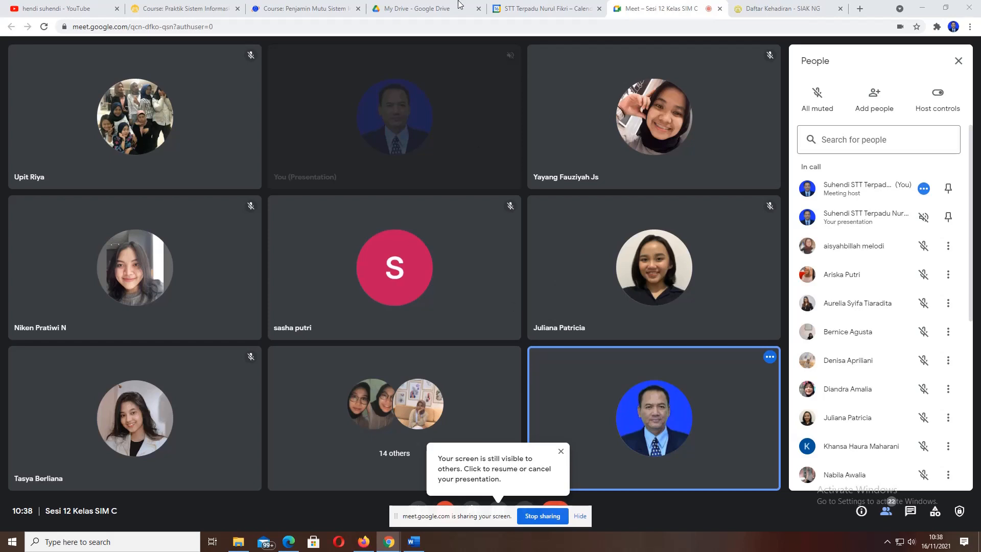
pyautogui.click(362, 544)
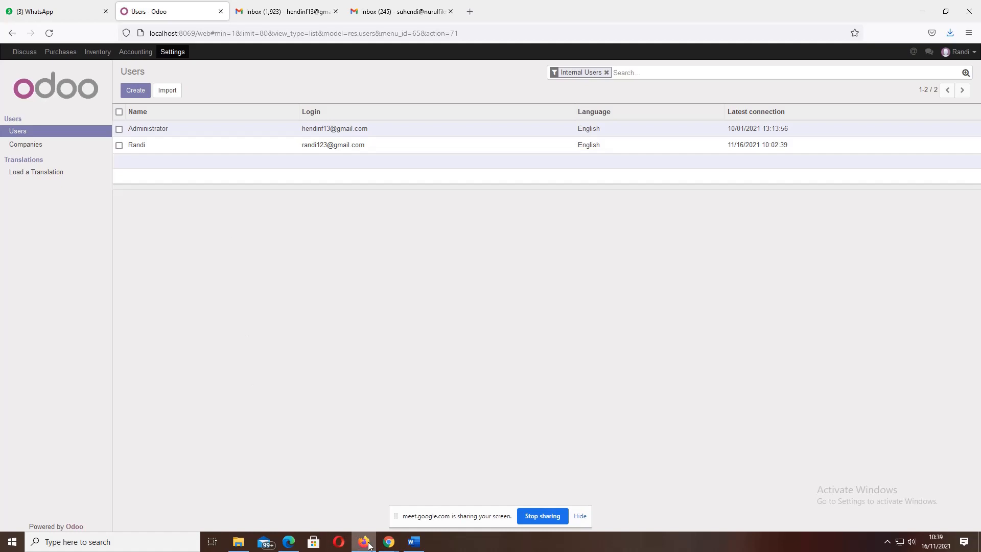
# - Show Sesi 12 HRM-1.pdf in Edge at page 1, 'Cara Instal Software Odoo 10'
pyautogui.click(286, 546)
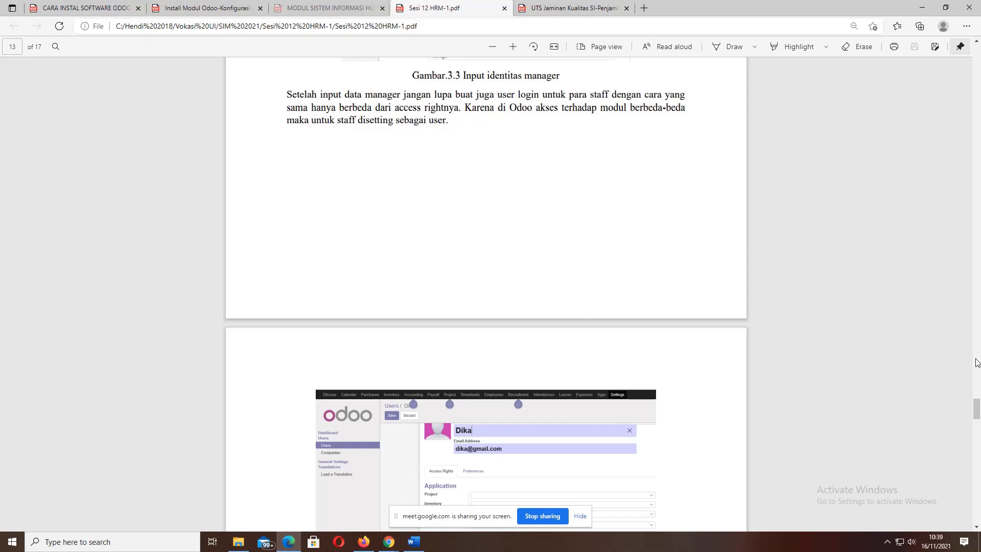
pyautogui.moveTo(976, 409); pyautogui.dragTo(978, 51)
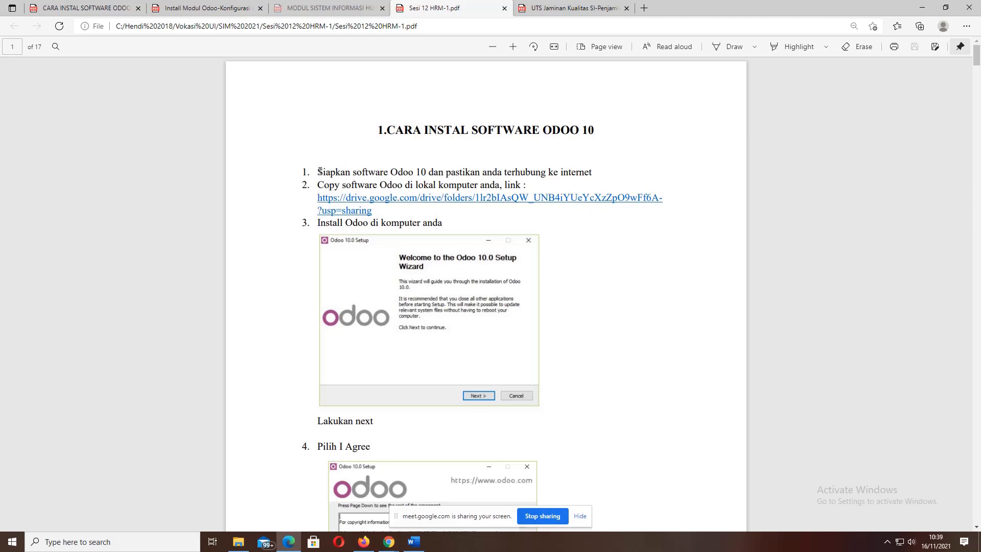
pyautogui.moveTo(318, 172); pyautogui.dragTo(418, 172)
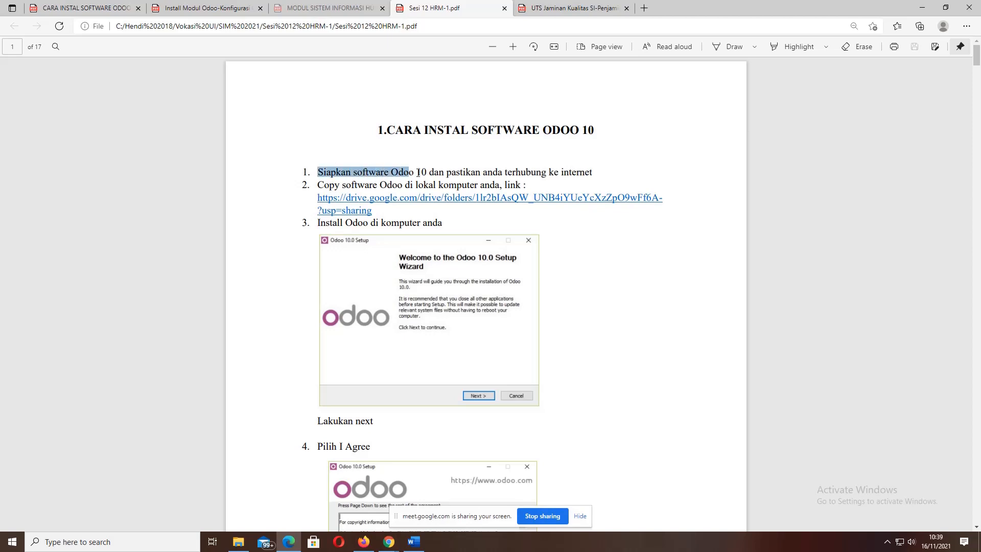
pyautogui.click(417, 173)
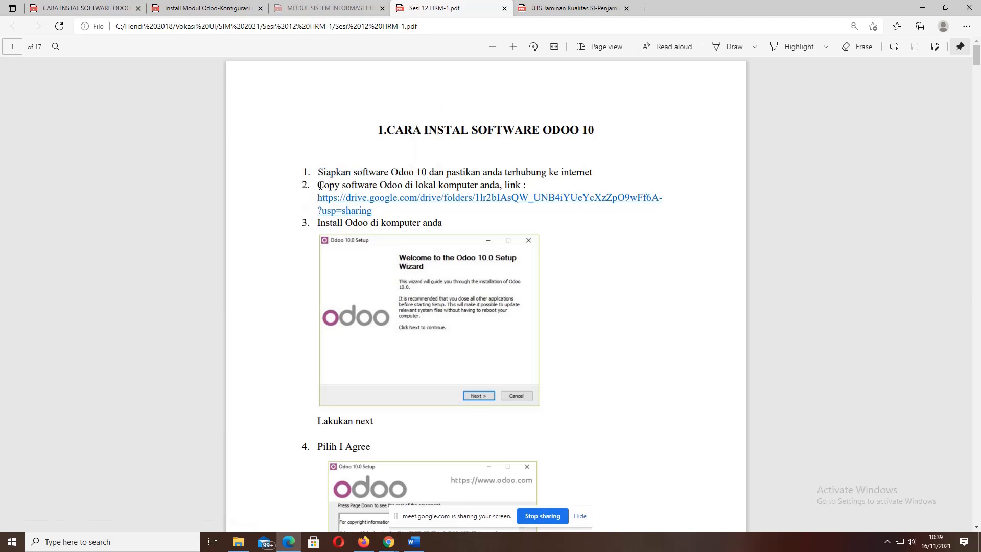
pyautogui.moveTo(319, 185); pyautogui.dragTo(507, 185)
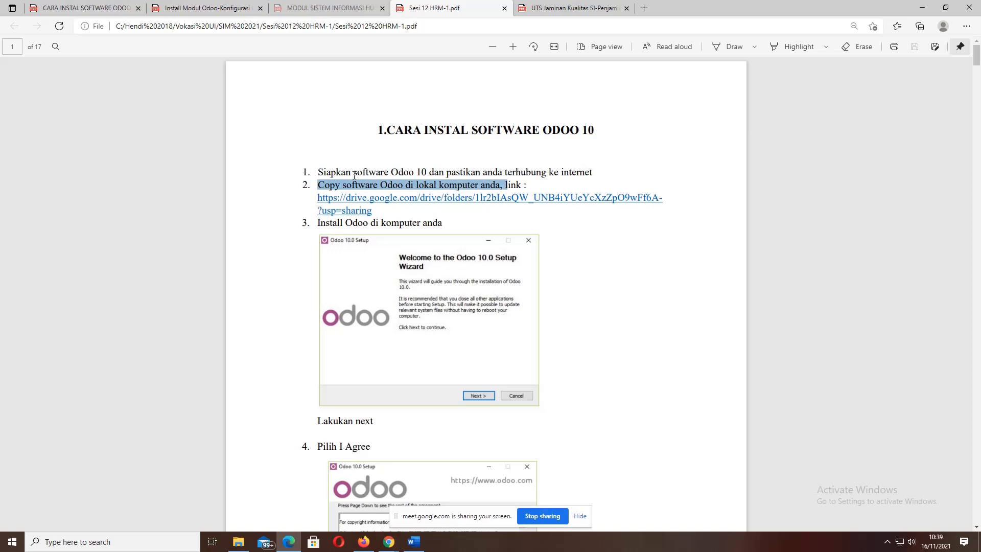
pyautogui.click(332, 175)
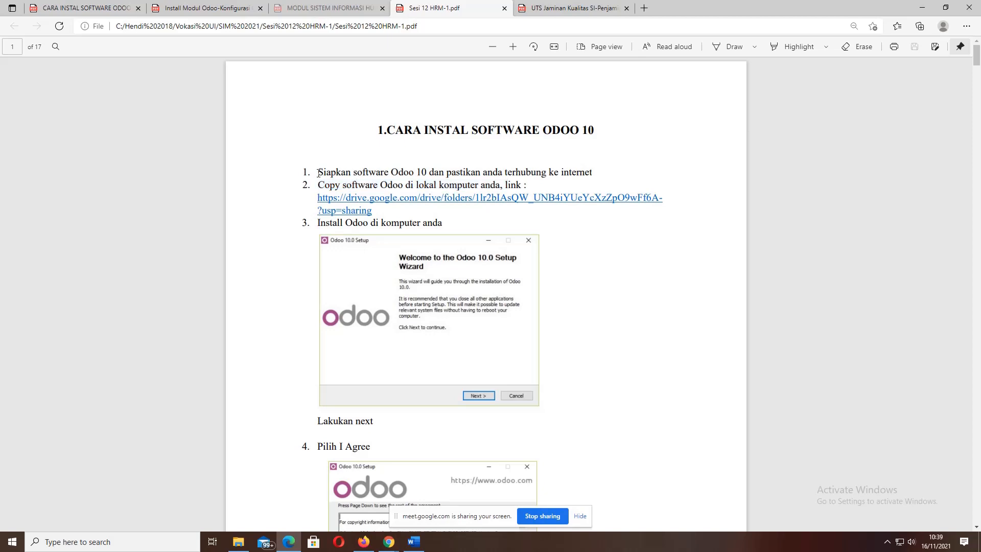
pyautogui.moveTo(318, 172); pyautogui.dragTo(350, 173)
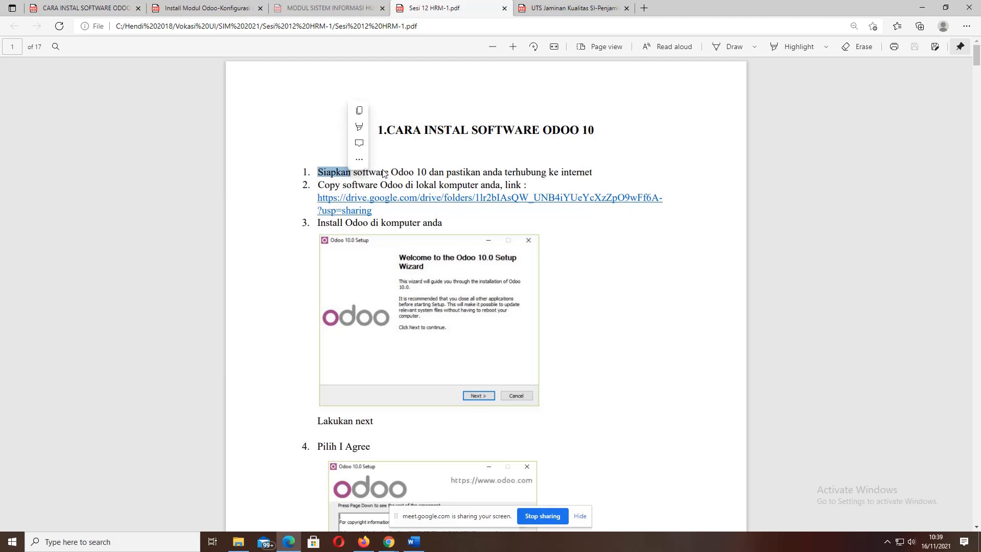
pyautogui.click(361, 172)
pyautogui.moveTo(353, 173); pyautogui.dragTo(389, 173)
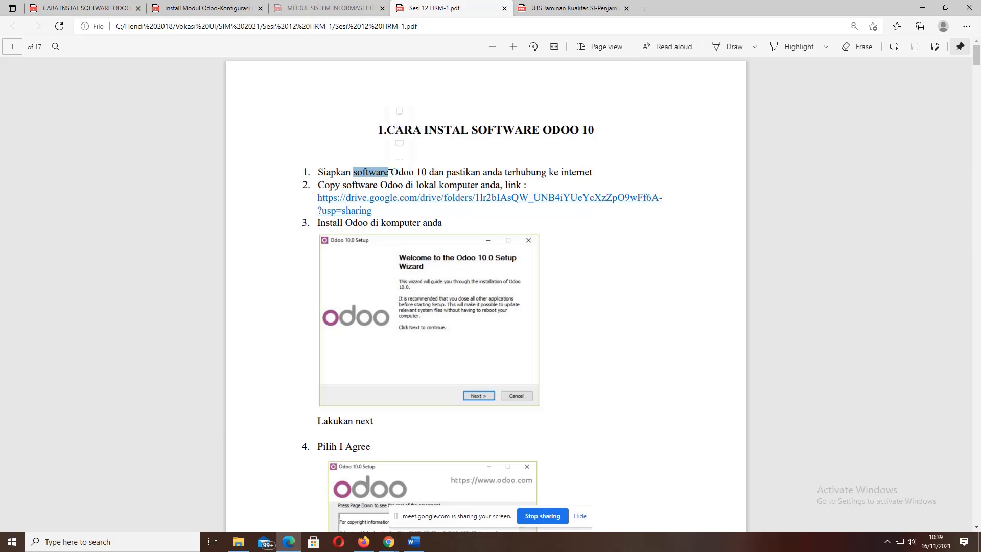
pyautogui.click(320, 172)
pyautogui.moveTo(320, 172); pyautogui.dragTo(348, 172)
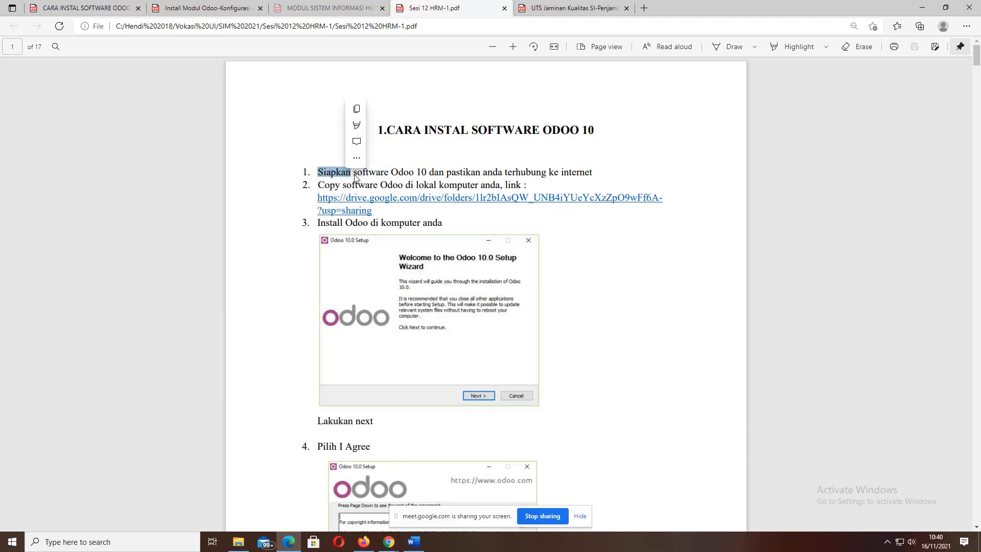
pyautogui.click(353, 173)
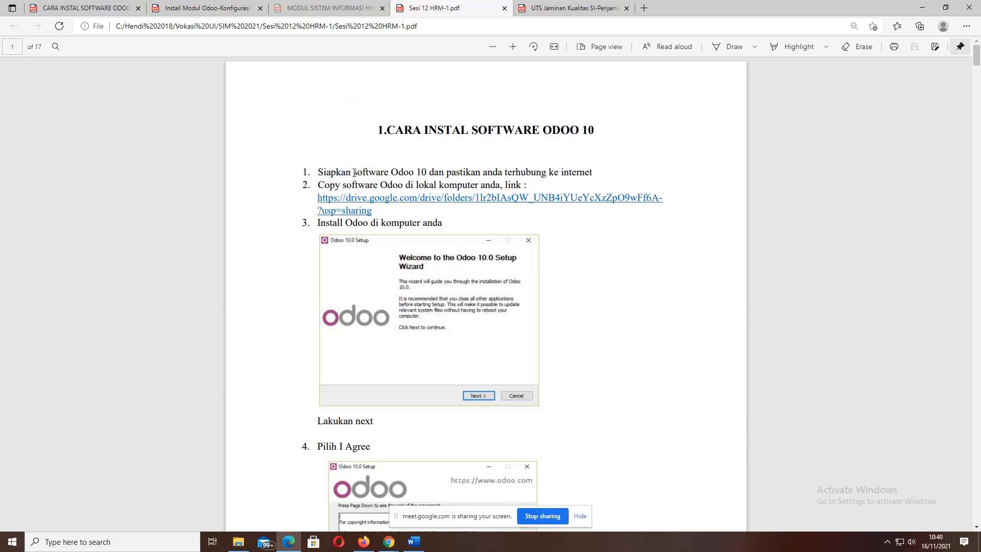
pyautogui.moveTo(354, 173); pyautogui.dragTo(389, 173)
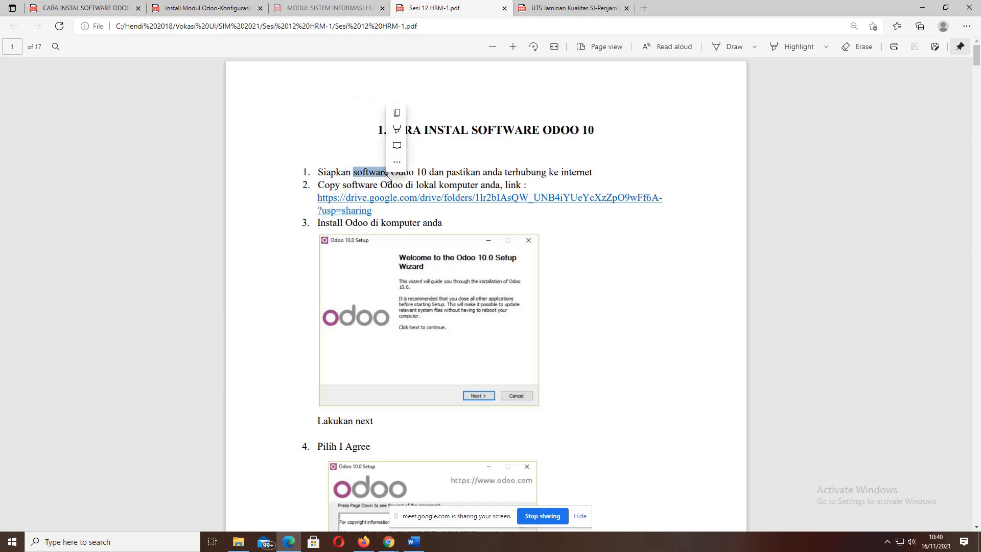
pyautogui.click(418, 173)
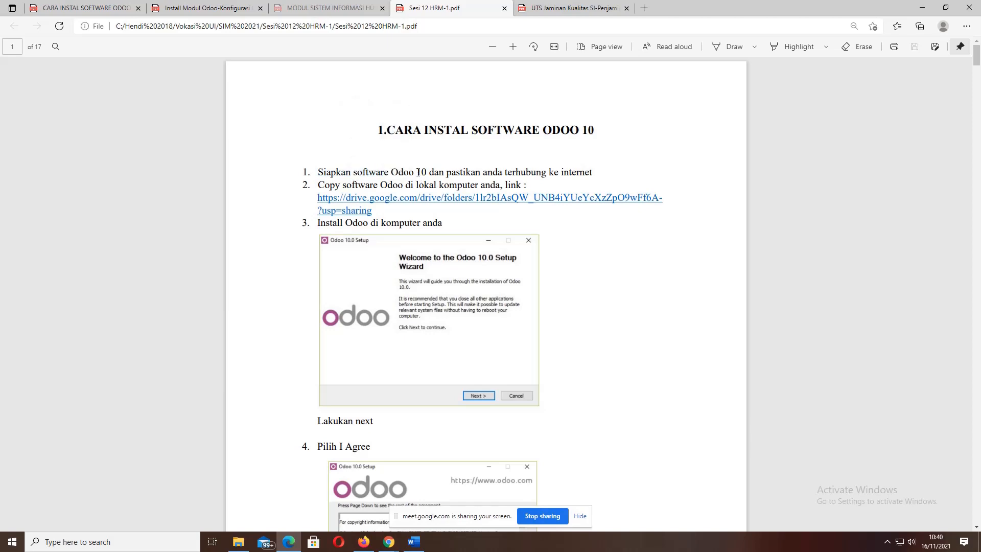
pyautogui.moveTo(417, 173); pyautogui.dragTo(428, 173)
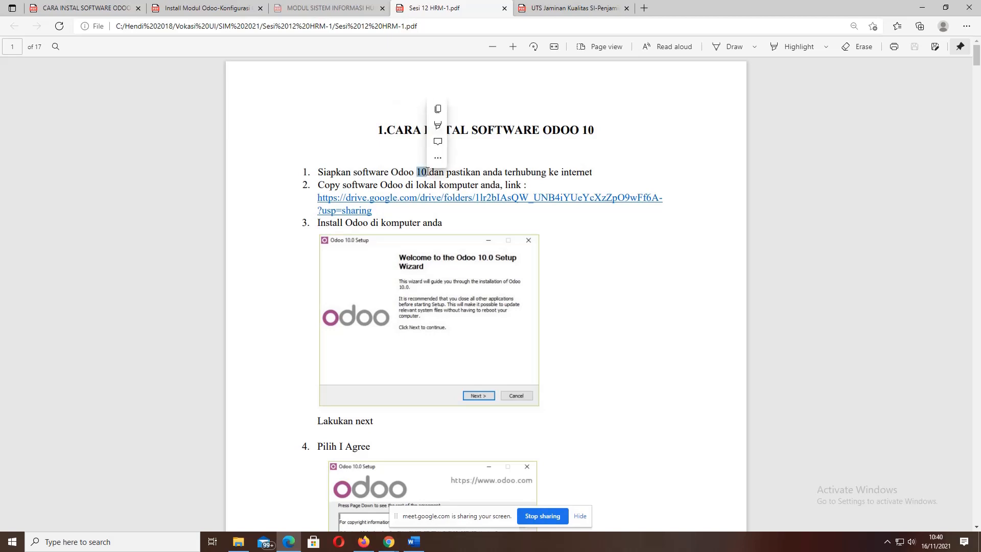
pyautogui.click(320, 173)
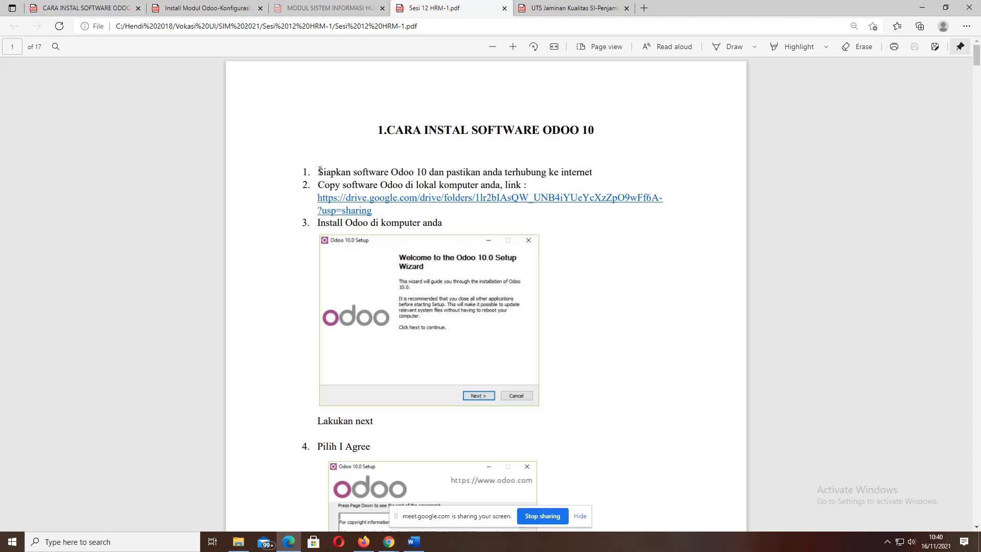
pyautogui.moveTo(319, 171); pyautogui.dragTo(349, 172)
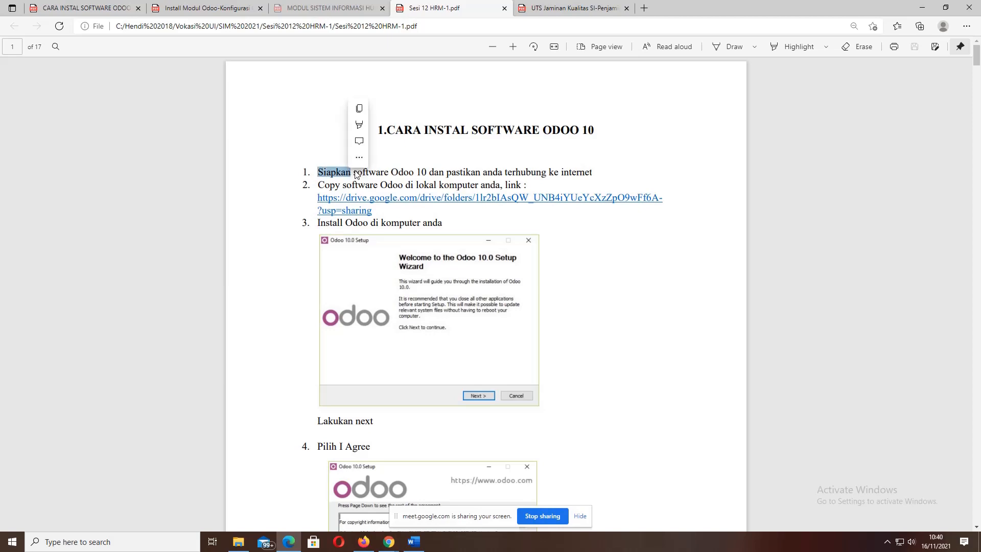
pyautogui.click(356, 172)
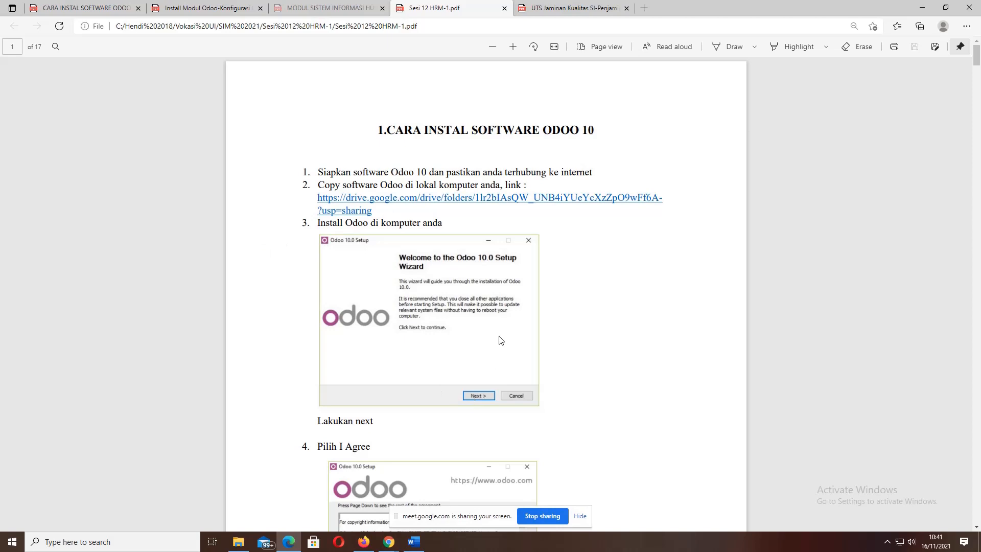
# - Scroll to page 2, step 5, with the Odoo Server and PostgreSQL Database components ticked
pyautogui.scroll(-2, 501, 340)
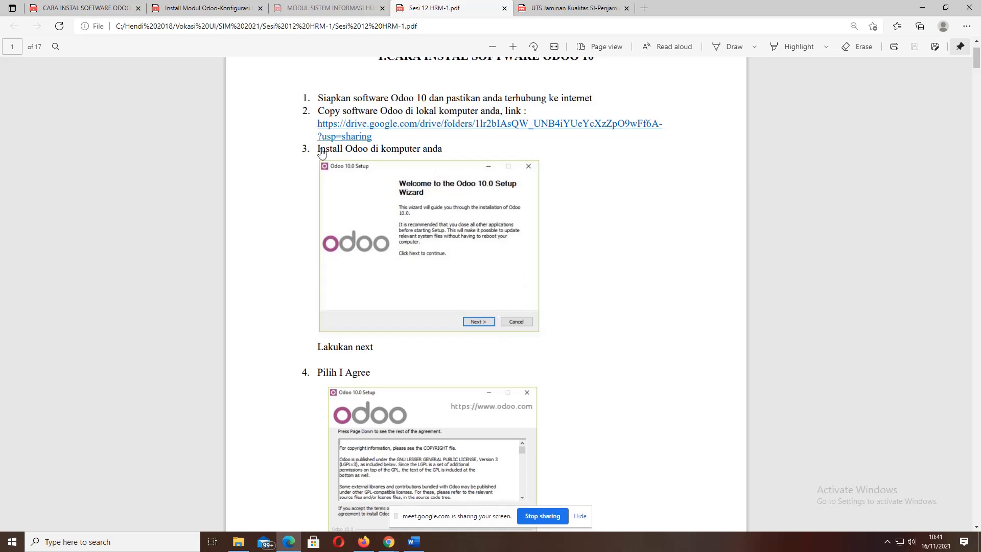
pyautogui.scroll(-4, 449, 312)
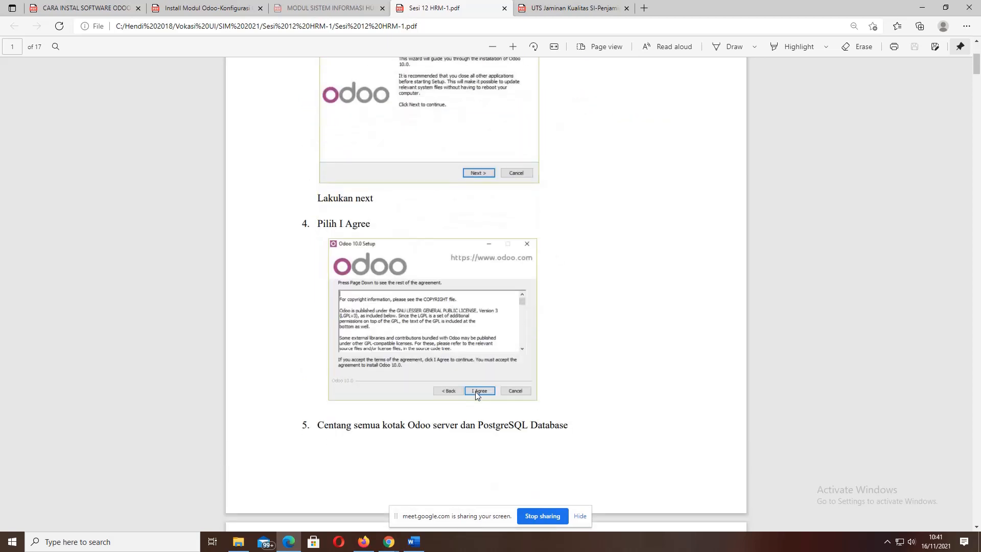
pyautogui.scroll(-8, 446, 363)
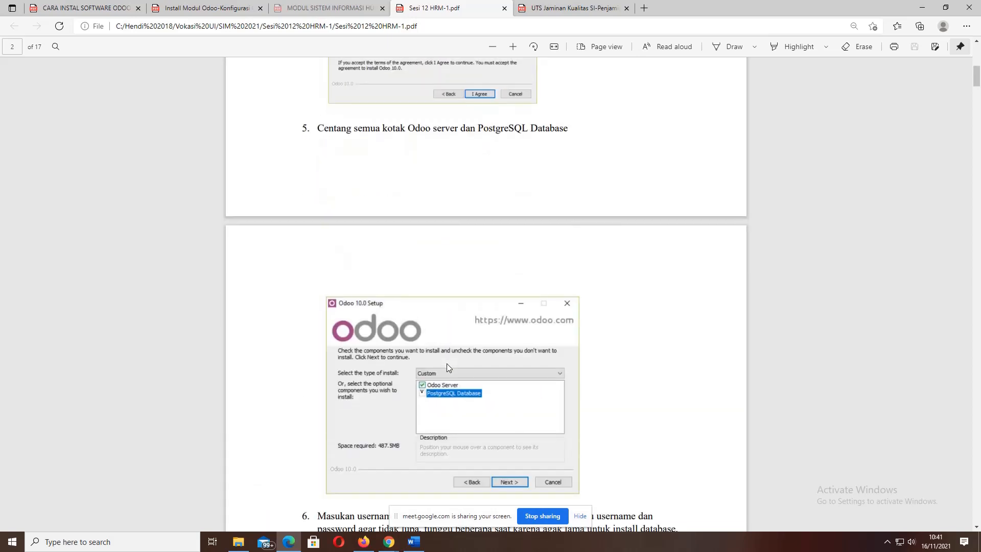
pyautogui.scroll(-4, 447, 363)
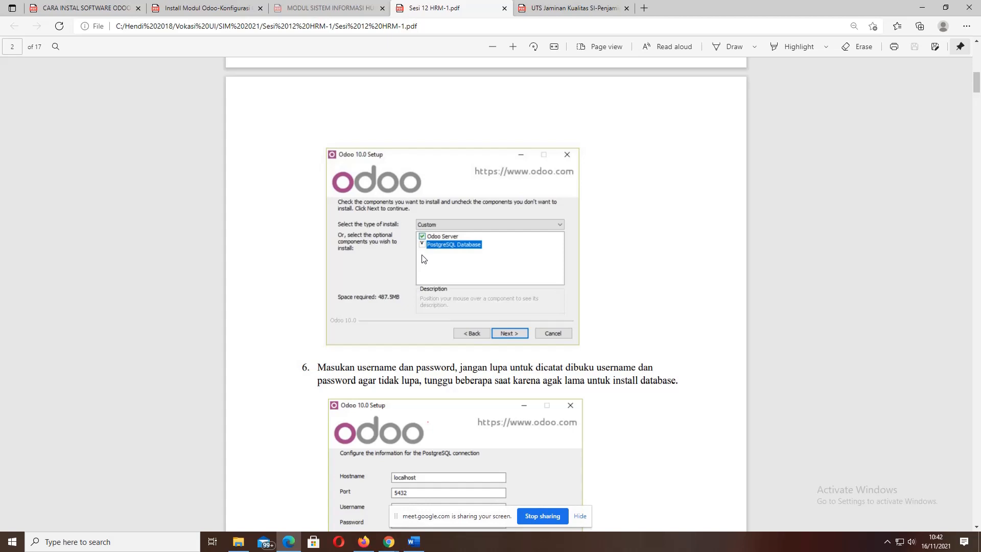
# - Bring step 6's PostgreSQL connection on localhost port 5432 and step 7 into view
pyautogui.scroll(-3, 424, 259)
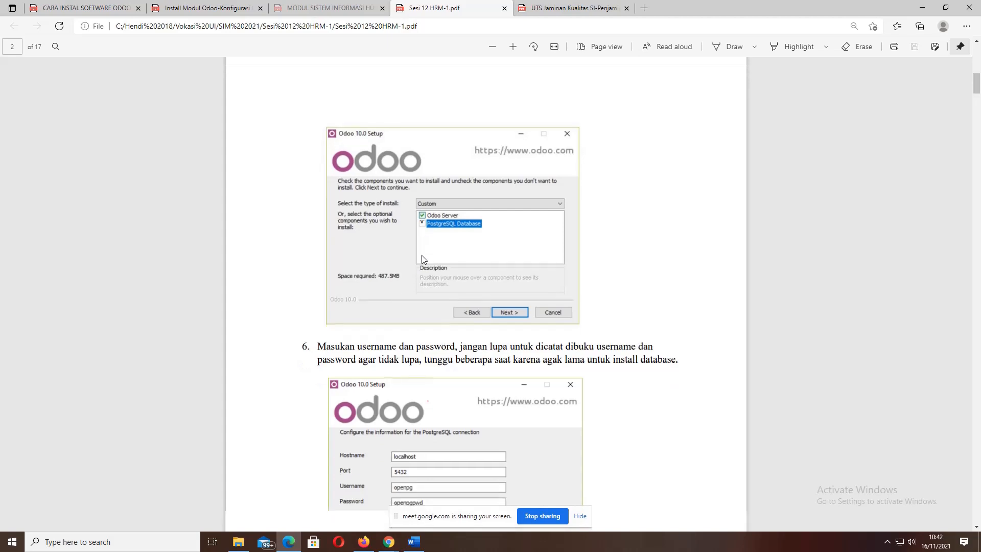
pyautogui.scroll(-2, 422, 259)
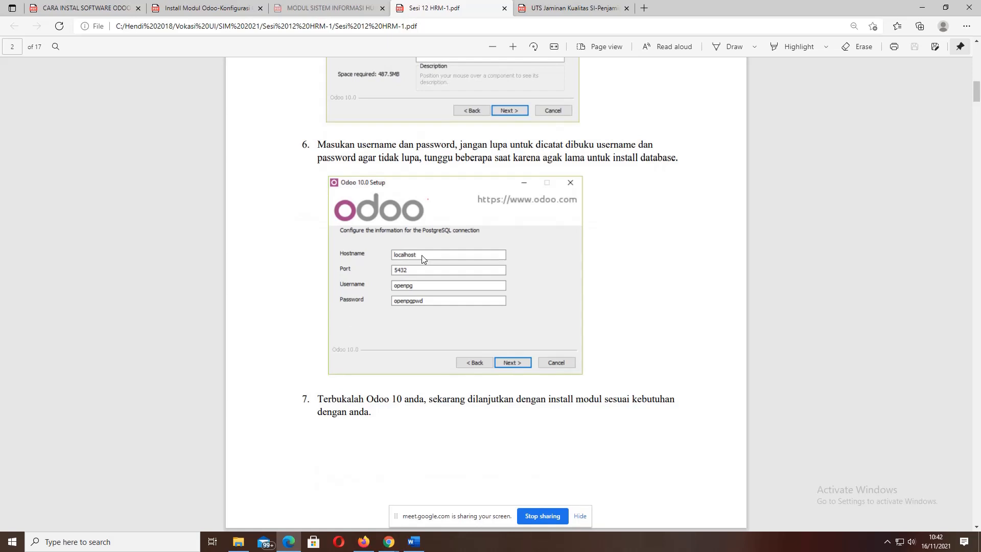
pyautogui.scroll(-2, 422, 255)
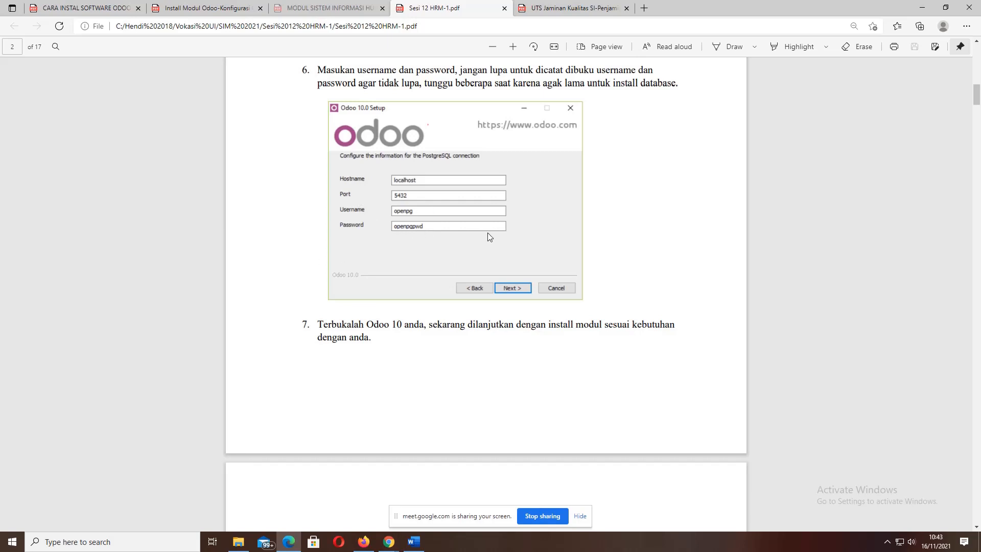
# - Zoom the guide in two levels and scroll to section '2. Membuat Database Baru' on page 3
pyautogui.scroll(-3, 431, 255)
pyautogui.scroll(-3, 431, 258)
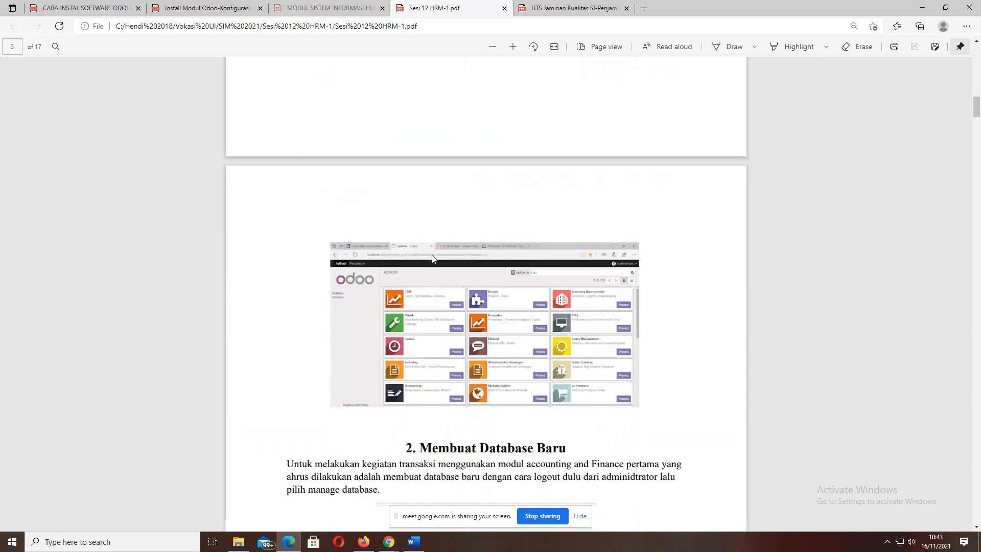
pyautogui.scroll(-3, 432, 258)
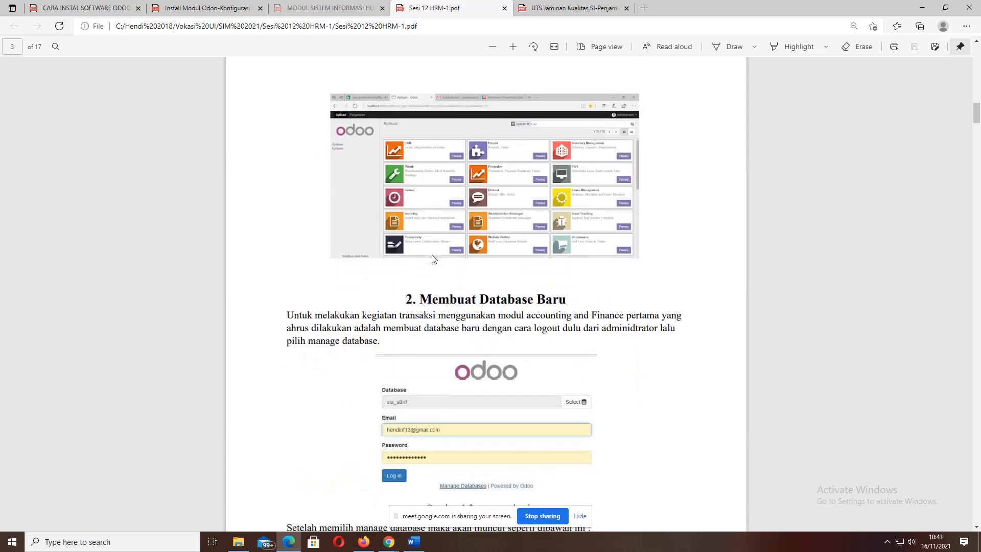
pyautogui.scroll(9, 431, 258)
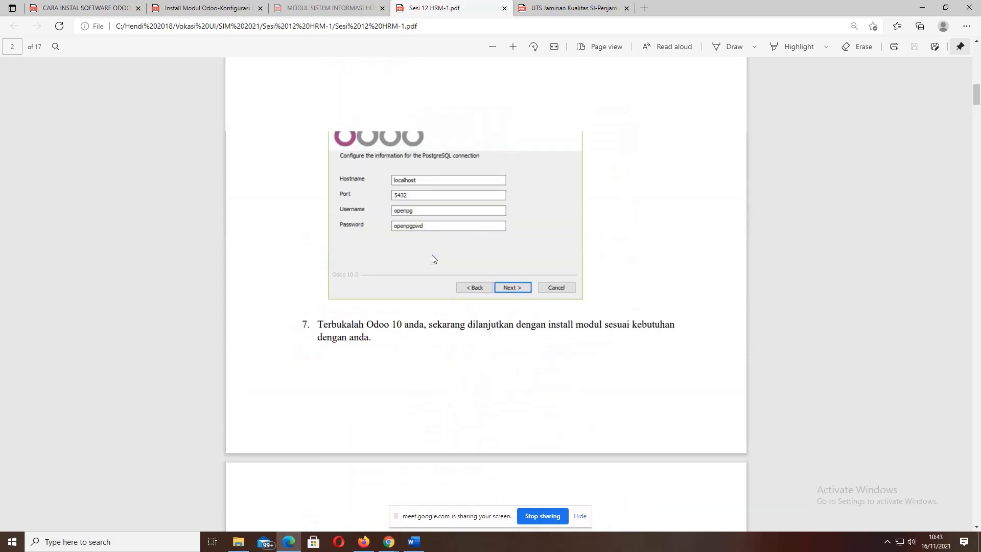
pyautogui.scroll(-9, 431, 258)
pyautogui.scroll(-6, 432, 258)
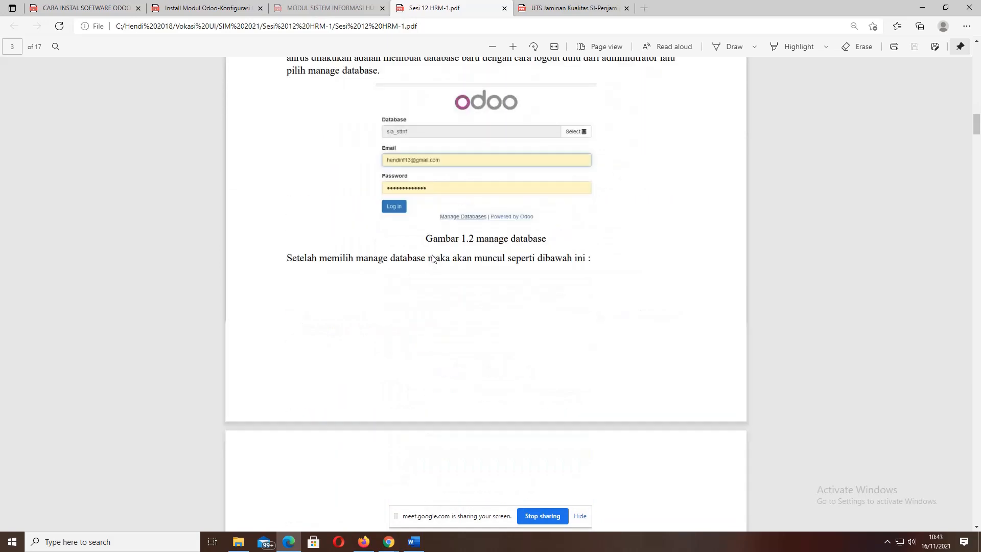
pyautogui.scroll(3, 432, 256)
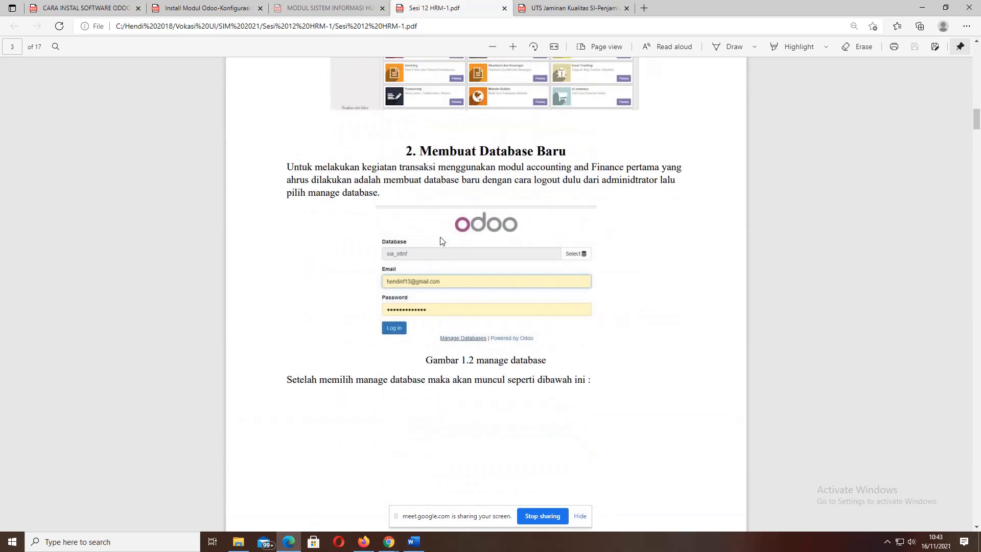
pyautogui.click(517, 45)
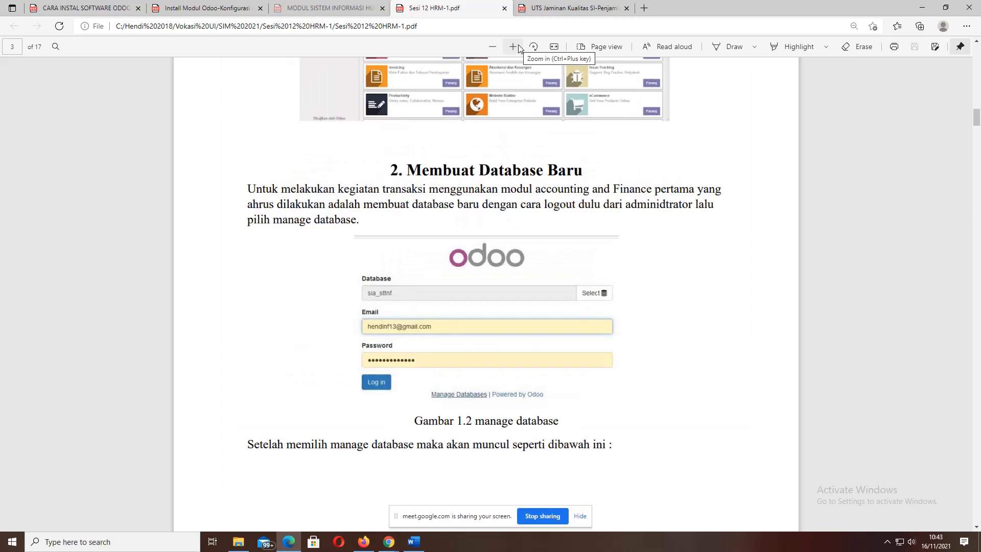
pyautogui.click(517, 46)
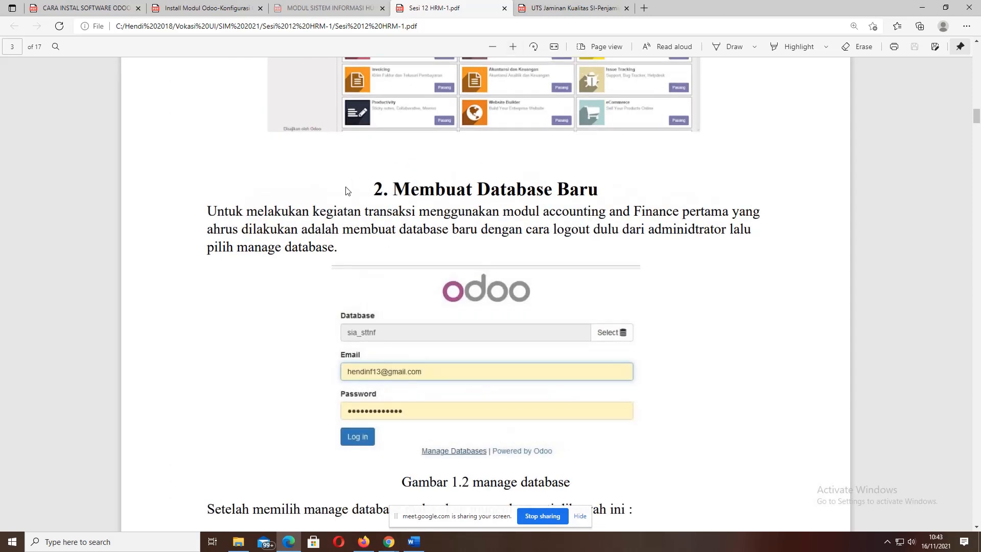
pyautogui.scroll(-2, 346, 191)
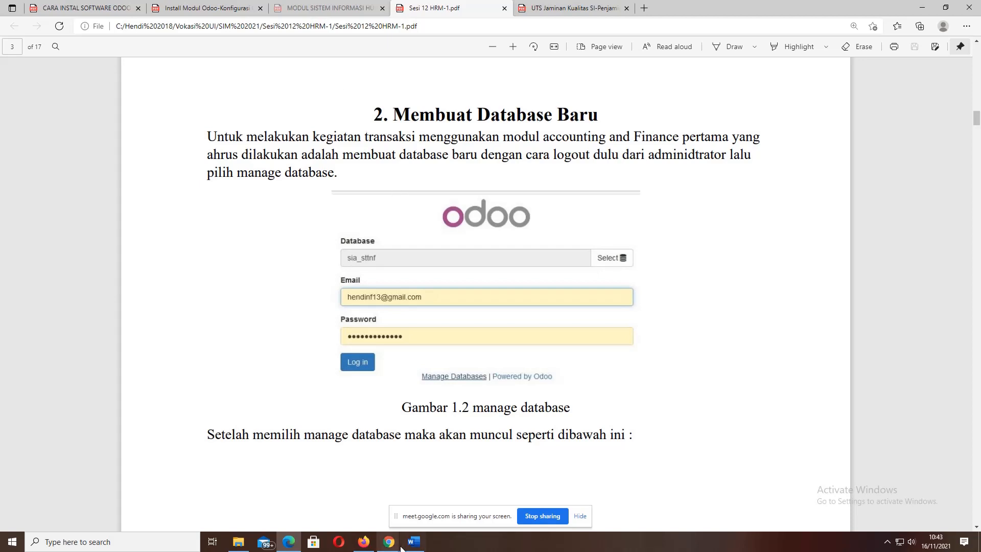
pyautogui.moveTo(389, 542)
pyautogui.moveTo(357, 499)
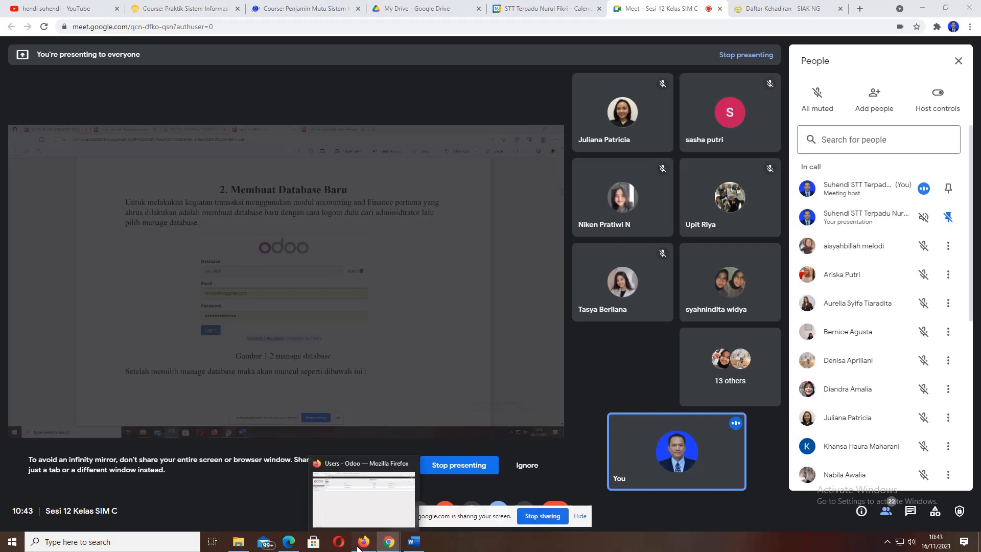
pyautogui.click(359, 547)
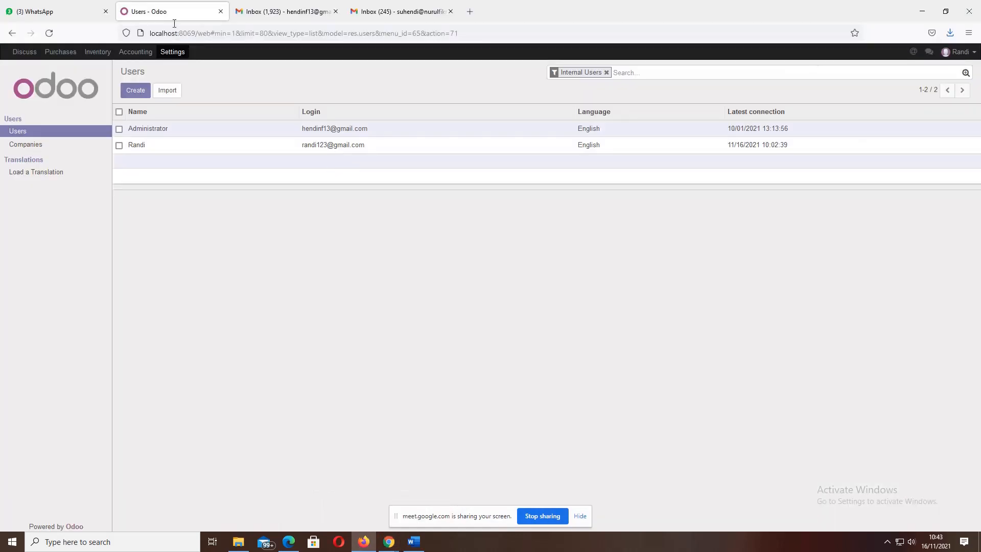
pyautogui.click(288, 542)
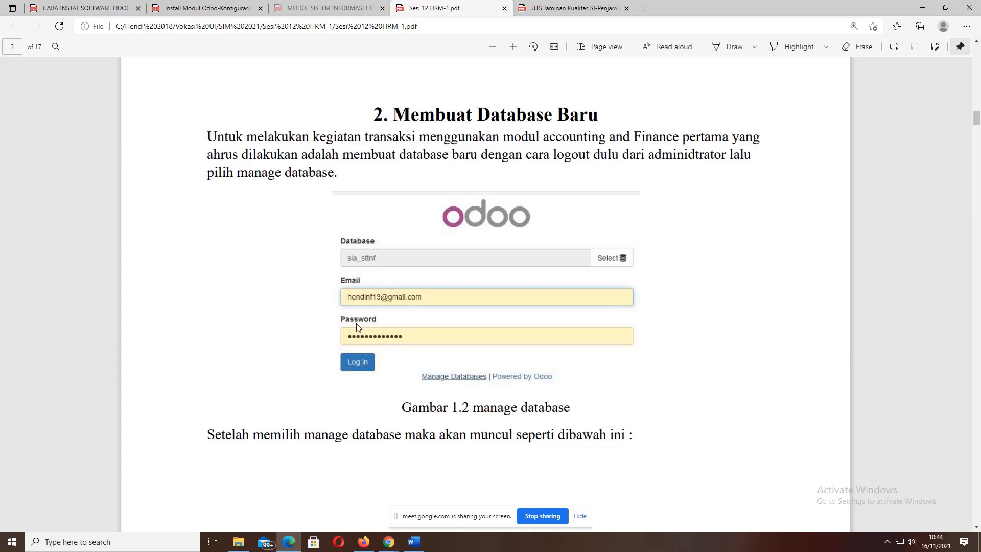
# - Scroll to page 4 showing Gambar 1.3, the Create Database form, above the Odoo Apps screenshot
pyautogui.scroll(-2, 356, 327)
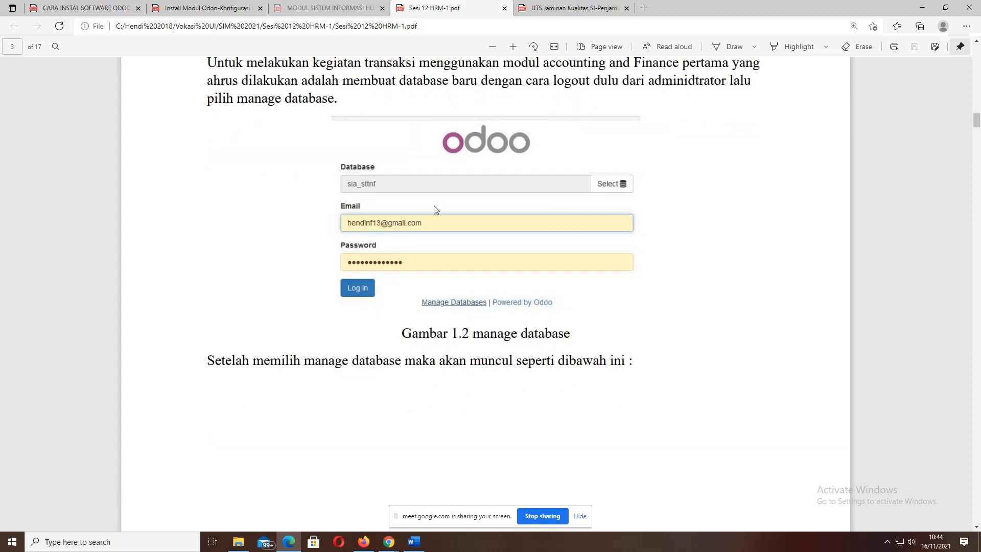
pyautogui.scroll(-5, 434, 206)
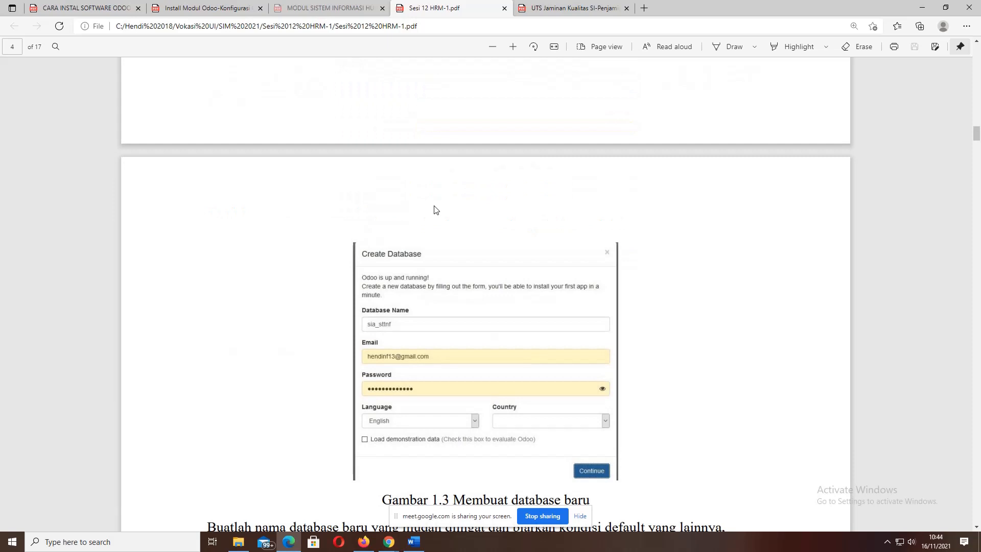
pyautogui.scroll(-3, 434, 209)
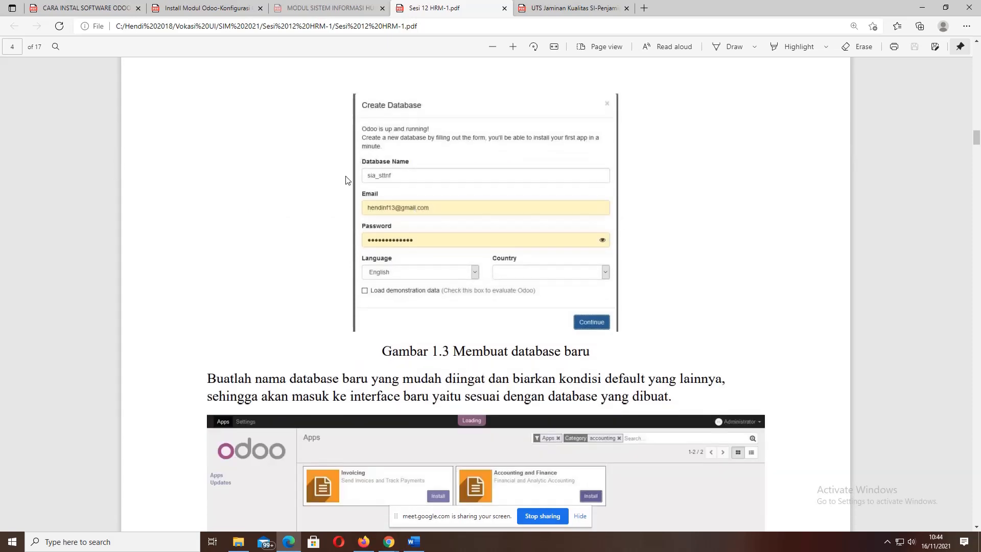
pyautogui.click(366, 544)
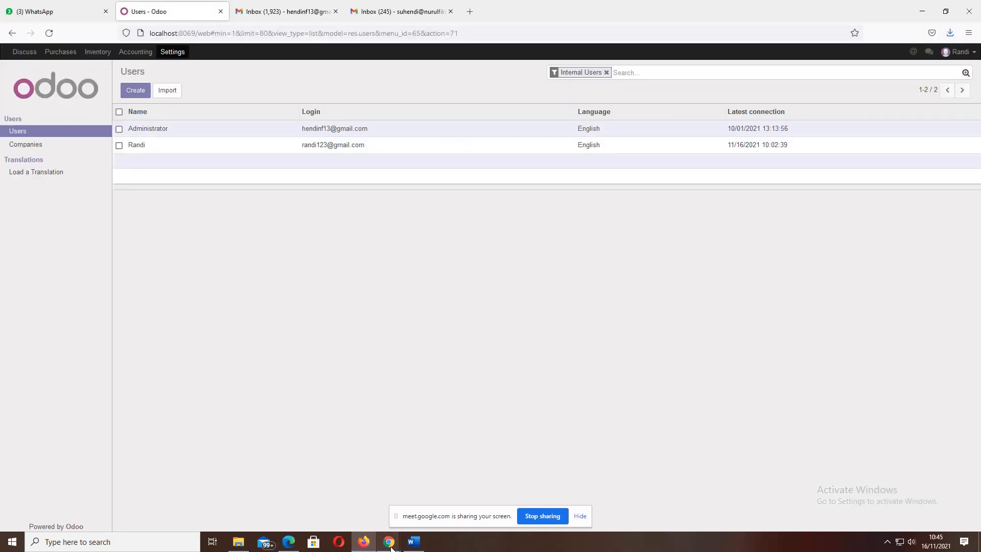
pyautogui.moveTo(389, 541)
pyautogui.click(364, 492)
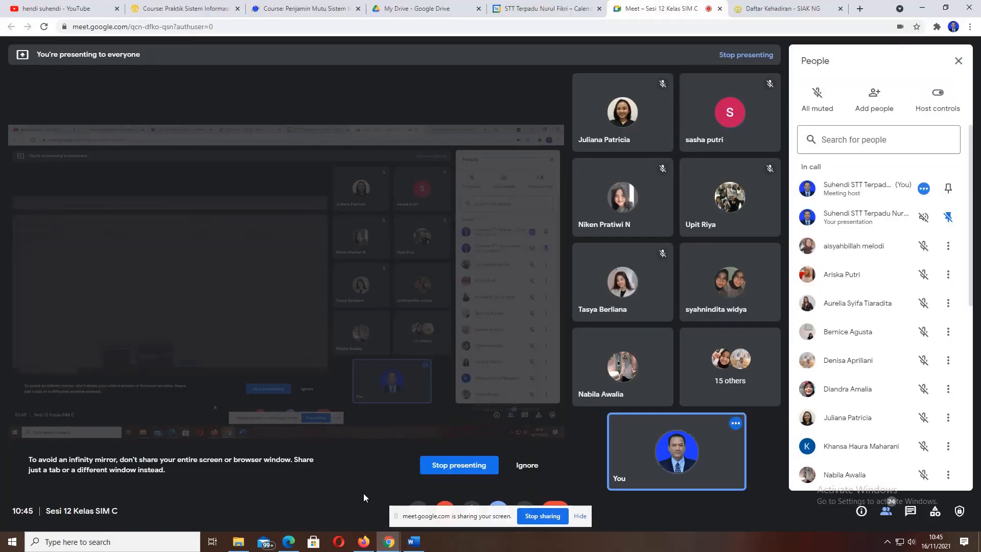
pyautogui.click(364, 542)
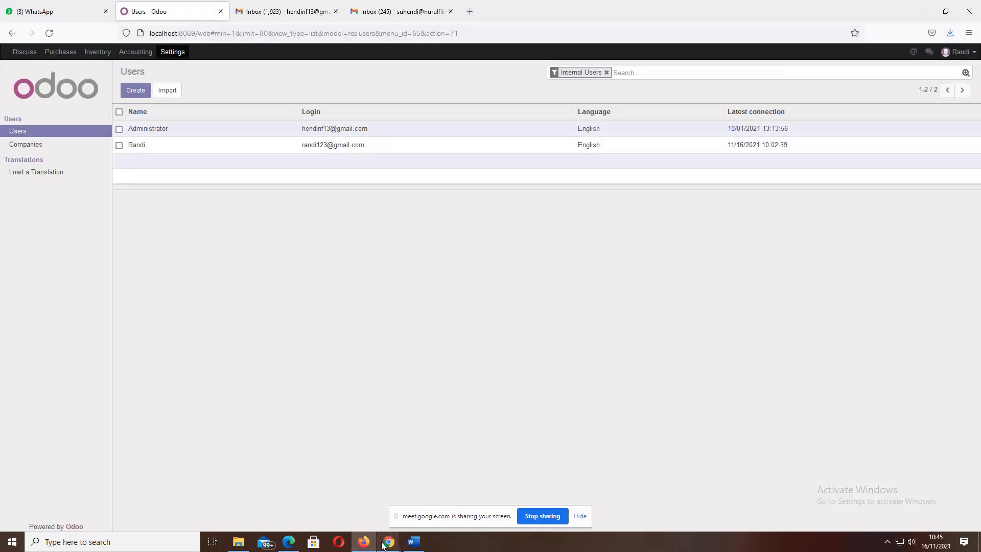
pyautogui.click(291, 545)
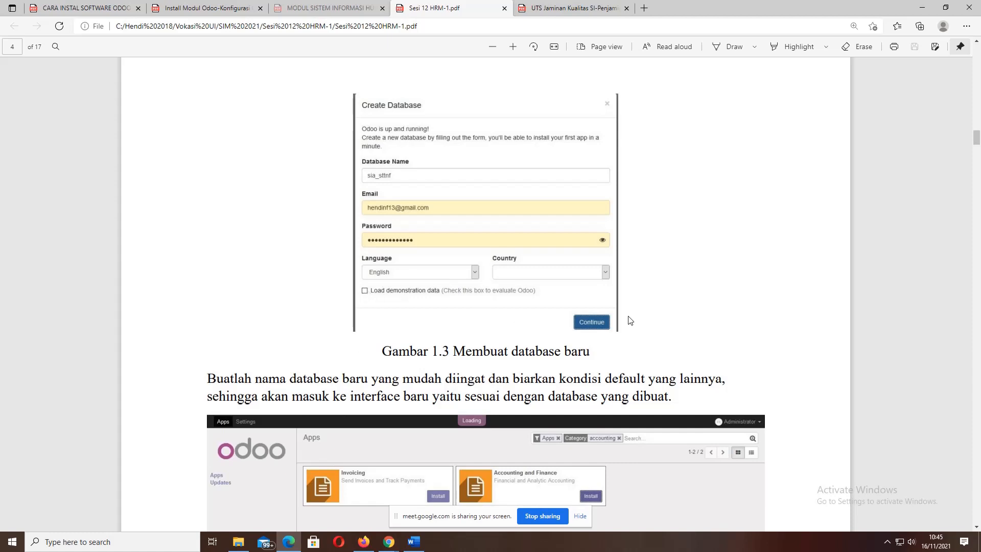
# - Scroll the PDF guide to figure 1.4 and section 2.1 Install Modul, then return to the Odoo Users list
pyautogui.scroll(-6, 469, 263)
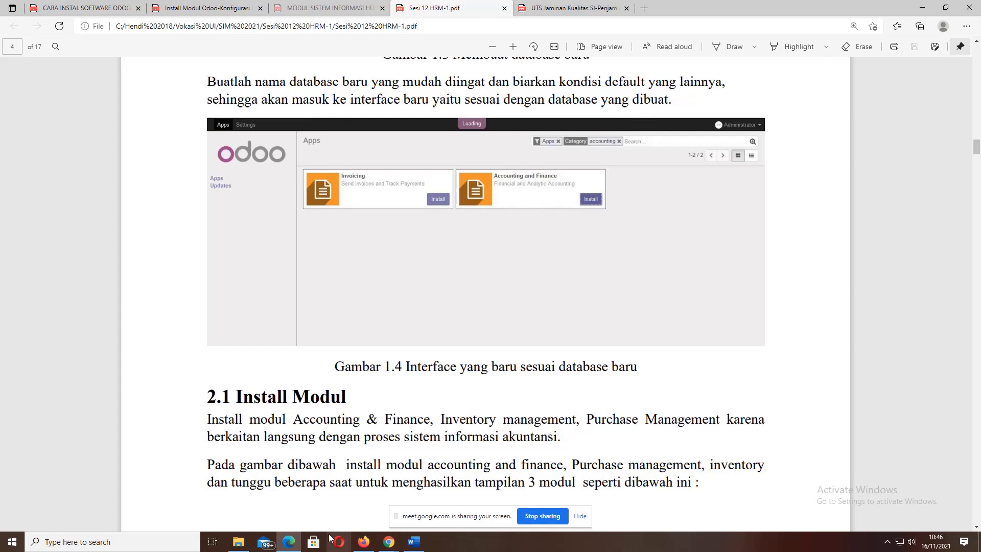
pyautogui.click(363, 541)
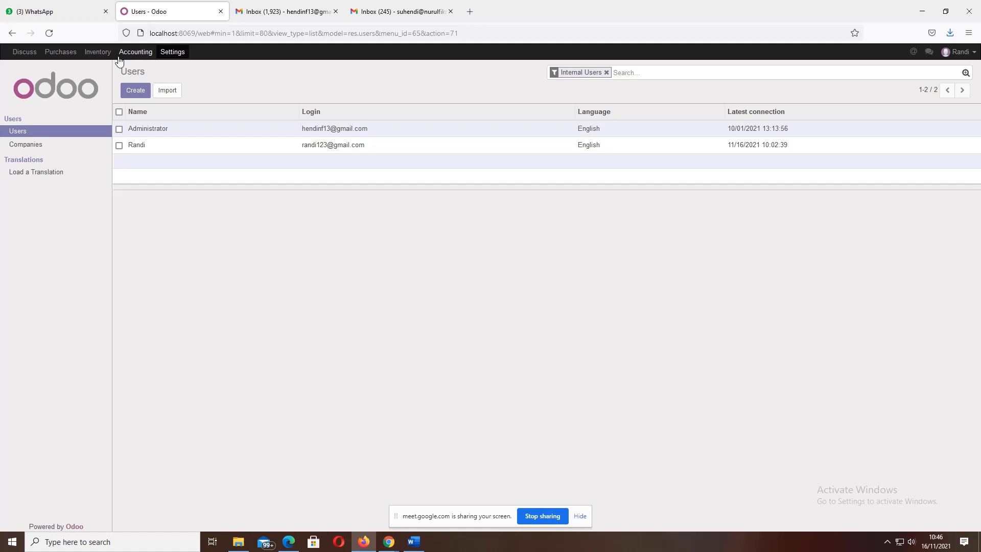
# - Log out of Odoo from the Settings page's user menu and select the page address
pyautogui.click(170, 55)
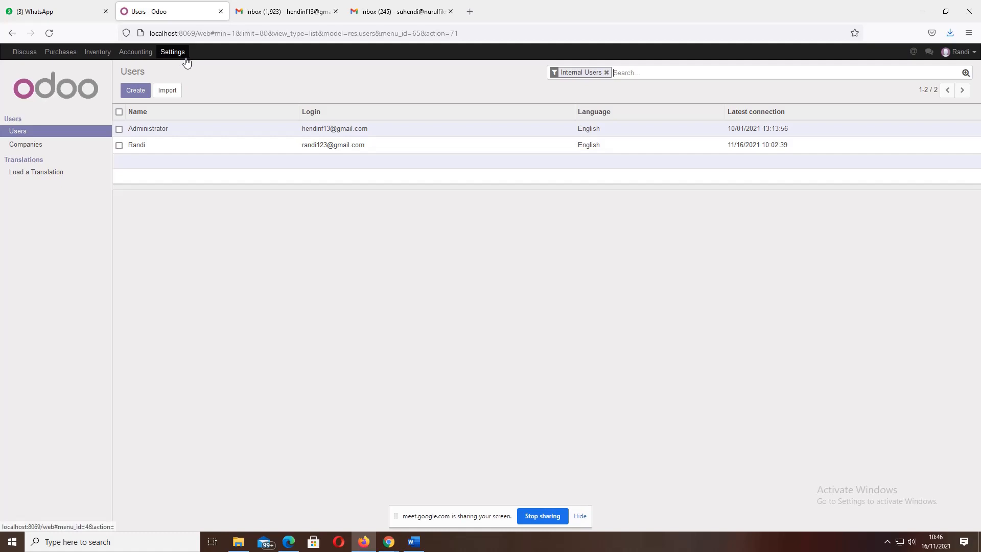
pyautogui.click(973, 53)
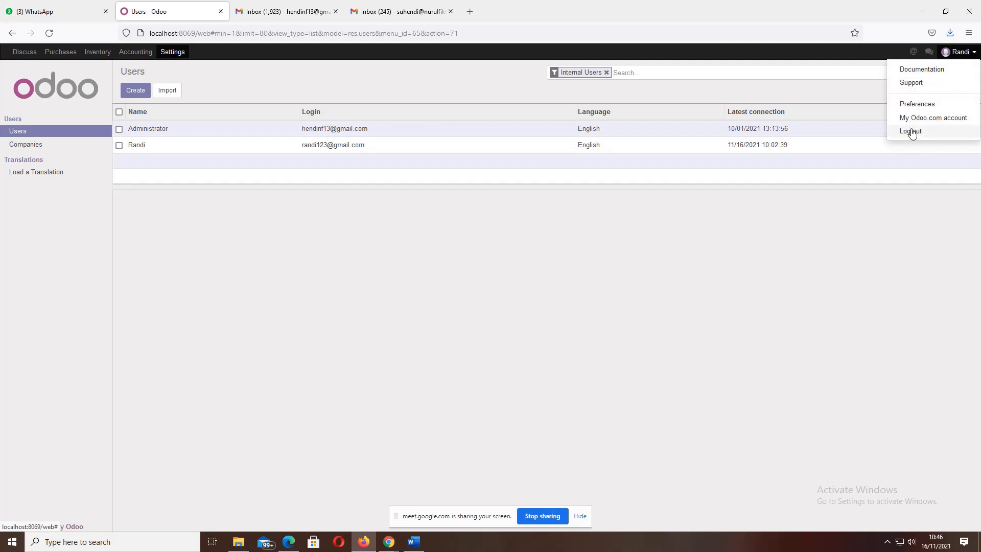
pyautogui.click(911, 132)
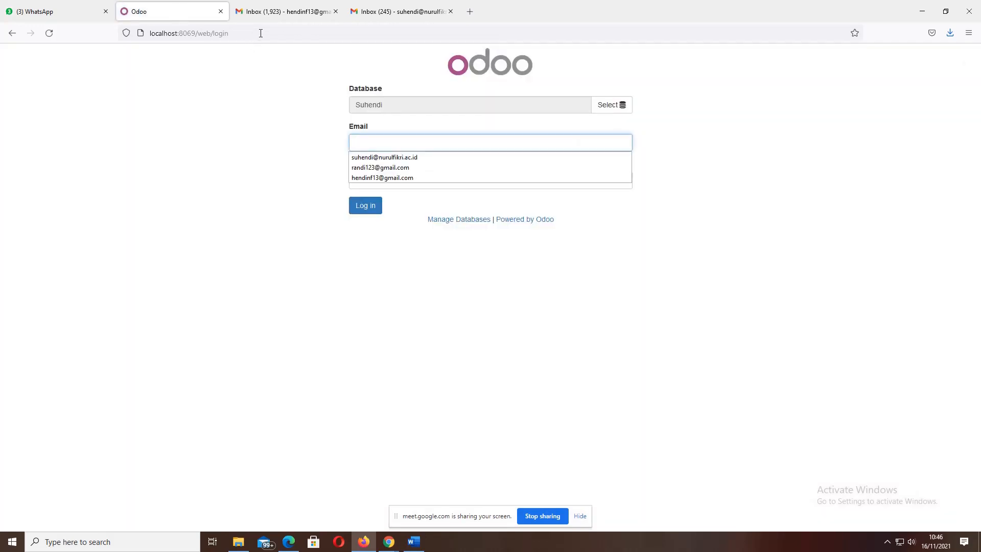
pyautogui.click(261, 33)
pyautogui.click(262, 33)
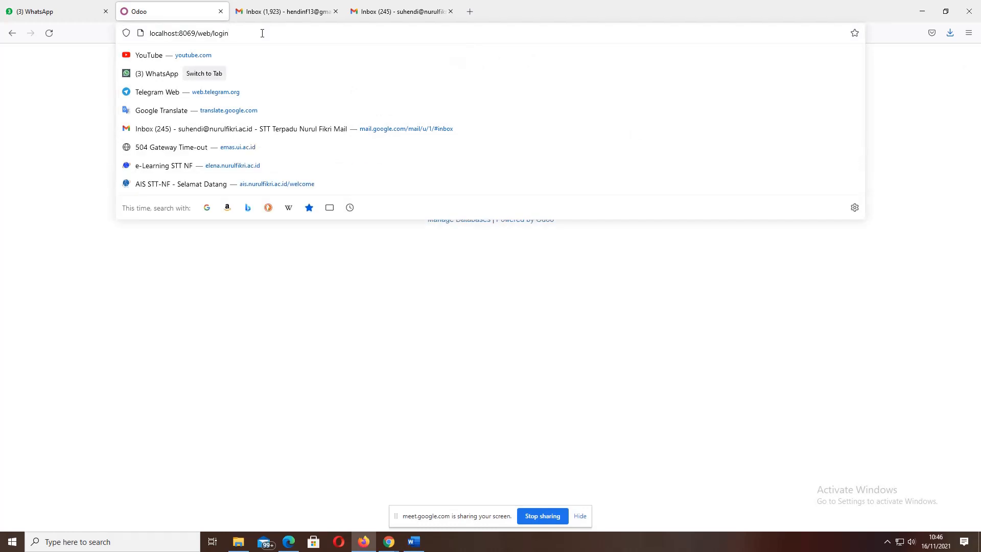
pyautogui.press('BackSpace')
pyautogui.press('BackSpace')
pyautogui.press('BackSpace')
pyautogui.press('BackSpace')
pyautogui.press('BackSpace')
pyautogui.press('BackSpace')
pyautogui.press('BackSpace')
pyautogui.press('BackSpace')
pyautogui.press('BackSpace')
pyautogui.press('BackSpace')
pyautogui.press('BackSpace')
pyautogui.press('BackSpace')
pyautogui.press('BackSpace')
pyautogui.press('BackSpace')
pyautogui.press('BackSpace')
pyautogui.press('BackSpace')
pyautogui.press('BackSpace')
pyautogui.press('BackSpace')
pyautogui.press('BackSpace')
pyautogui.press('BackSpace')
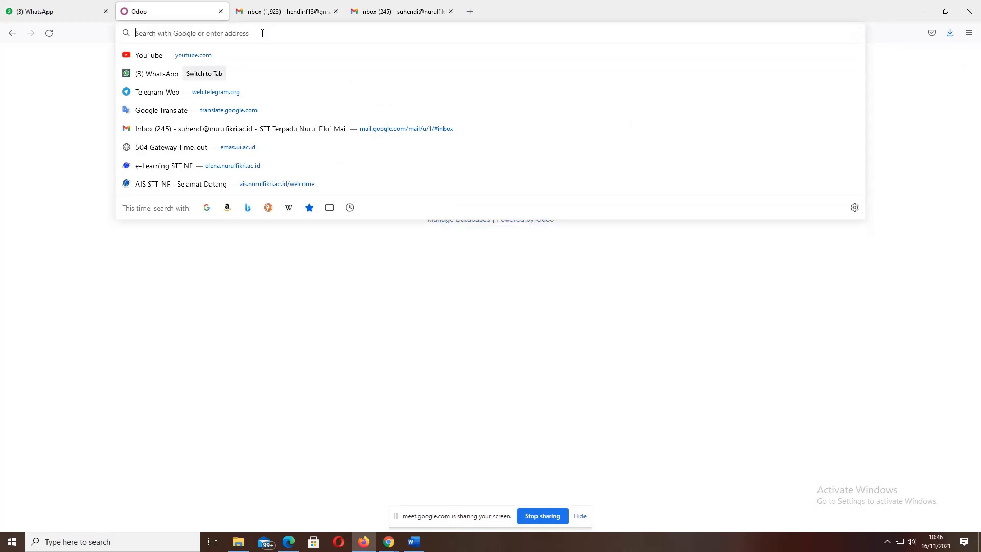
pyautogui.write('localhost:8069/')
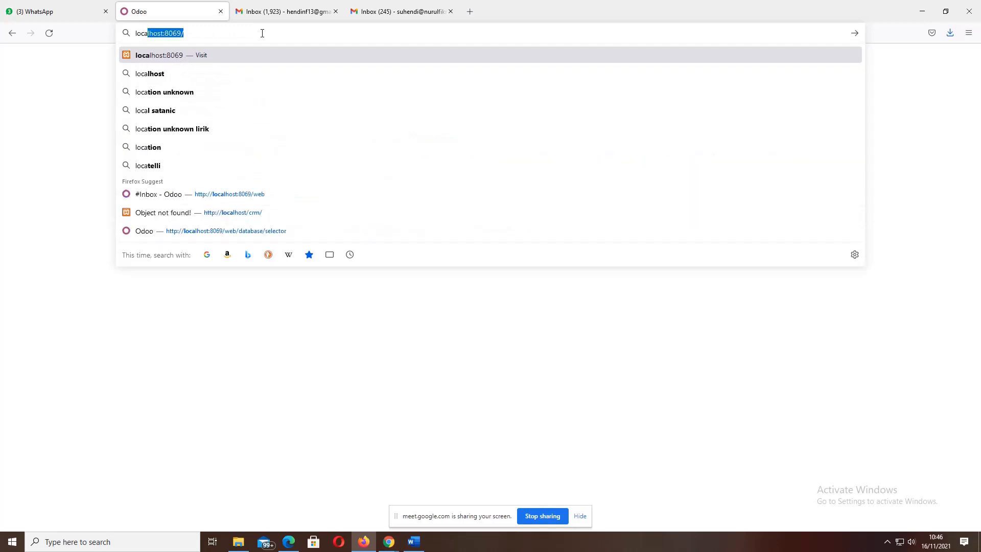
pyautogui.press('Right')
pyautogui.press('Return')
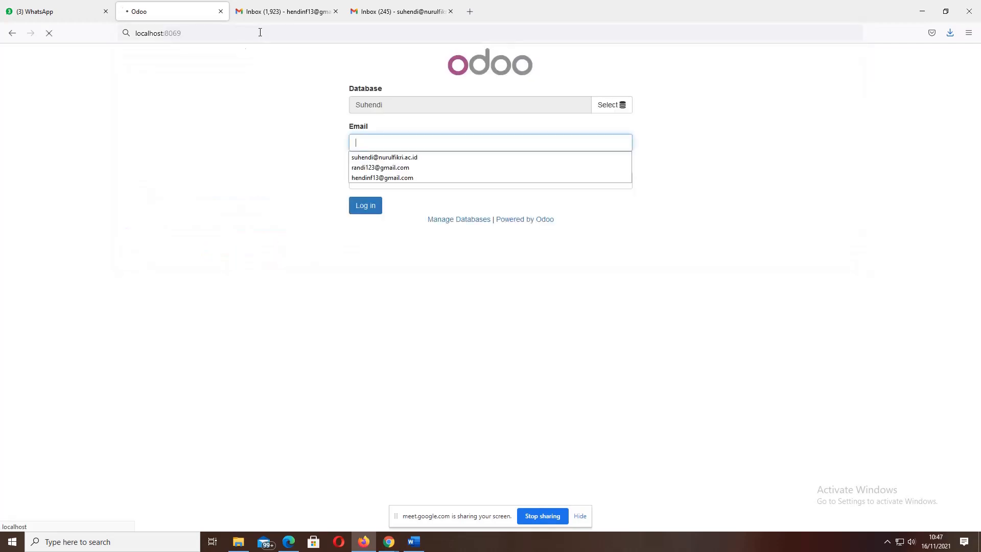
pyautogui.click(247, 74)
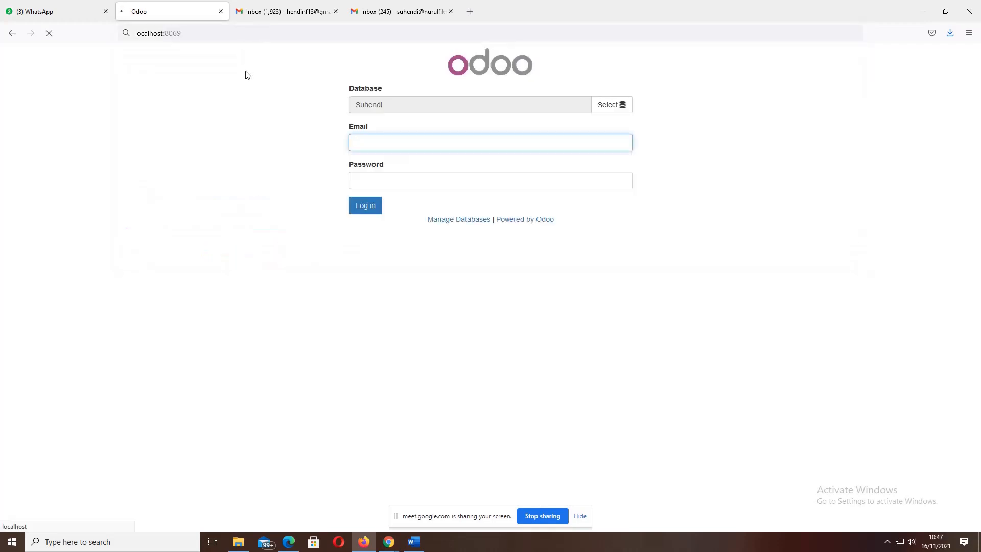
# - Fill the login Email field with the browser's saved address, then return to the HRM guide PDF
pyautogui.click(534, 101)
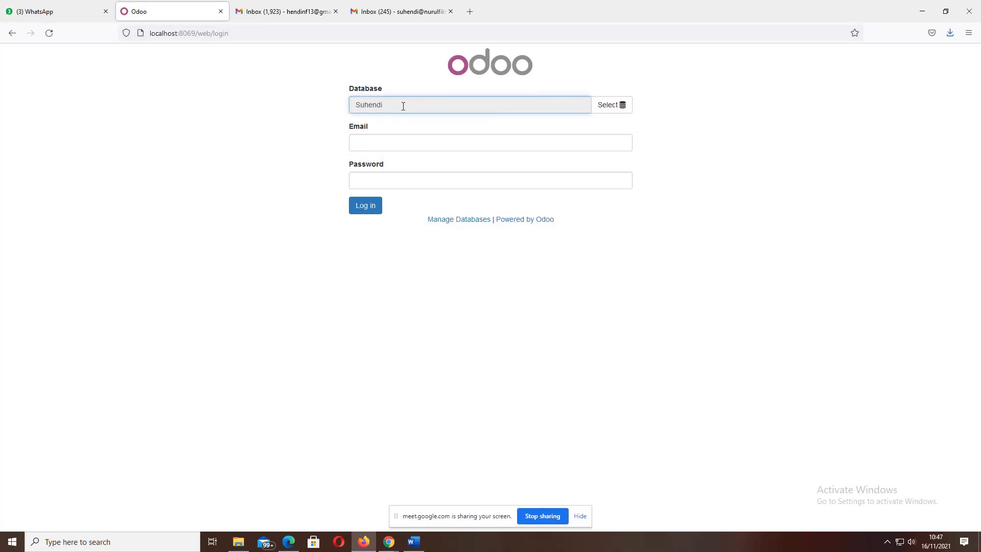
pyautogui.click(407, 148)
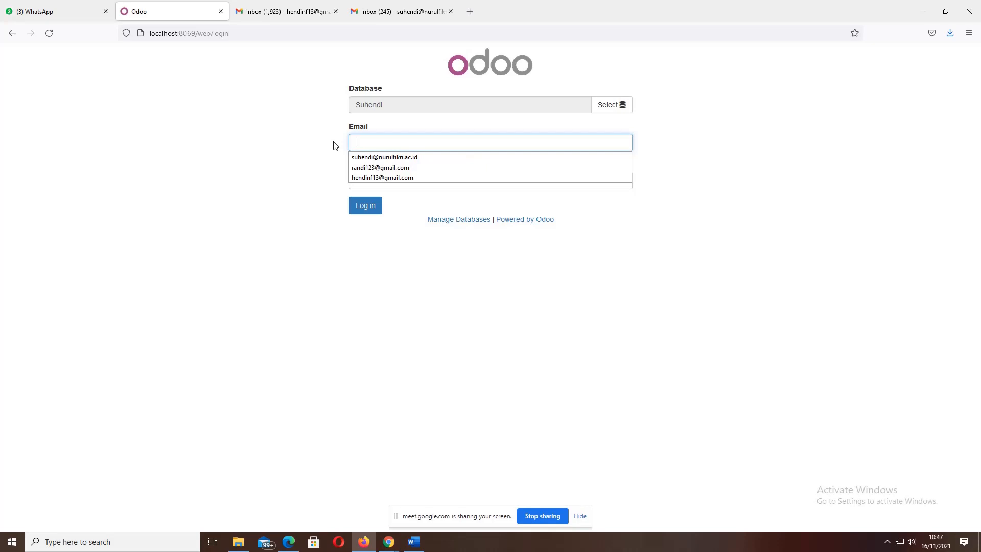
pyautogui.click(359, 160)
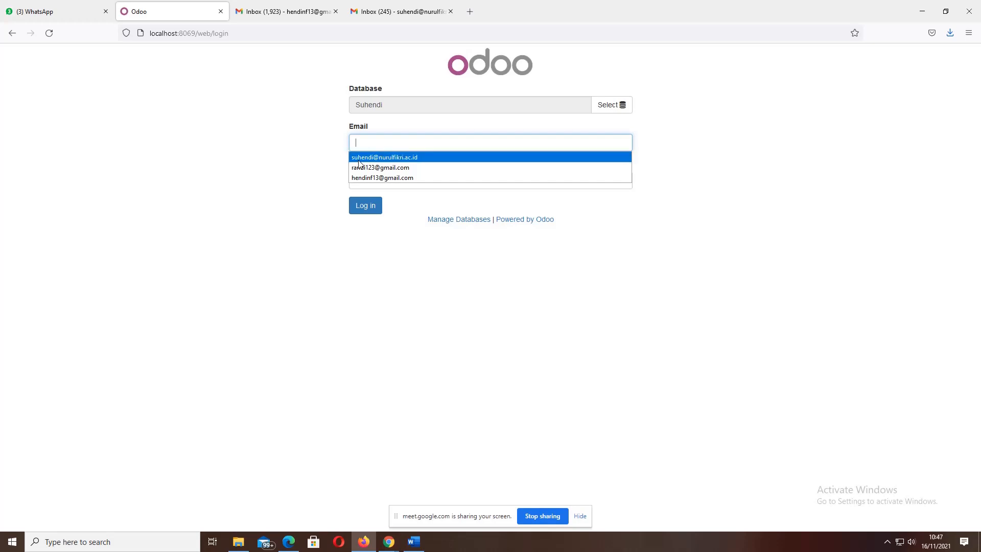
pyautogui.click(359, 158)
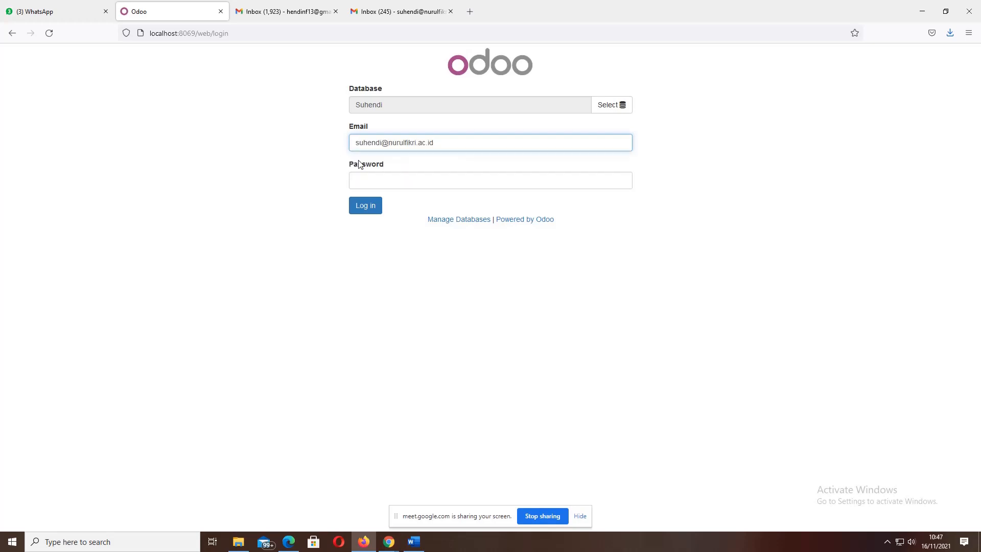
pyautogui.click(286, 543)
pyautogui.scroll(10, 399, 345)
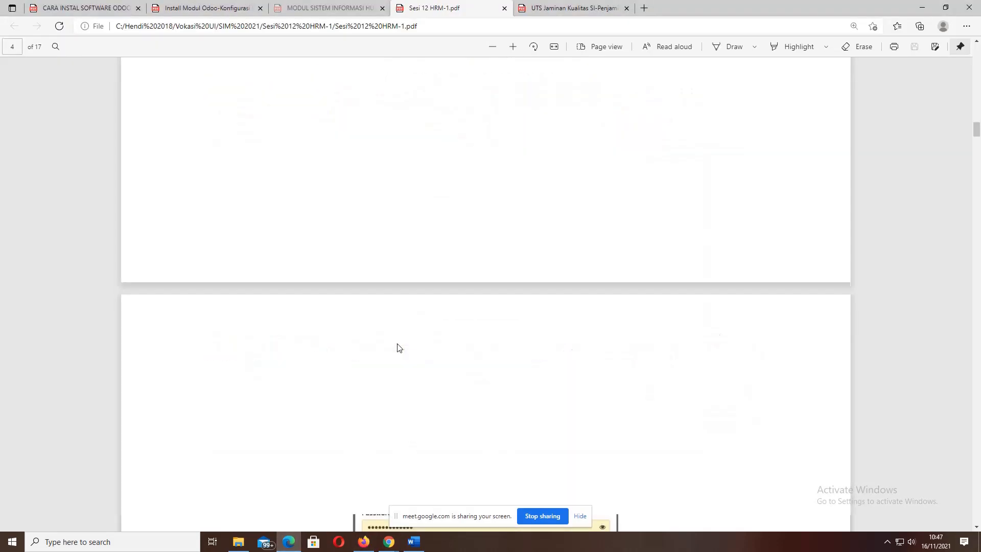
pyautogui.scroll(3, 400, 347)
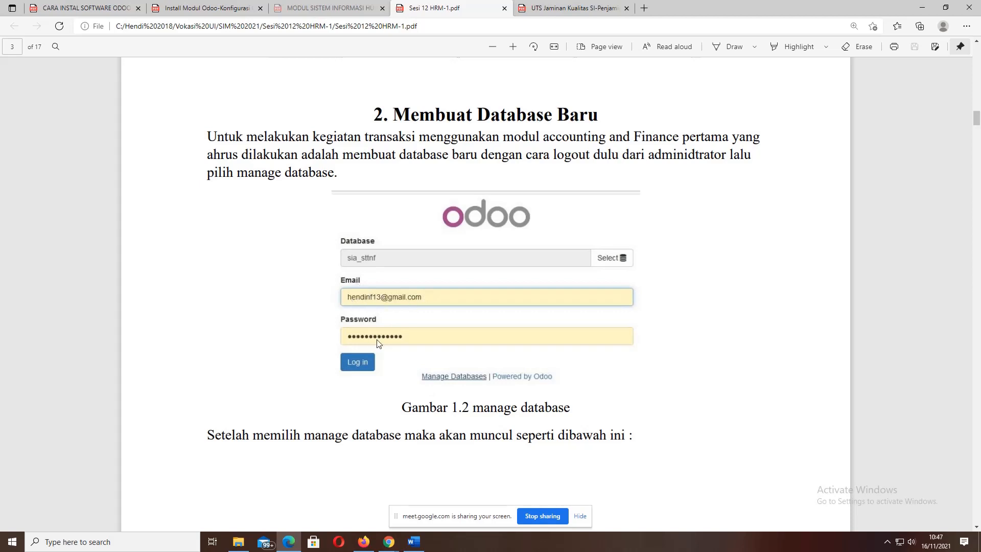
pyautogui.moveTo(364, 541)
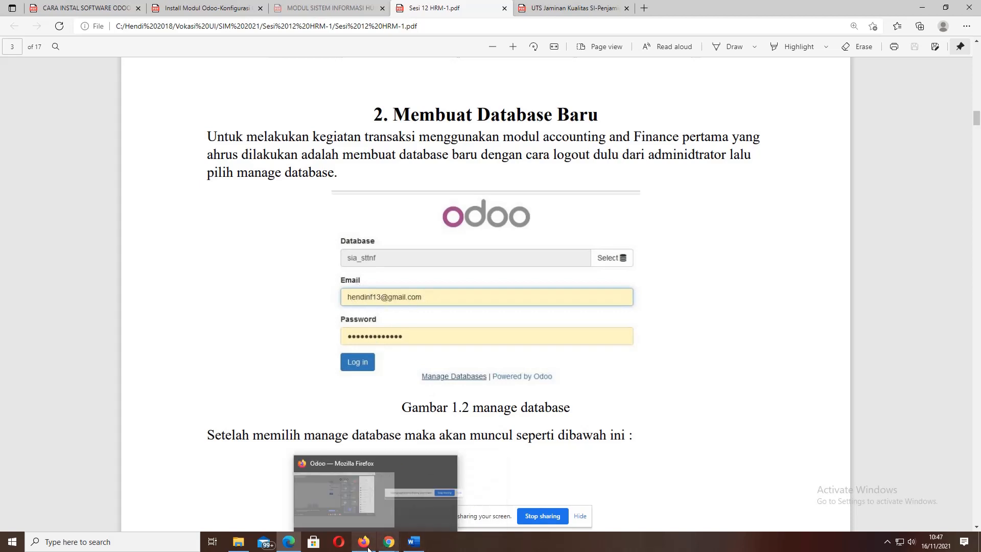
pyautogui.click(370, 475)
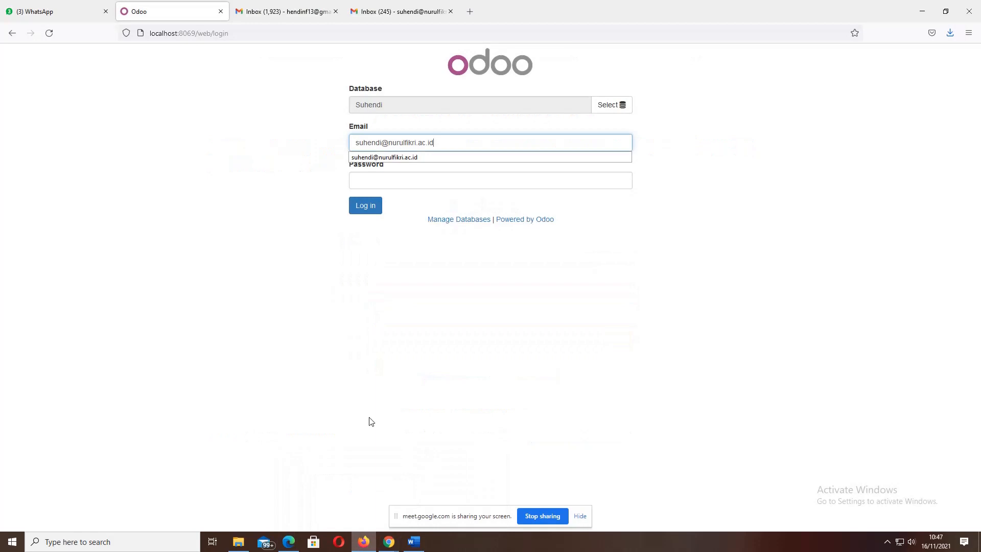
# - Enter a password and attempt the login, which fails with Wrong login/password, then decline saving it
pyautogui.click(306, 155)
pyautogui.click(358, 183)
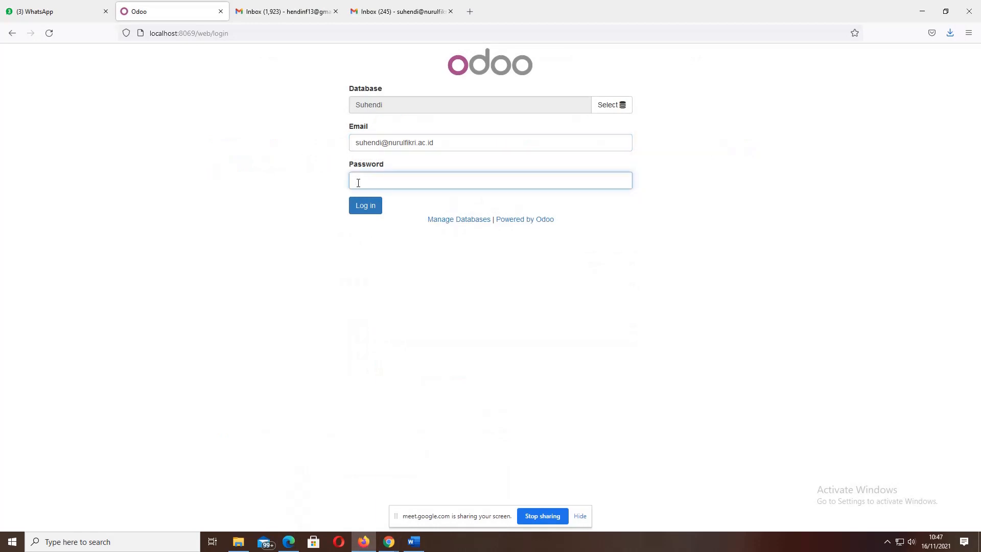
pyautogui.write('•')
pyautogui.click(359, 207)
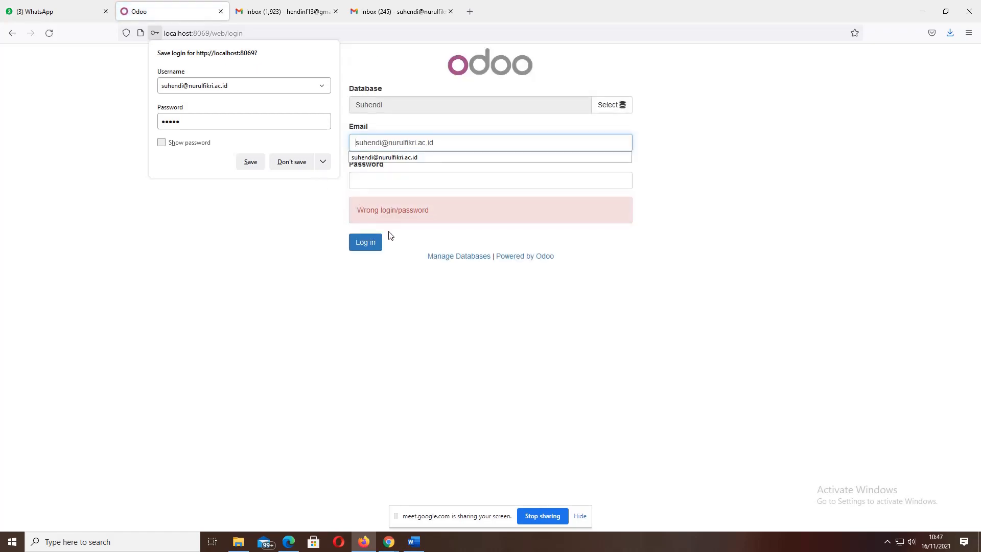
pyautogui.click(301, 162)
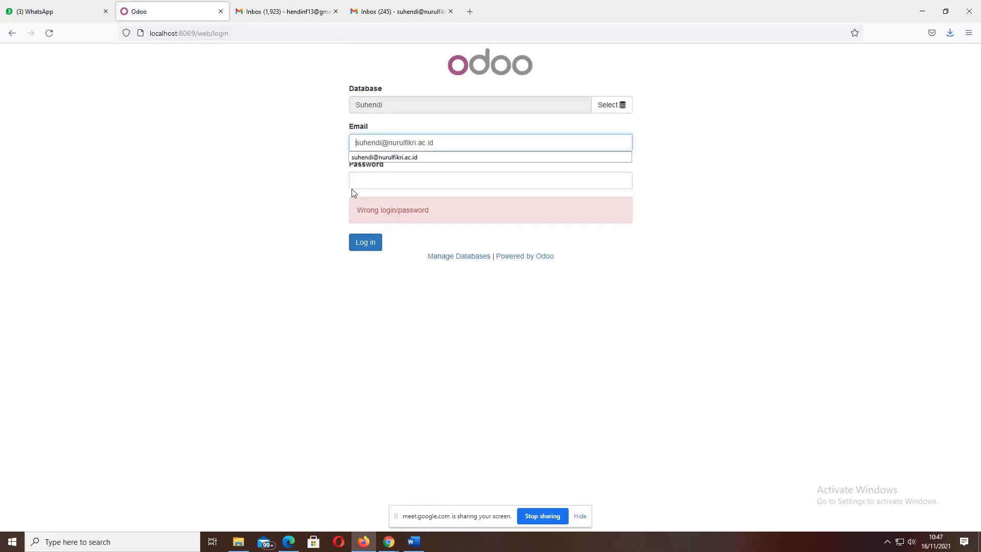
# - Revisit the login fields to switch accounts and select the page address for editing
pyautogui.click(371, 182)
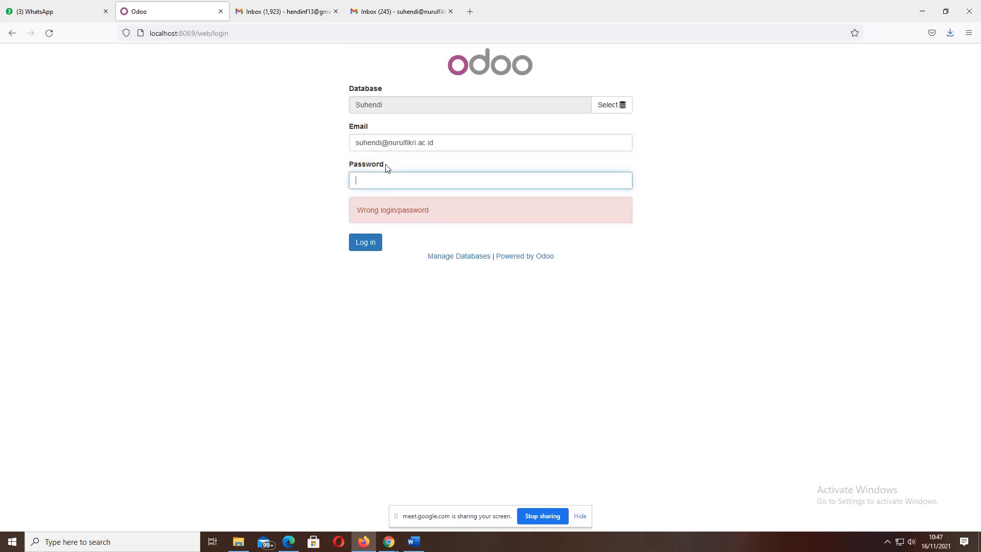
pyautogui.click(400, 143)
pyautogui.click(459, 144)
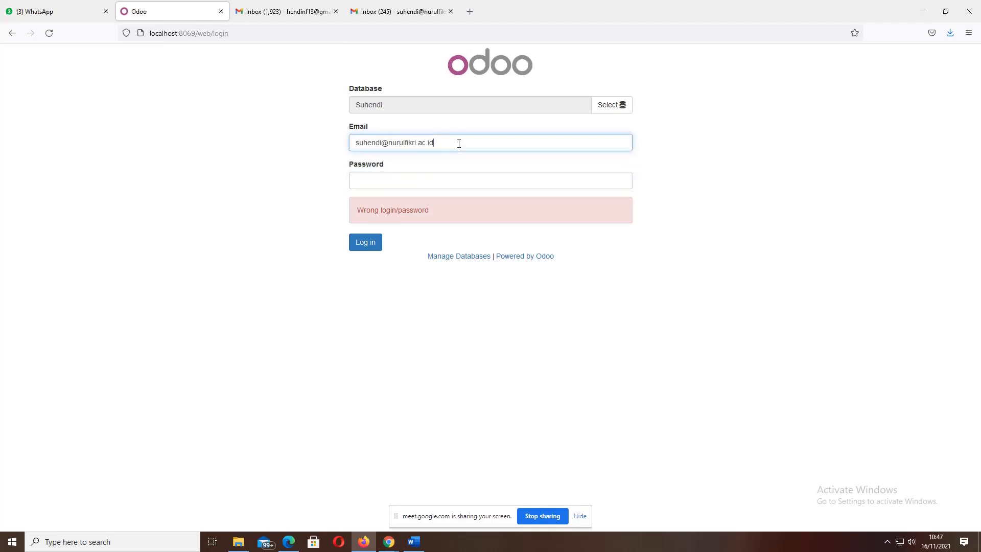
pyautogui.click(274, 35)
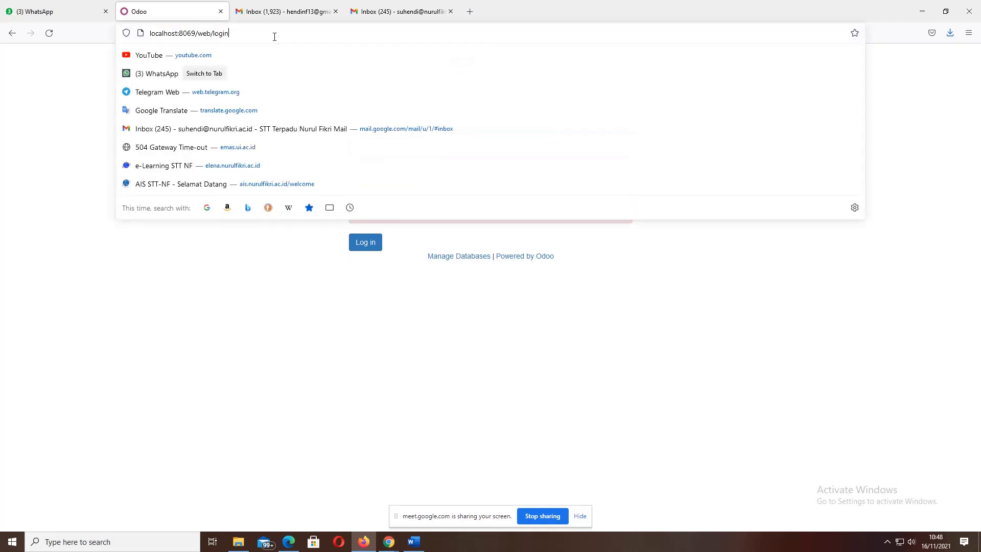
# - Reload localhost:8069, pick the other saved email, enter its password and log in as administrator
pyautogui.press('BackSpace')
pyautogui.press('BackSpace')
pyautogui.press('BackSpace')
pyautogui.press('BackSpace')
pyautogui.press('BackSpace')
pyautogui.press('BackSpace')
pyautogui.press('BackSpace')
pyautogui.press('BackSpace')
pyautogui.press('BackSpace')
pyautogui.press('BackSpace')
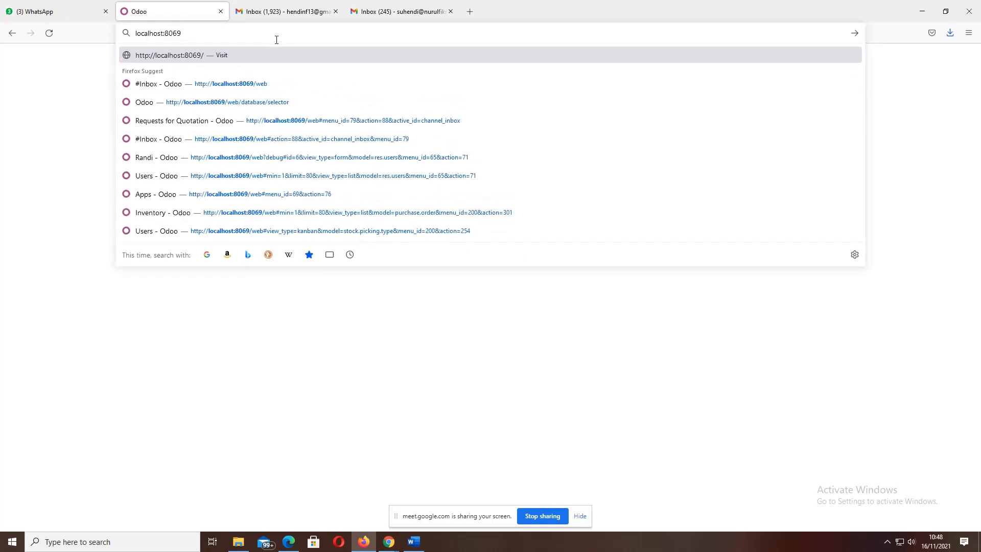
pyautogui.press('Return')
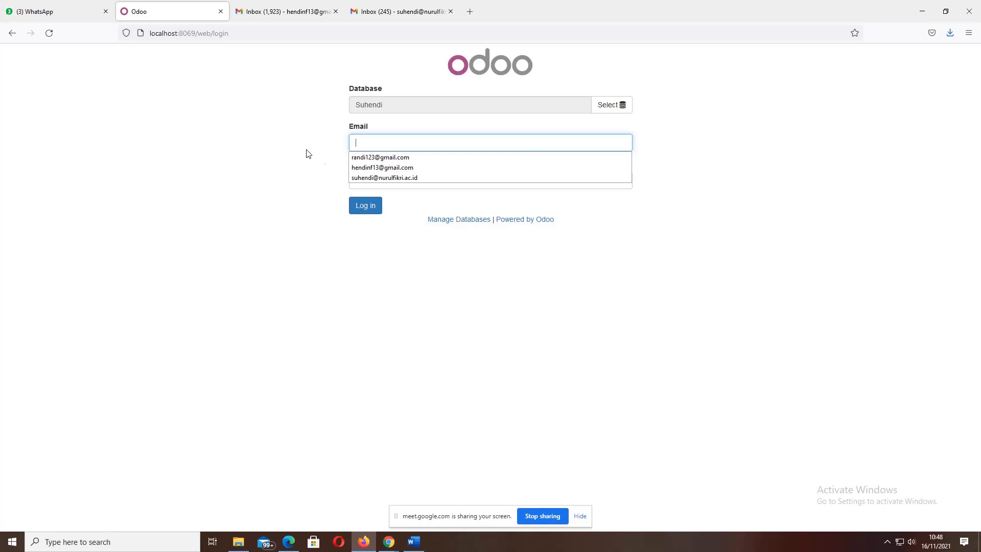
pyautogui.click(361, 168)
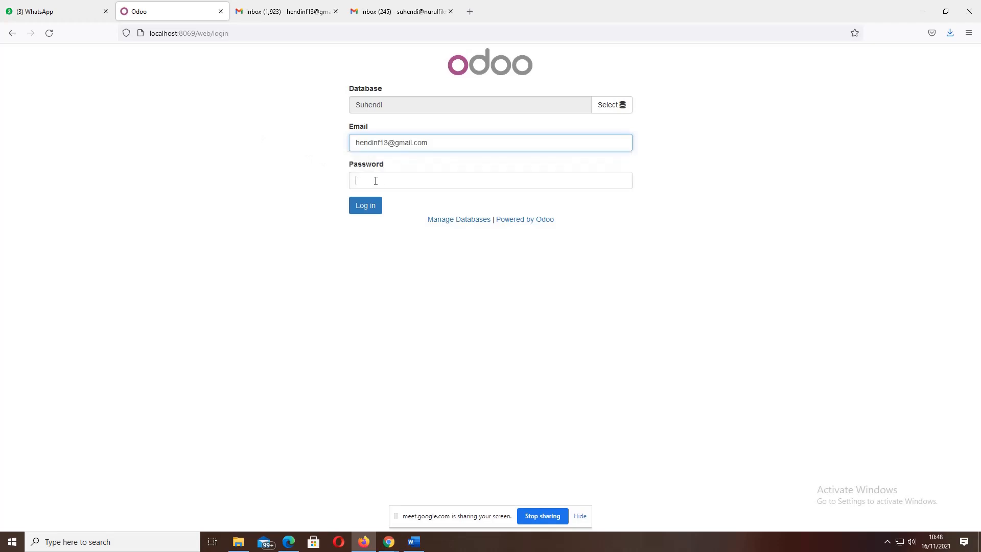
pyautogui.click(376, 180)
pyautogui.write('a')
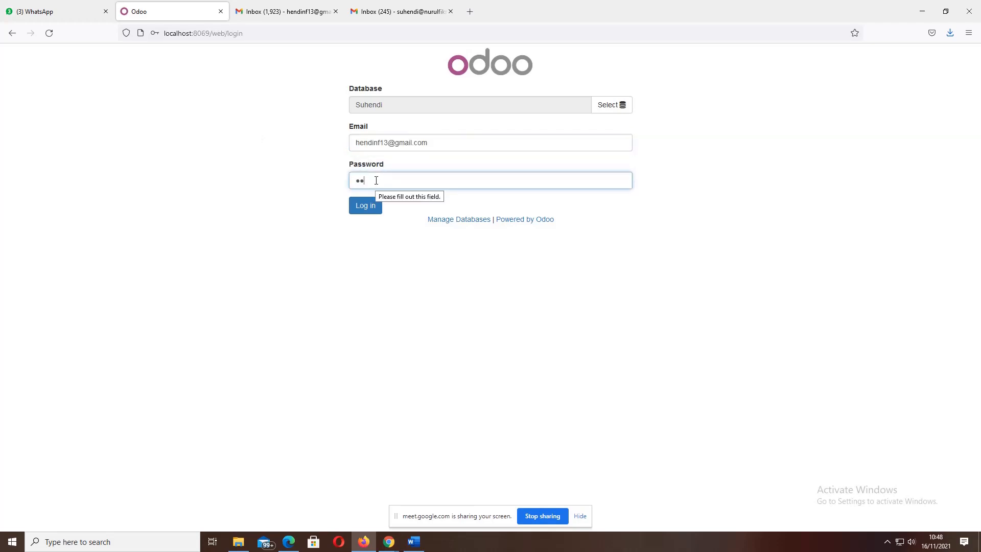
pyautogui.click(369, 213)
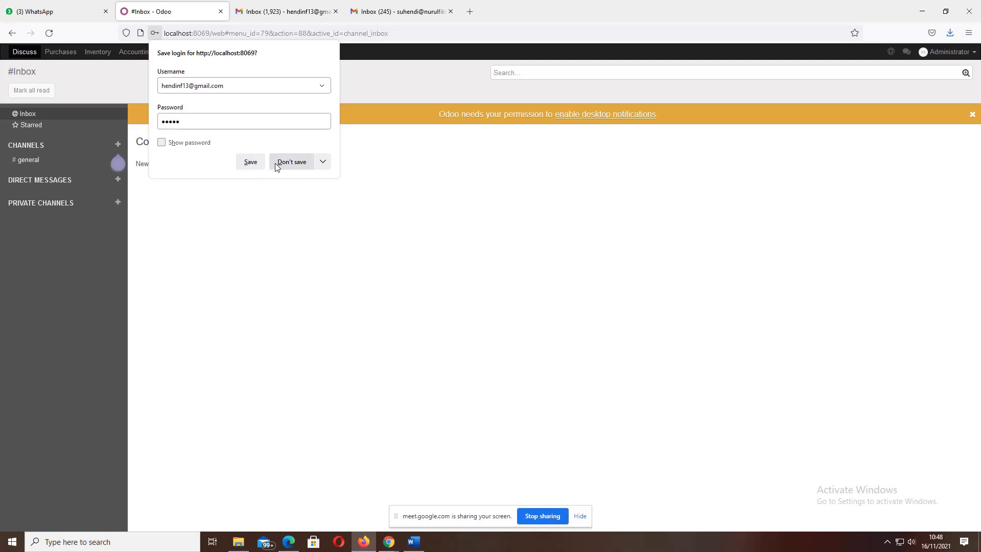
# - Decline saving the login in Firefox and open Odoo's Apps list of 35 applications
pyautogui.click(308, 166)
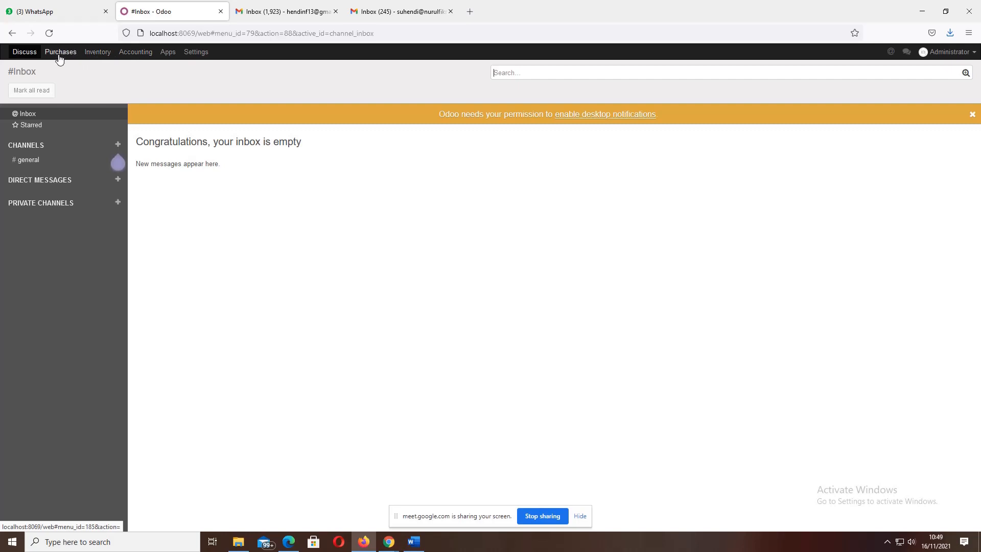
pyautogui.click(170, 54)
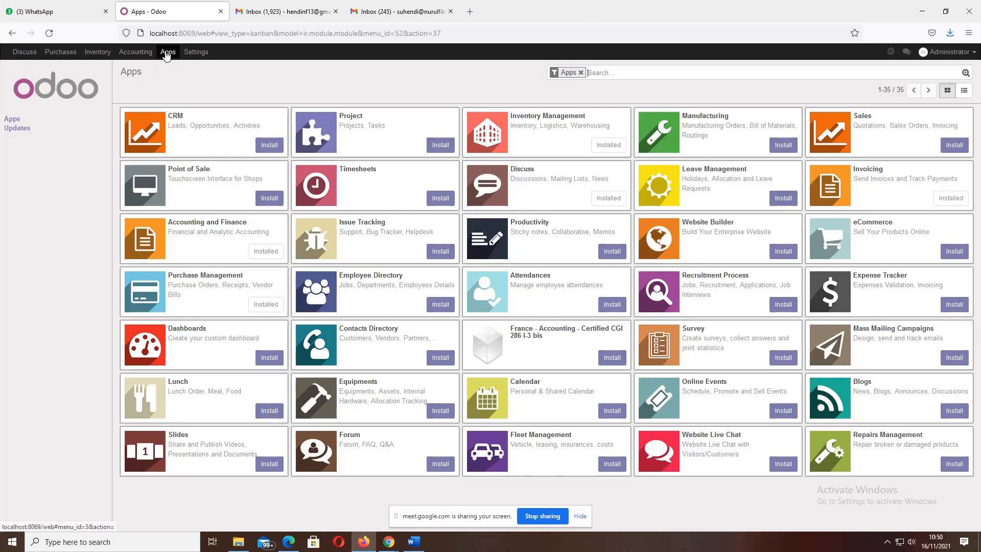
# - Remove the Apps search filter so the module list shows all 280 modules
pyautogui.click(166, 53)
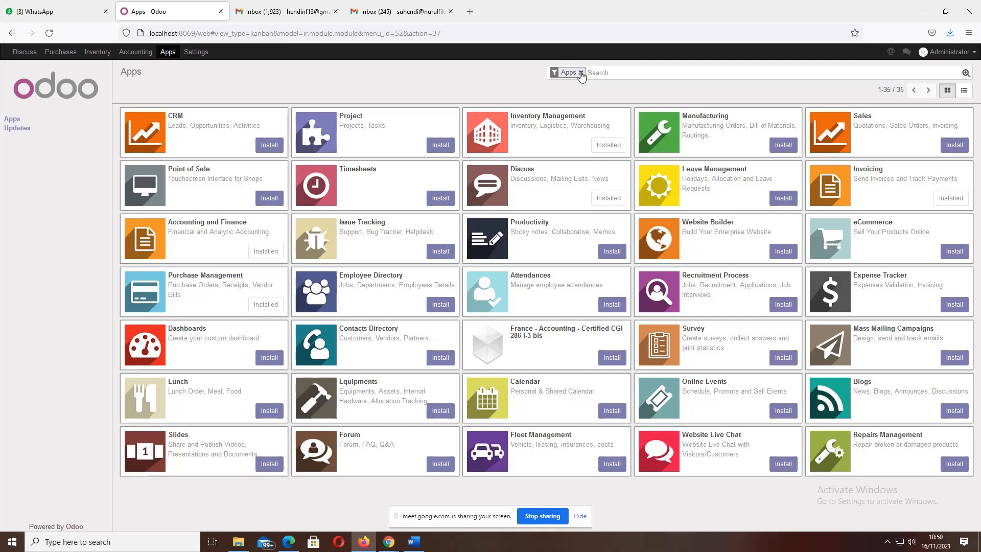
pyautogui.click(581, 74)
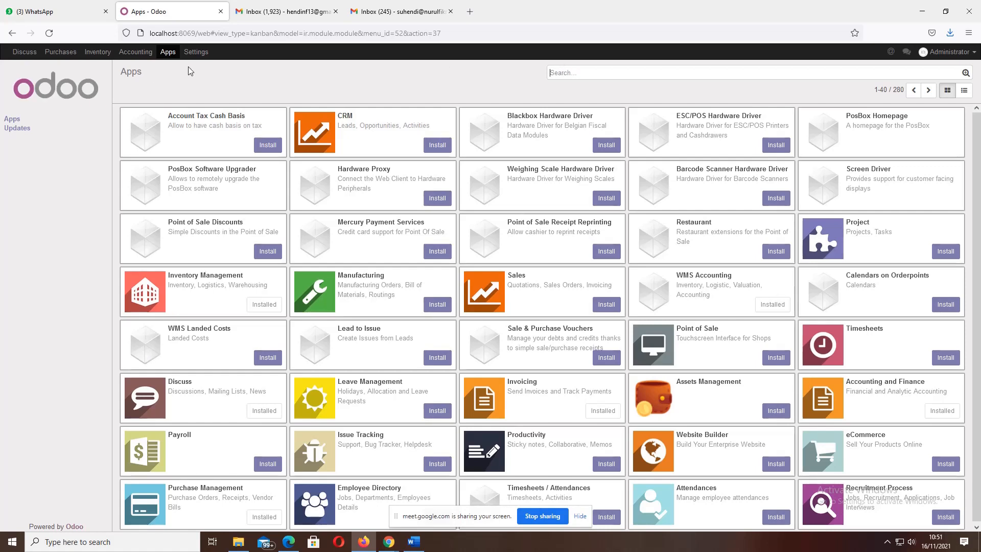
pyautogui.click(170, 53)
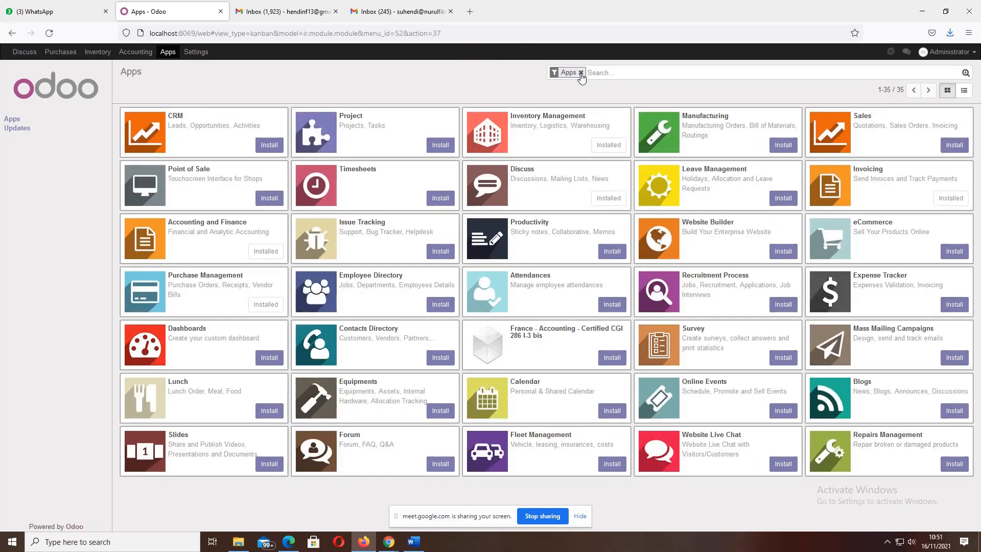
pyautogui.click(581, 73)
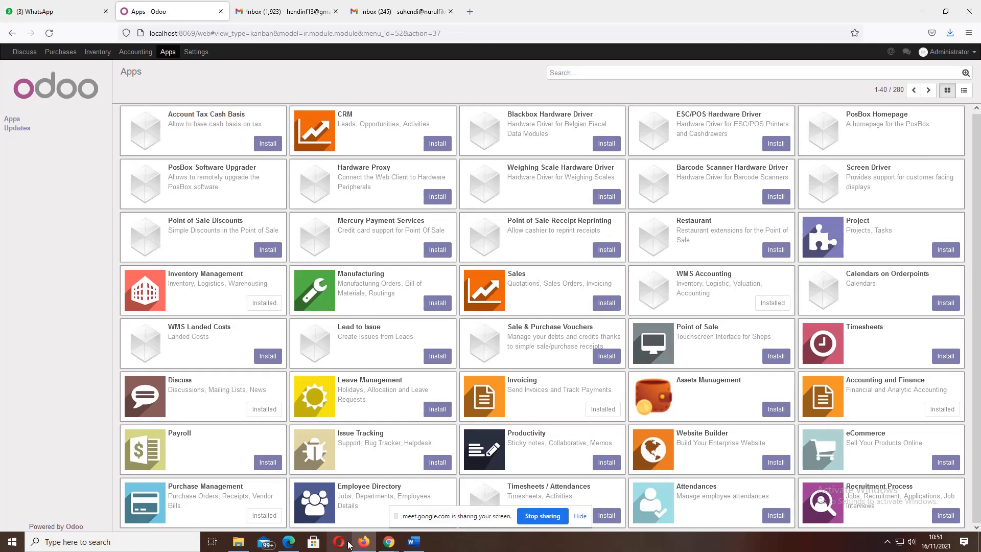
# - Scroll Sesi 12 HRM-1.pdf in Edge to the Gambar 3.1 HRM process flowchart on page 12
pyautogui.click(289, 541)
pyautogui.scroll(-15, 350, 299)
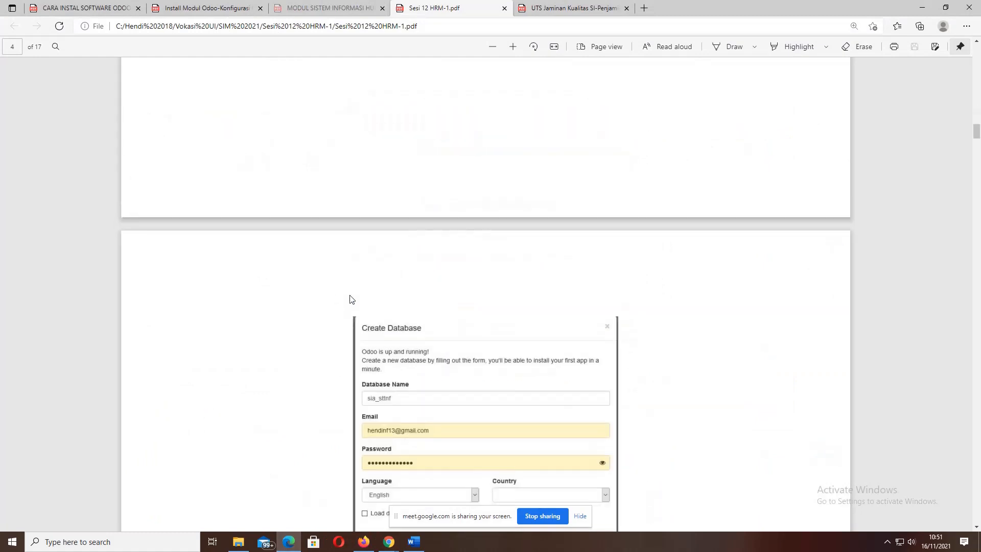
pyautogui.scroll(-8, 350, 299)
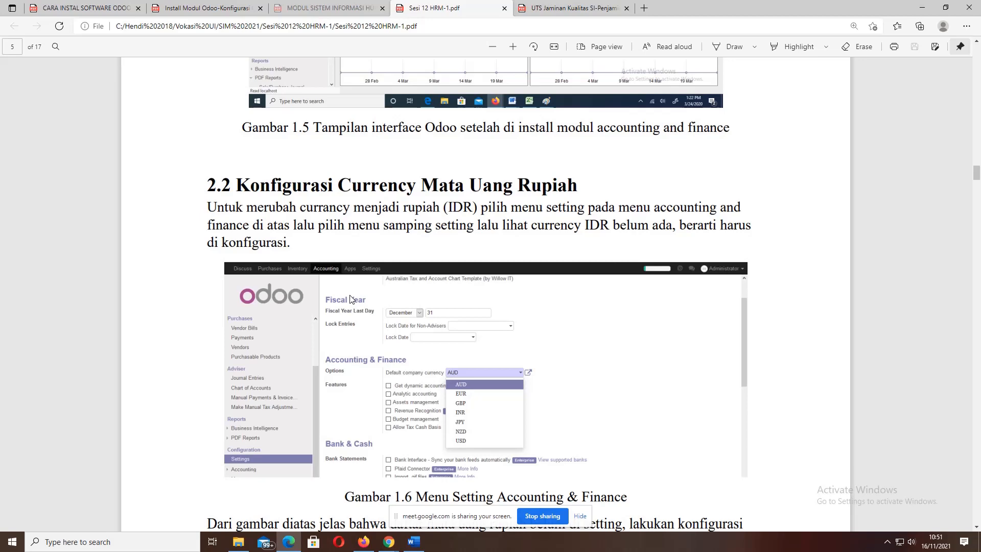
pyautogui.scroll(6, 349, 299)
pyautogui.scroll(-20, 350, 298)
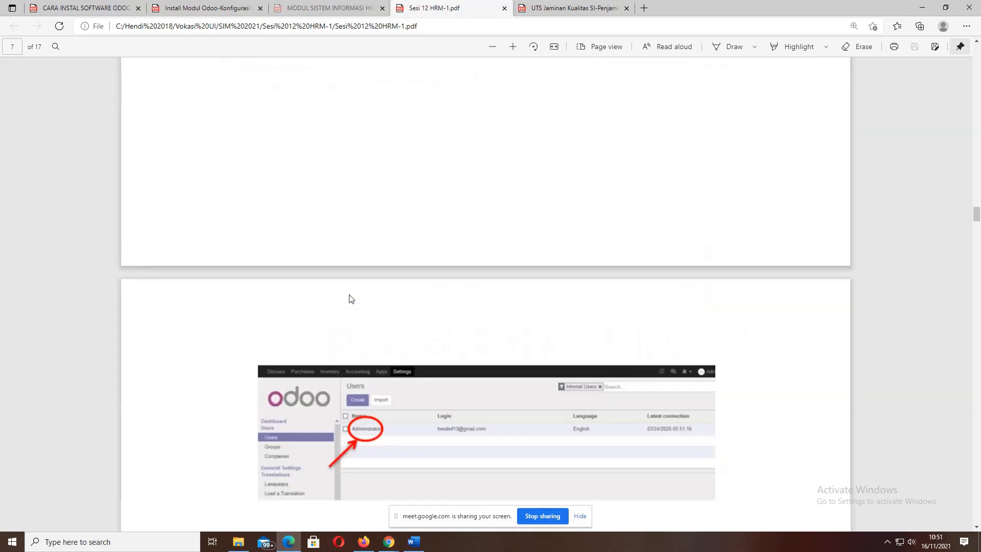
pyautogui.scroll(-15, 350, 299)
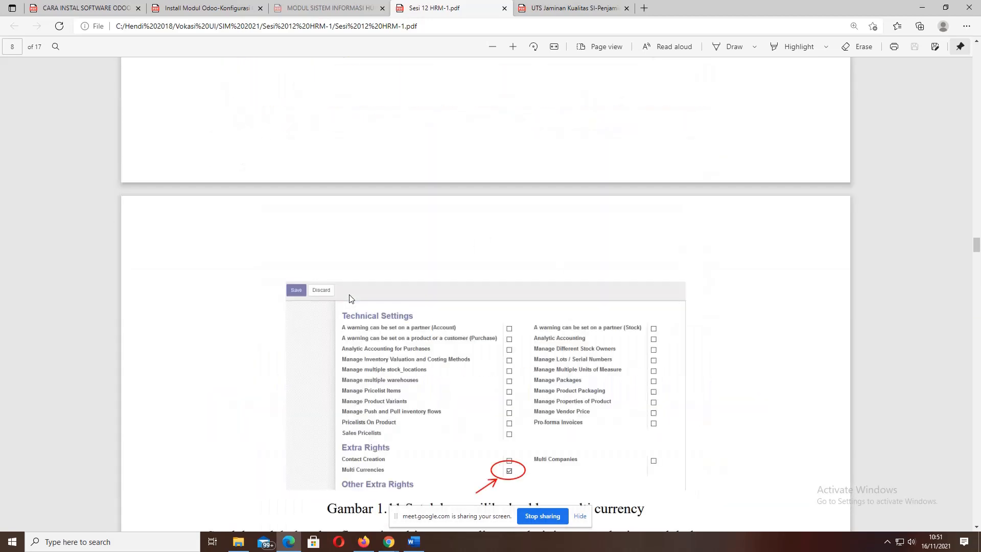
pyautogui.scroll(-15, 350, 299)
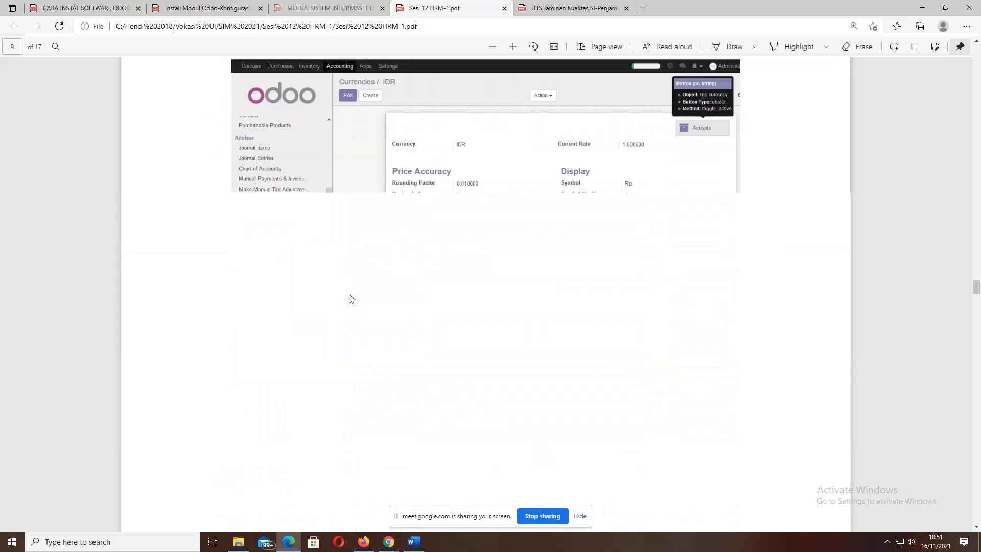
pyautogui.scroll(-15, 351, 298)
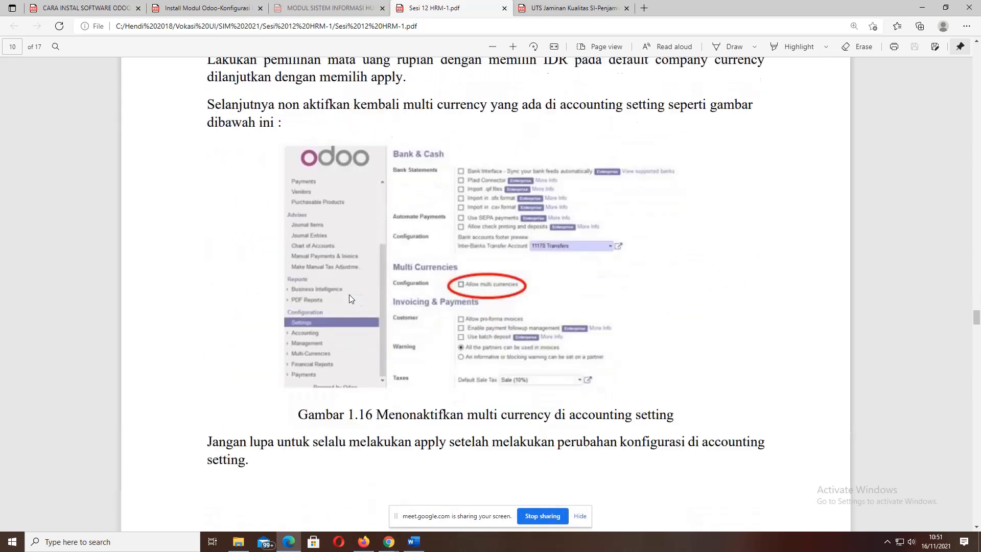
pyautogui.scroll(-15, 349, 298)
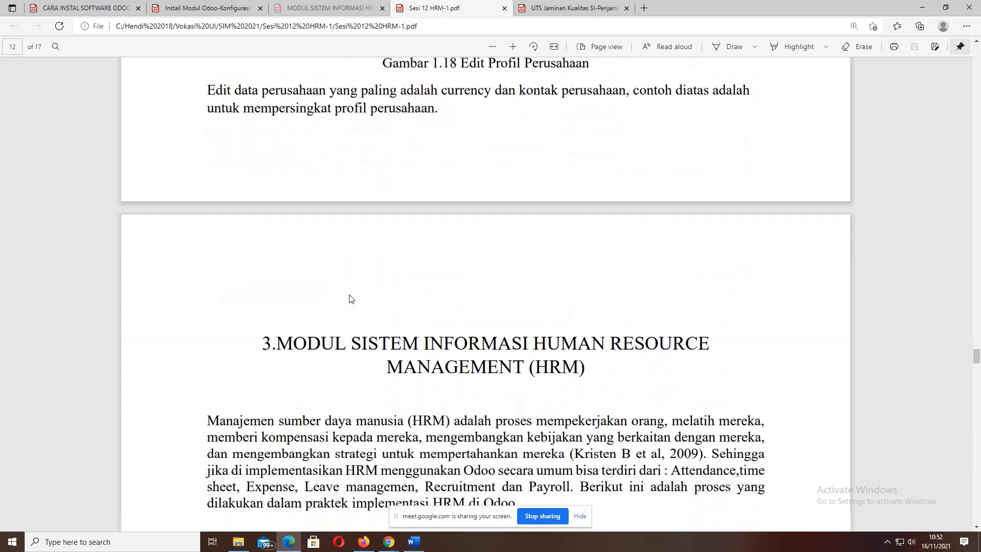
pyautogui.scroll(-8, 350, 299)
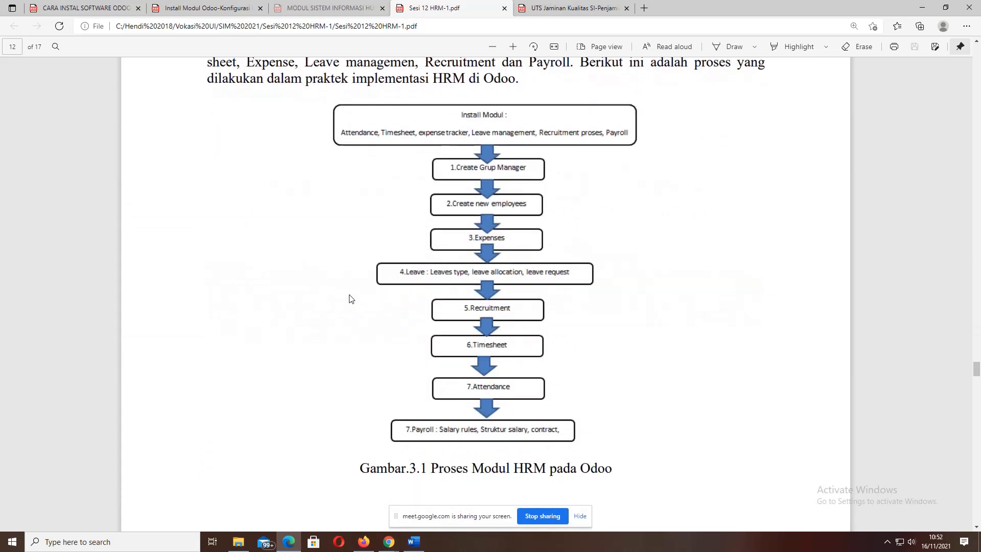
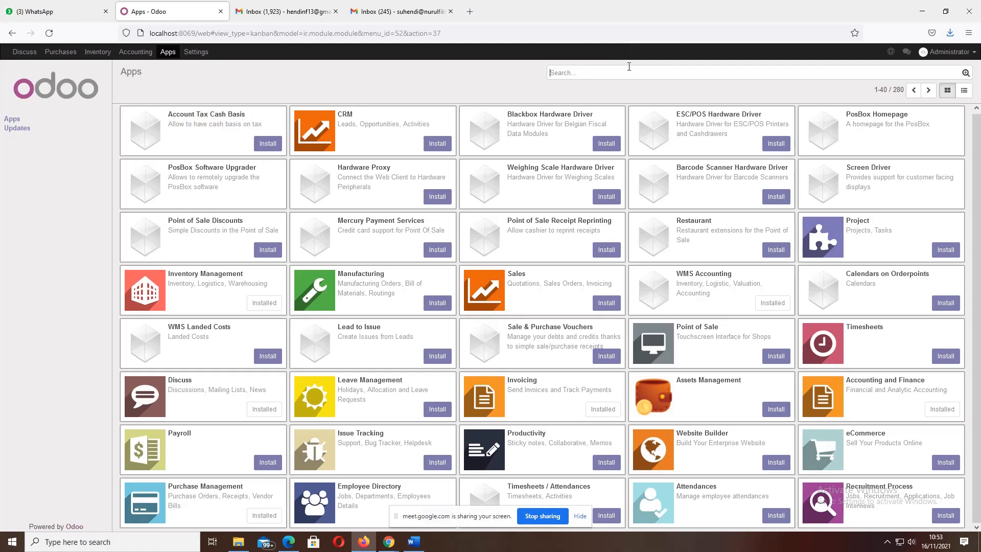
pyautogui.write('a')
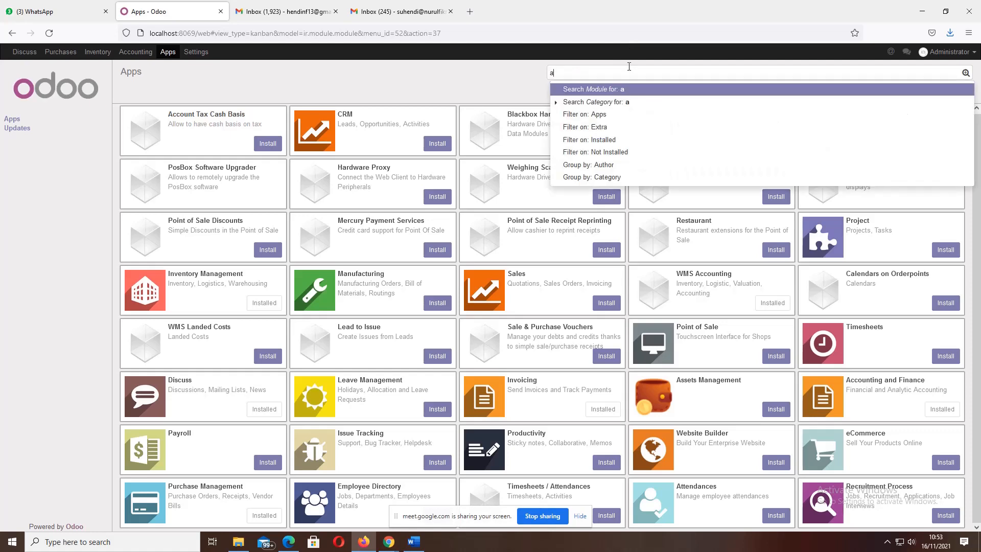
pyautogui.write('t')
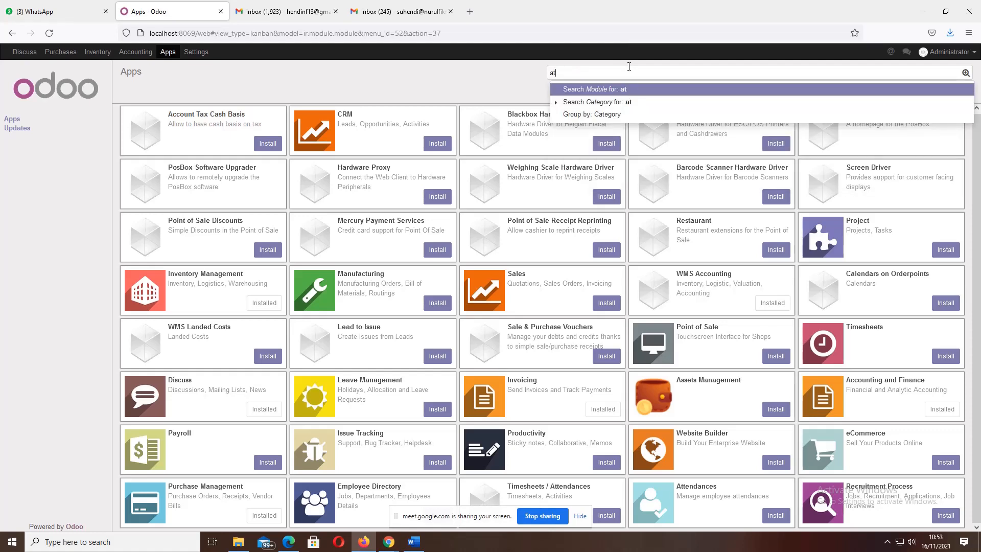
pyautogui.write('t')
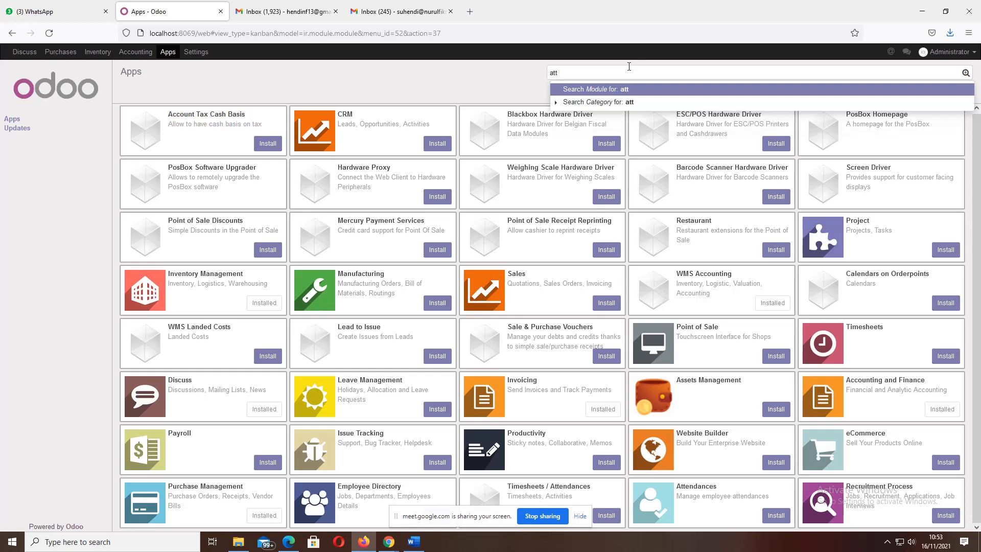
pyautogui.write('andanc')
pyautogui.write('e')
pyautogui.press('Return')
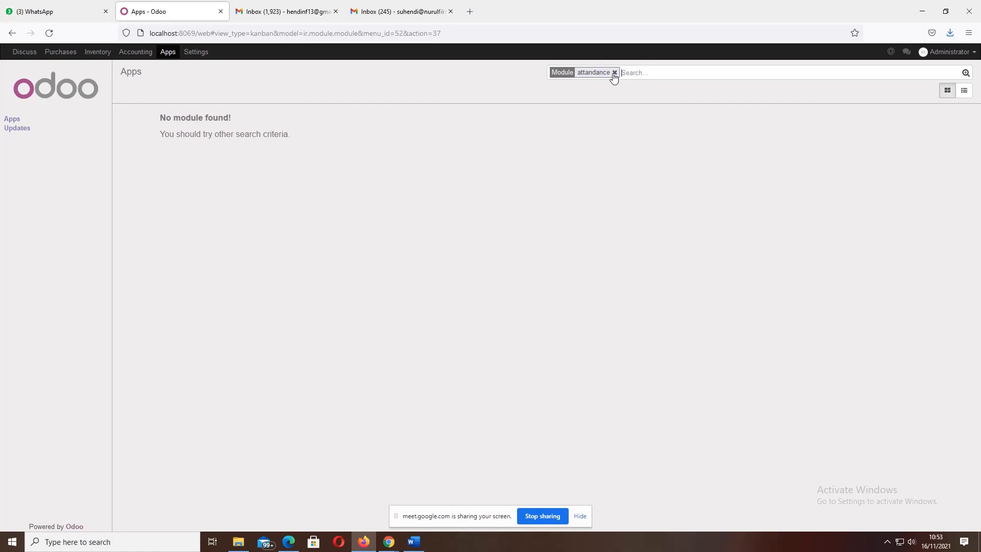
pyautogui.click(614, 73)
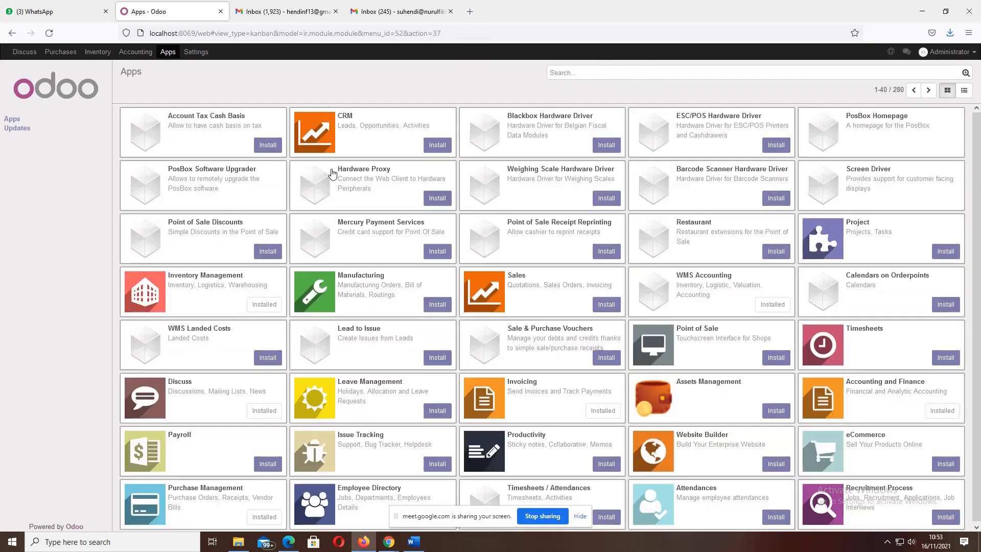
pyautogui.click(166, 53)
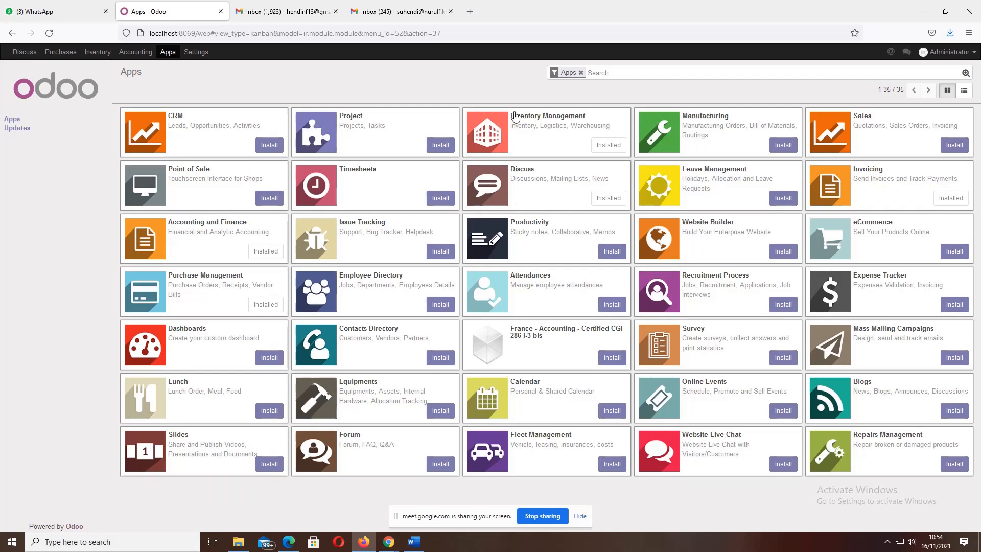
pyautogui.click(581, 73)
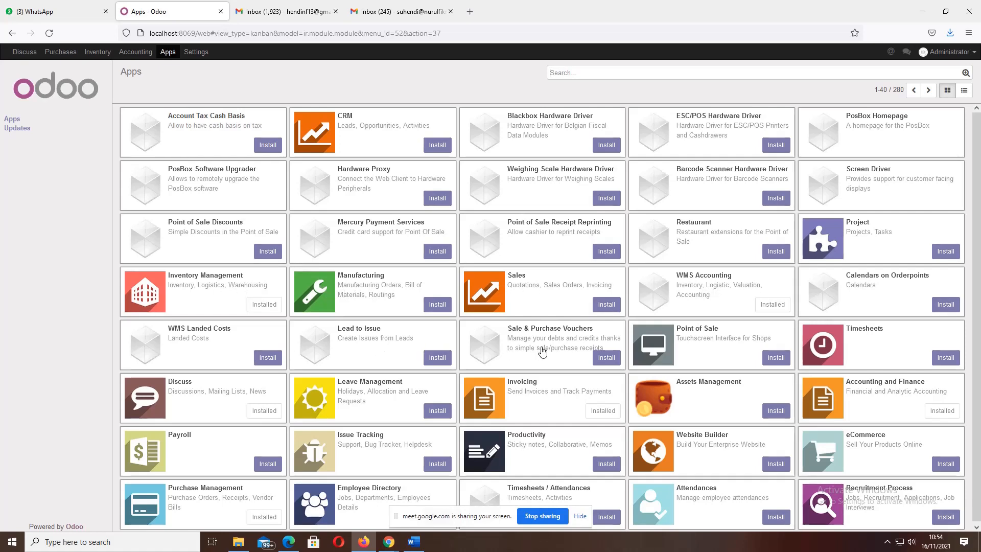
# - Scroll to the Timesheets module and install it
pyautogui.scroll(-1, 557, 350)
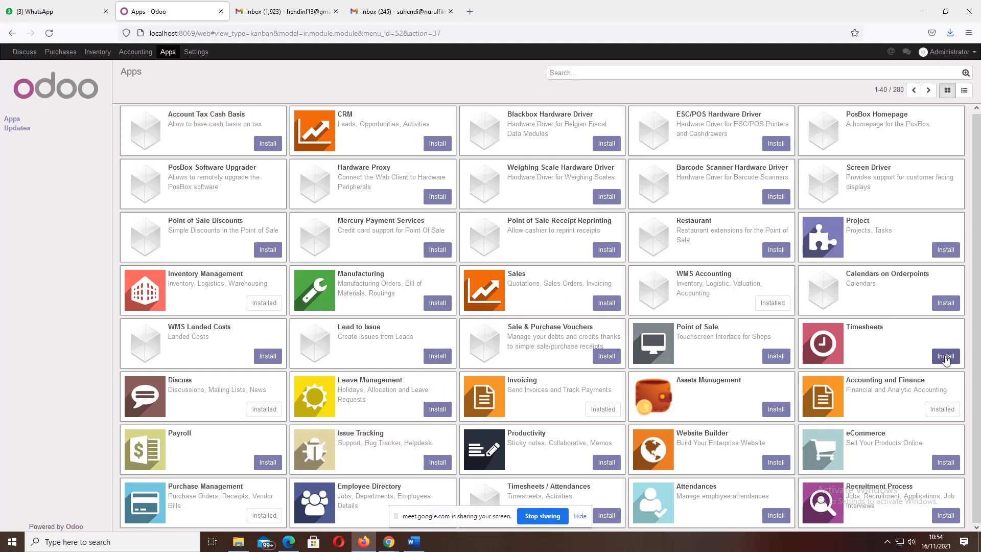
pyautogui.click(945, 357)
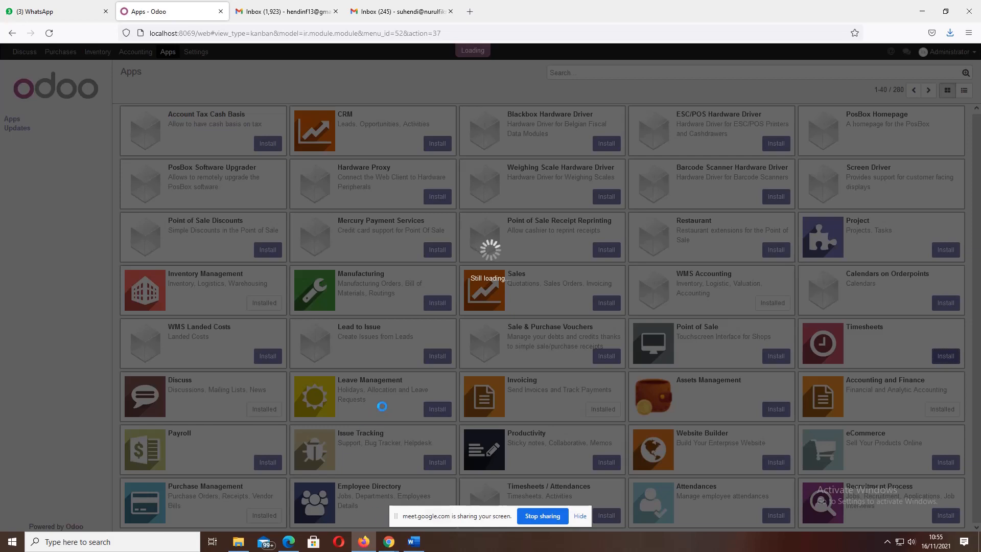
# - Check the Sesi 12 HRM-1.pdf flowchart, glance back at Odoo, then return to the PDF
pyautogui.click(290, 540)
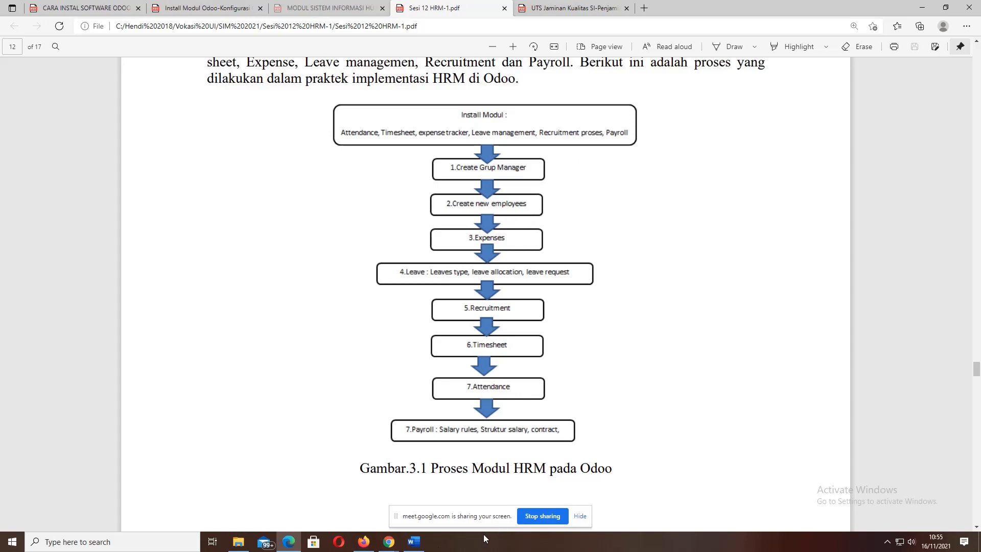
pyautogui.click(364, 541)
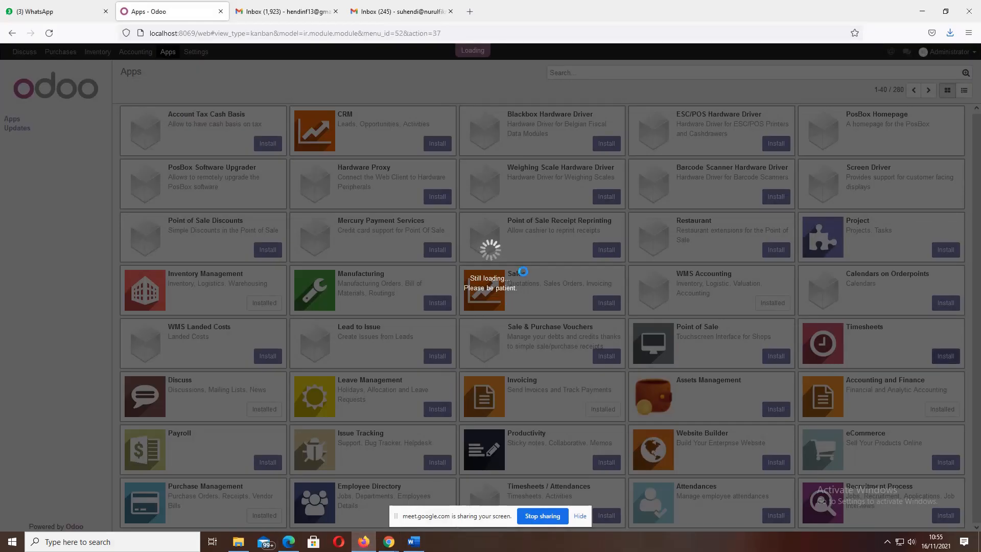
pyautogui.moveTo(390, 545)
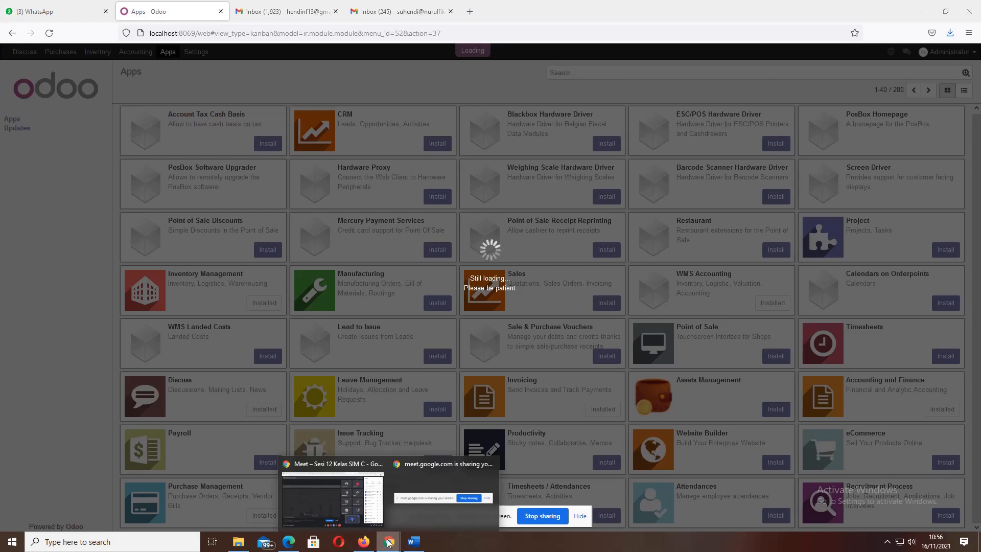
pyautogui.moveTo(442, 533)
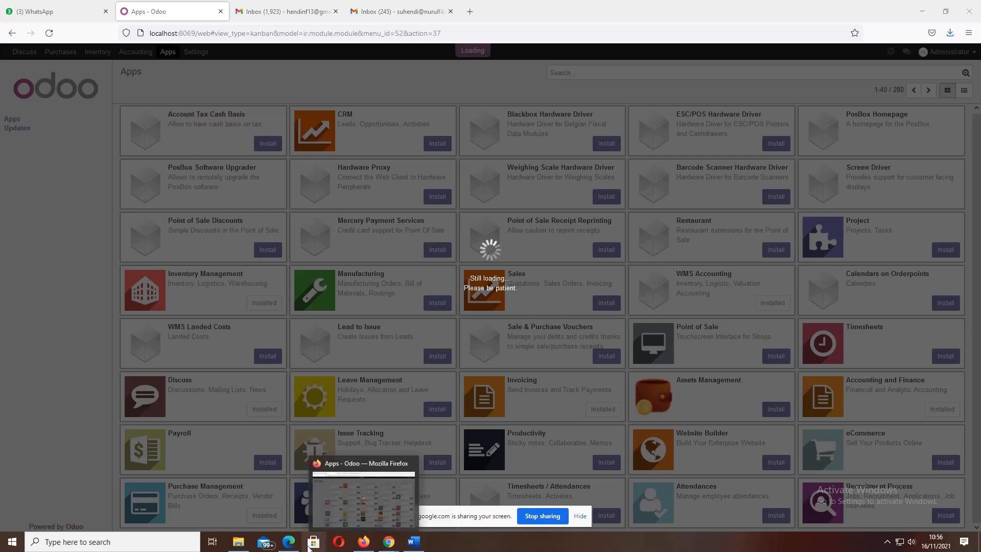
pyautogui.moveTo(289, 541)
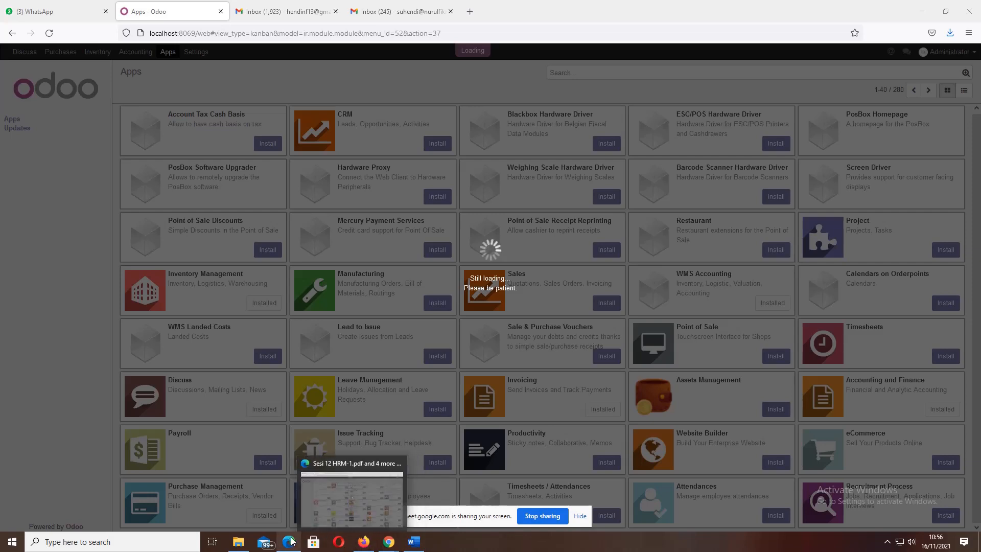
pyautogui.click(290, 541)
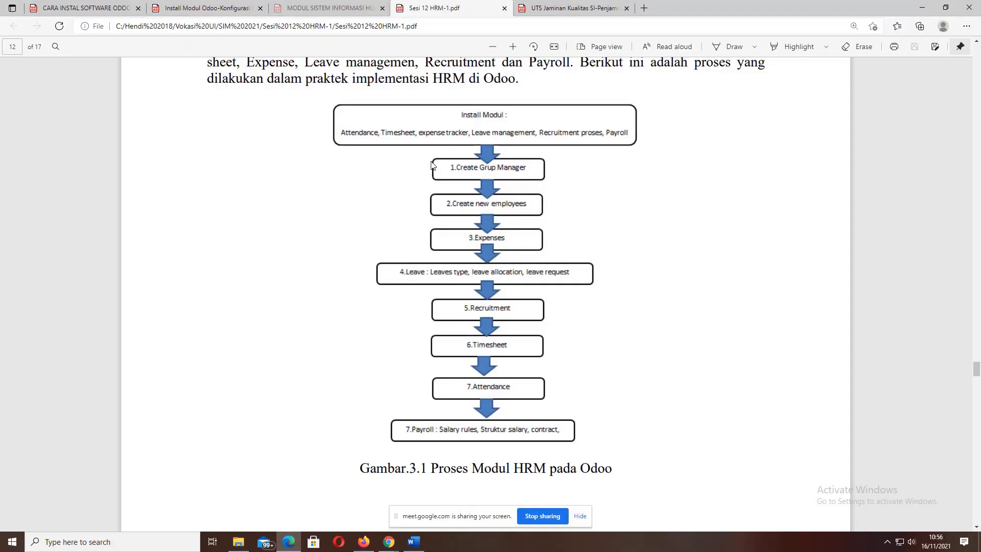
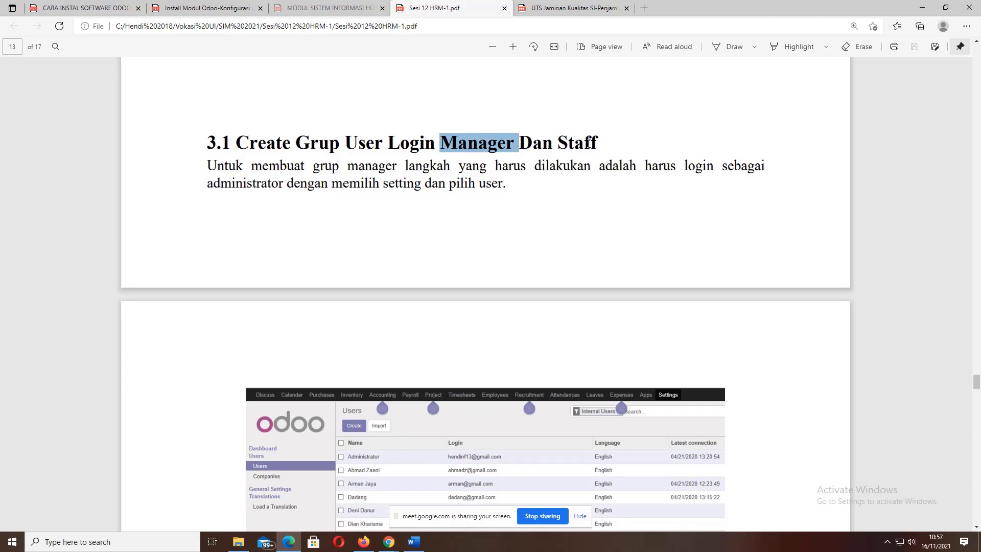
# - Highlight 'Staff' and 'Manager' in the 3.1 heading, then bring up Odoo's Apps list
pyautogui.doubleClick(601, 145)
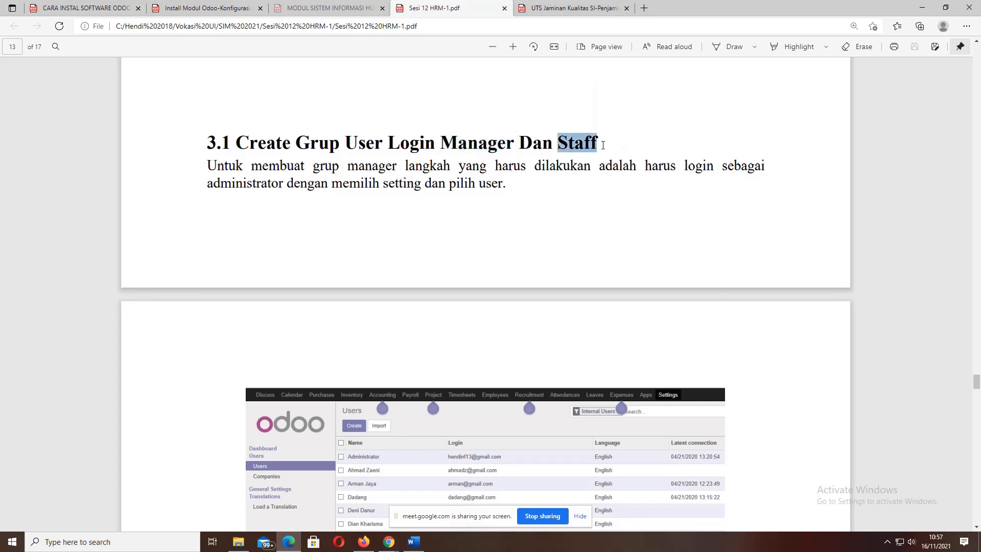
pyautogui.doubleClick(442, 143)
pyautogui.click(562, 142)
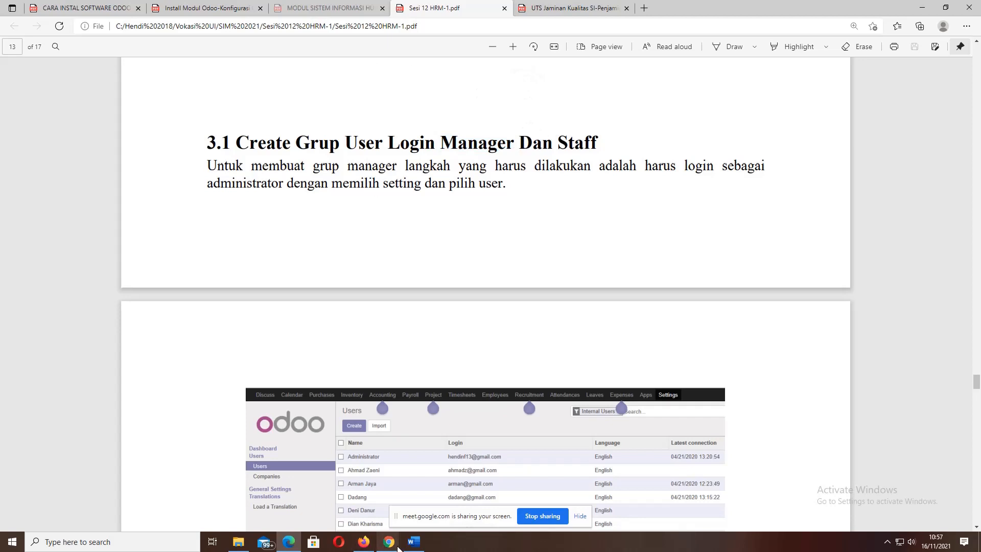
pyautogui.click(362, 544)
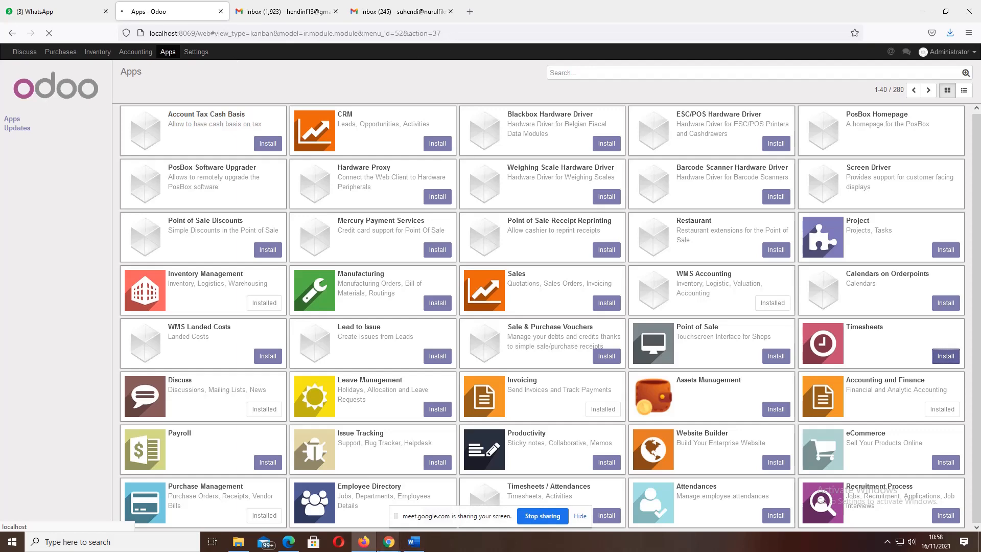
# - Back in the HRM guide, read through Gambar 3.2 and 3.3 to the end of page 13
pyautogui.click(290, 544)
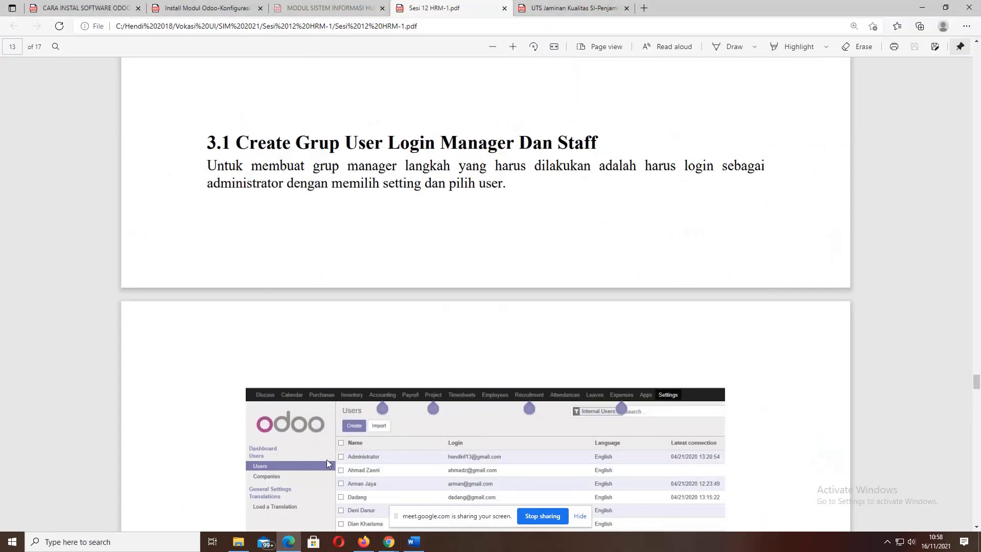
pyautogui.scroll(-4, 327, 459)
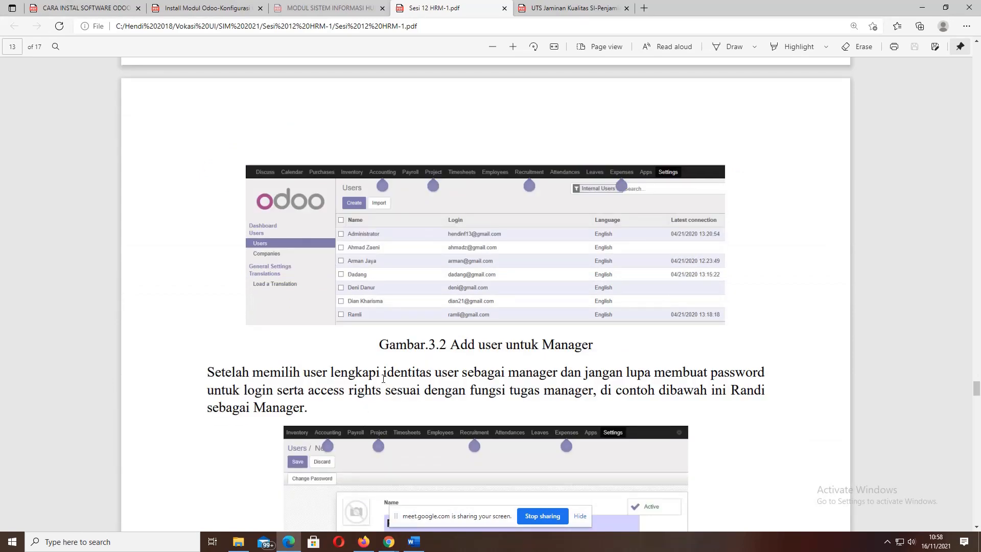
pyautogui.scroll(5, 384, 378)
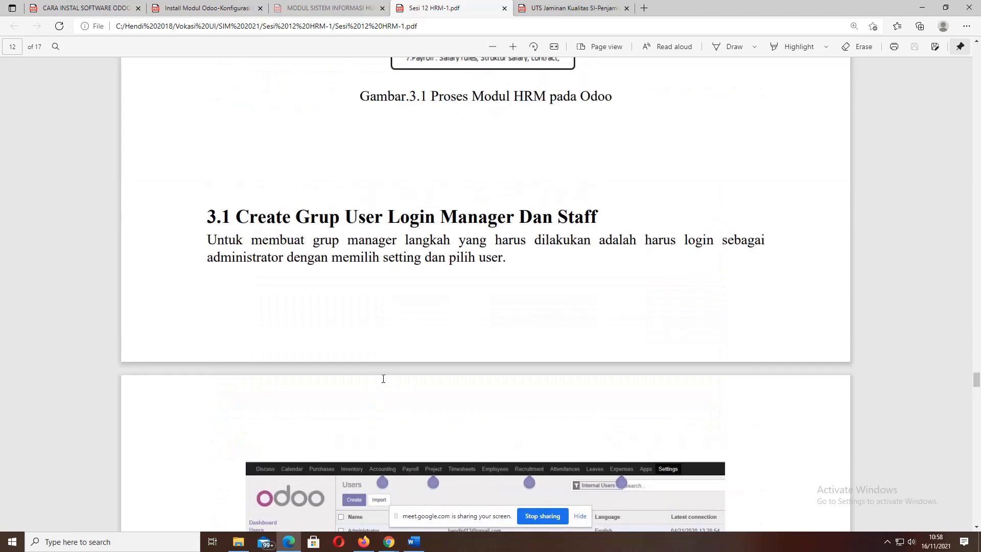
pyautogui.scroll(-5, 383, 379)
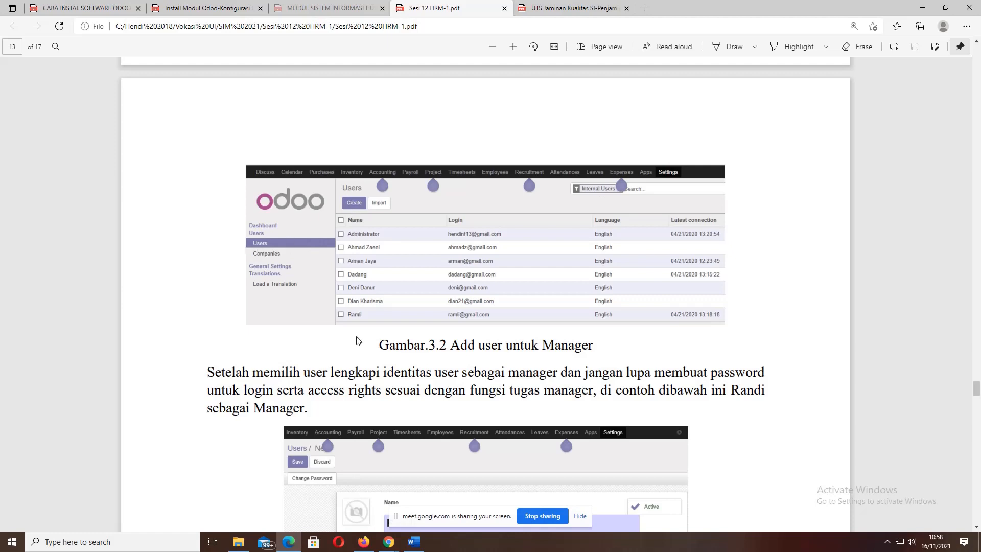
pyautogui.scroll(-4, 358, 341)
pyautogui.scroll(-1, 358, 341)
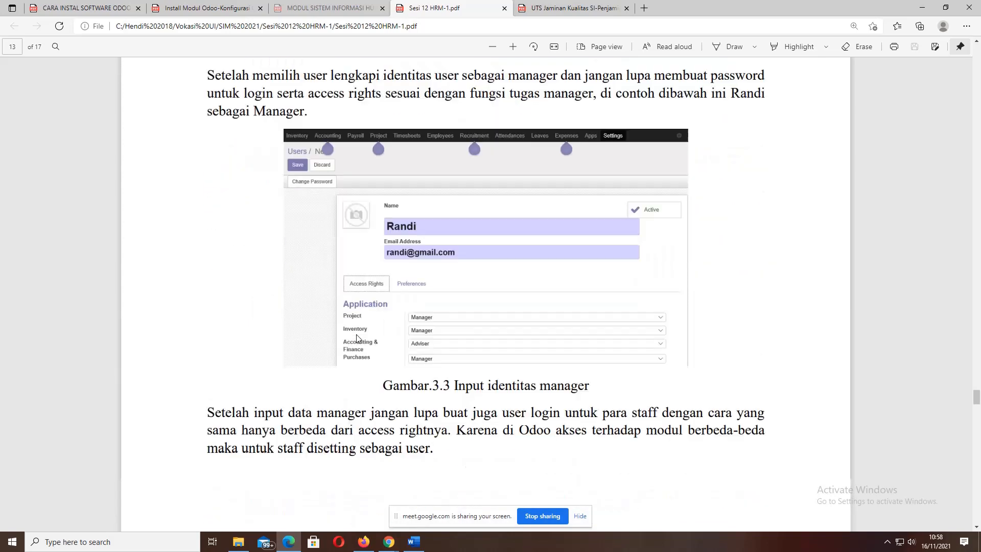
pyautogui.scroll(-1, 358, 339)
pyautogui.scroll(1, 358, 339)
pyautogui.scroll(-2, 364, 397)
pyautogui.scroll(-2, 365, 397)
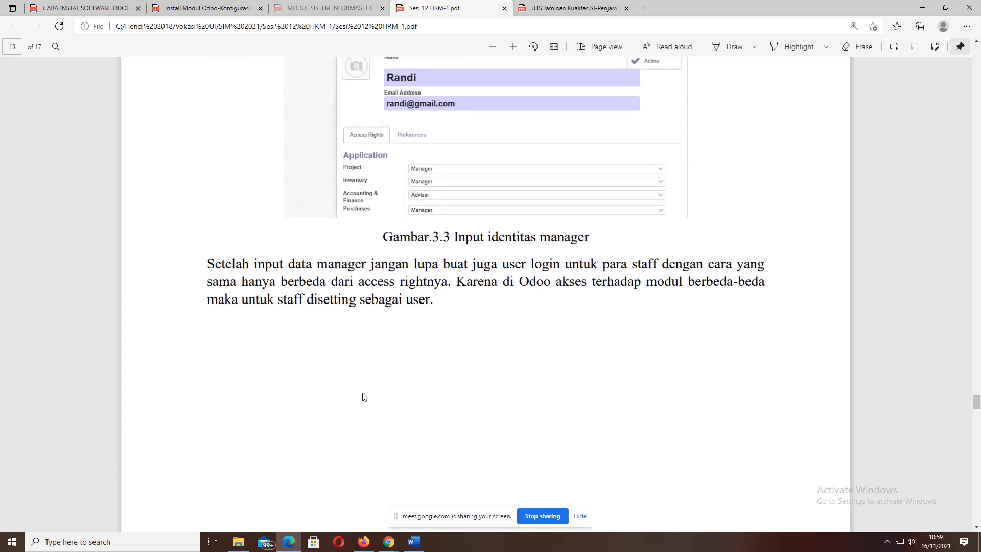
pyautogui.scroll(-2, 364, 397)
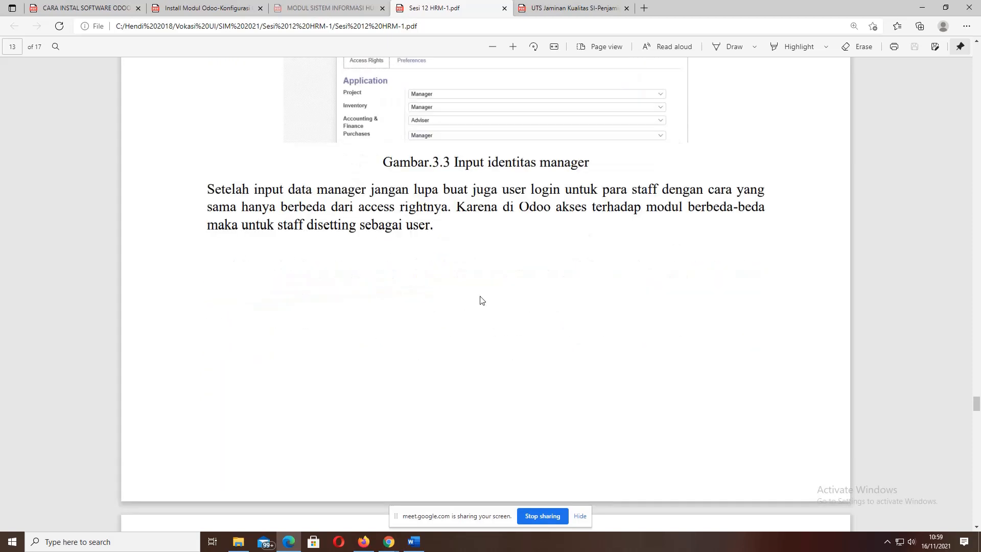
pyautogui.scroll(-4, 421, 298)
pyautogui.scroll(-4, 419, 299)
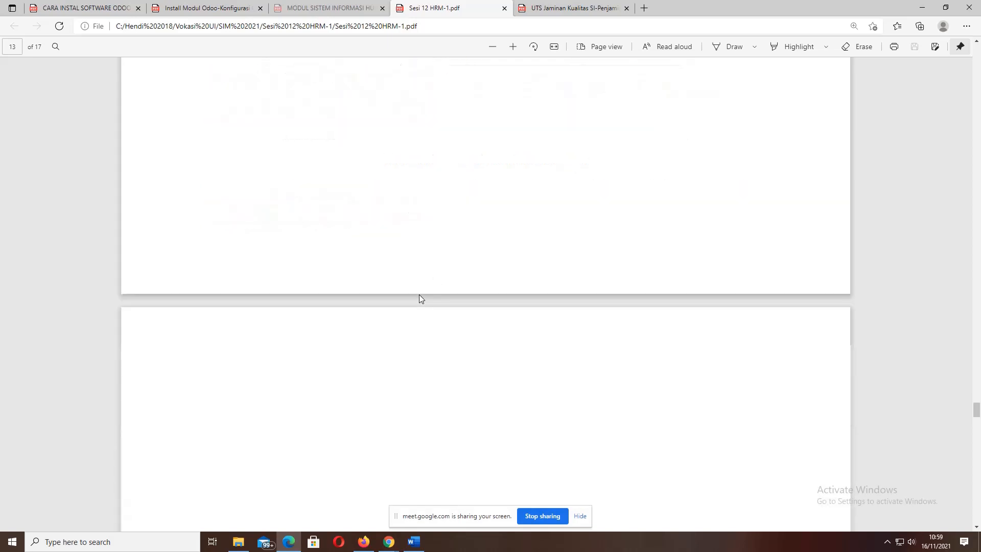
# - Review the Gambar 3.4 staff login example for Dika, then switch to Odoo's empty Discuss inbox
pyautogui.scroll(-4, 419, 296)
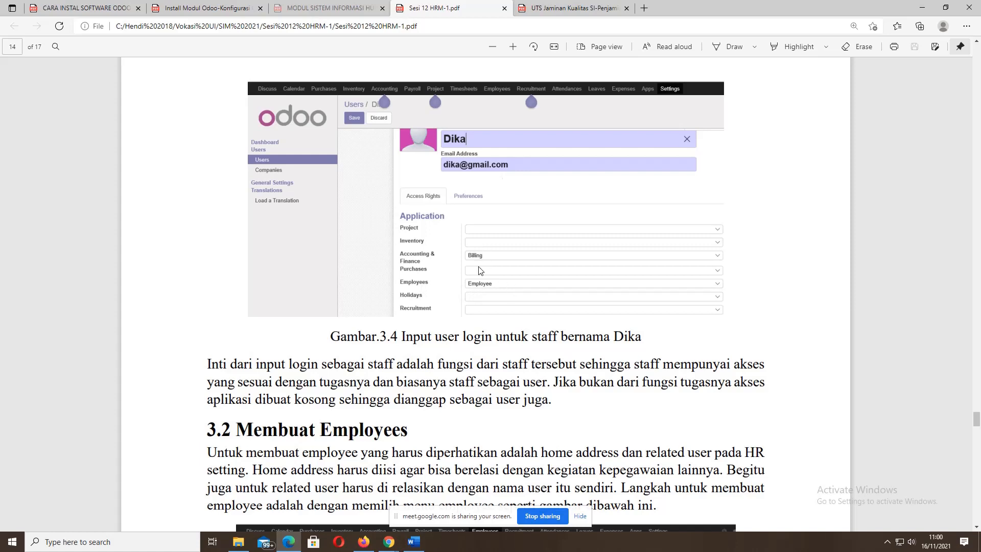
pyautogui.scroll(10, 479, 271)
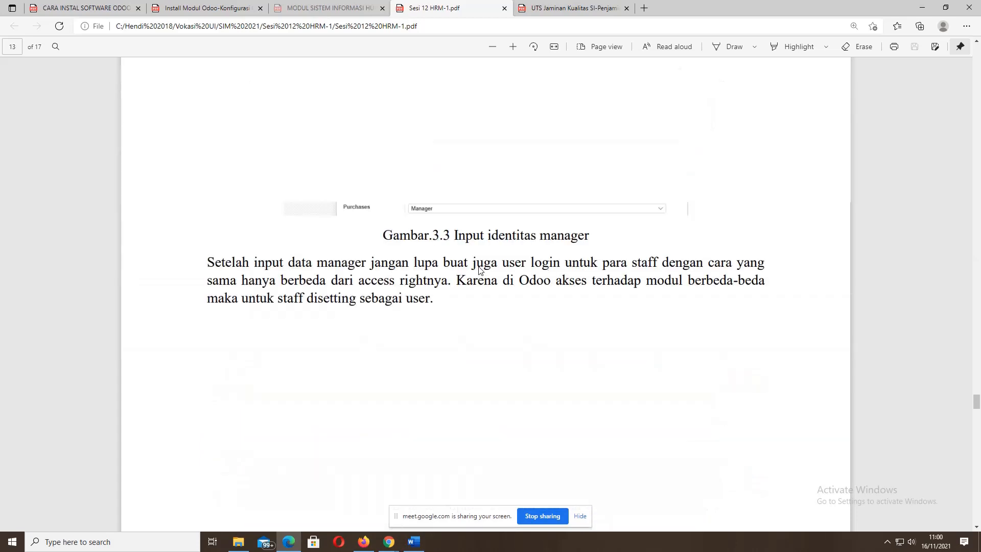
pyautogui.scroll(-10, 479, 271)
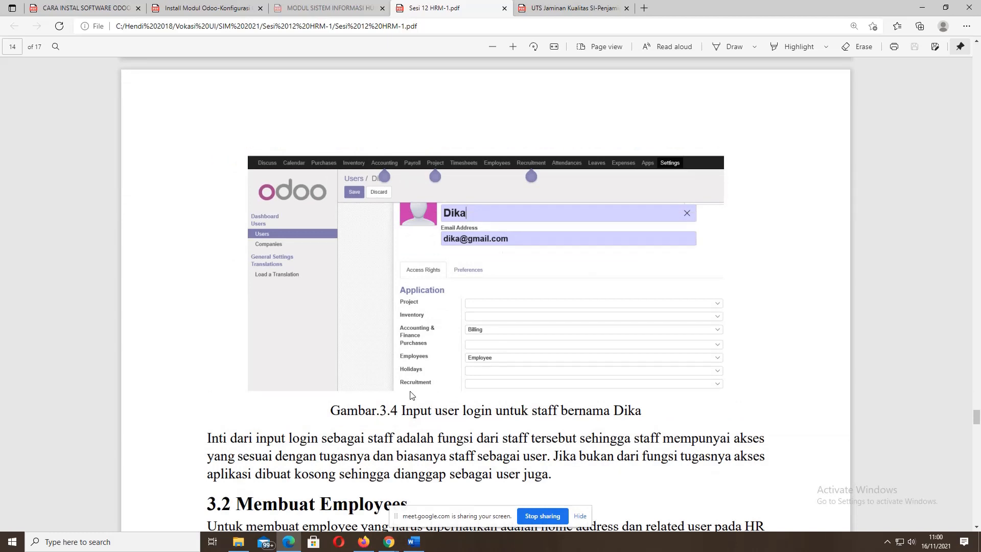
pyautogui.click(363, 541)
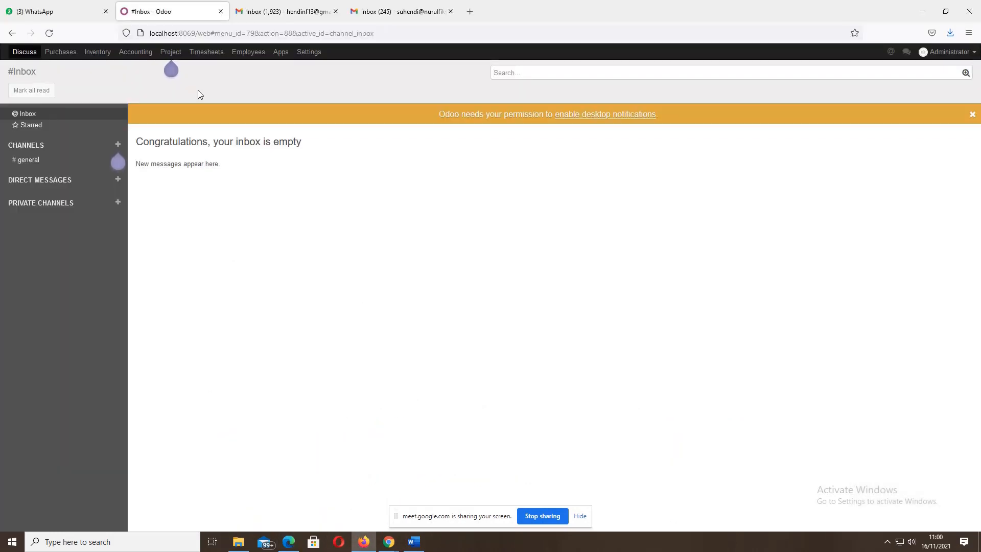
# - Open Timesheets activities, revisit the Gambar 3.1 HRM diagram in Word and the PDF, then show Odoo Apps
pyautogui.click(205, 53)
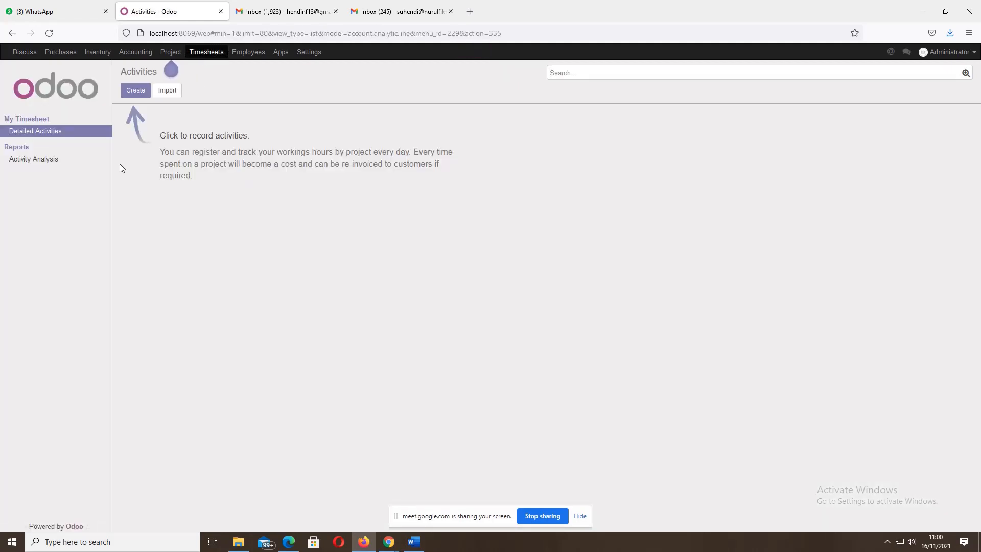
pyautogui.click(414, 543)
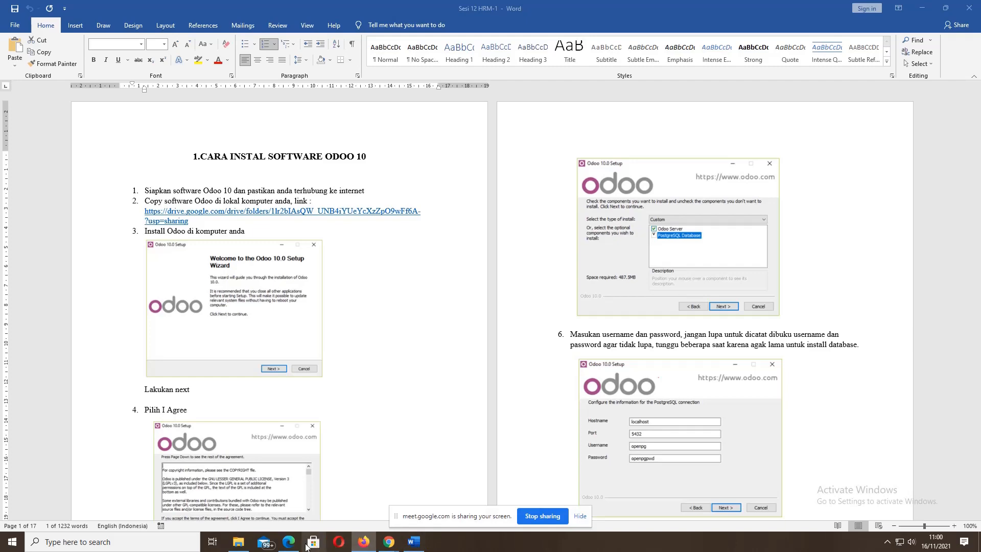
pyautogui.click(289, 543)
pyautogui.scroll(10, 423, 386)
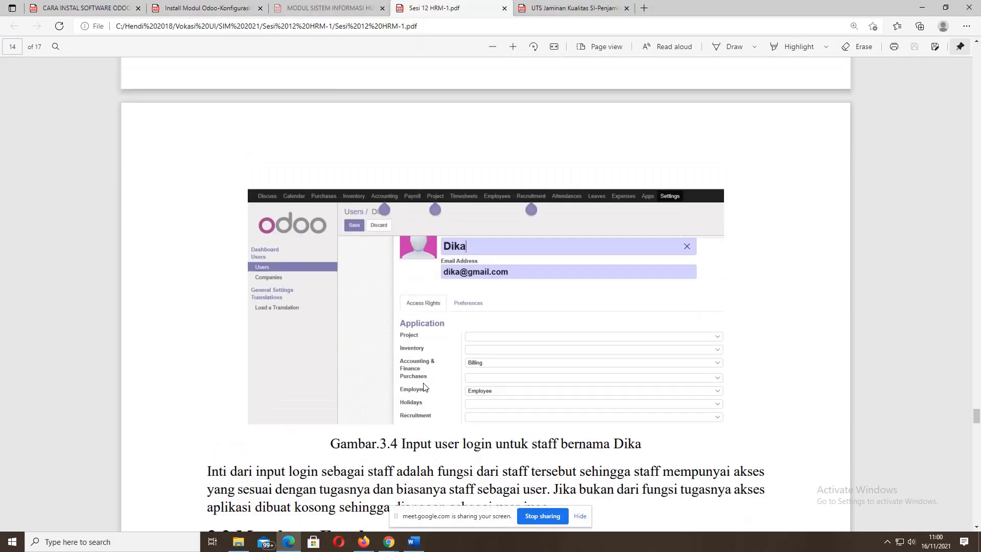
pyautogui.scroll(14, 423, 387)
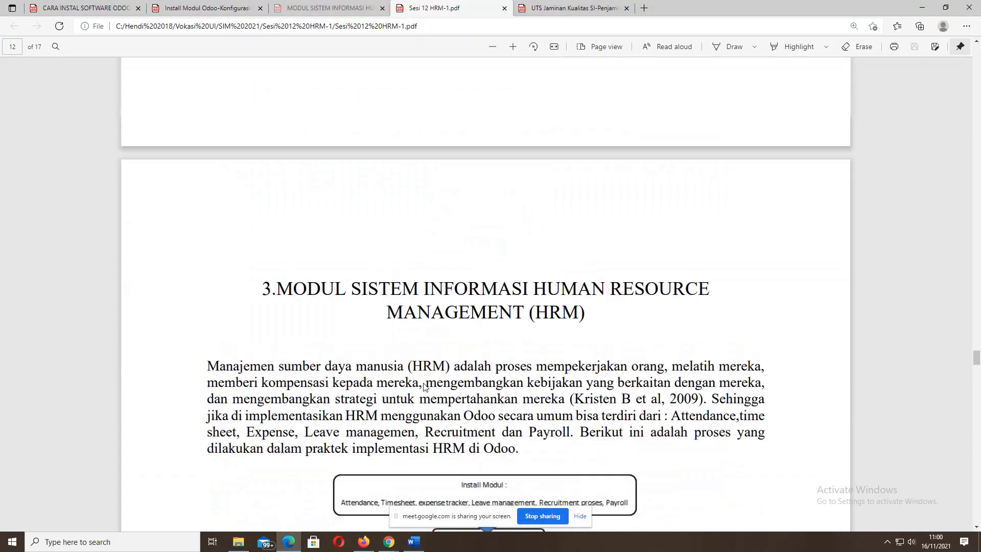
pyautogui.scroll(-6, 423, 386)
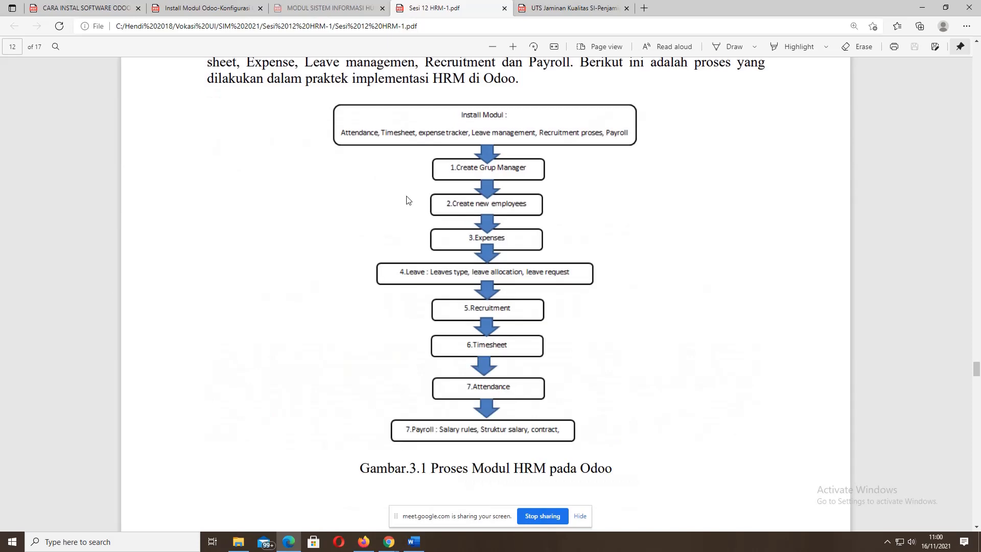
pyautogui.click(363, 541)
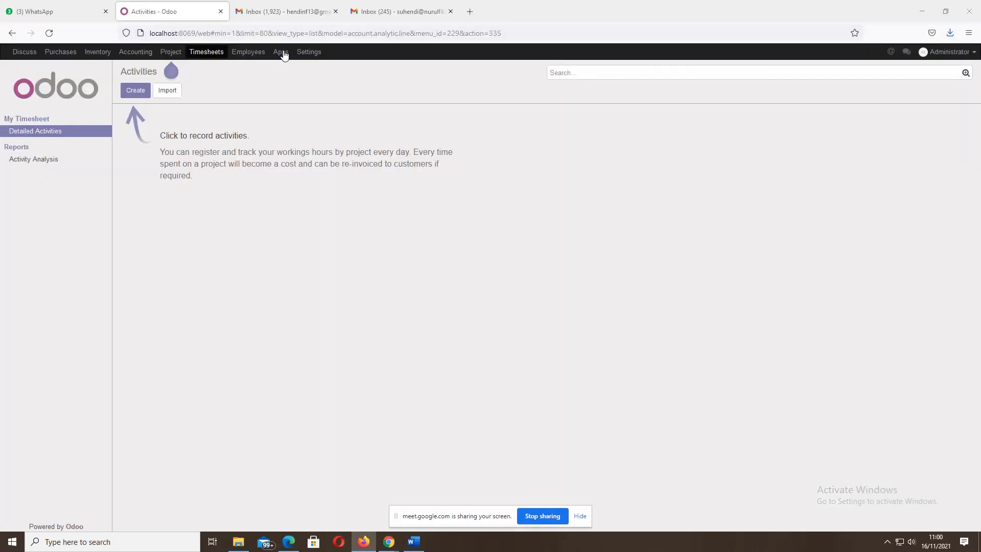
pyautogui.click(284, 55)
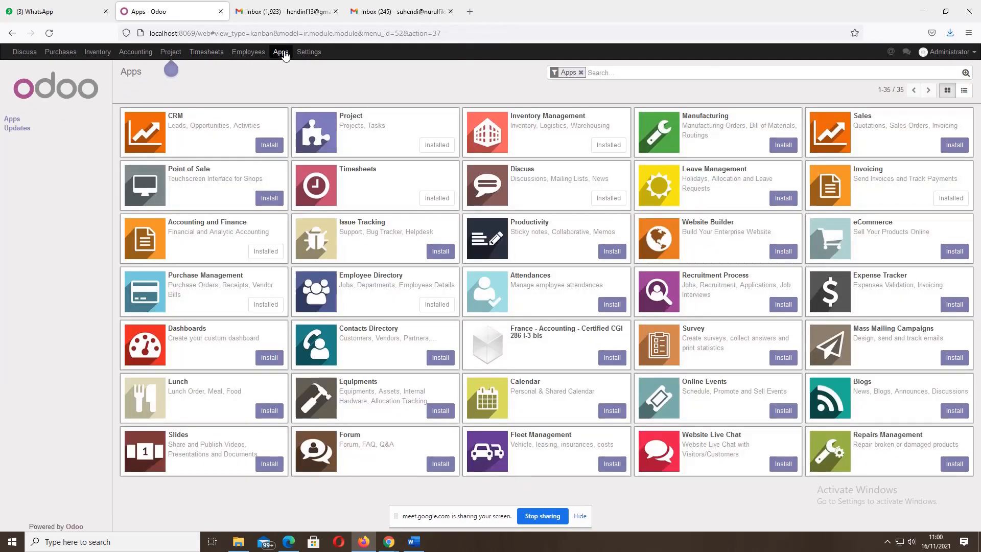
# - Clear the Apps filter and install Leave Management, then return to the HRM guide PDF
pyautogui.click(581, 72)
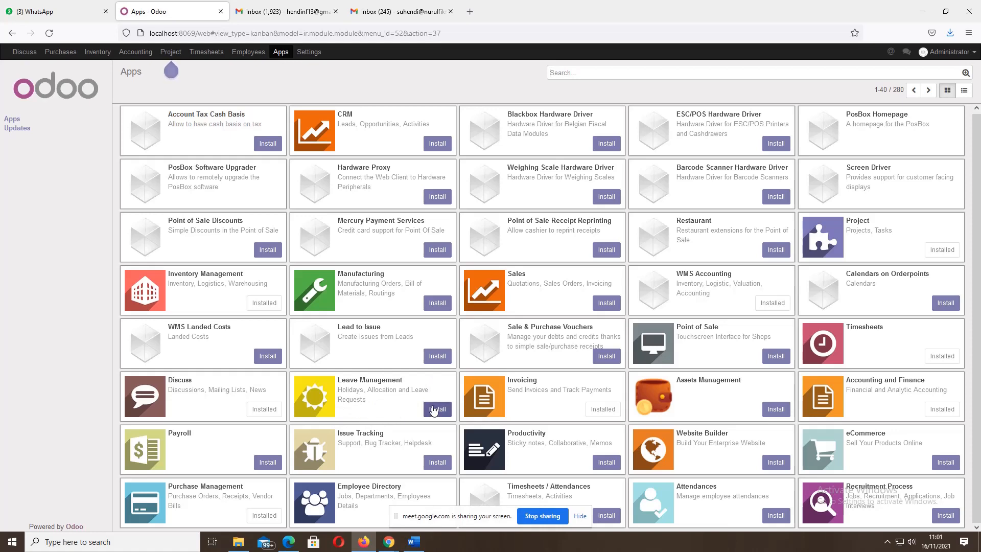
pyautogui.click(434, 411)
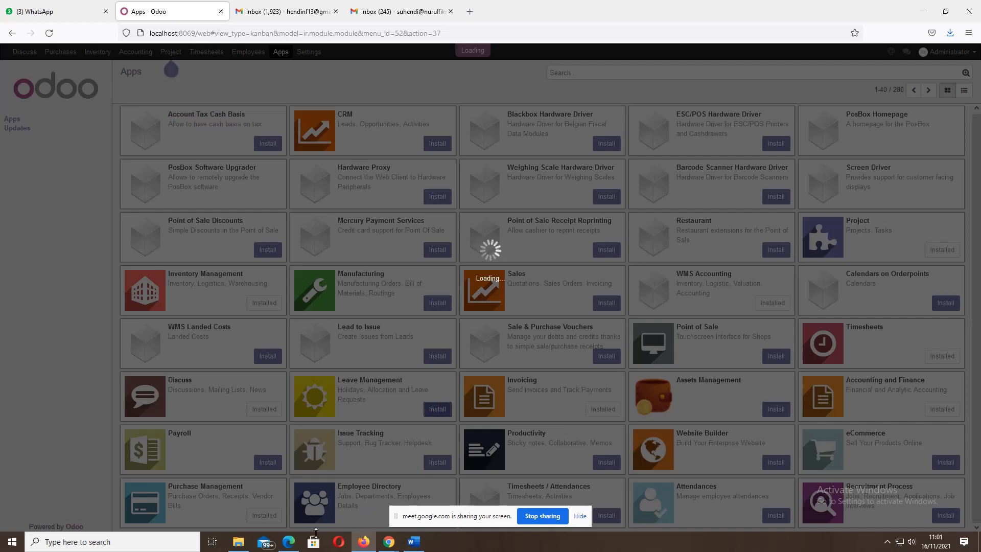
pyautogui.moveTo(289, 546)
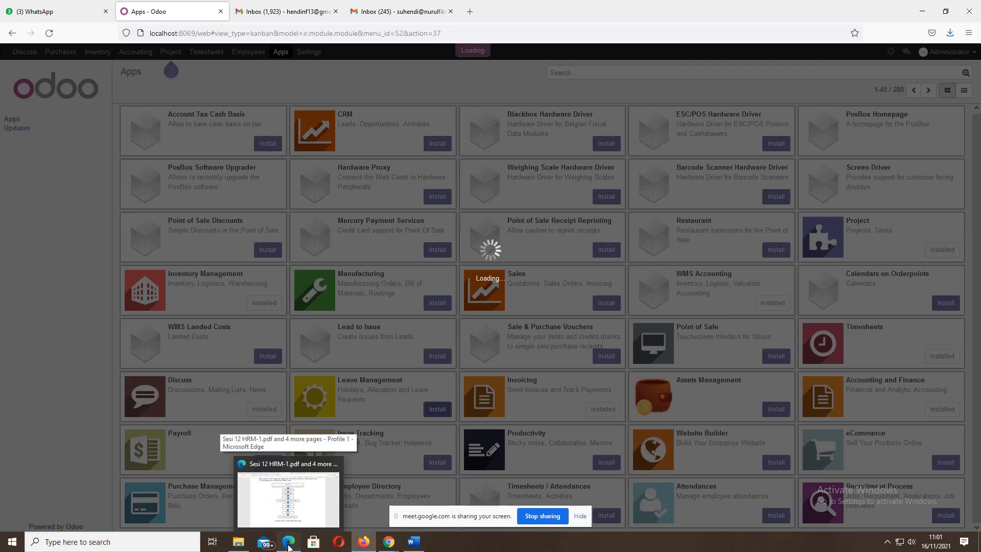
pyautogui.click(288, 498)
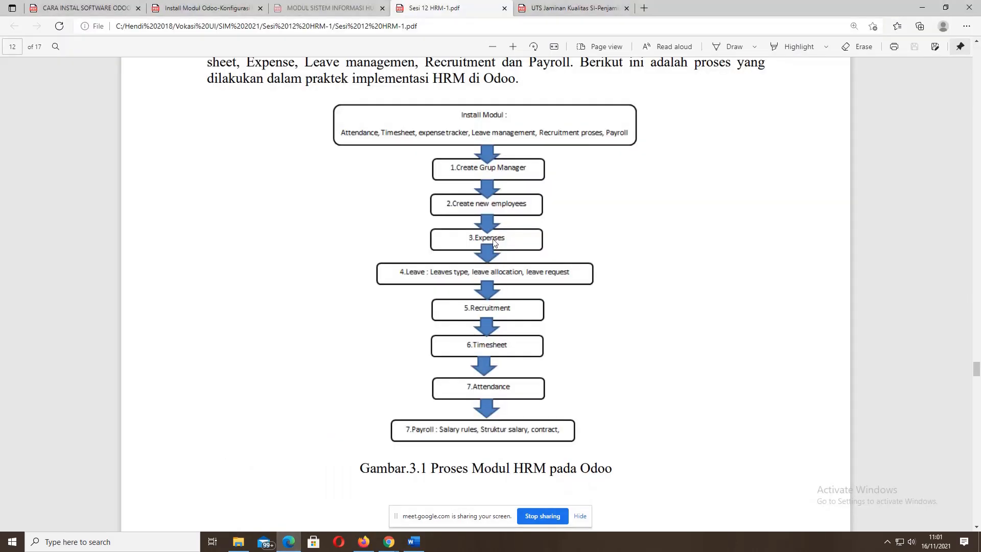
# - Scroll the HRM guide between pages 12 and 14 to the 3.2 Membuat Employees section
pyautogui.scroll(-15, 496, 265)
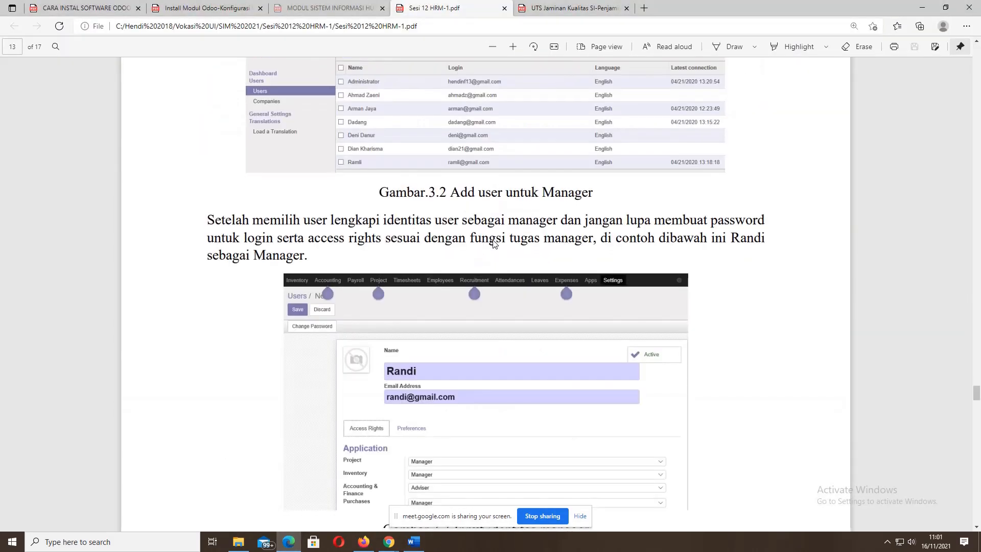
pyautogui.scroll(-10, 493, 244)
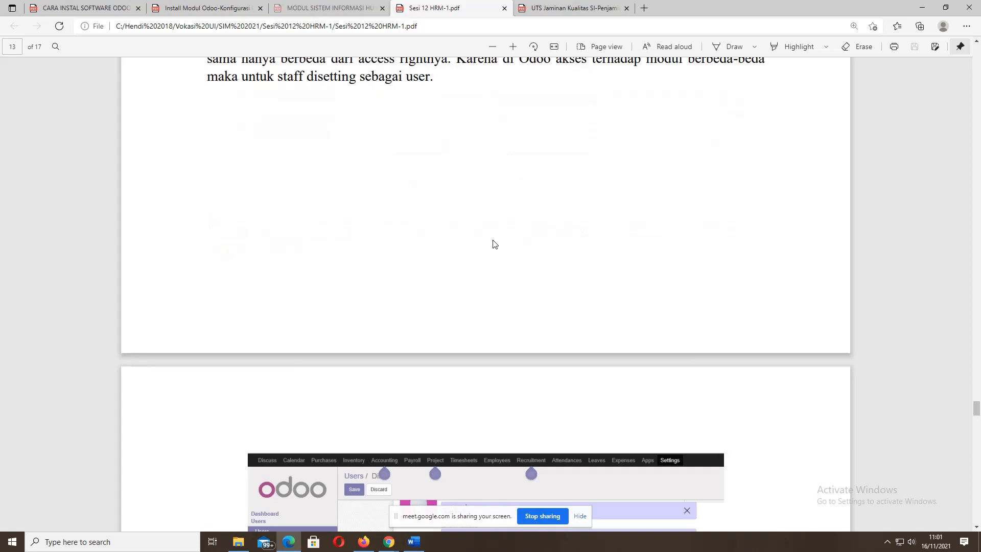
pyautogui.scroll(3, 493, 245)
pyautogui.scroll(6, 493, 240)
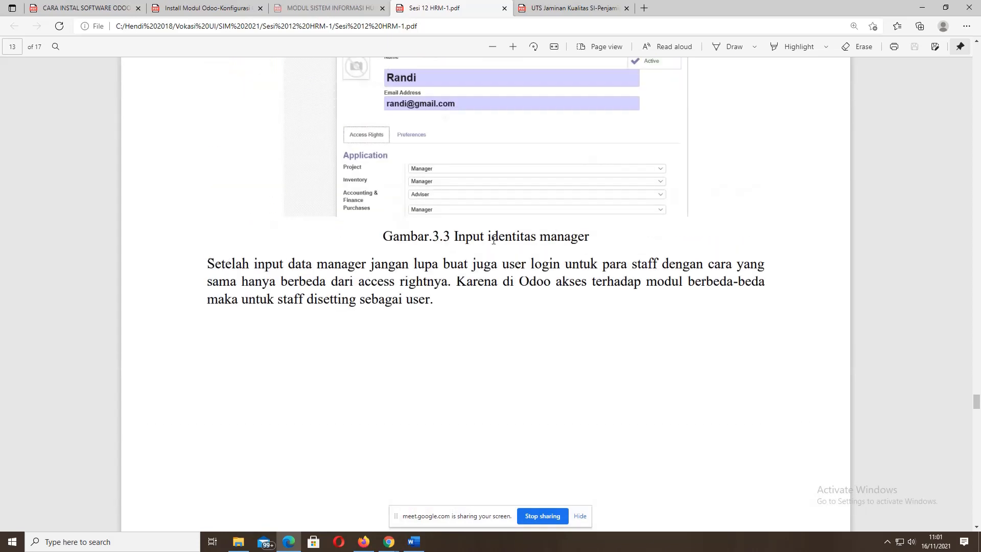
pyautogui.scroll(4, 493, 240)
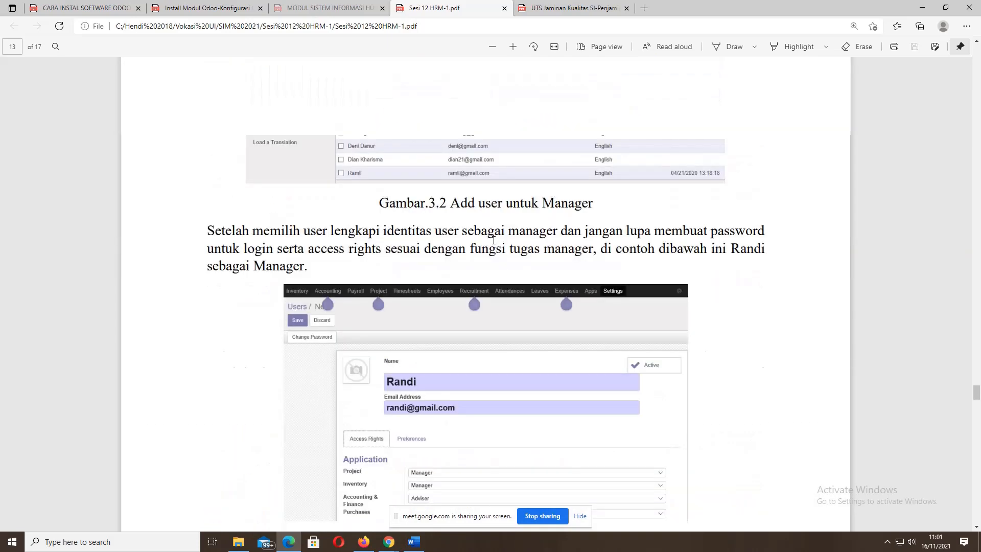
pyautogui.scroll(-7, 494, 240)
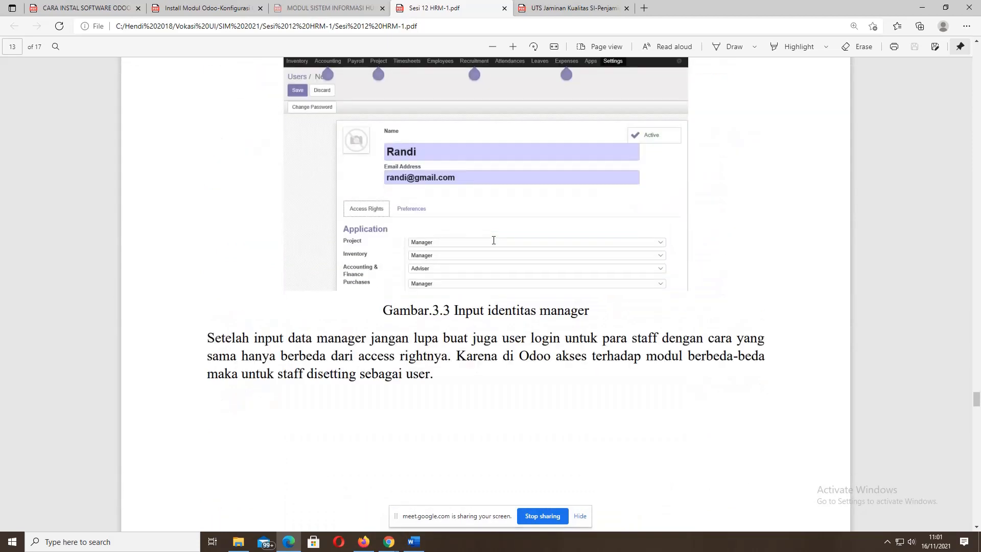
pyautogui.scroll(-6, 493, 241)
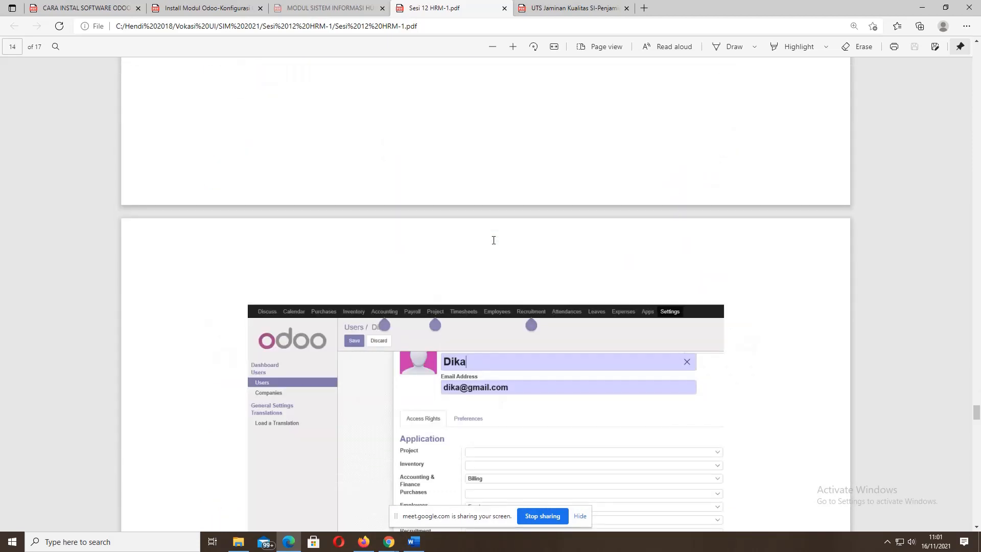
pyautogui.scroll(-9, 493, 240)
pyautogui.scroll(6, 491, 244)
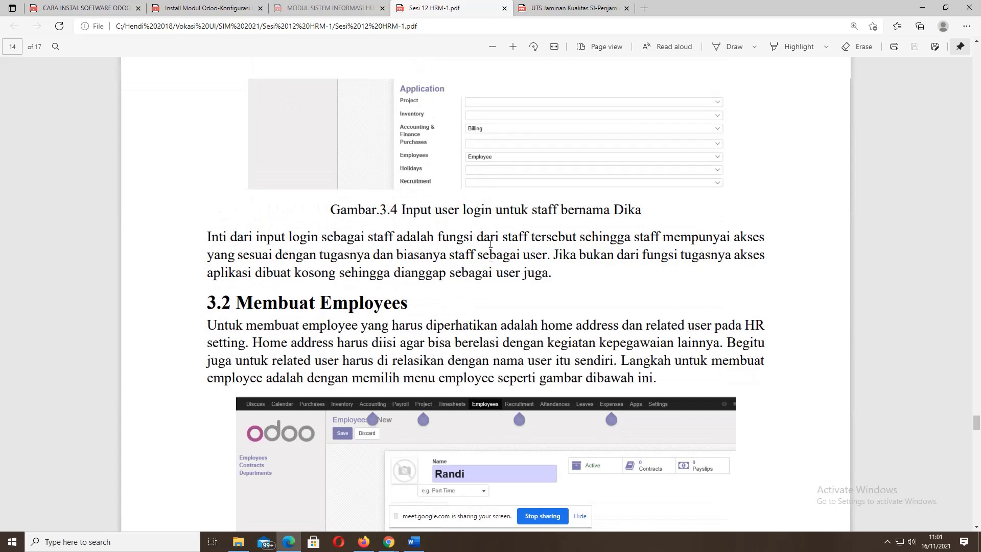
pyautogui.scroll(-9, 490, 244)
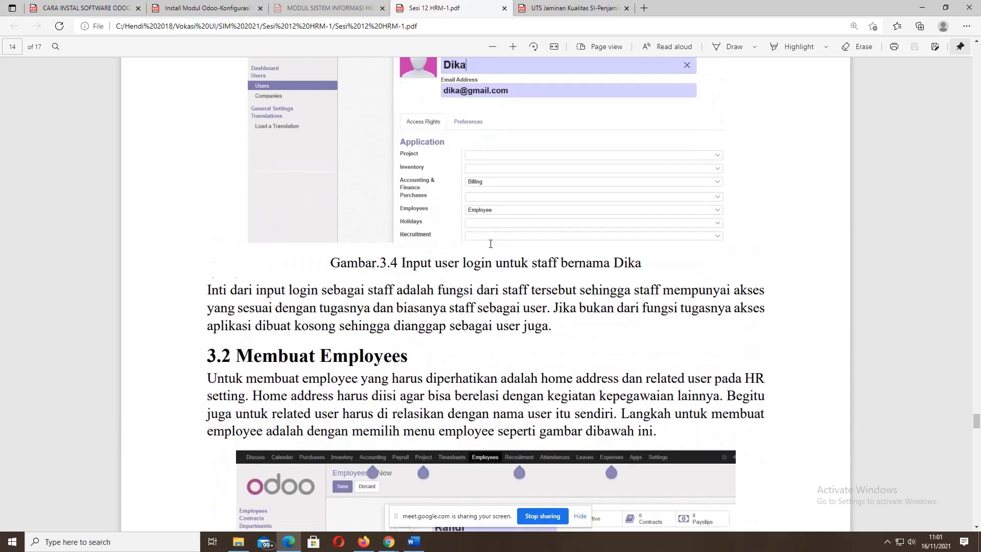
pyautogui.scroll(2, 490, 243)
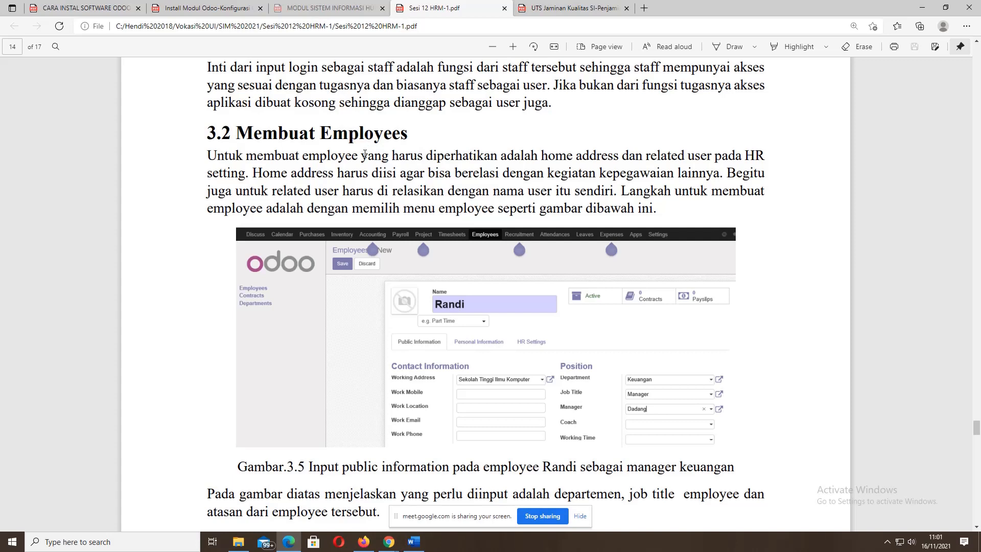
# - Highlight 'yang harus', 'employee' and 'home address' in the section's opening paragraph
pyautogui.moveTo(365, 153); pyautogui.dragTo(423, 156)
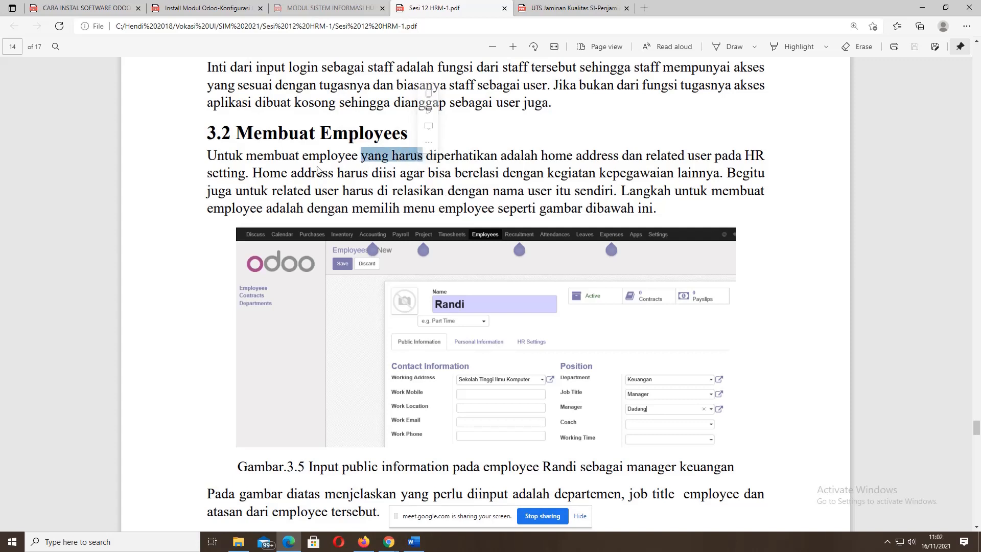
pyautogui.moveTo(298, 156); pyautogui.dragTo(359, 155)
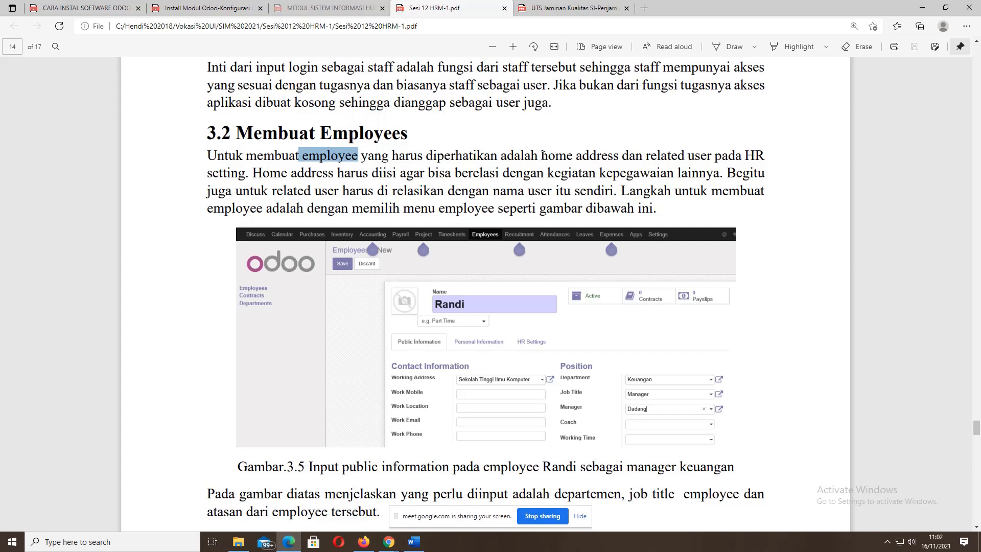
pyautogui.moveTo(542, 156); pyautogui.dragTo(711, 158)
pyautogui.click(646, 160)
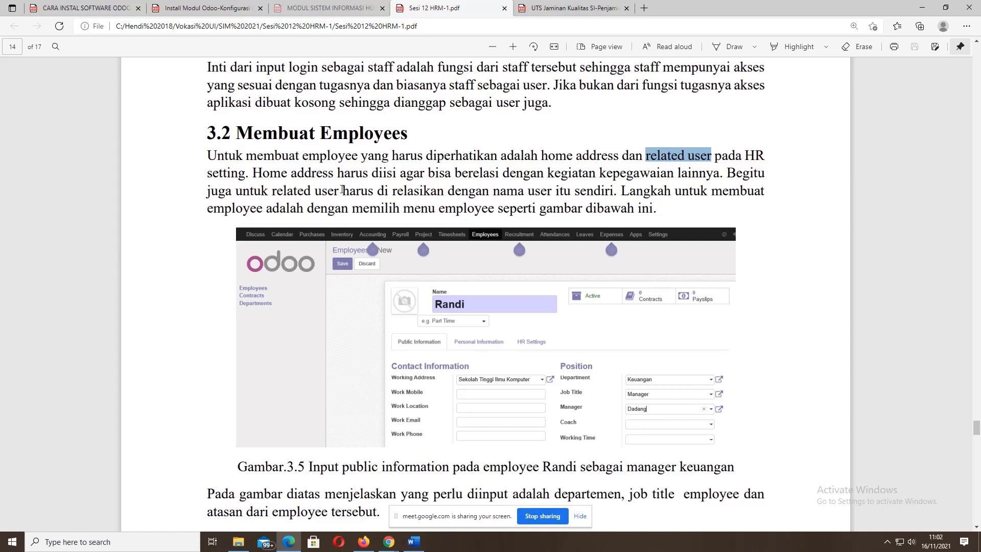
# - Highlight 'employee', 'home address' and 'setting' after related user again while explaining them
pyautogui.scroll(15, 342, 190)
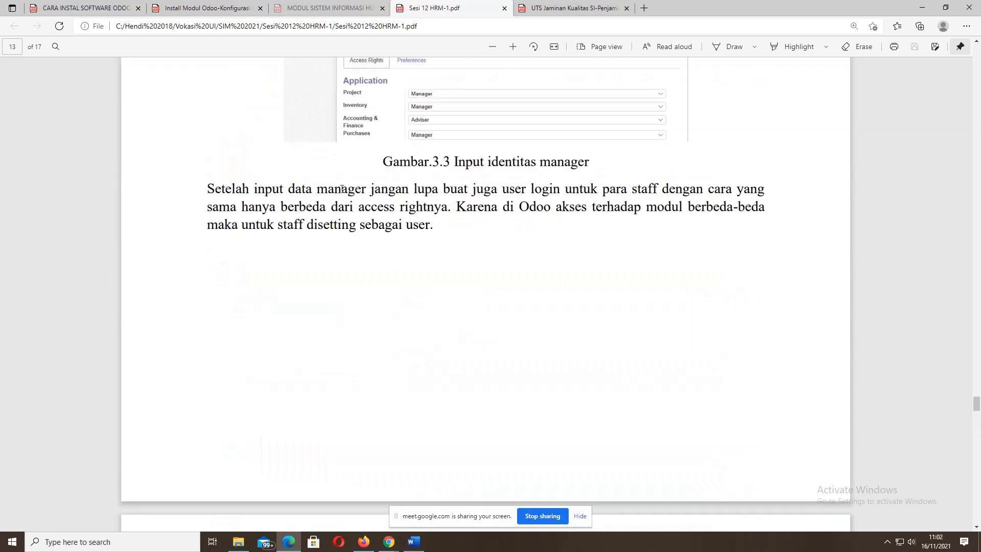
pyautogui.scroll(3, 342, 189)
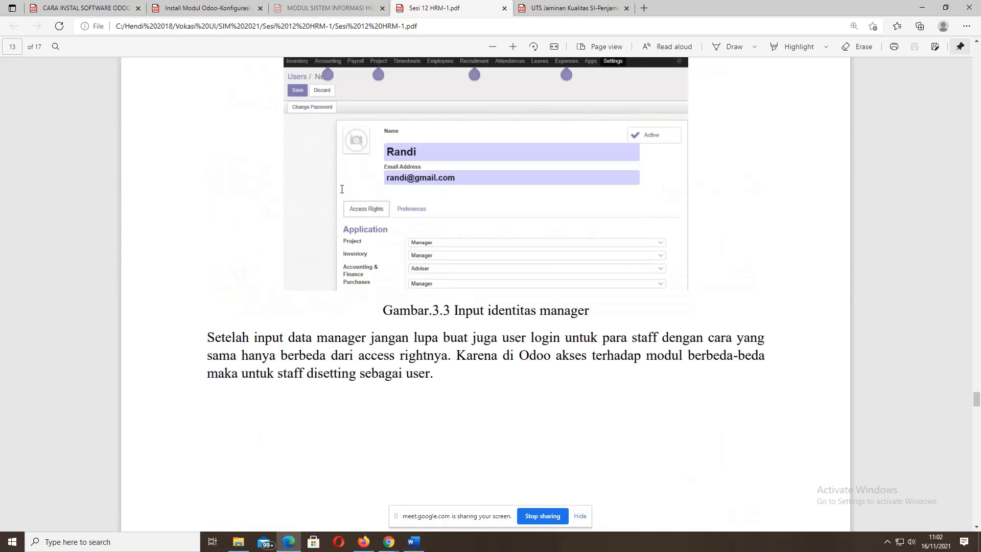
pyautogui.scroll(-15, 341, 189)
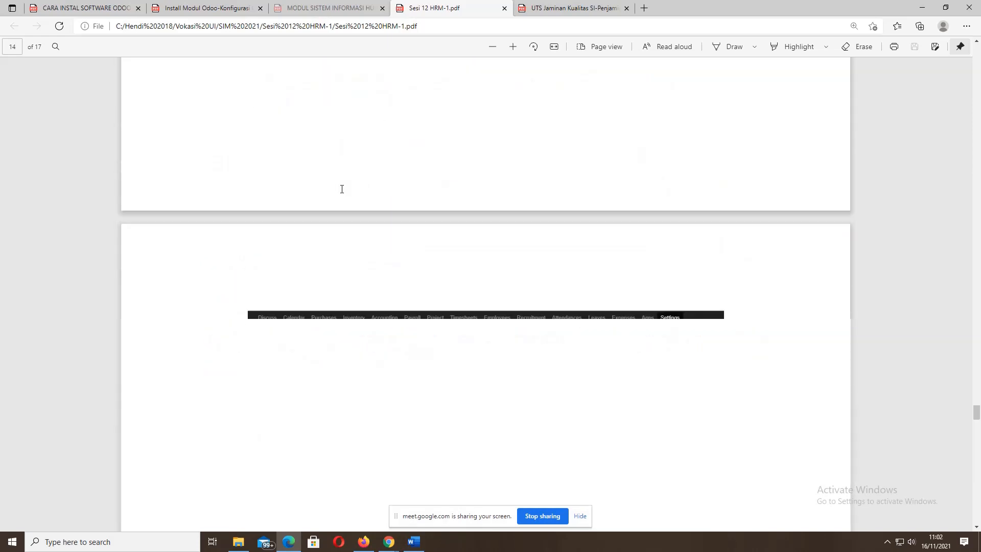
pyautogui.scroll(3, 342, 189)
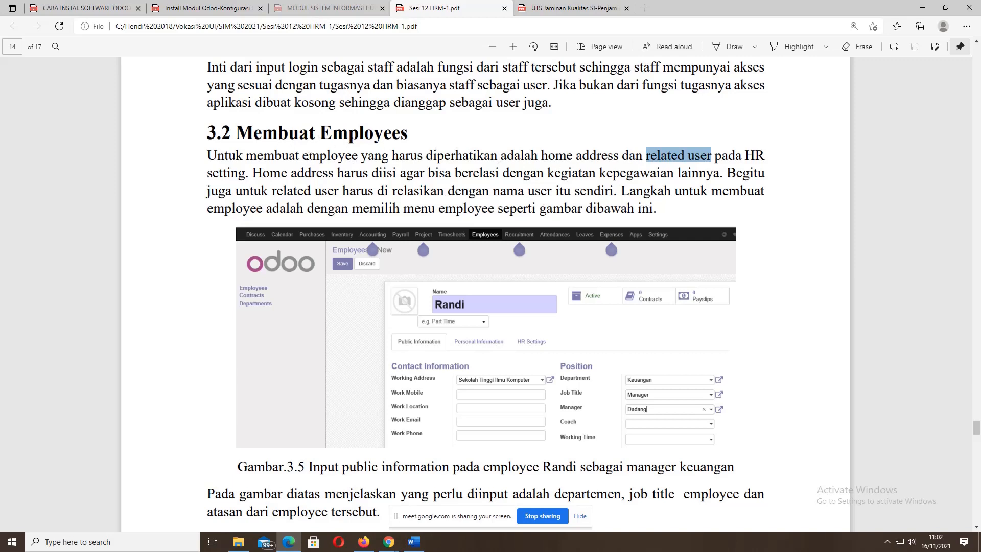
pyautogui.moveTo(345, 155); pyautogui.dragTo(302, 155)
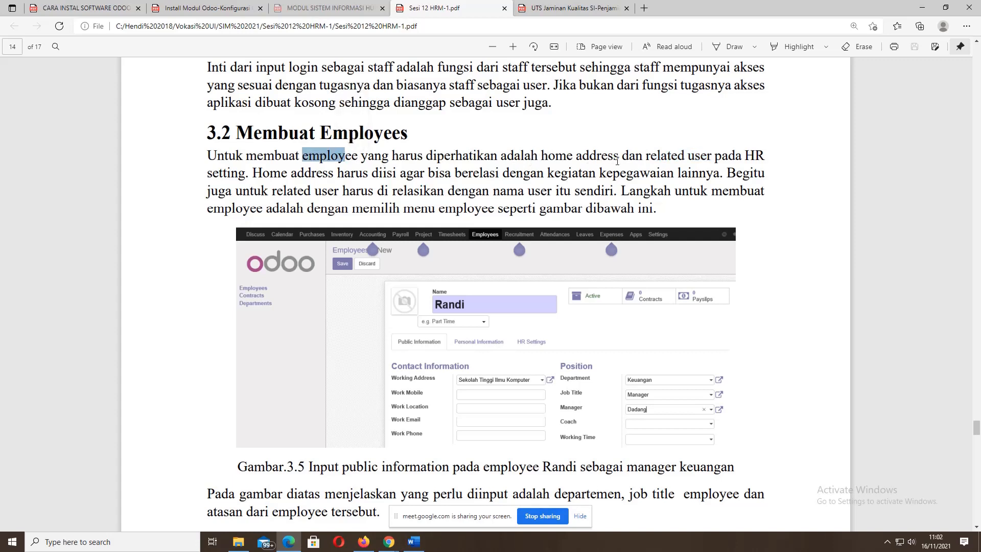
pyautogui.moveTo(541, 156); pyautogui.dragTo(763, 156)
pyautogui.click(650, 155)
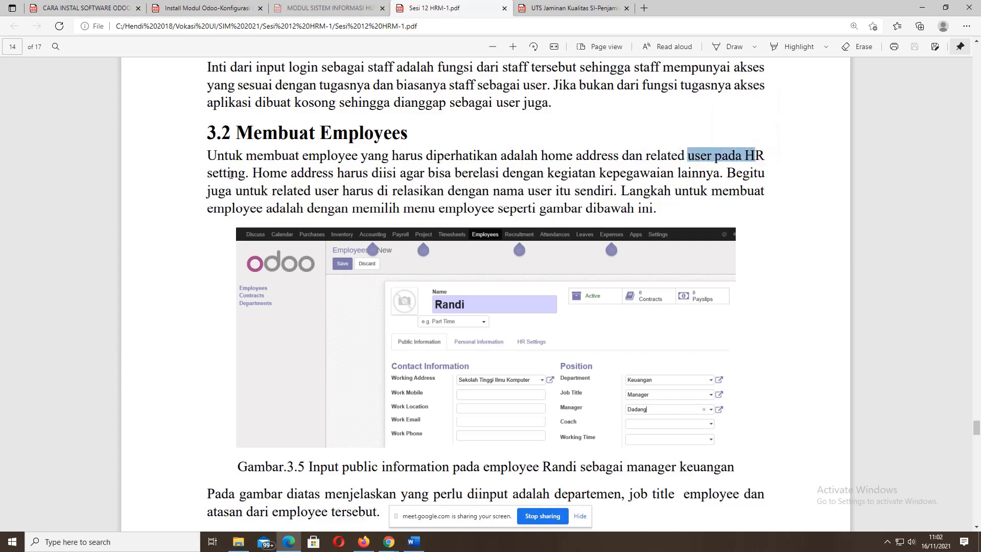
pyautogui.moveTo(208, 173); pyautogui.dragTo(246, 172)
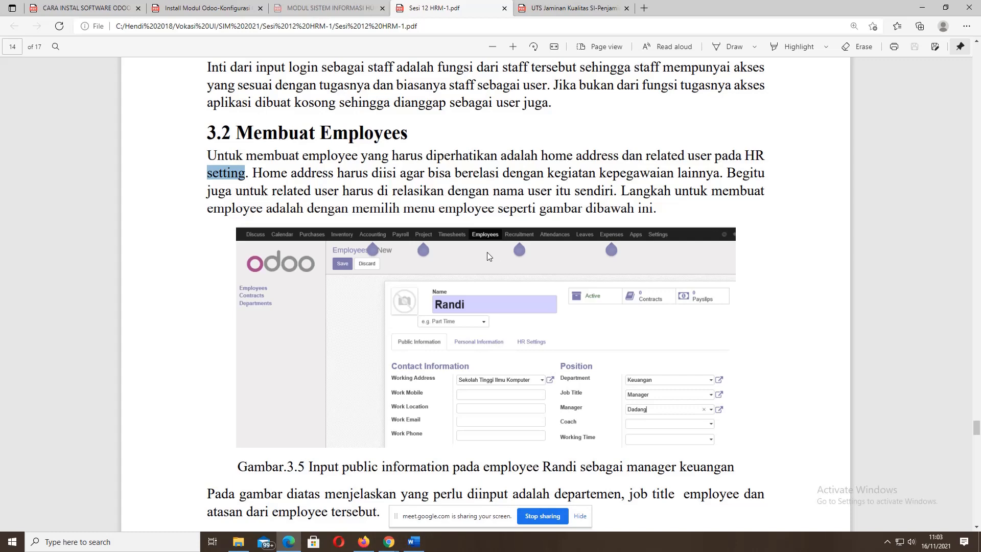
# - Scroll down to the Gambar 3.5 Randi employee form figure on page 14
pyautogui.scroll(15, 486, 252)
pyautogui.scroll(15, 486, 256)
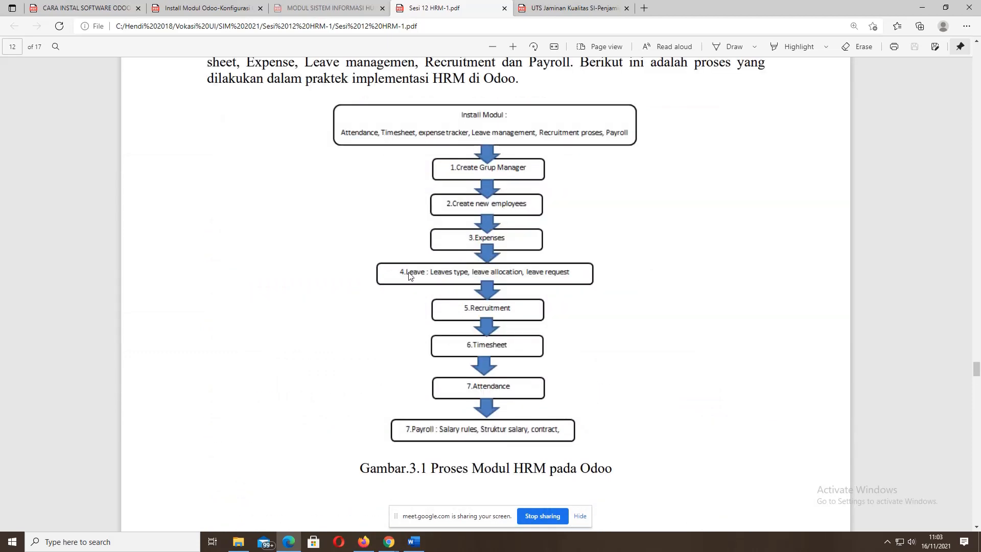
pyautogui.scroll(-10, 409, 276)
pyautogui.scroll(-15, 408, 276)
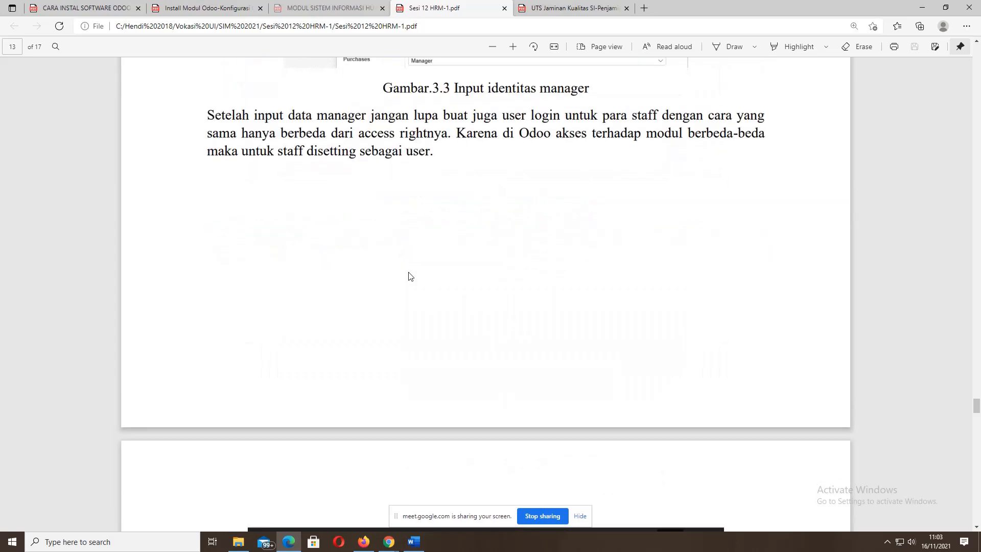
pyautogui.scroll(-11, 408, 276)
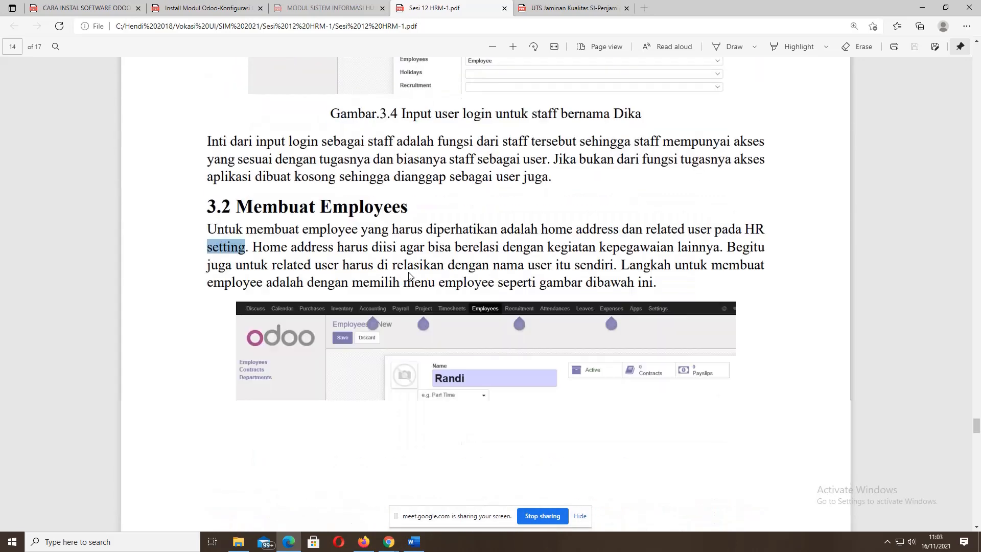
pyautogui.scroll(-1, 409, 276)
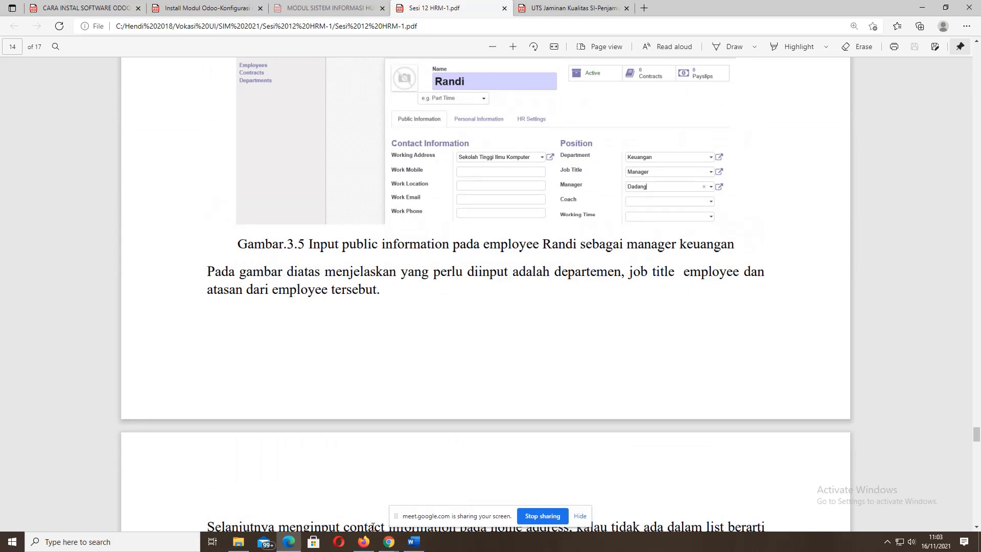
# - Browse Odoo's Timesheets, Leaves and Employees areas, ending on the empty Timesheets activities list
pyautogui.click(367, 543)
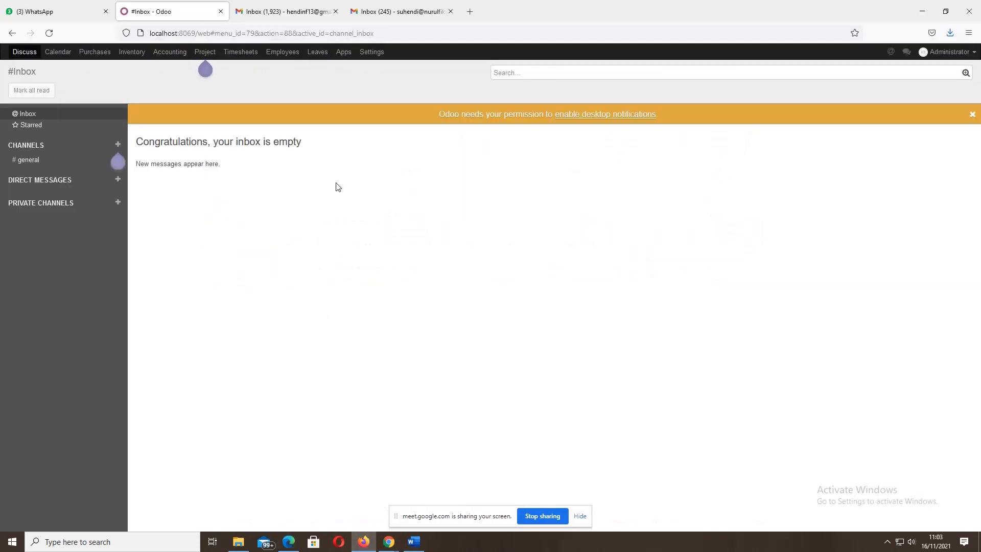
pyautogui.click(243, 53)
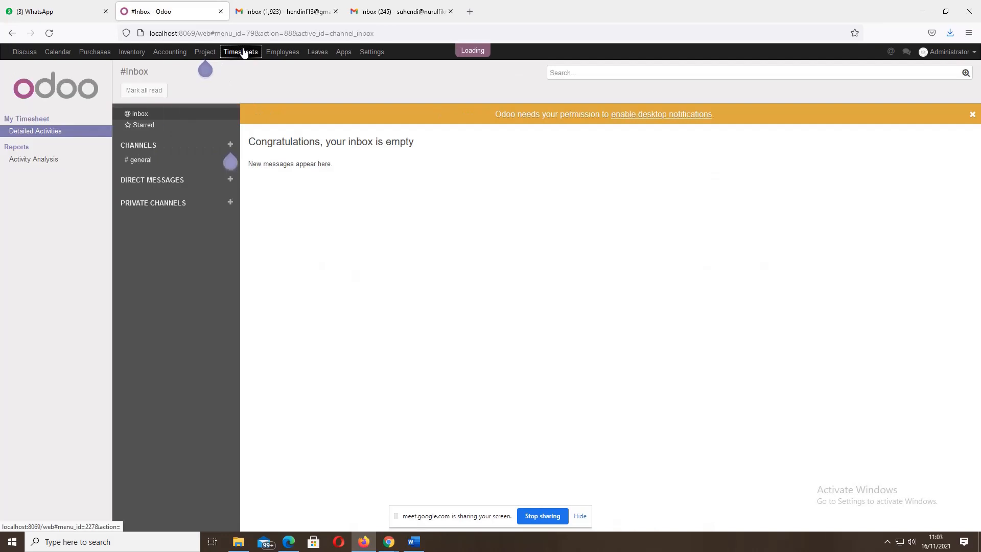
pyautogui.click(319, 54)
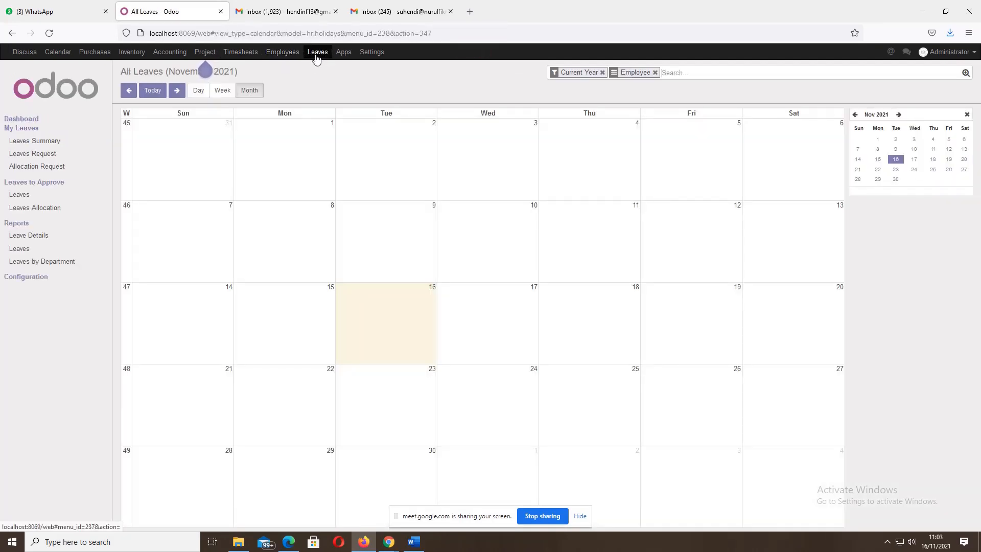
pyautogui.click(280, 52)
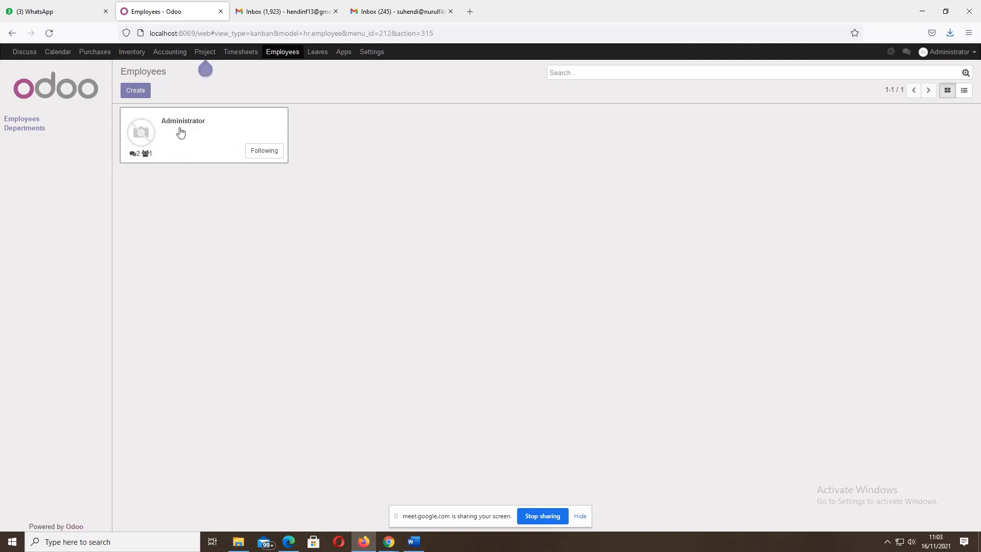
pyautogui.click(321, 55)
pyautogui.click(282, 55)
pyautogui.click(244, 55)
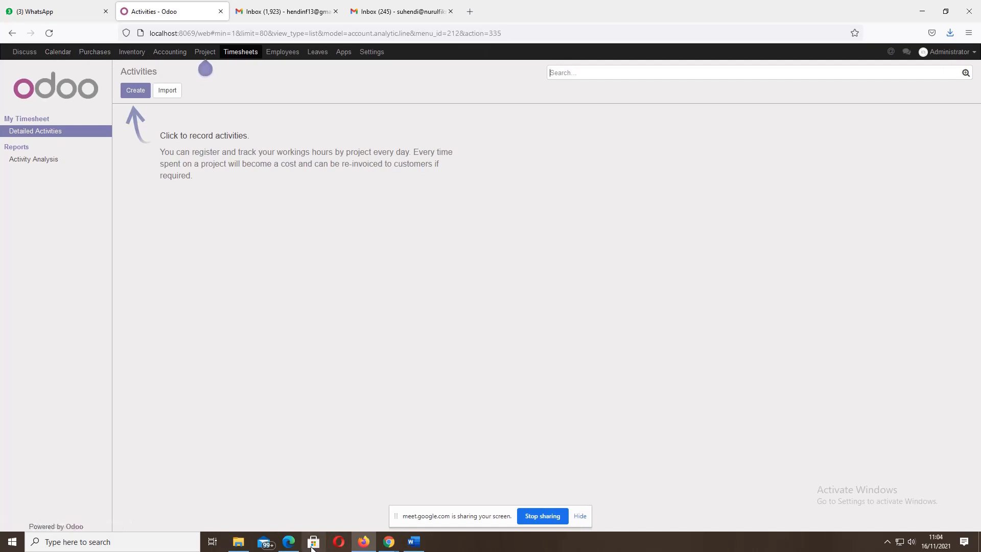
pyautogui.click(289, 541)
# - Scroll the PDF back to page 12's HRM chapter intro and six-step flowchart
pyautogui.scroll(10, 461, 365)
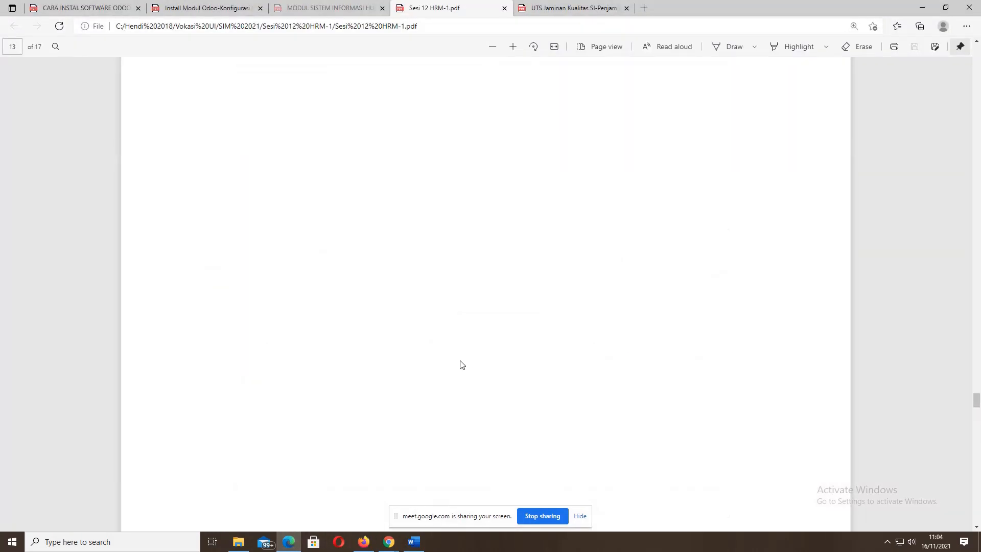
pyautogui.scroll(10, 461, 365)
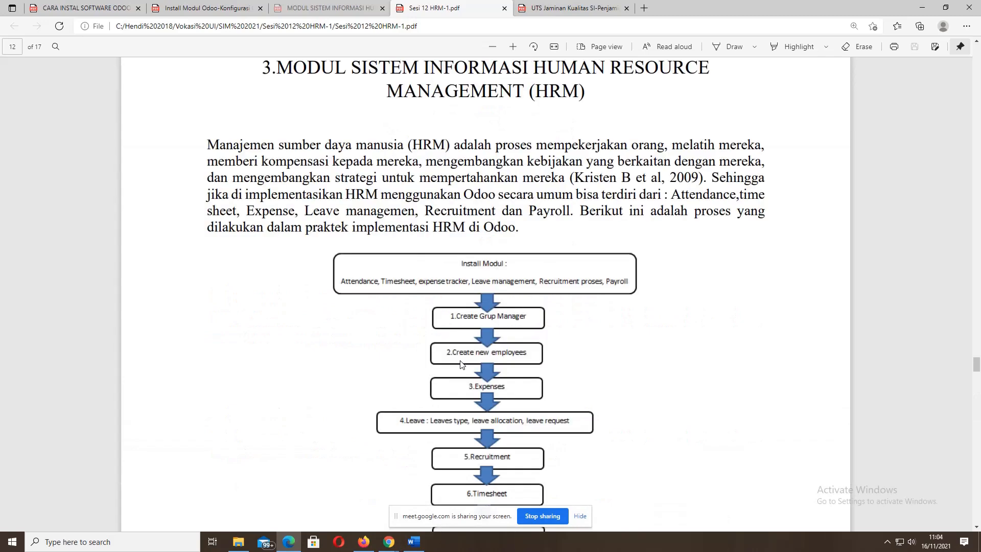
pyautogui.scroll(-3, 461, 364)
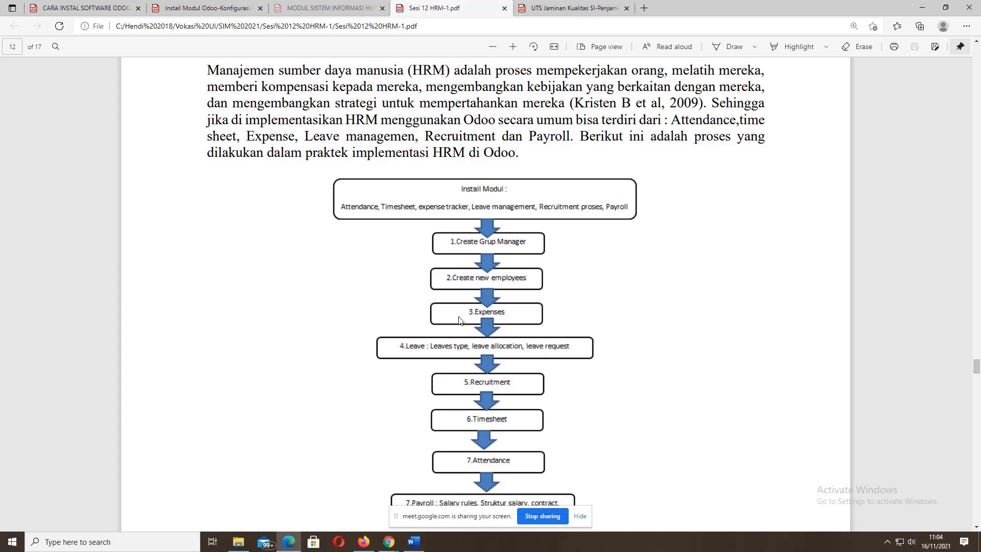
# - Remove the Apps filter to list all 280 modules and install Payroll, then return to the PDF
pyautogui.click(363, 543)
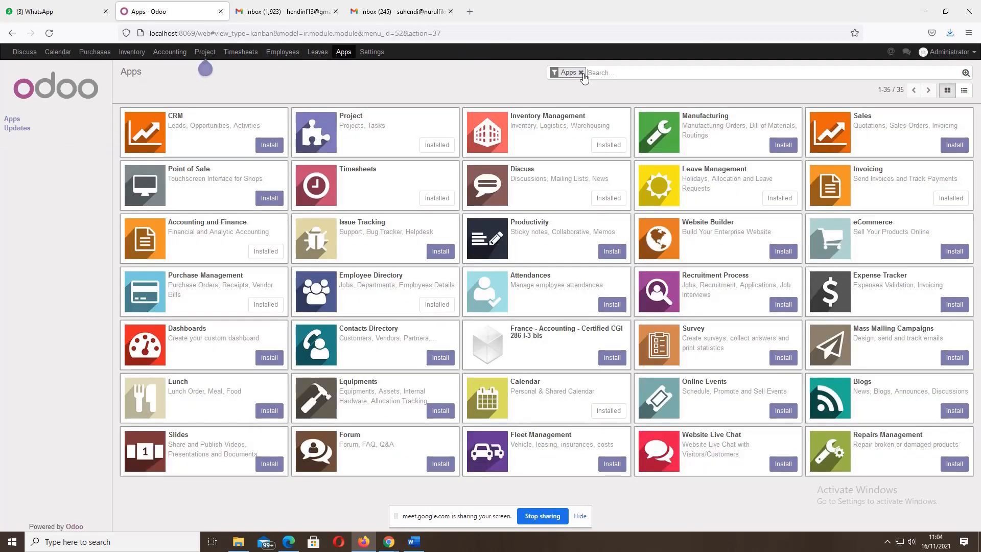
pyautogui.click(581, 72)
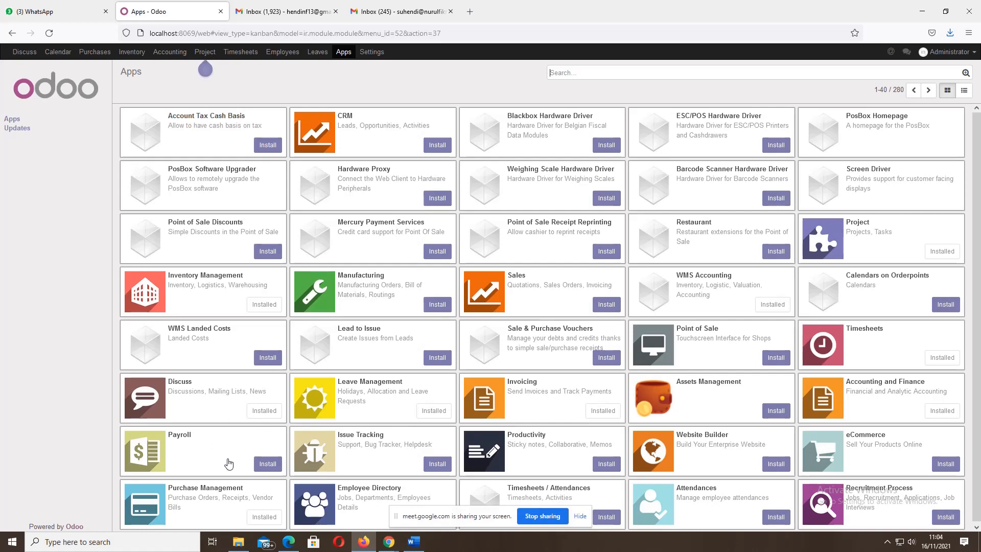
pyautogui.click(266, 465)
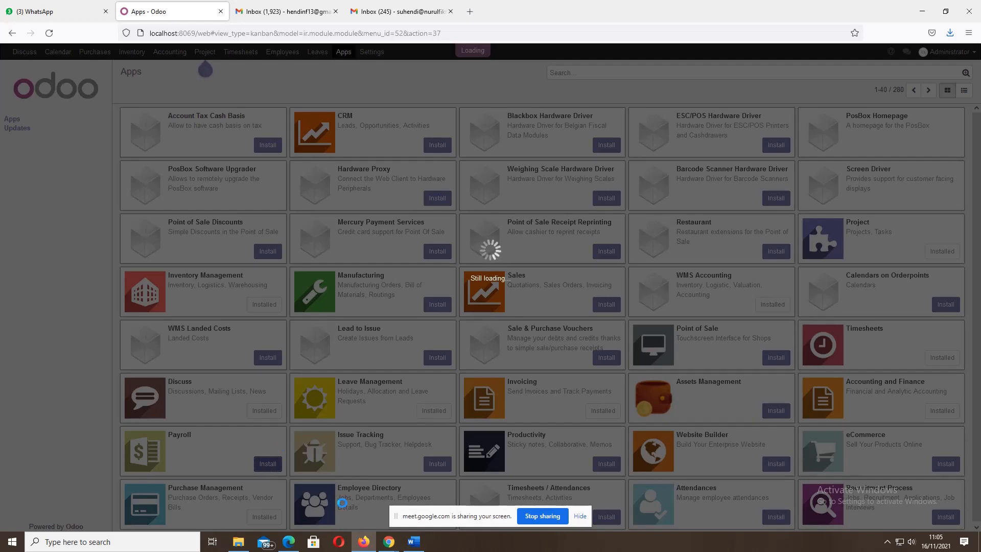
pyautogui.moveTo(364, 541)
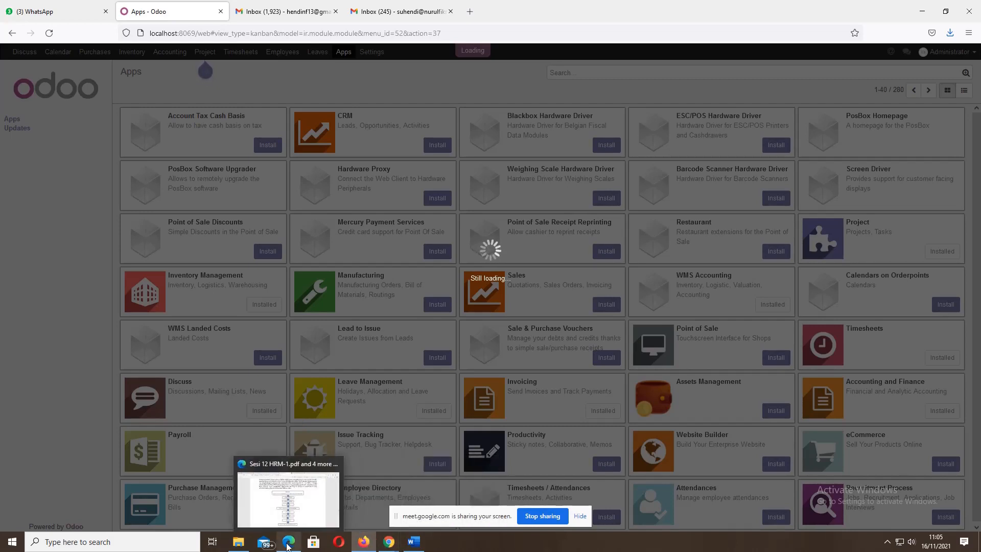
pyautogui.click(300, 541)
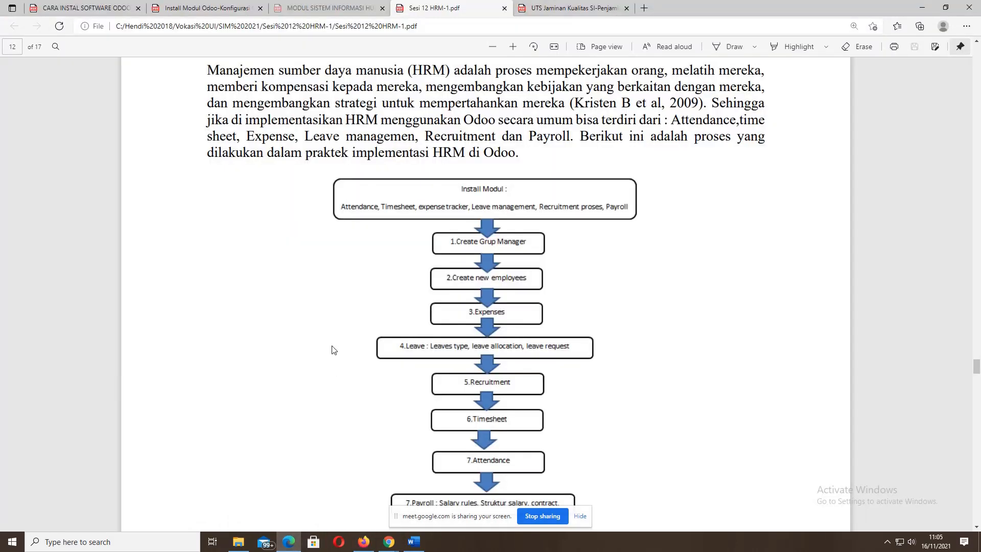
# - Scroll to section 3.2 Membuat Employees with Gambar 3.5 and clear the 'setting' selection
pyautogui.scroll(-10, 332, 350)
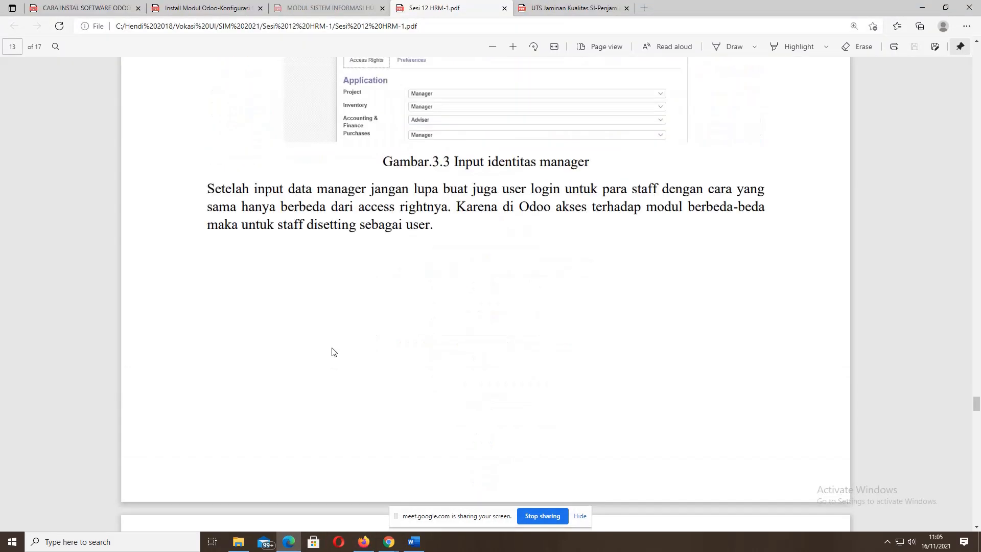
pyautogui.scroll(-15, 332, 351)
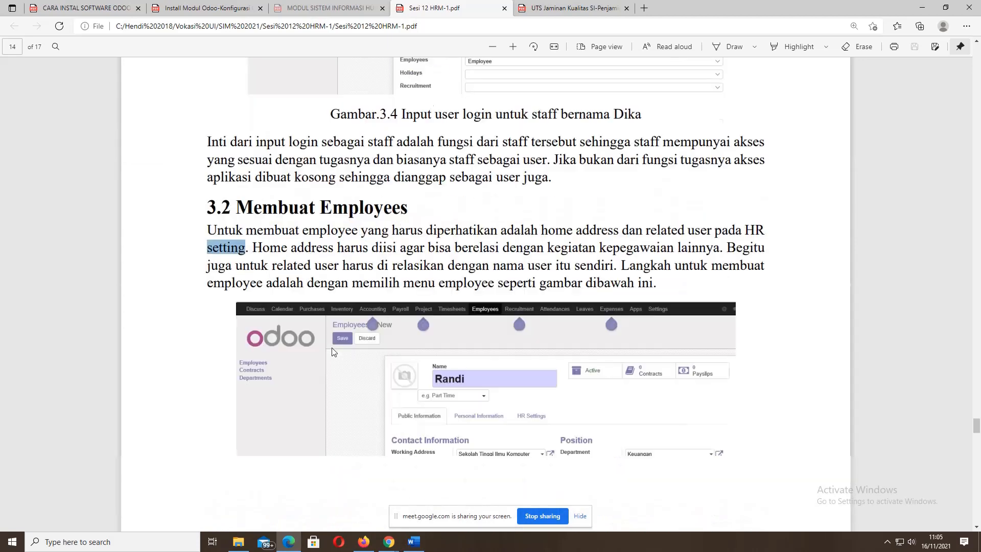
pyautogui.scroll(-3, 332, 352)
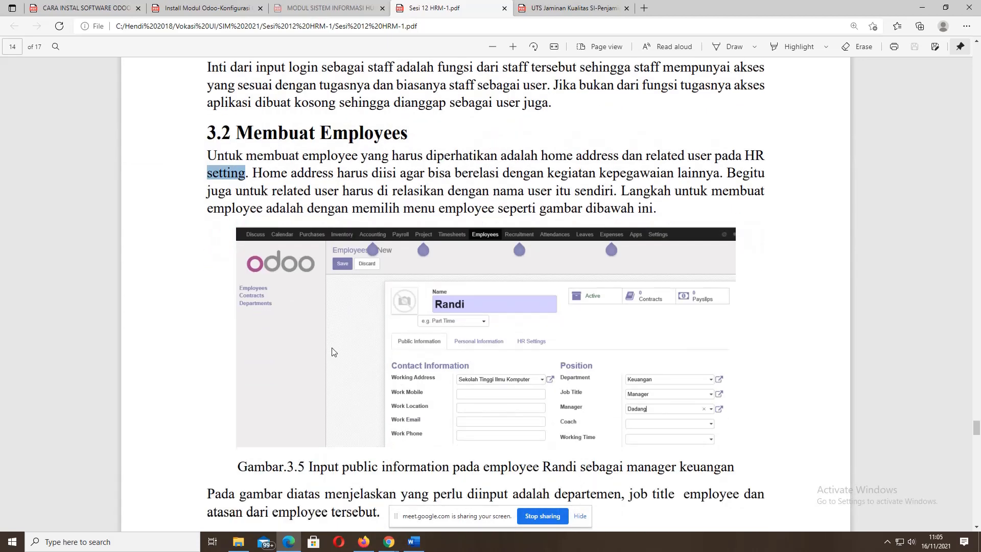
pyautogui.scroll(-3, 332, 351)
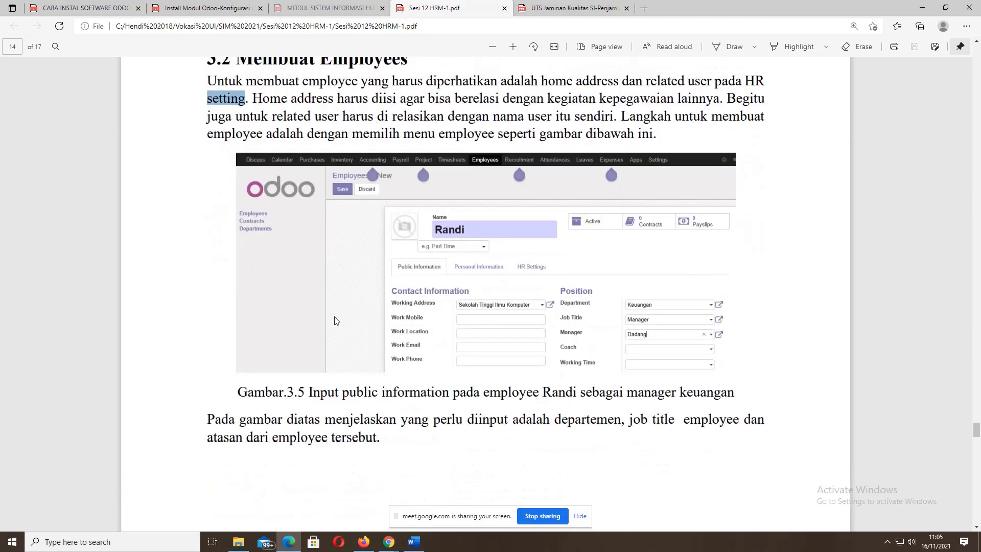
pyautogui.click(437, 232)
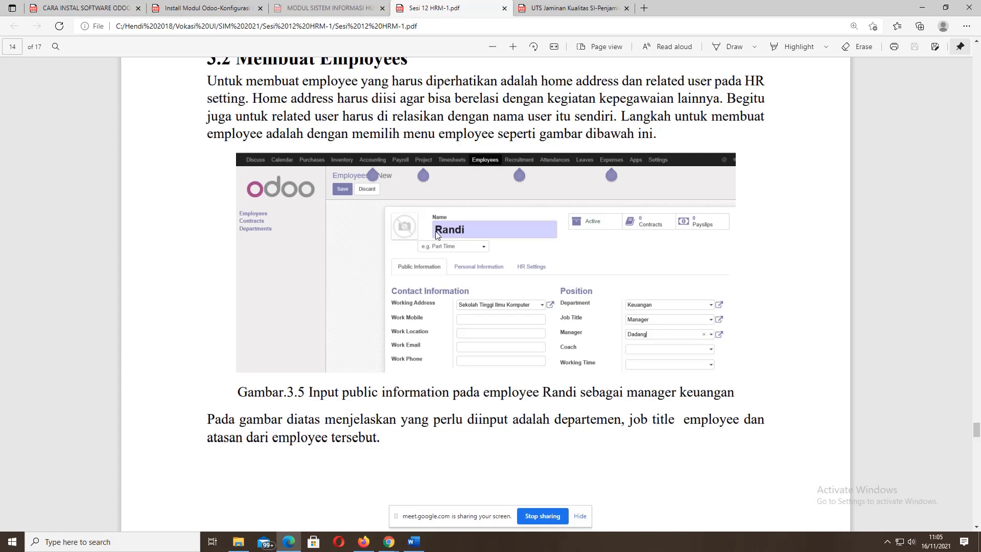
pyautogui.scroll(2, 435, 231)
pyautogui.scroll(-2, 435, 232)
# - Scroll the PDF guide through pages 15–16, ending on Gambar.3.8's employee public information form
pyautogui.scroll(-7, 526, 272)
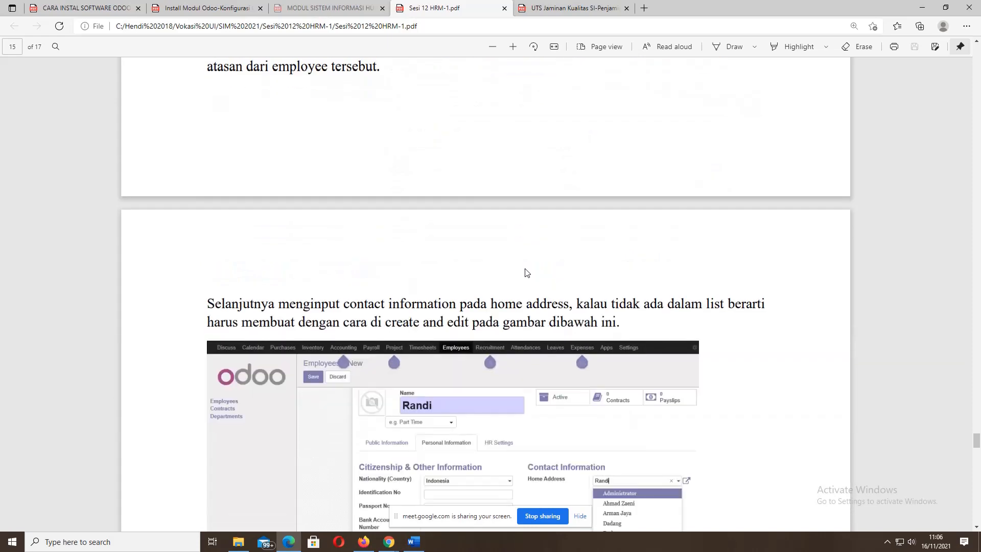
pyautogui.scroll(-3, 527, 273)
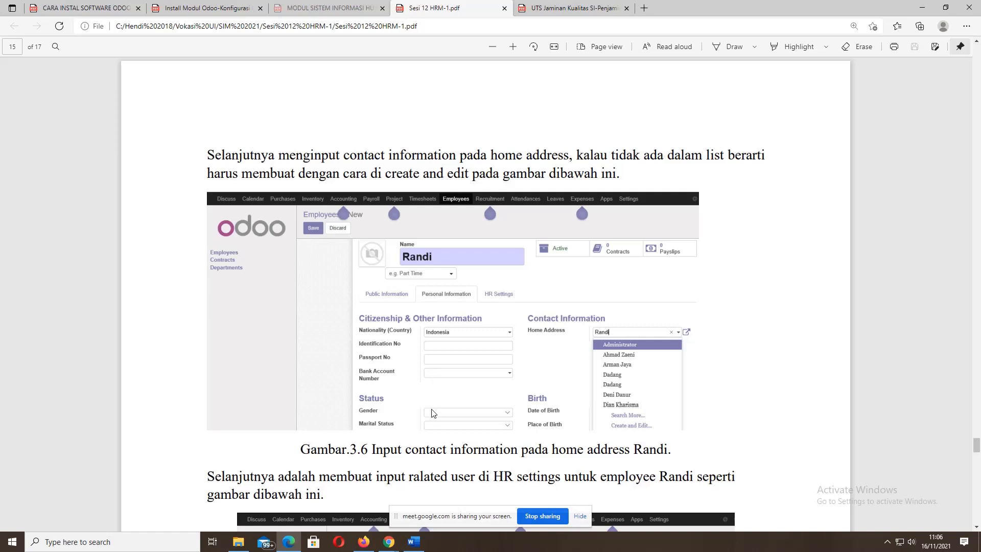
pyautogui.scroll(-1, 432, 415)
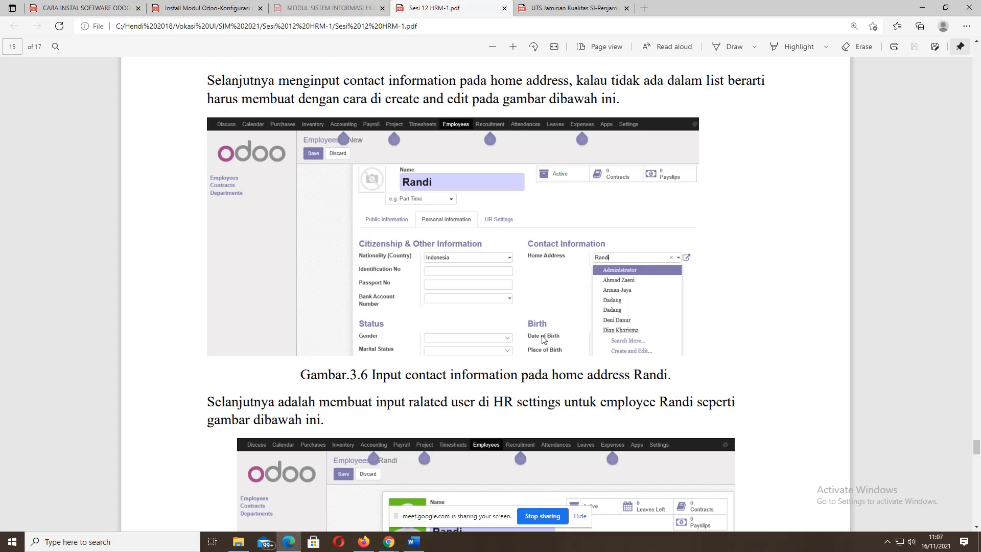
pyautogui.scroll(-1, 543, 340)
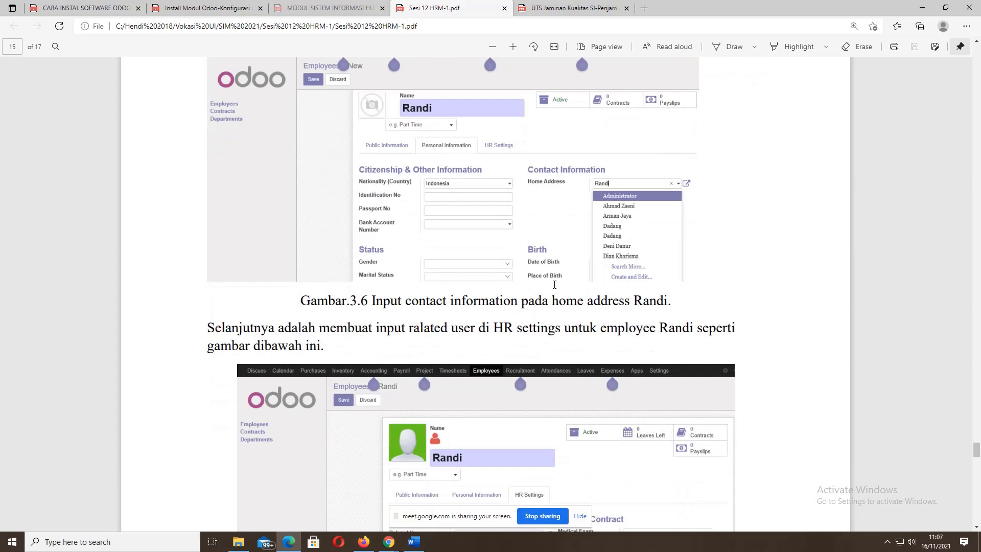
pyautogui.scroll(-3, 554, 287)
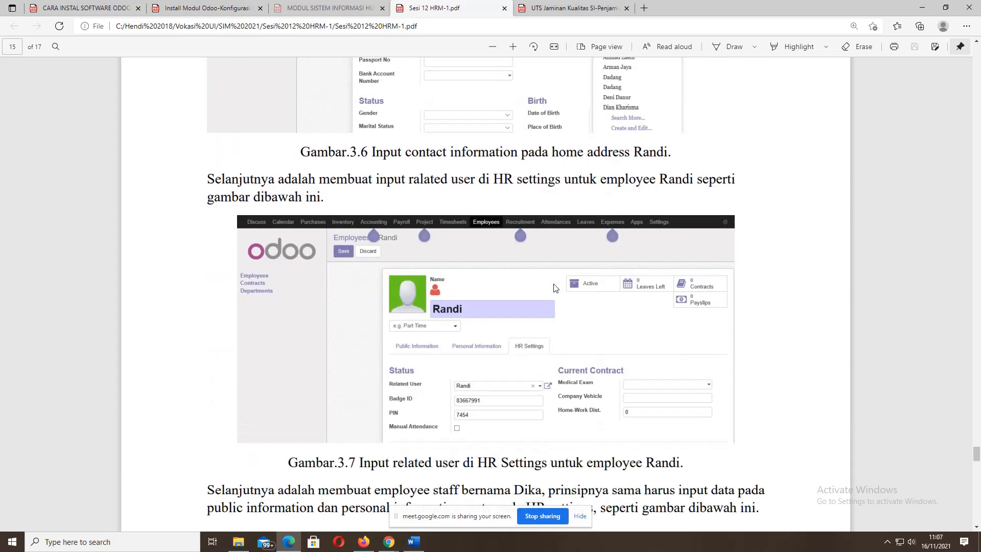
pyautogui.scroll(-1, 554, 288)
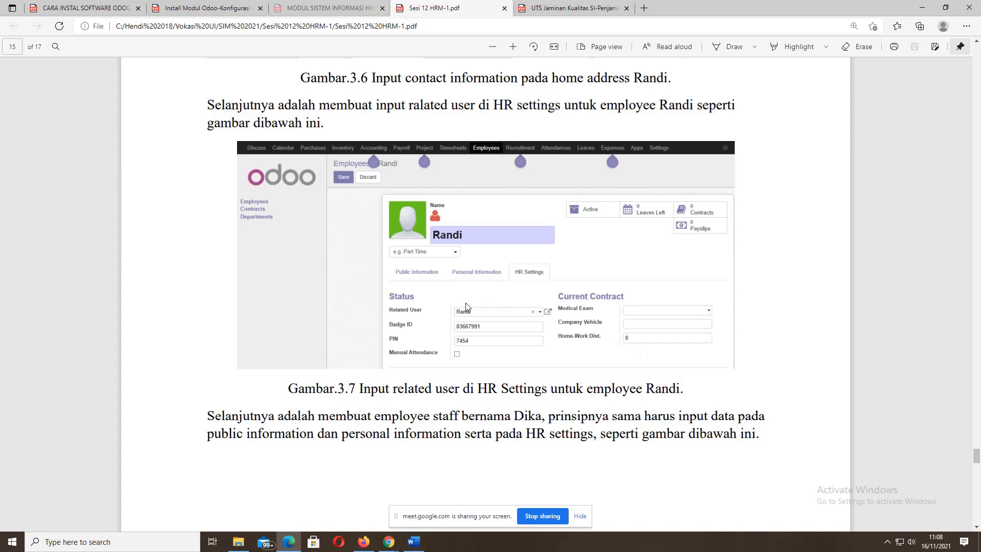
pyautogui.scroll(-5, 466, 306)
pyautogui.scroll(-1, 466, 306)
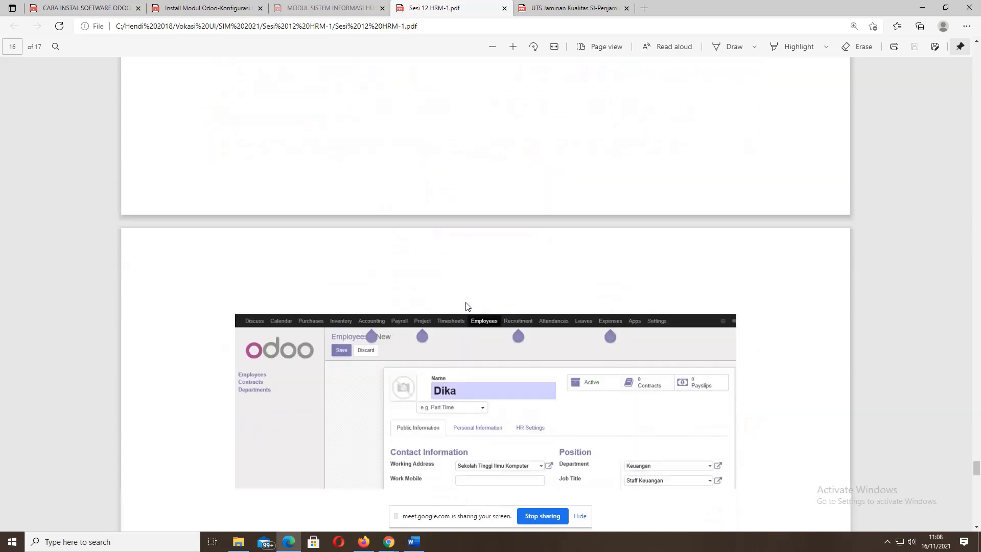
pyautogui.scroll(-3, 466, 306)
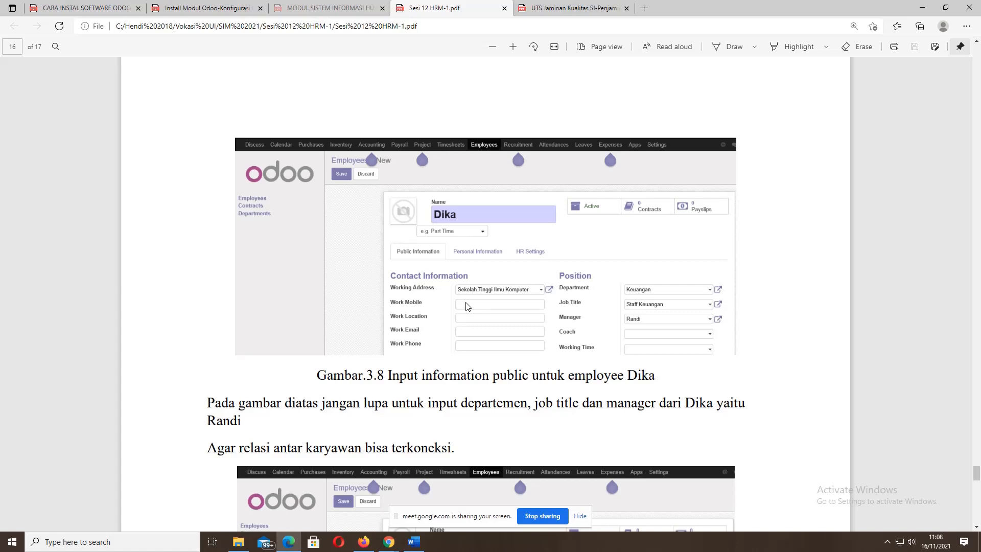
pyautogui.scroll(8, 466, 306)
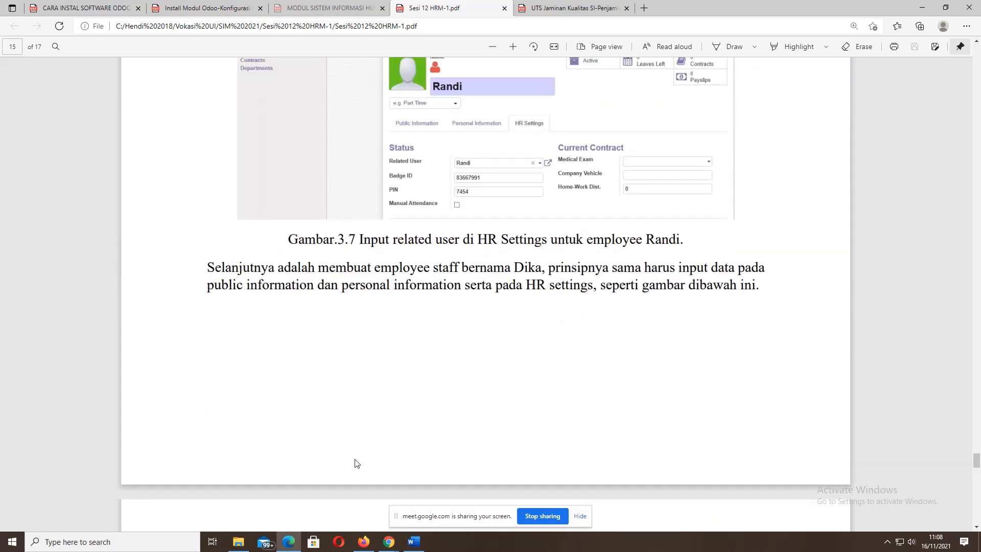
# - Visit Odoo's Payroll, Timesheets, Employees and Leaves sections, then bring the HRM guide PDF forward
pyautogui.click(363, 541)
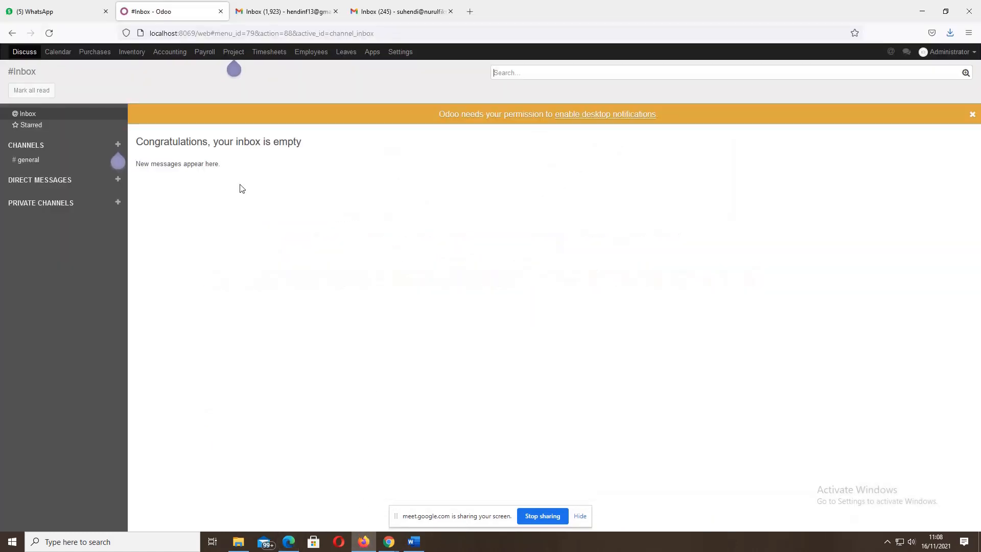
pyautogui.click(205, 53)
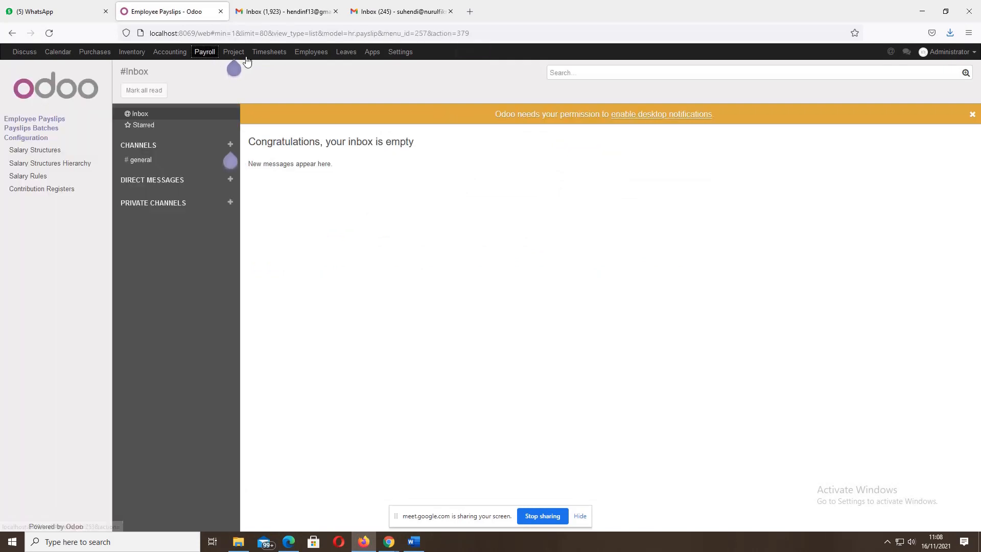
pyautogui.click(271, 54)
pyautogui.click(309, 53)
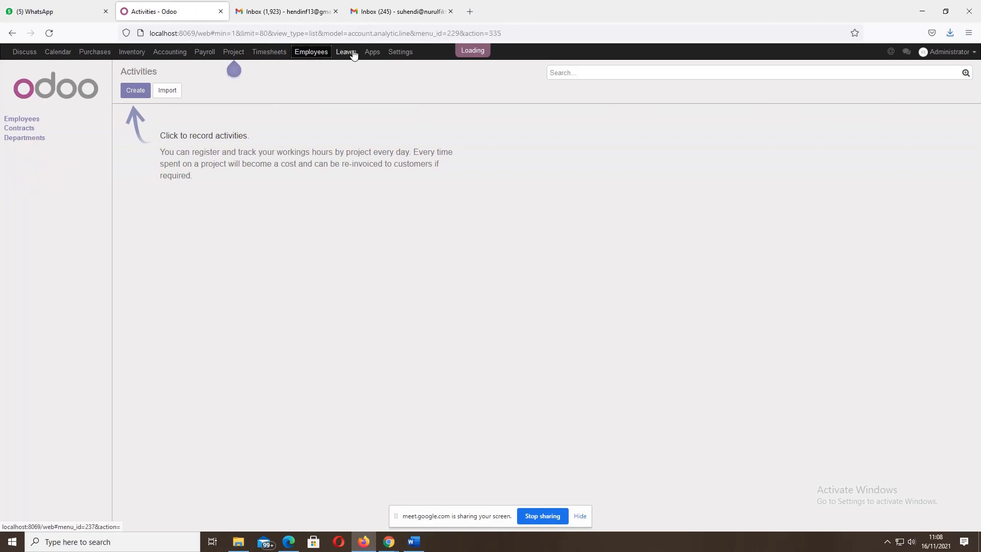
pyautogui.click(351, 53)
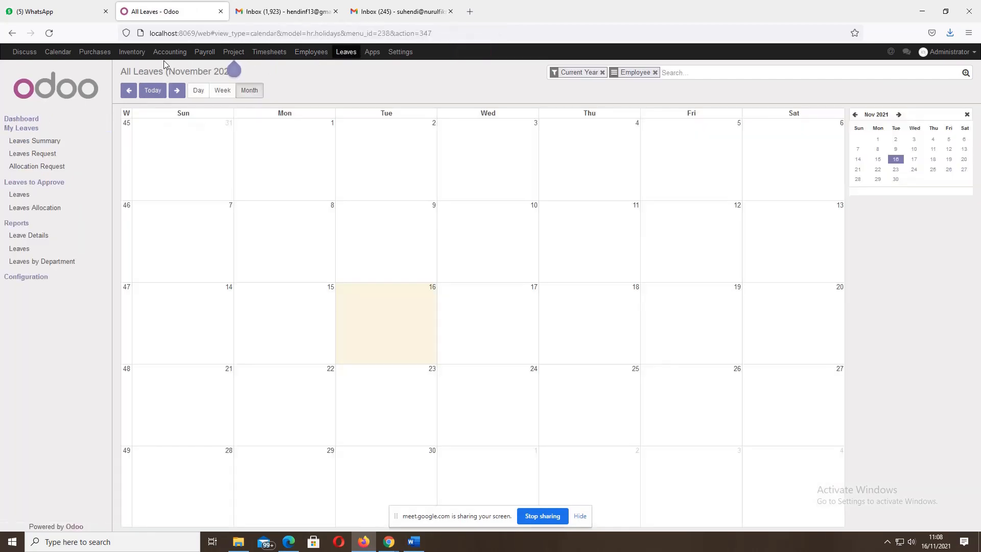
pyautogui.click(281, 53)
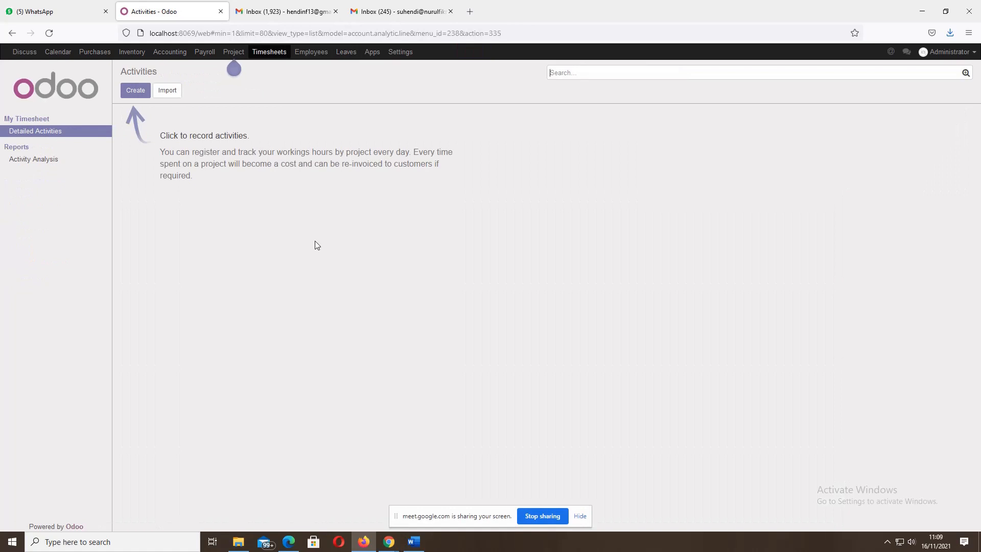
pyautogui.moveTo(284, 545)
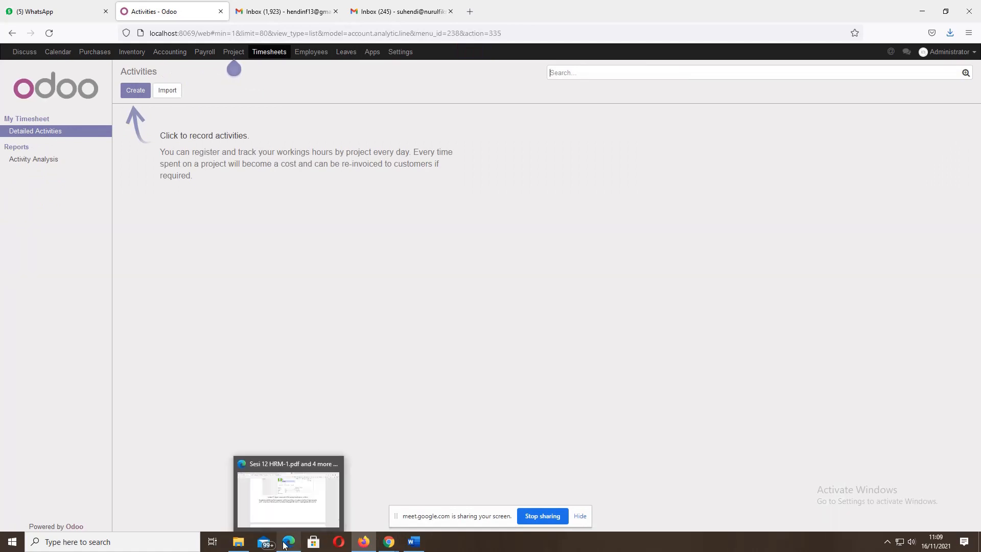
pyautogui.click(285, 545)
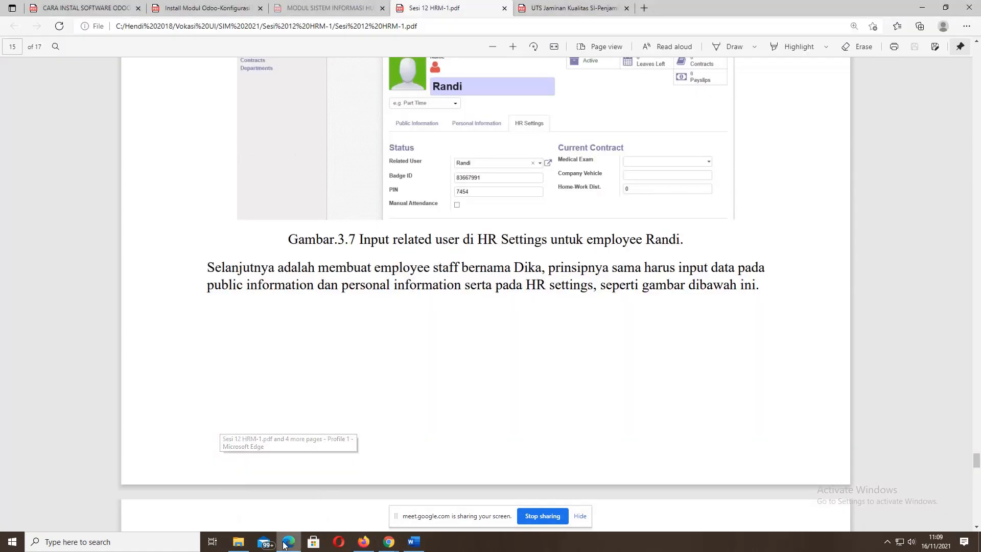
# - Scroll back up through the guide to its early currency setup pages
pyautogui.scroll(20, 438, 279)
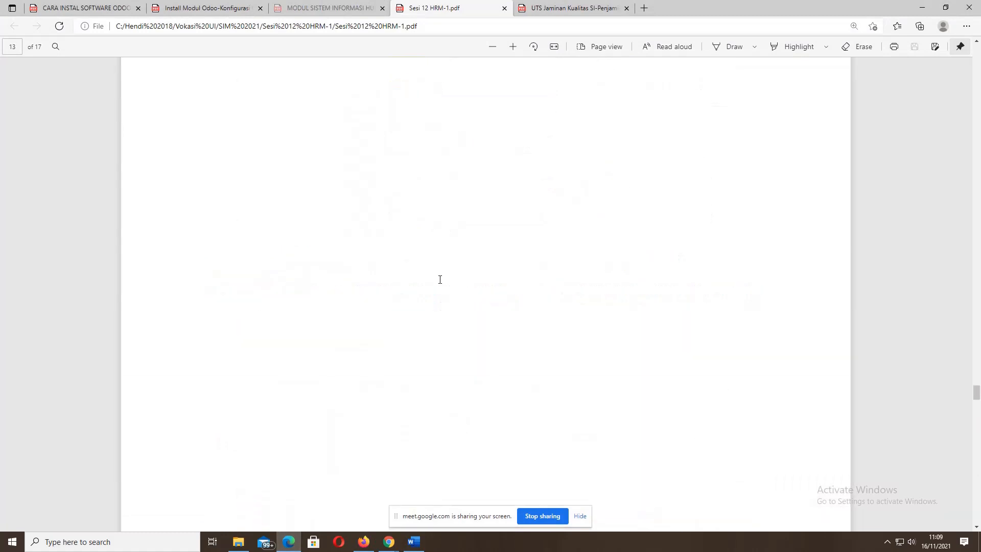
pyautogui.scroll(15, 440, 280)
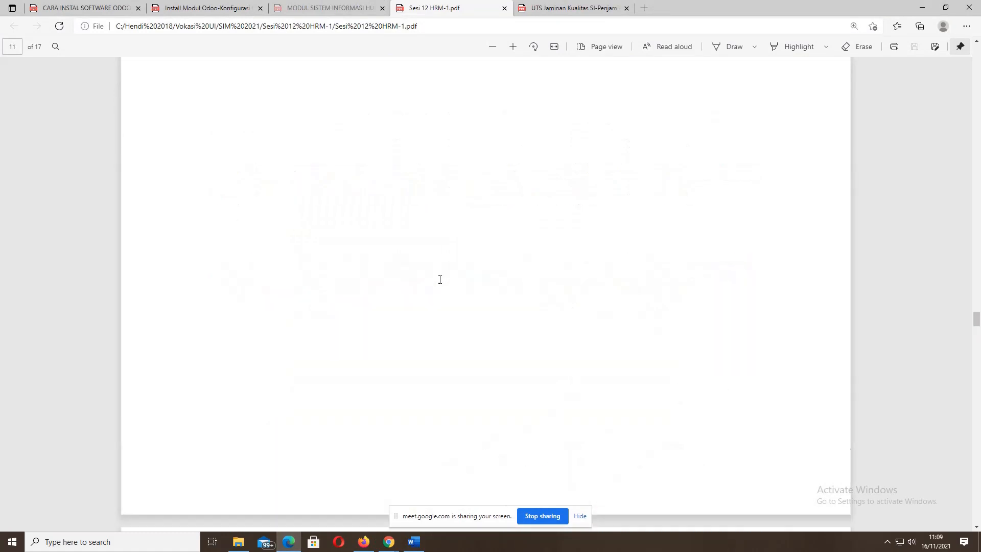
pyautogui.scroll(15, 440, 279)
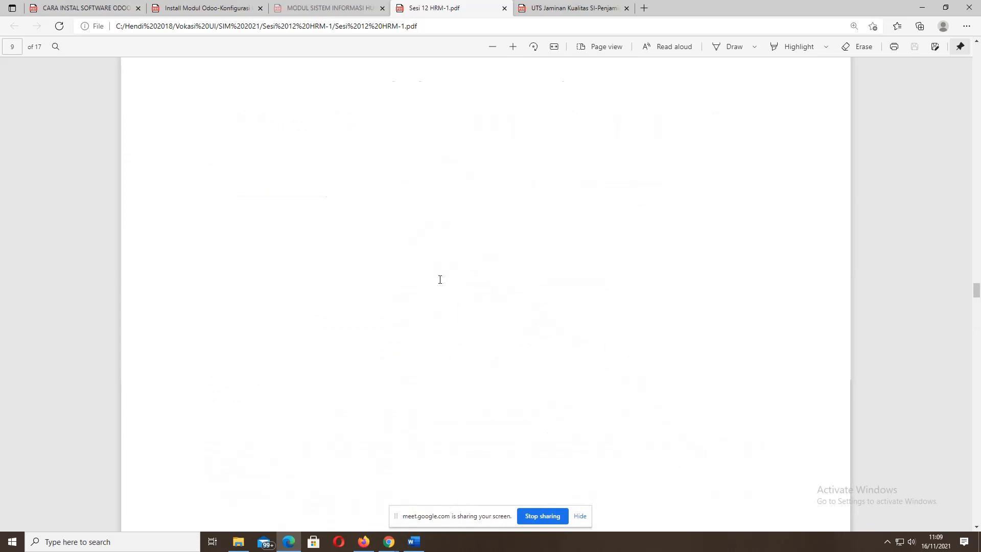
pyautogui.scroll(15, 440, 279)
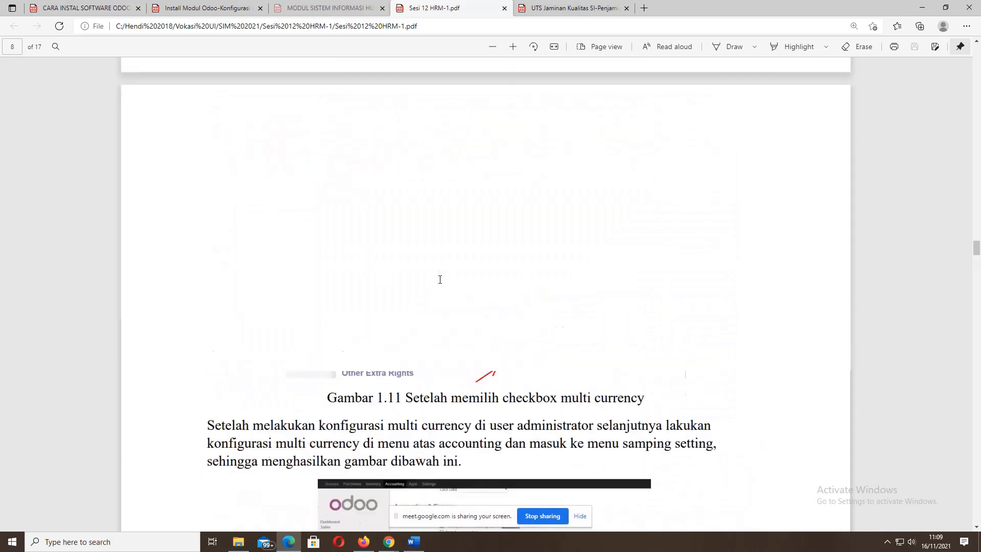
pyautogui.scroll(10, 440, 280)
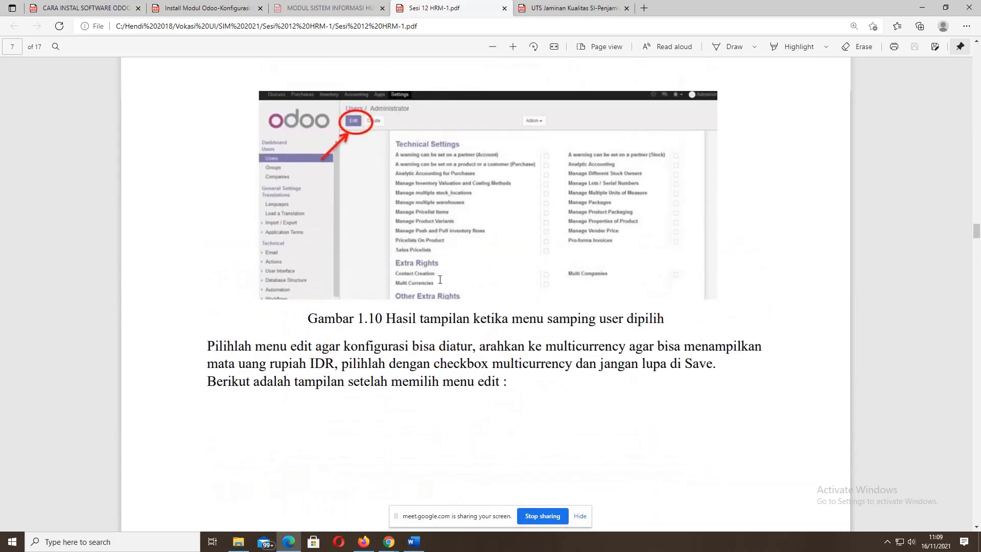
pyautogui.scroll(4, 440, 279)
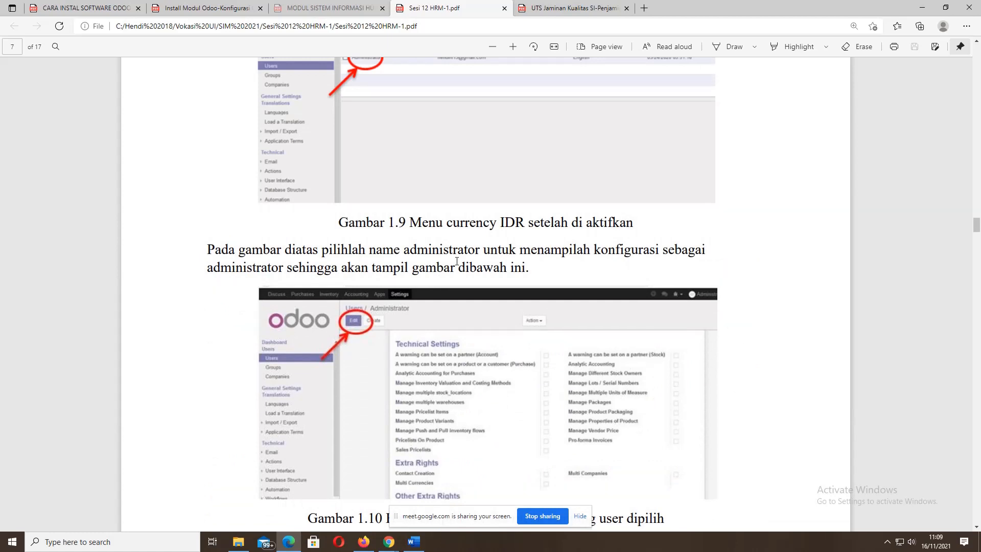
pyautogui.scroll(15, 456, 260)
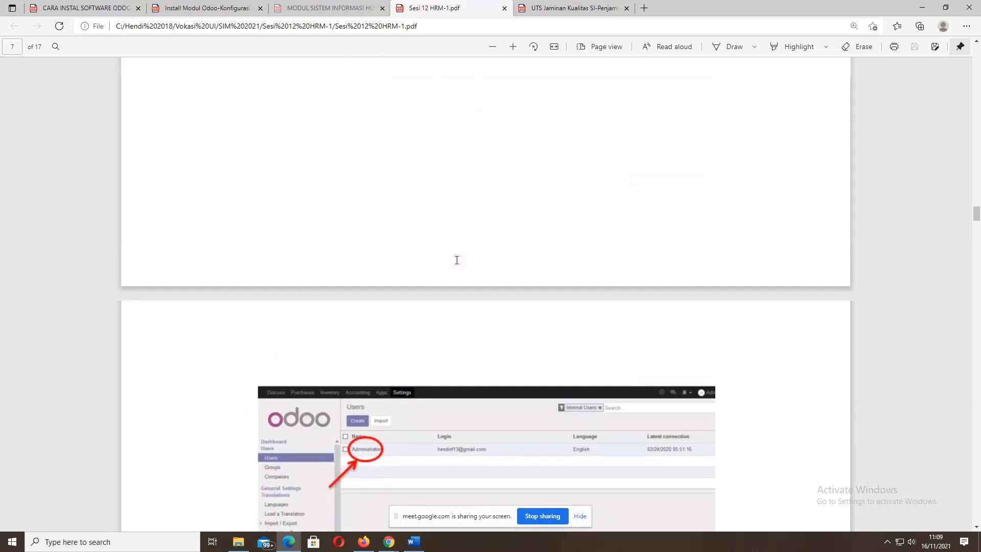
pyautogui.scroll(20, 456, 260)
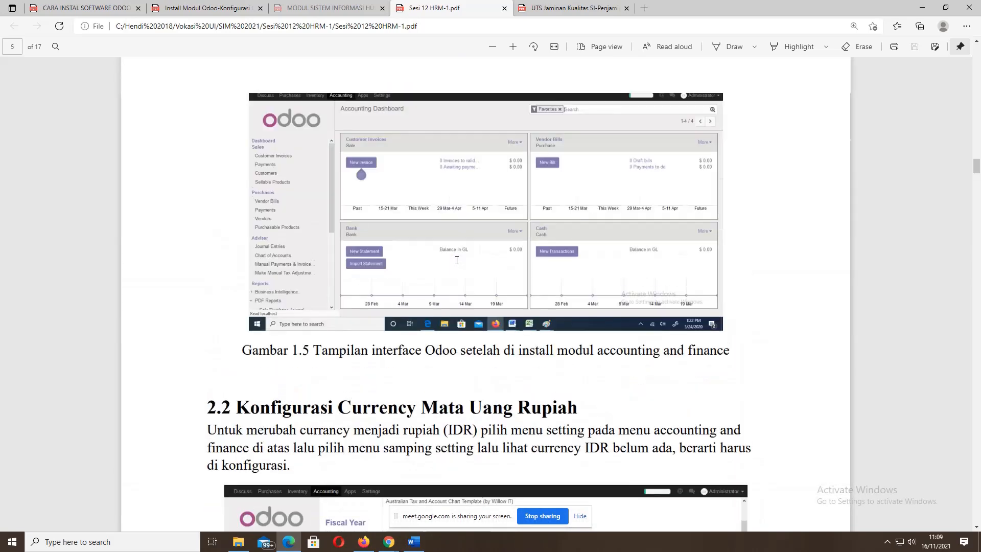
pyautogui.scroll(20, 457, 260)
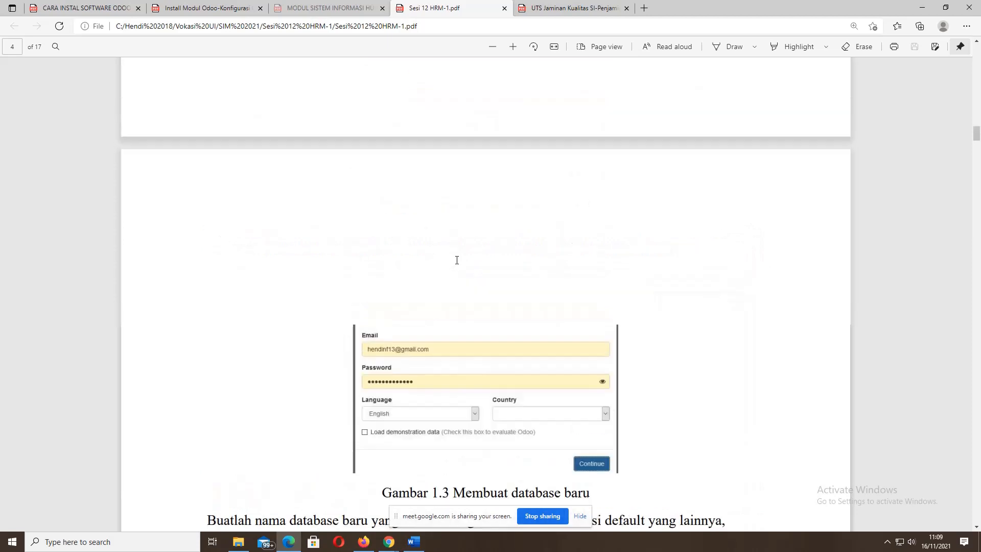
pyautogui.scroll(20, 456, 260)
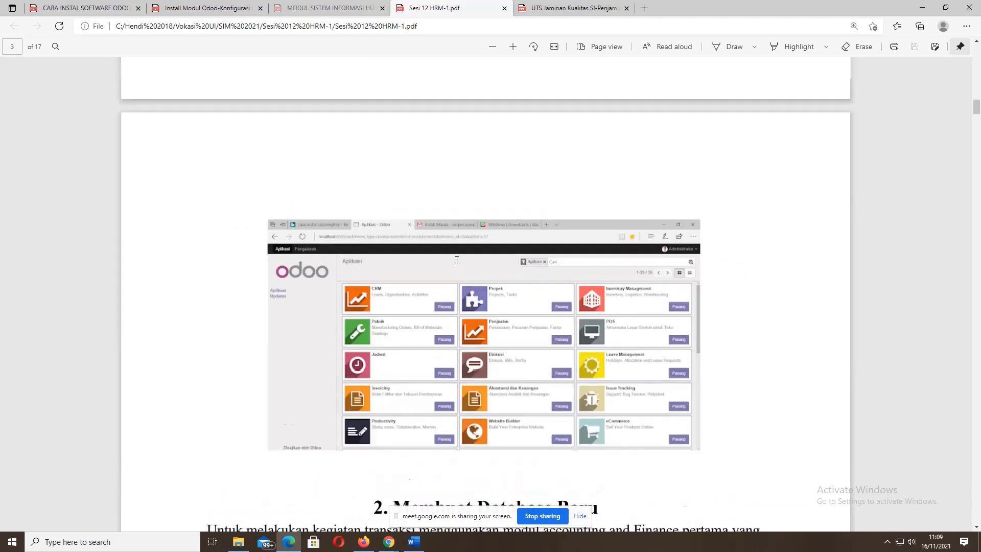
# - Scroll down to page 12's HRM implementation flowchart
pyautogui.scroll(-20, 457, 260)
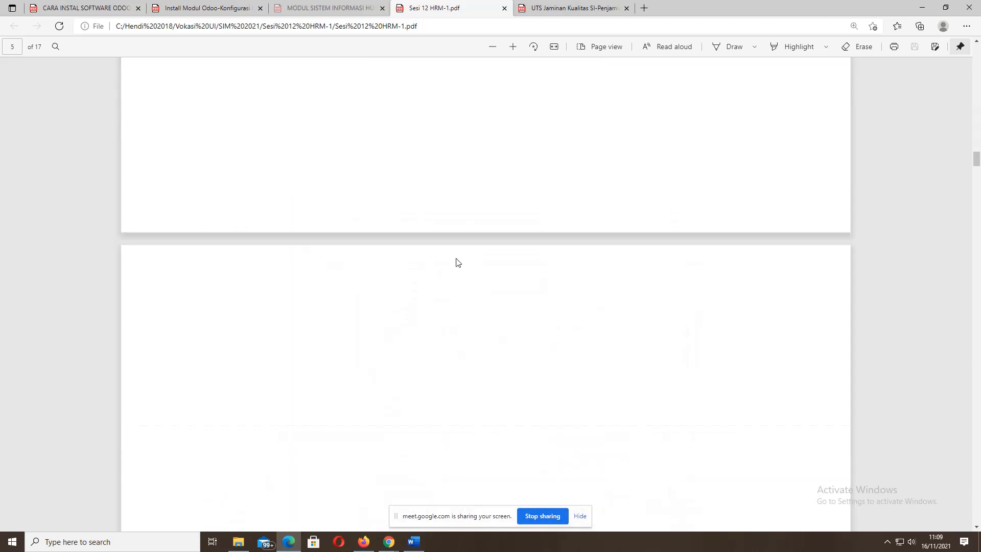
pyautogui.scroll(-10, 457, 262)
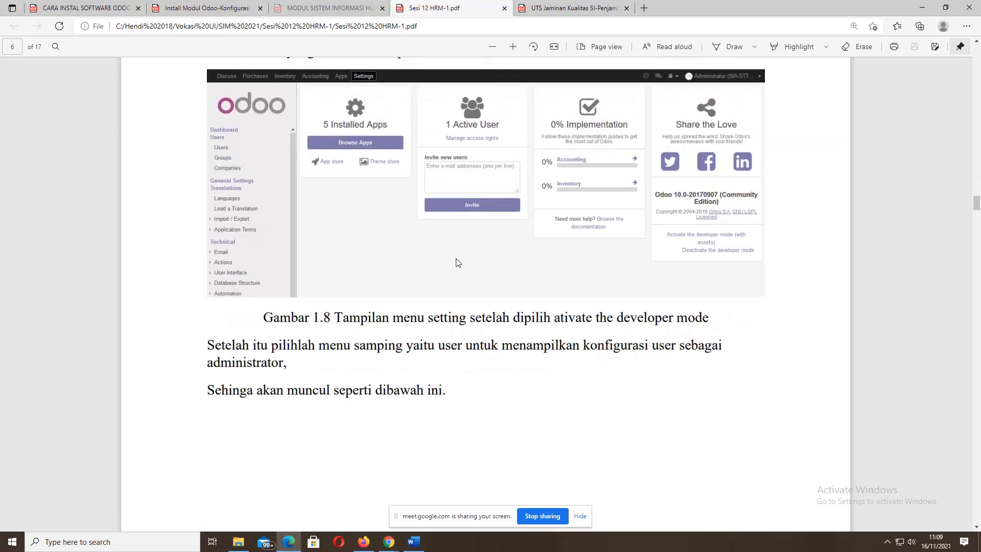
pyautogui.scroll(-10, 457, 262)
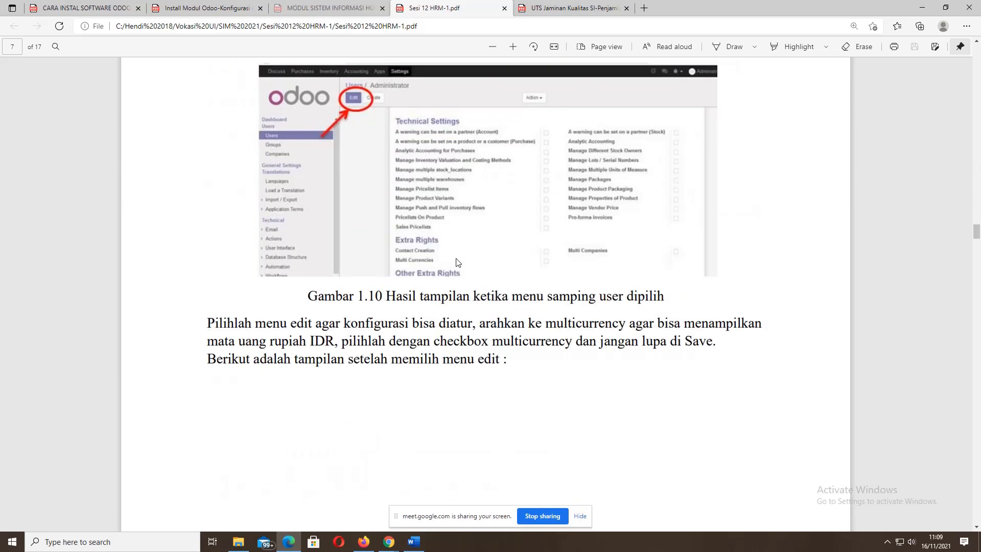
pyautogui.scroll(-12, 456, 262)
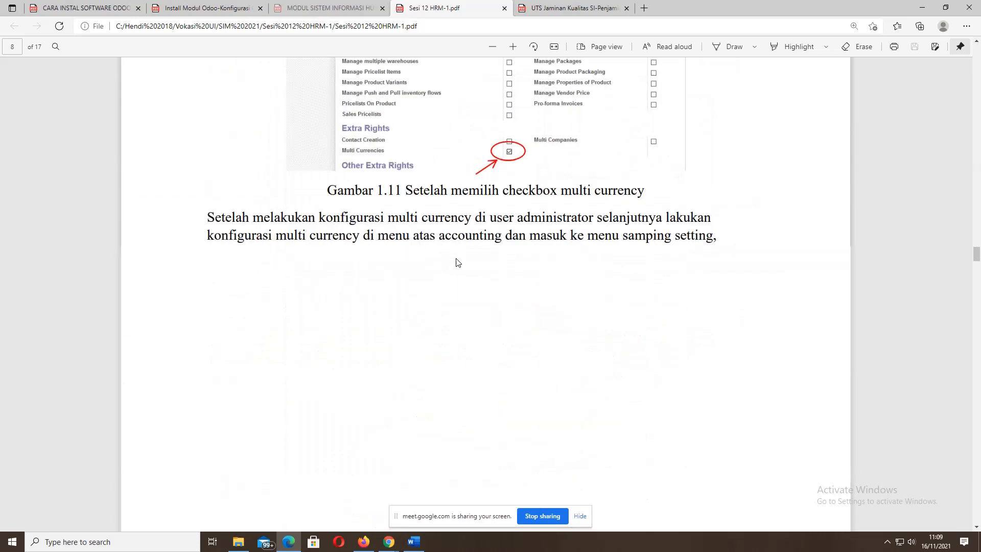
pyautogui.scroll(-12, 456, 262)
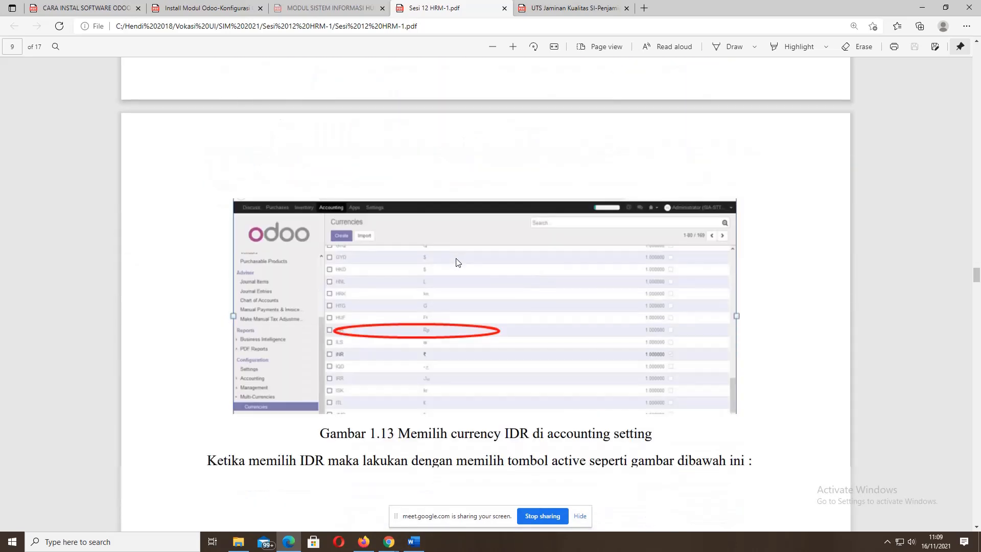
pyautogui.scroll(-15, 508, 268)
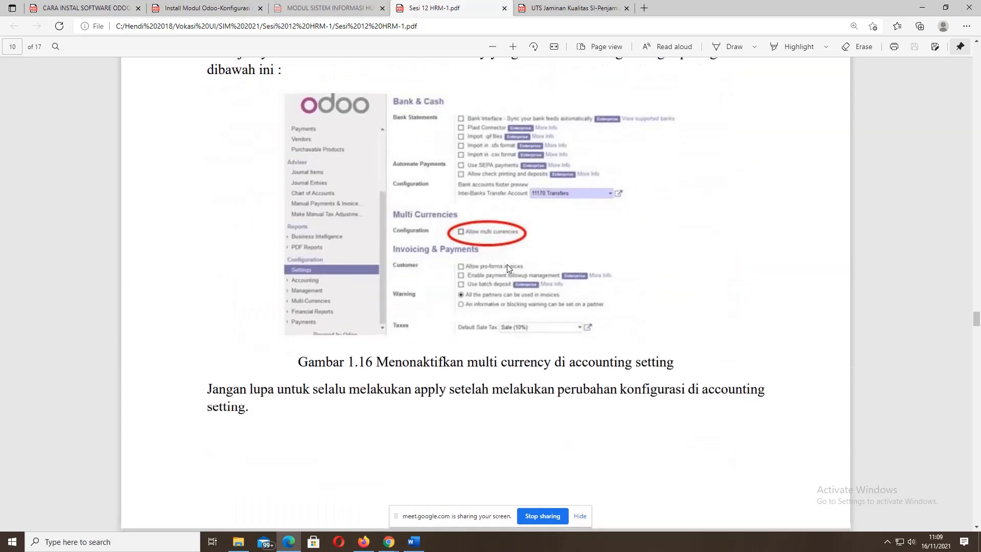
pyautogui.scroll(-20, 507, 267)
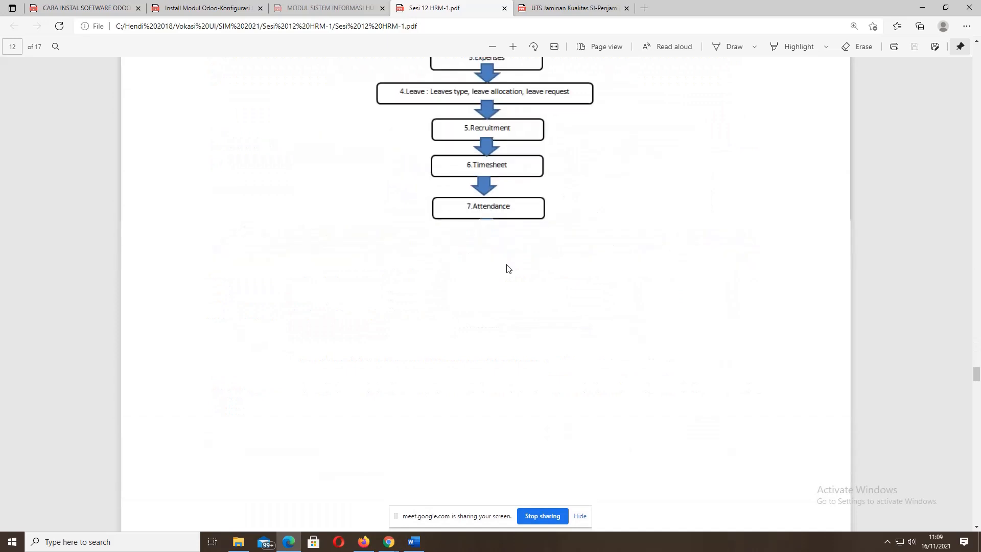
pyautogui.scroll(5, 507, 269)
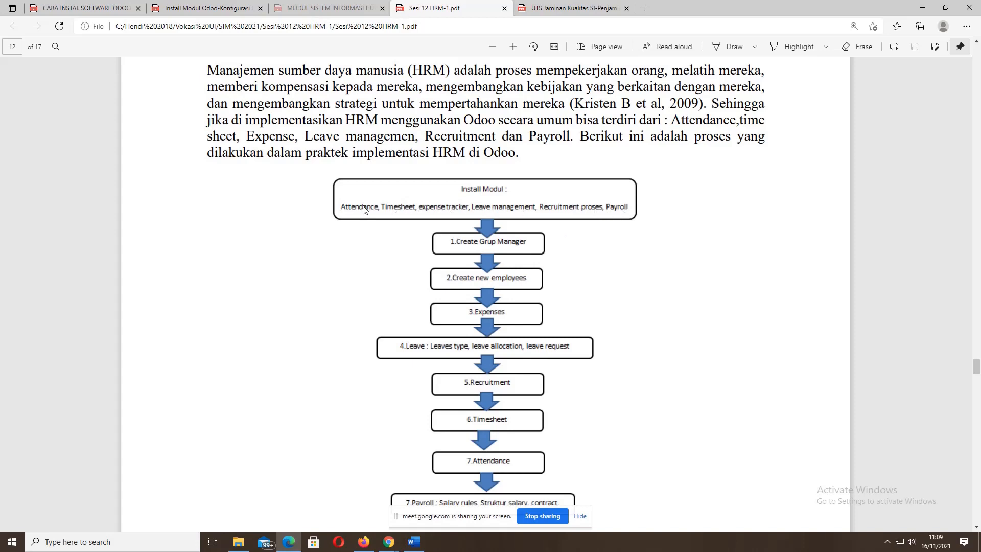
# - Switch to Odoo, then minimize the PDF guide so Timesheets Activities stays in front
pyautogui.click(364, 541)
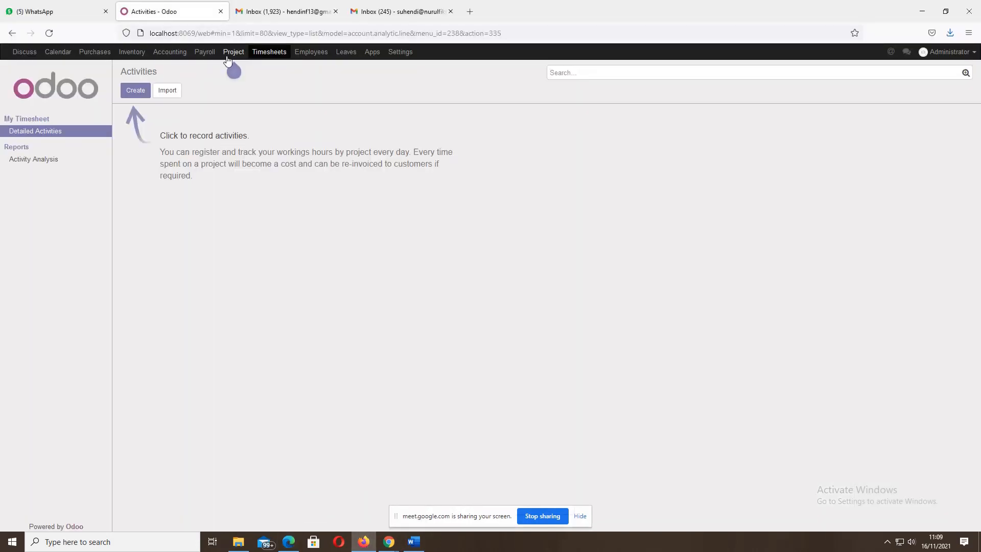
pyautogui.moveTo(227, 56)
pyautogui.click(289, 544)
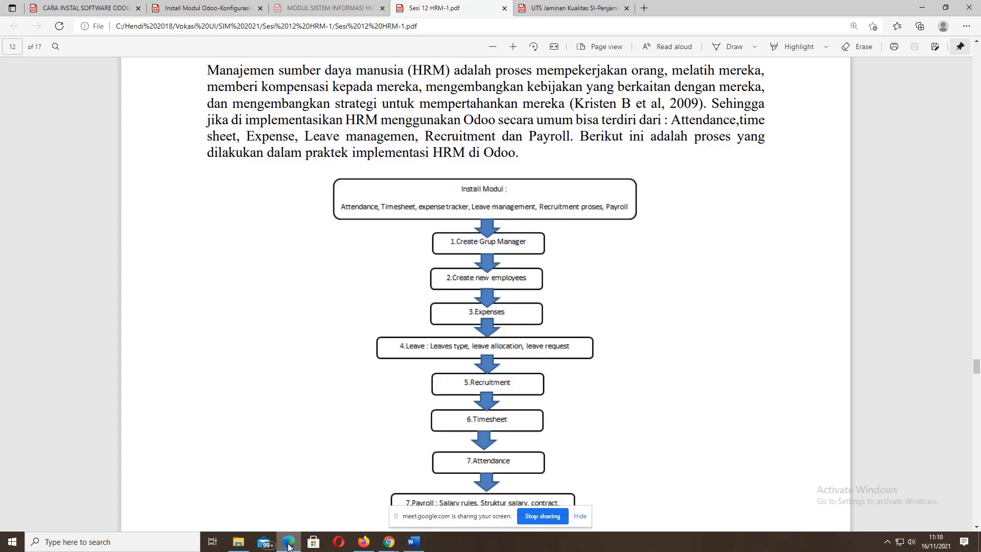
pyautogui.click(288, 544)
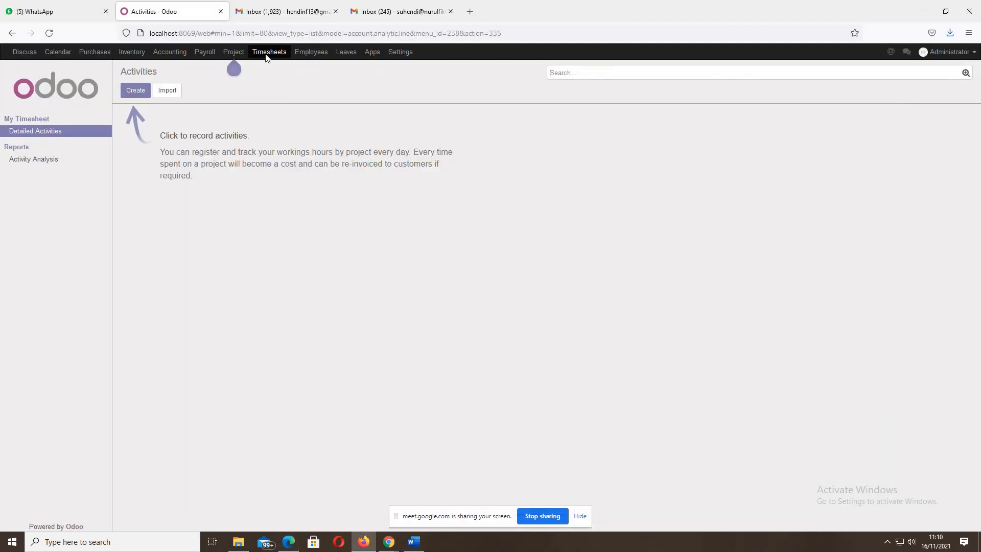
# - Open the Apps list and remove the Apps filter to show all modules
pyautogui.click(372, 53)
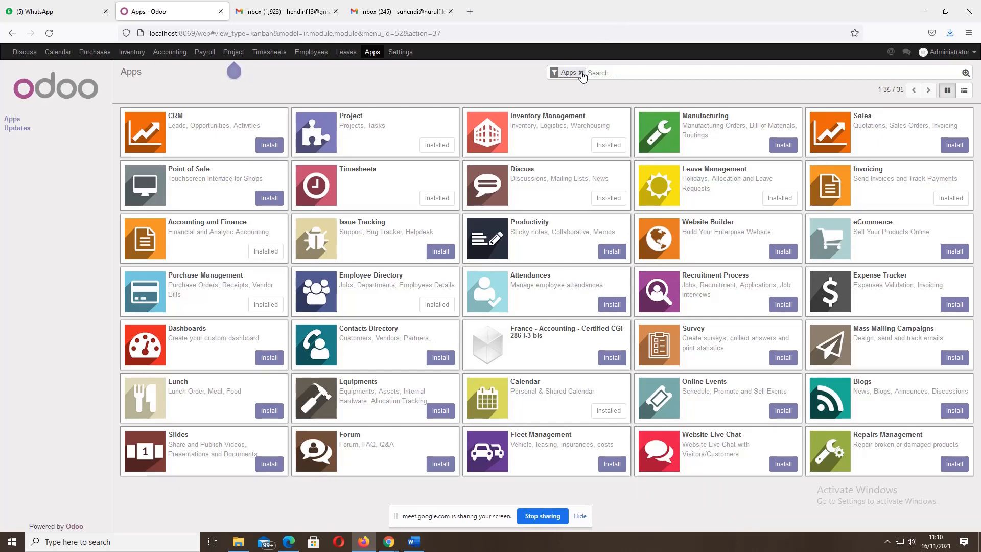
pyautogui.click(581, 73)
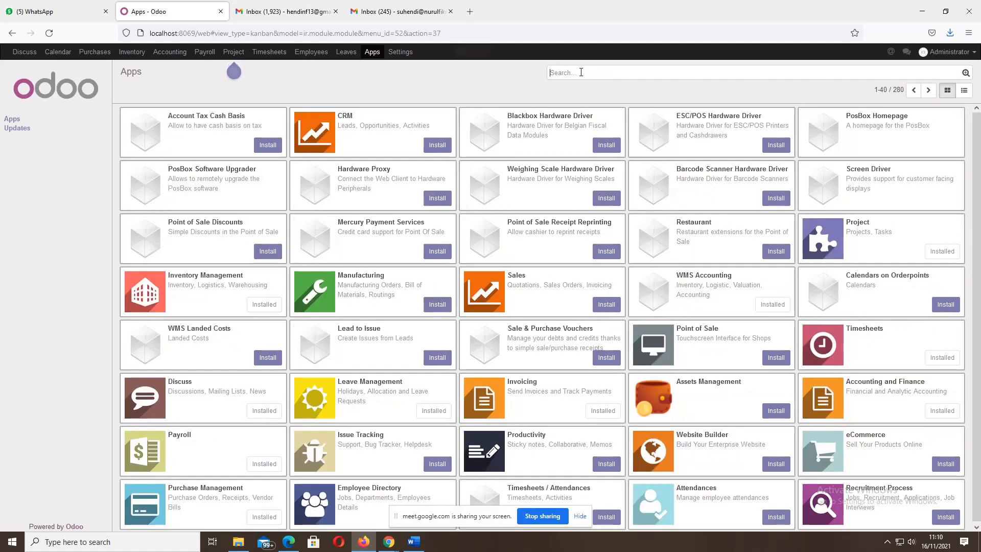
pyautogui.click(288, 541)
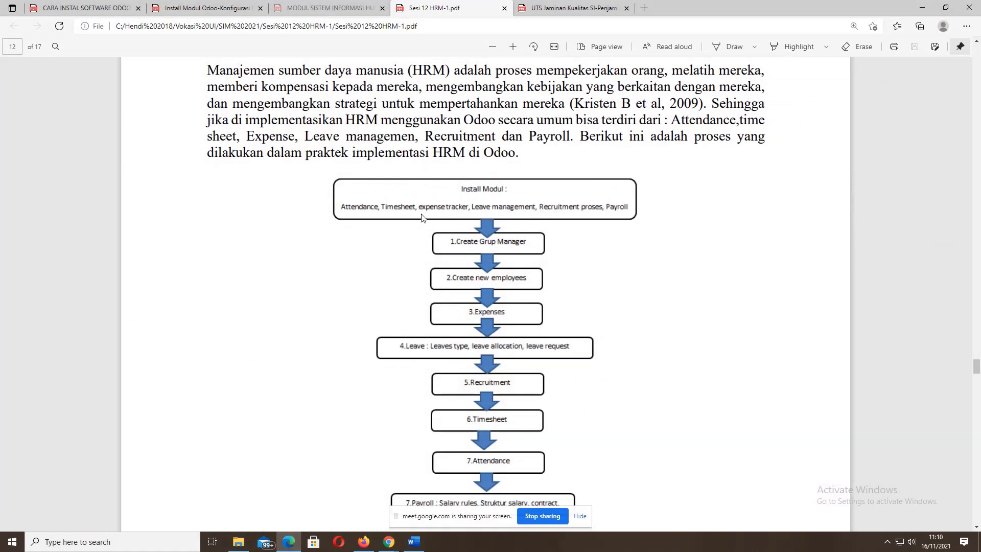
pyautogui.click(389, 544)
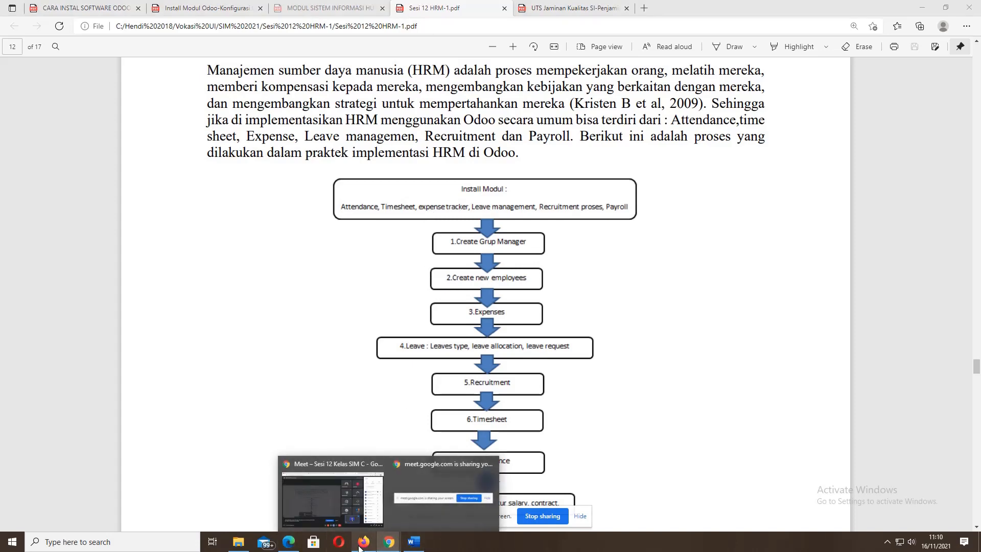
pyautogui.click(364, 542)
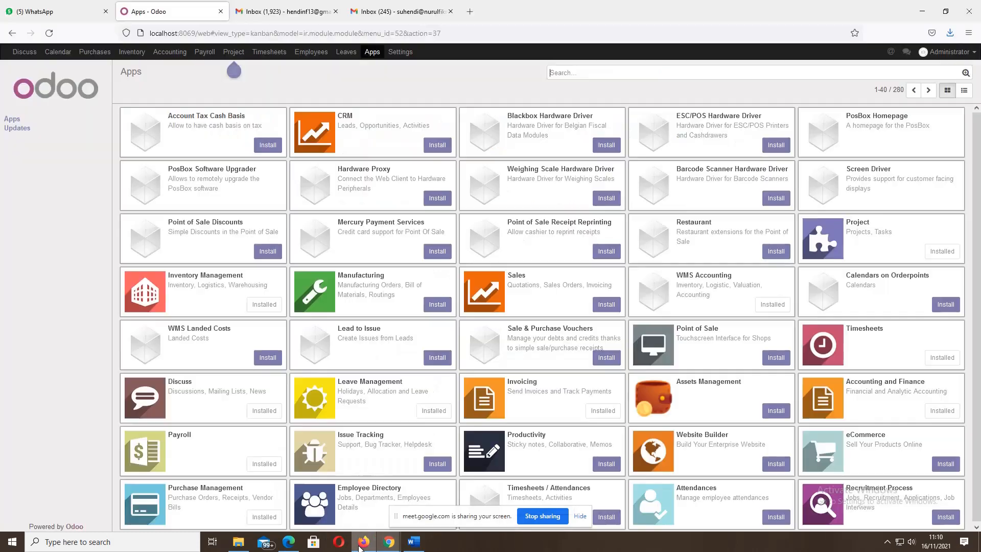
# - Search the modules for 'expe' to list Expense Tracker and the other expense modules
pyautogui.click(576, 69)
pyautogui.write('expen')
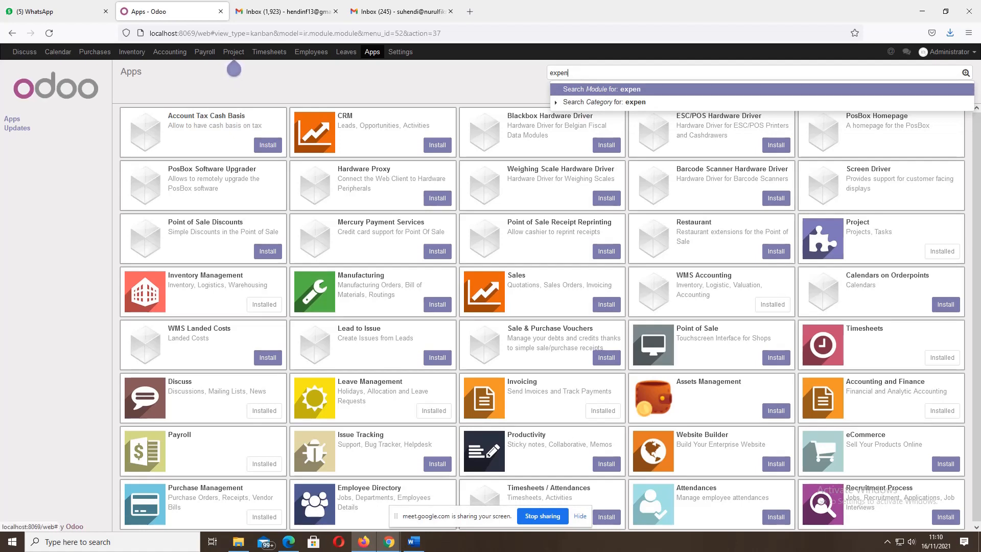
pyautogui.click(590, 91)
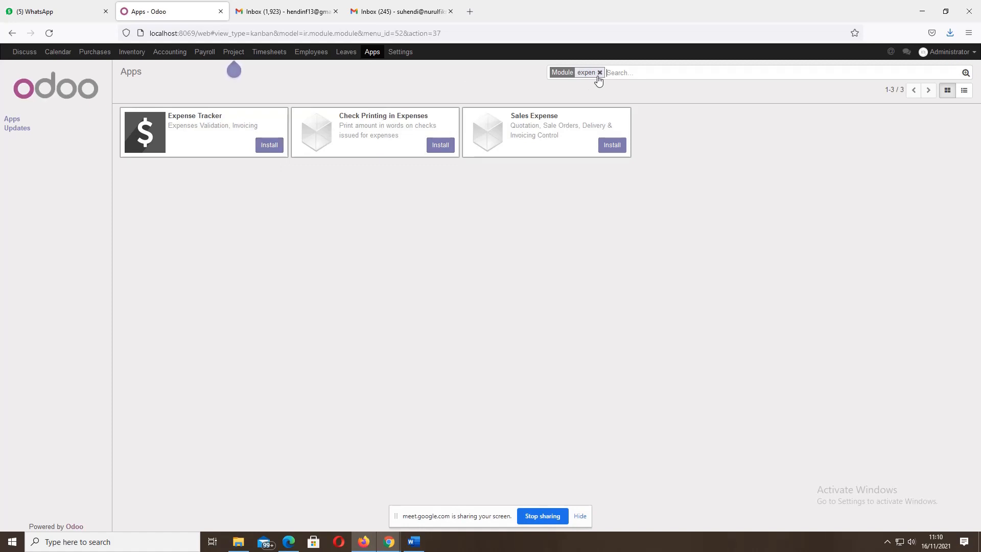
pyautogui.click(599, 72)
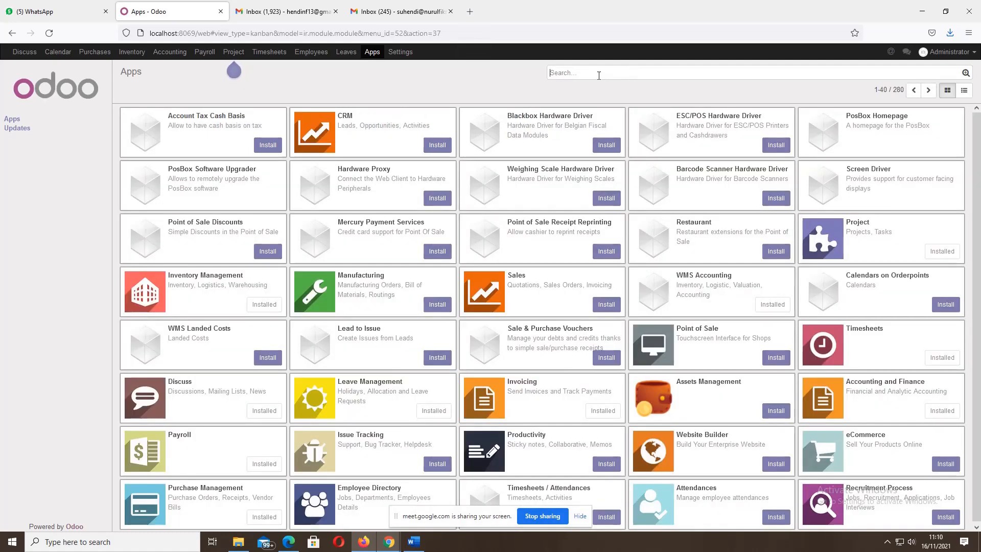
pyautogui.write('expe')
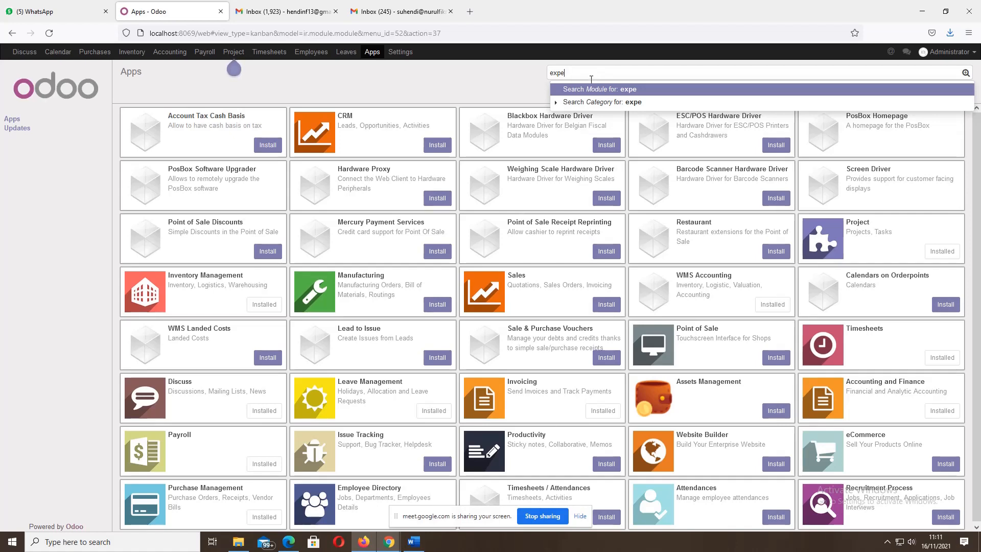
pyautogui.click(581, 90)
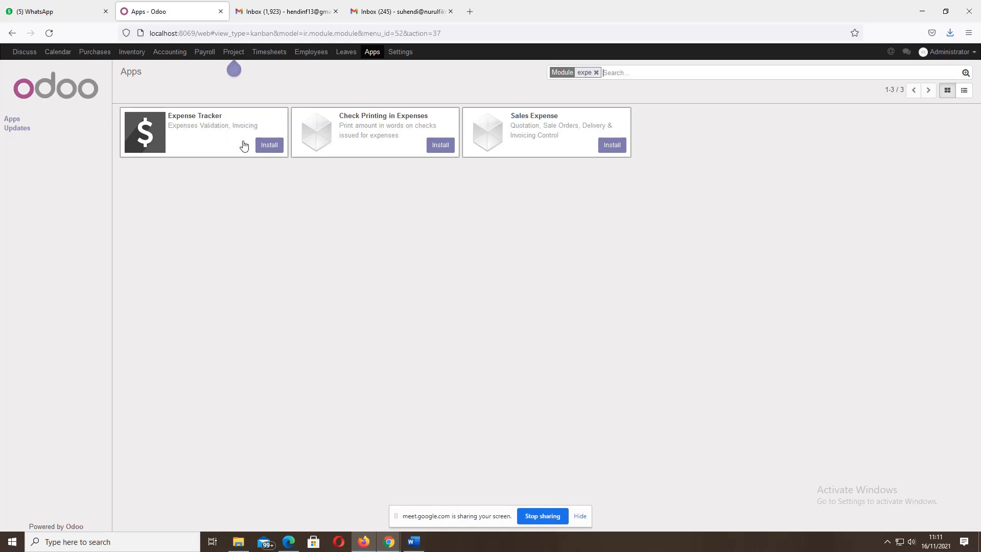
# - Install Expense Tracker, check the new Expenses app, and go back to Apps
pyautogui.click(274, 146)
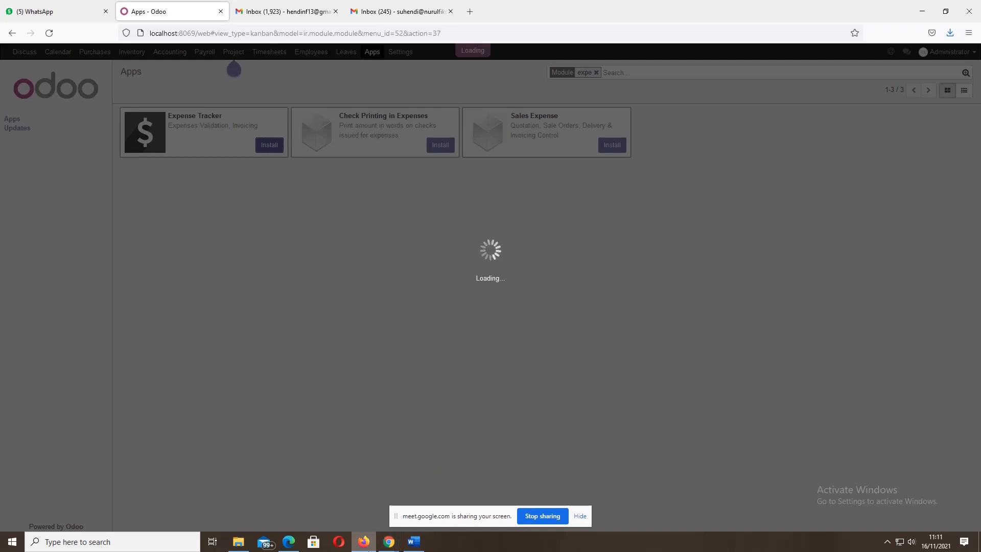
pyautogui.moveTo(369, 548)
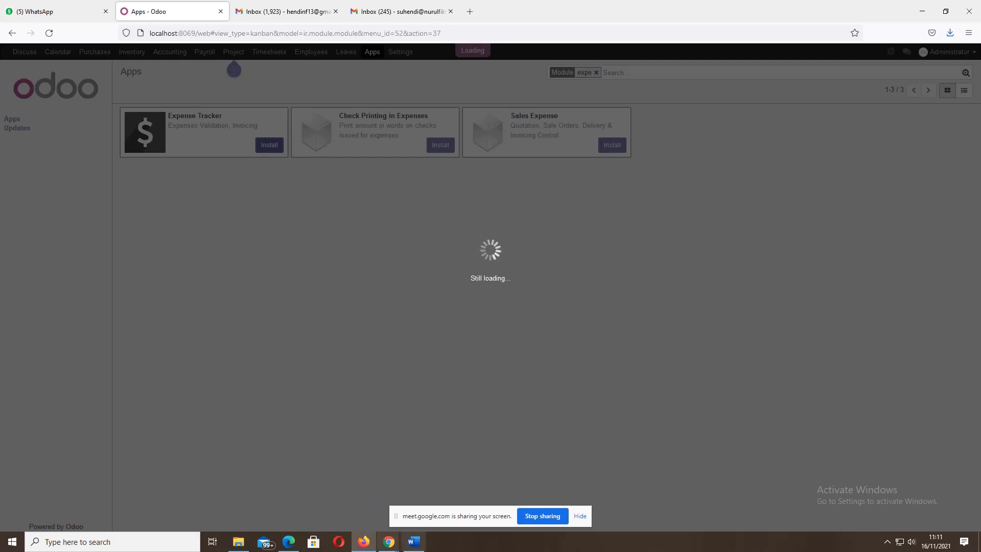
pyautogui.moveTo(420, 544)
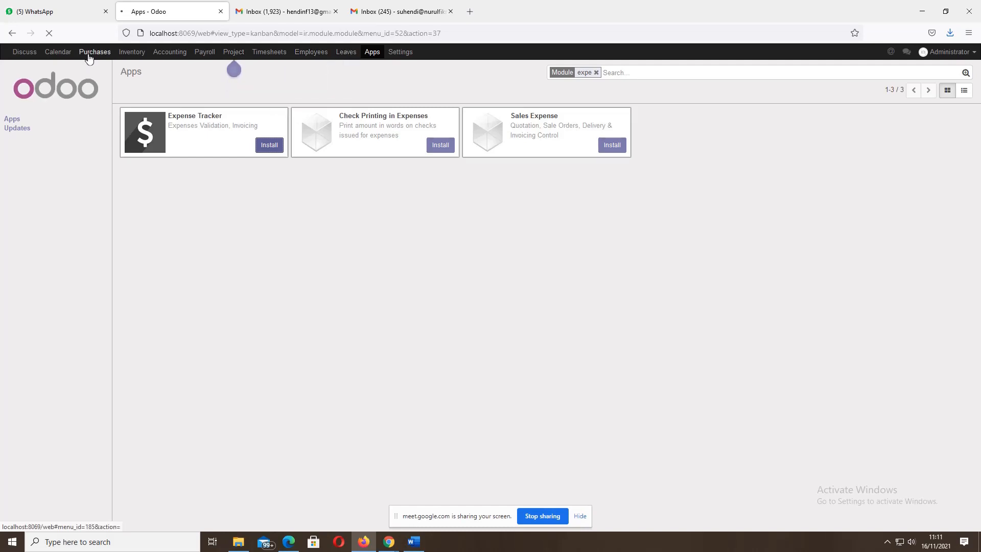
pyautogui.click(317, 52)
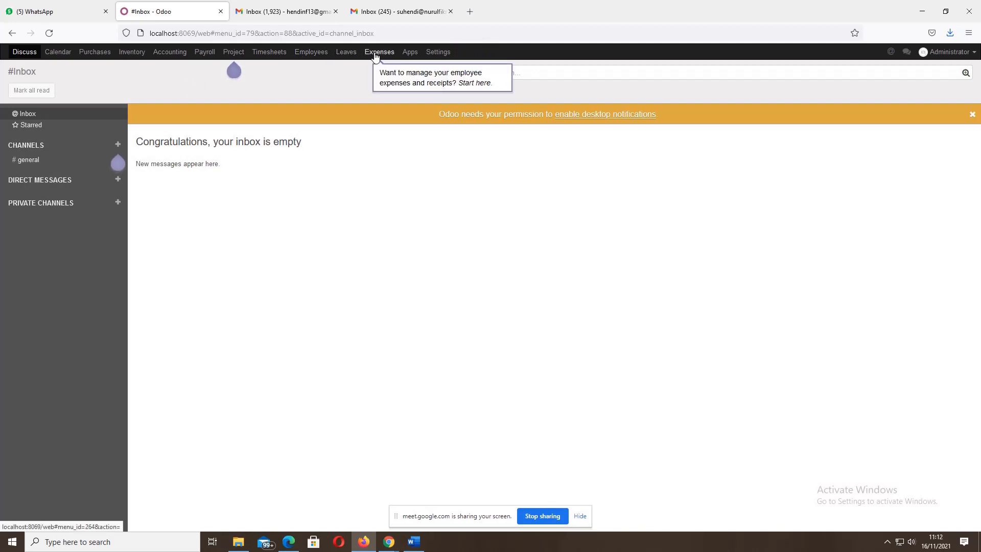
pyautogui.click(375, 55)
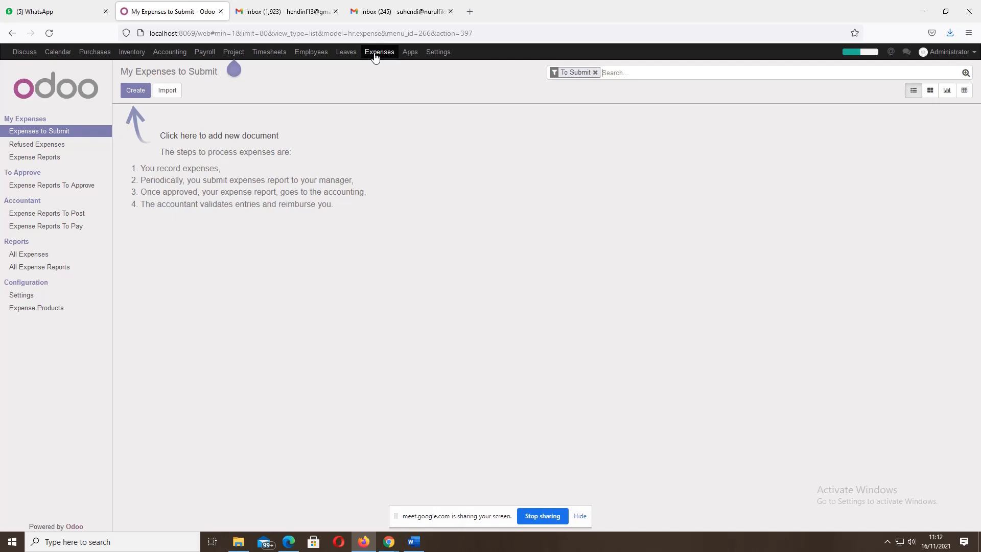
pyautogui.click(408, 53)
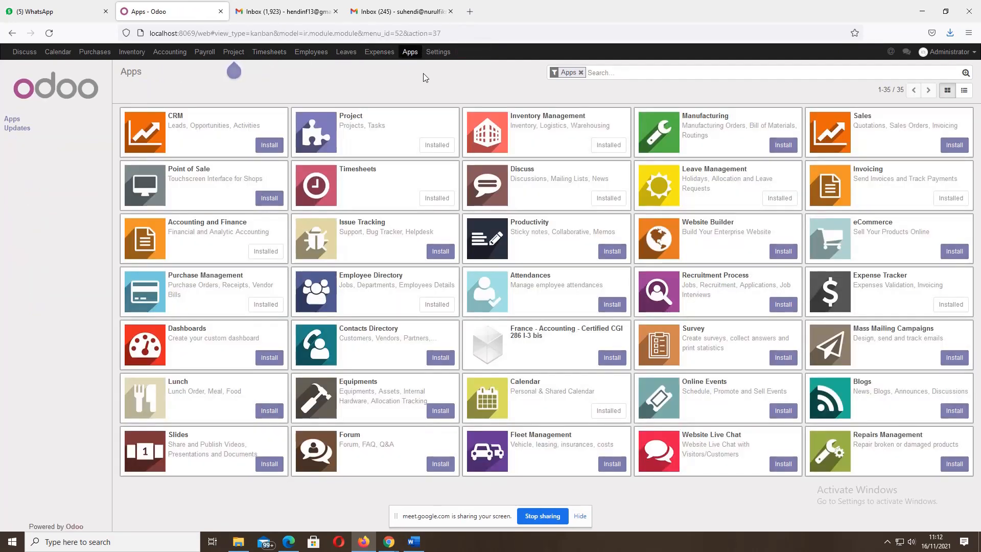
# - Filter all modules by 'rec' and install the Recruitment Process app
pyautogui.click(581, 73)
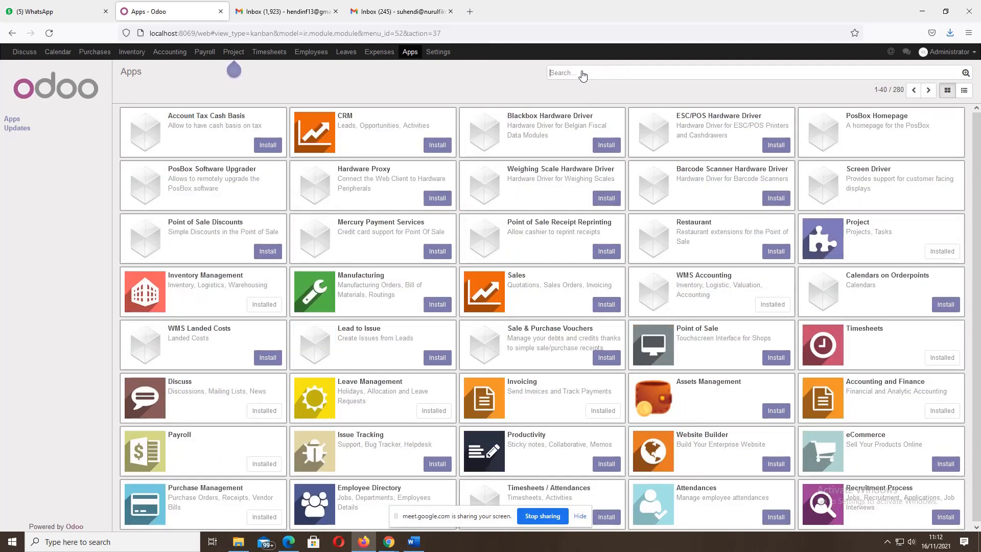
pyautogui.write('rec')
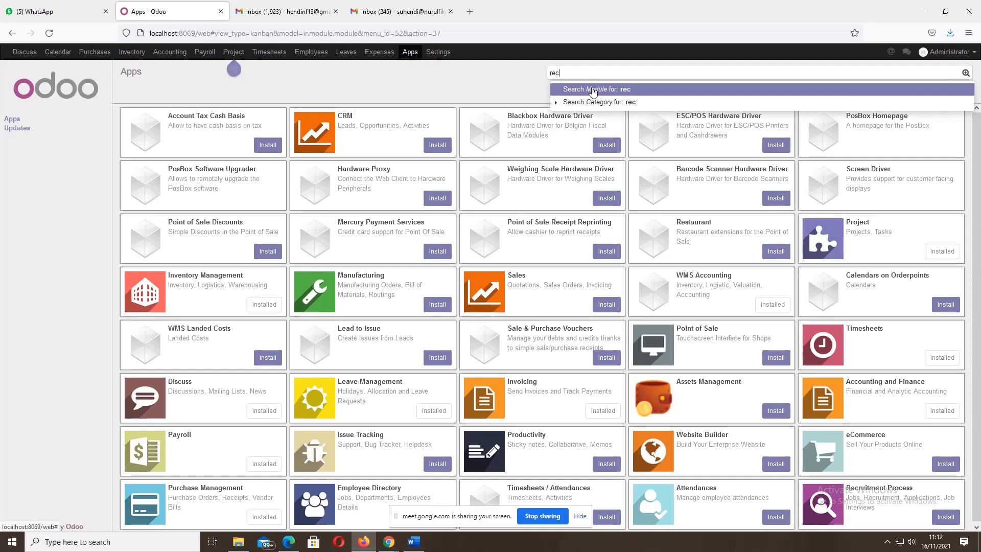
pyautogui.click(593, 90)
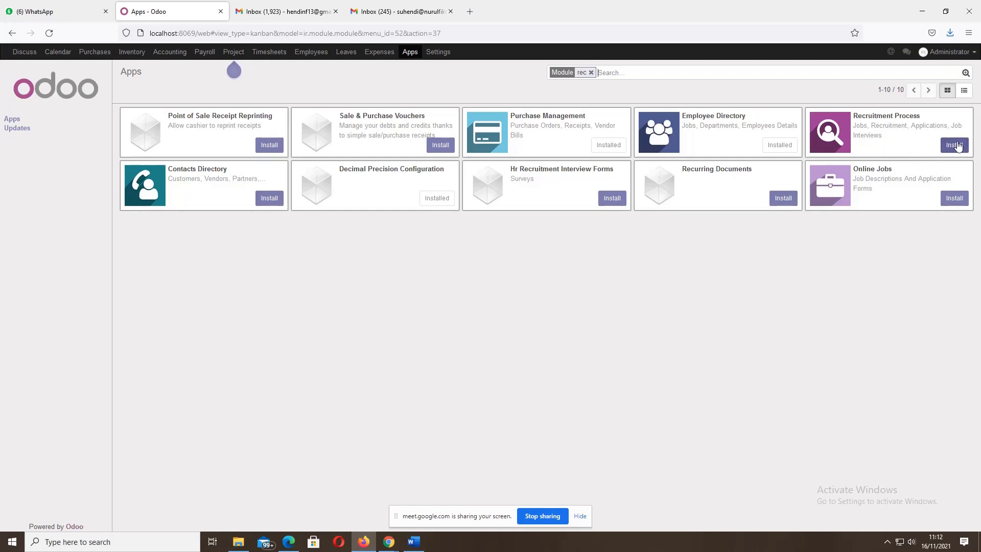
pyautogui.click(954, 146)
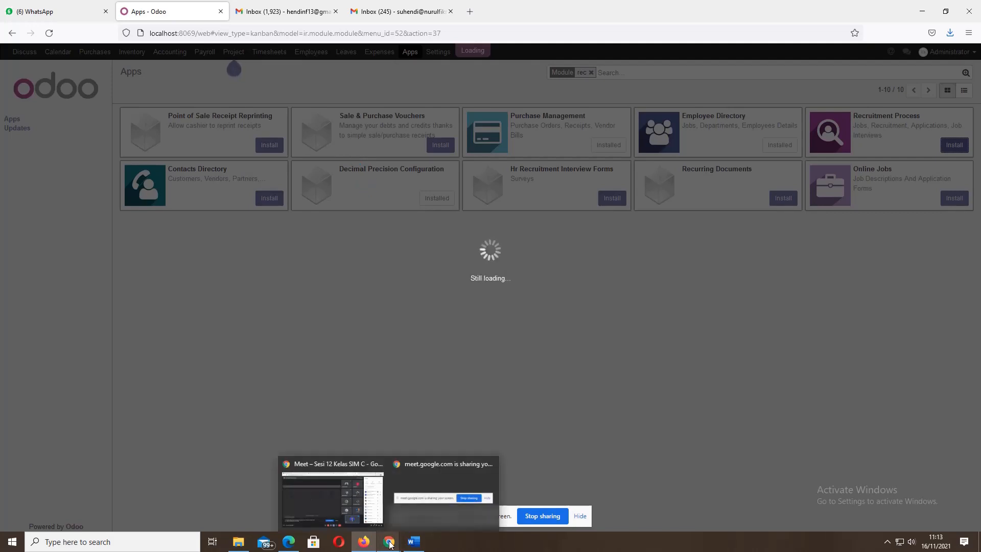
pyautogui.click(389, 544)
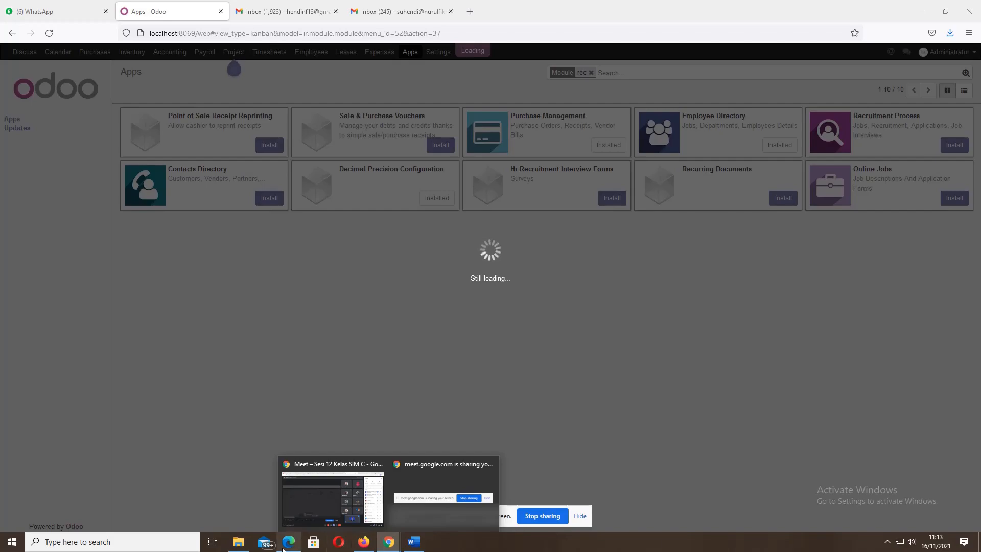
# - Scroll the guide to section 2.2 Konfigurasi Currency Mata Uang Rupiah, then return to Odoo
pyautogui.click(288, 542)
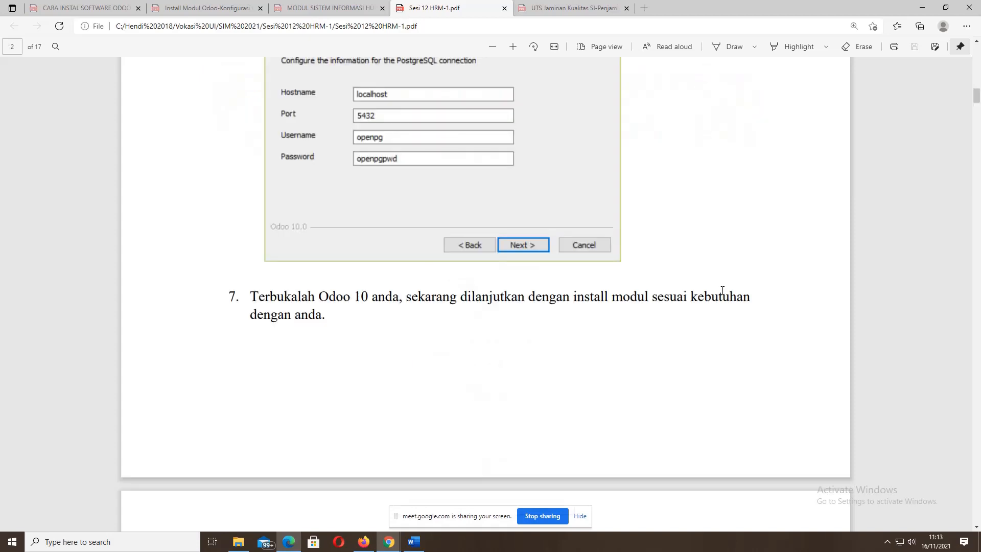
pyautogui.scroll(-15, 722, 290)
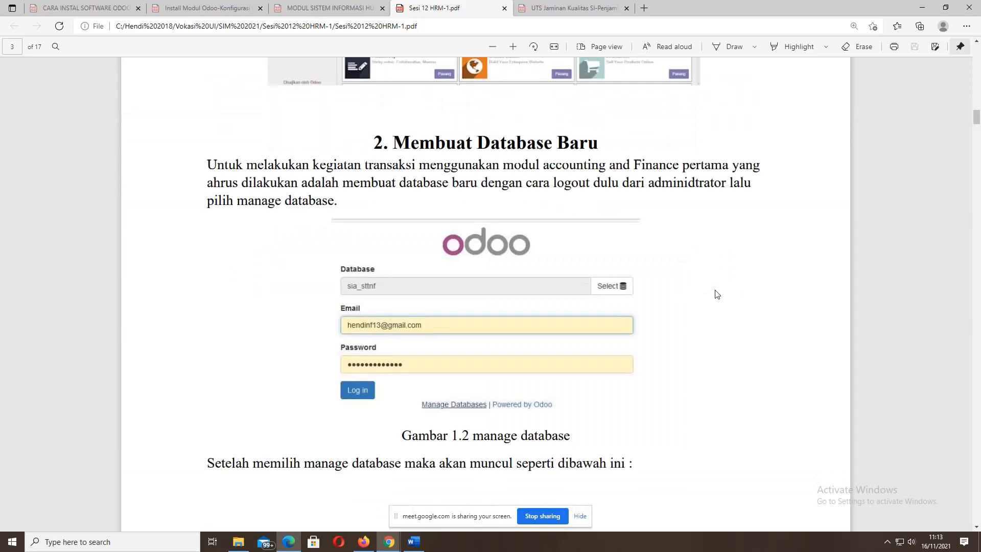
pyautogui.scroll(-2, 717, 294)
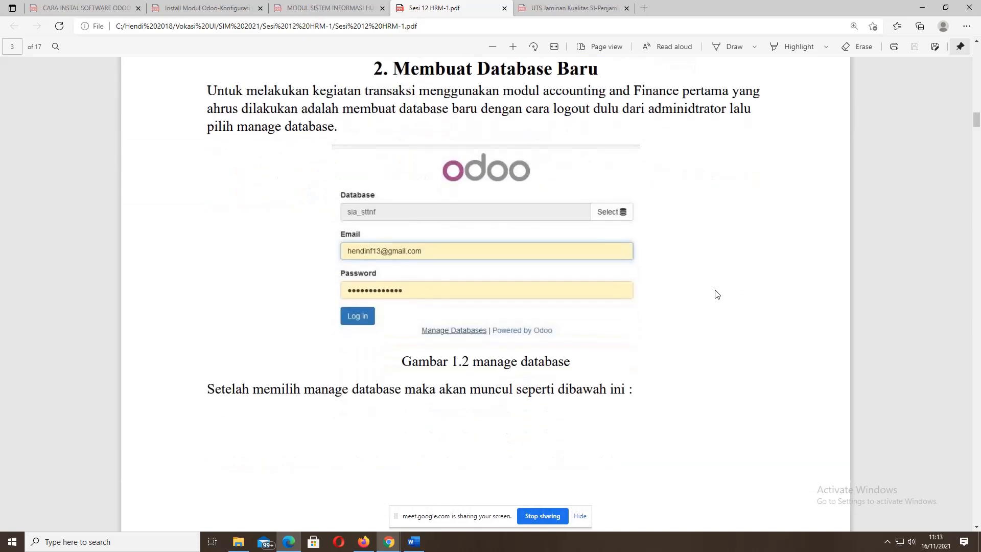
pyautogui.scroll(4, 716, 294)
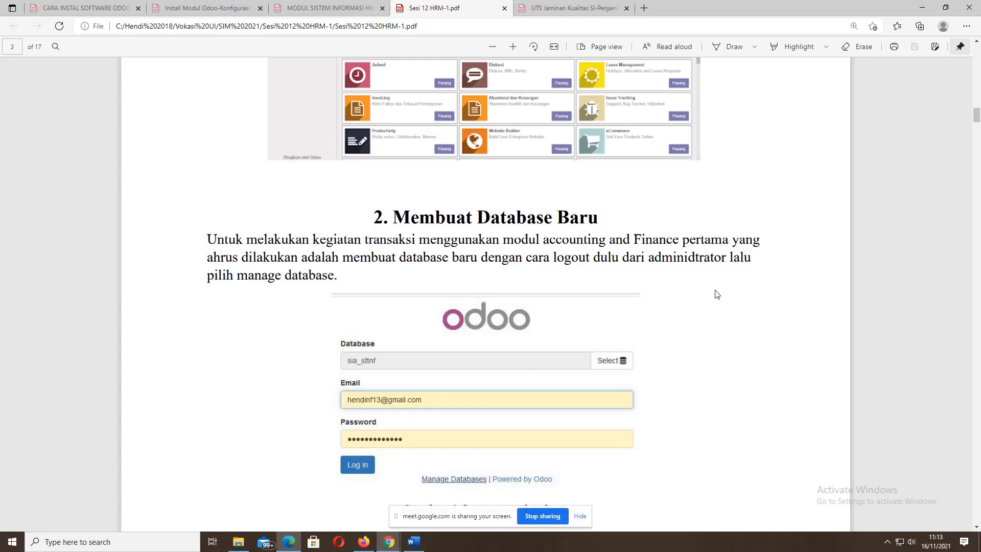
pyautogui.scroll(-2, 717, 294)
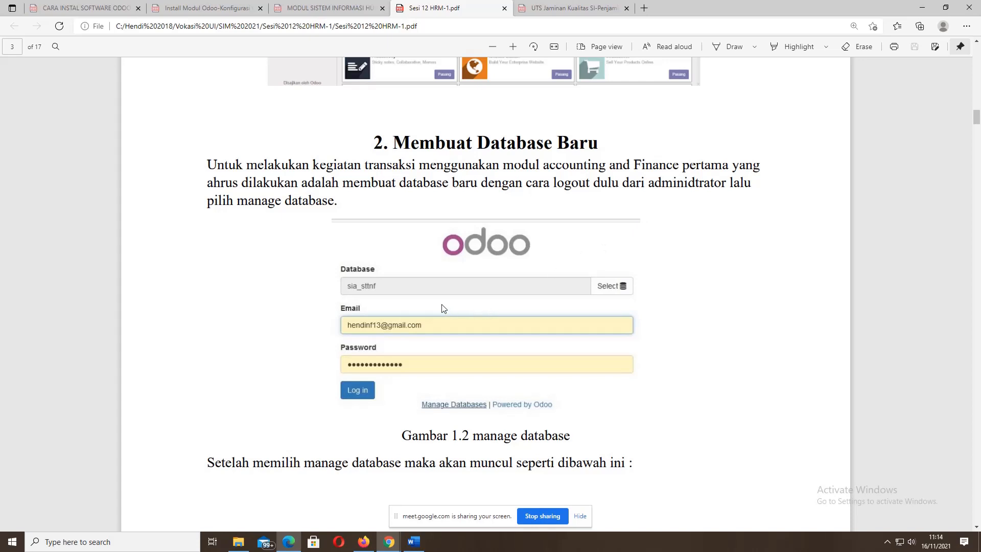
pyautogui.scroll(-6, 442, 308)
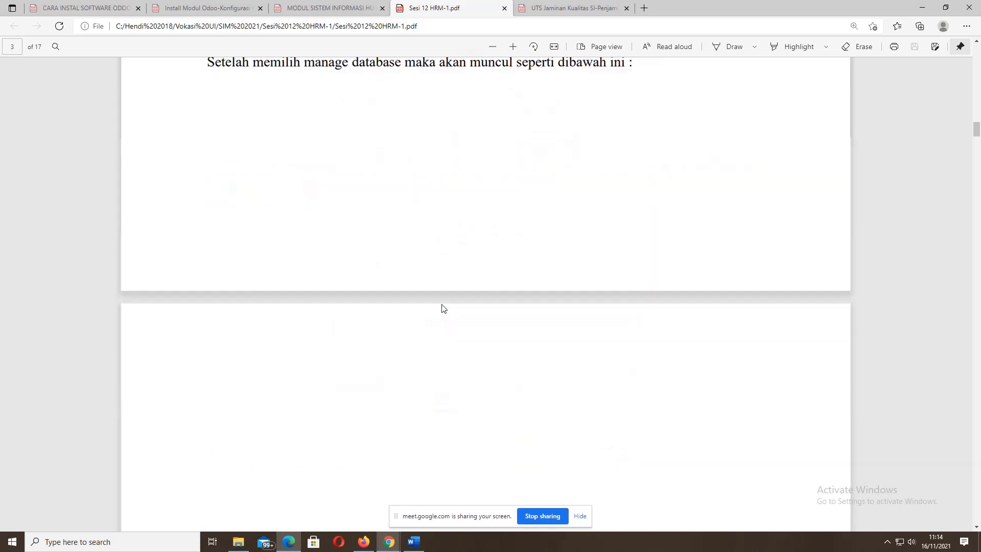
pyautogui.scroll(7, 442, 308)
pyautogui.scroll(-5, 442, 308)
pyautogui.scroll(-10, 442, 306)
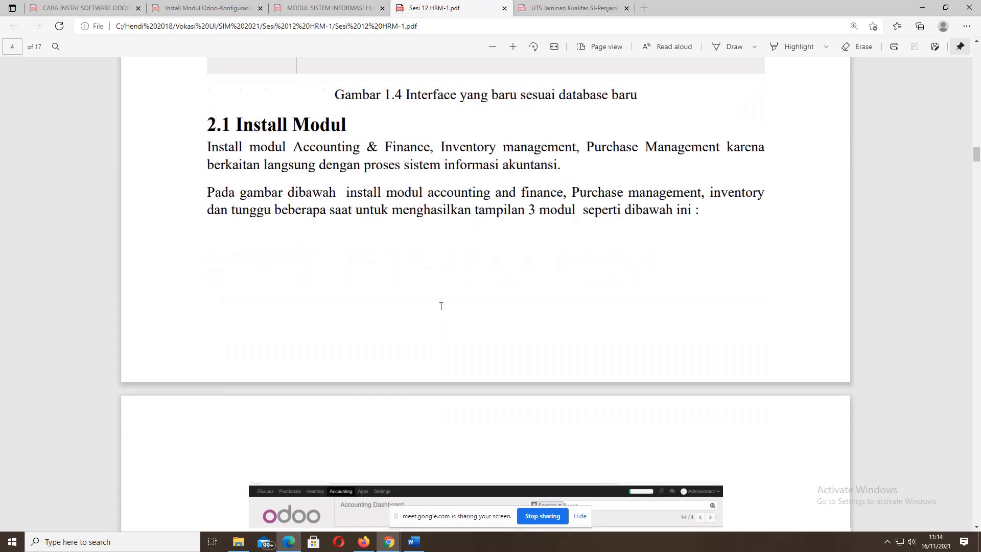
pyautogui.scroll(-15, 442, 309)
pyautogui.scroll(-10, 441, 306)
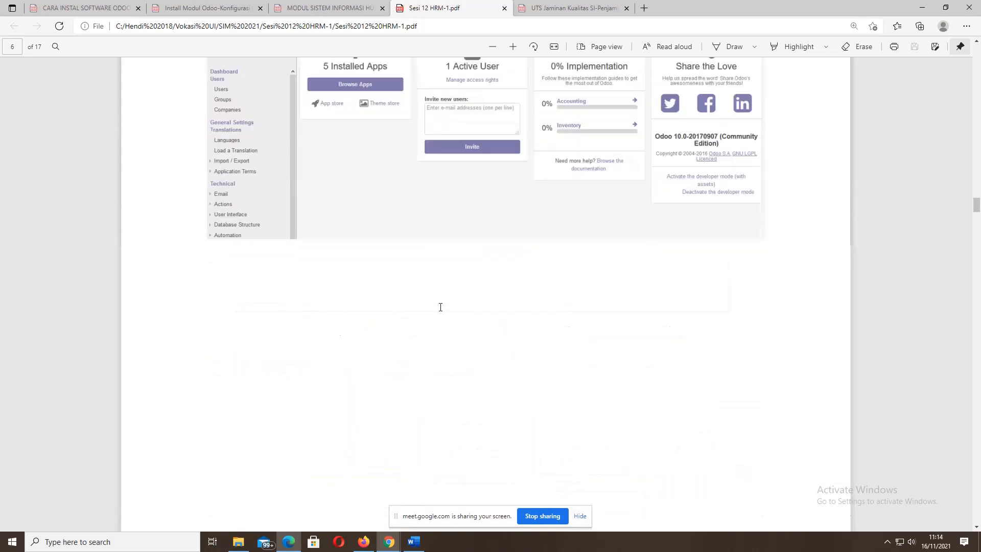
pyautogui.scroll(12, 441, 307)
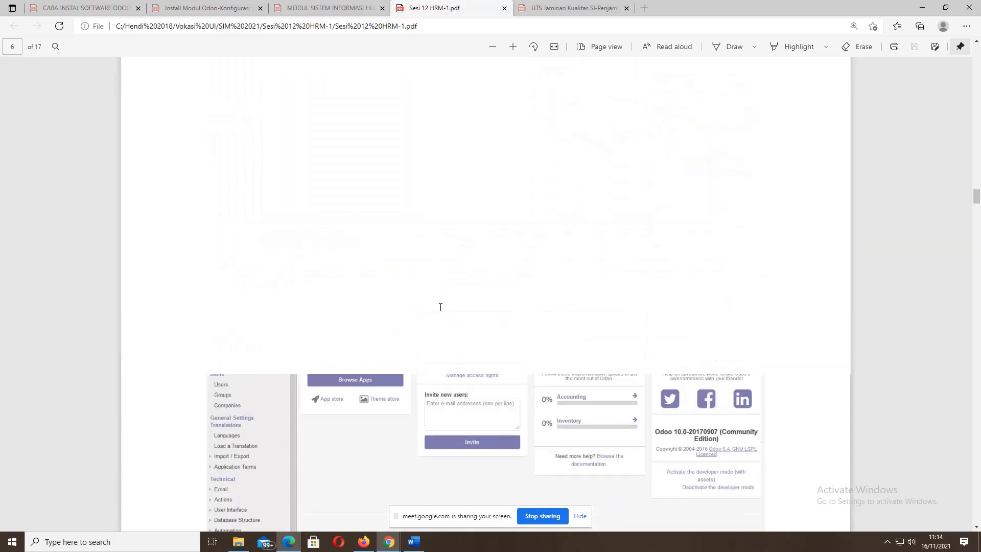
pyautogui.scroll(12, 441, 306)
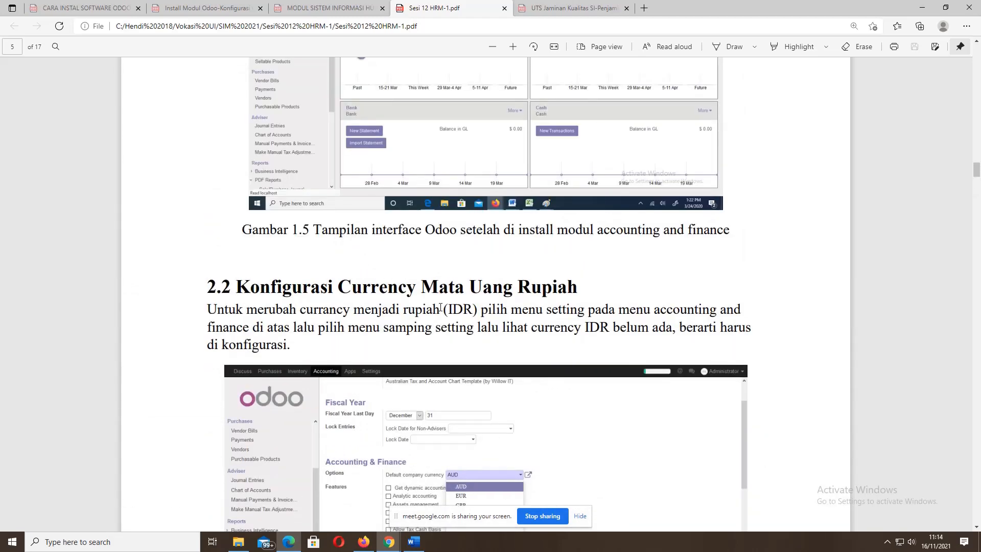
pyautogui.scroll(-3, 440, 307)
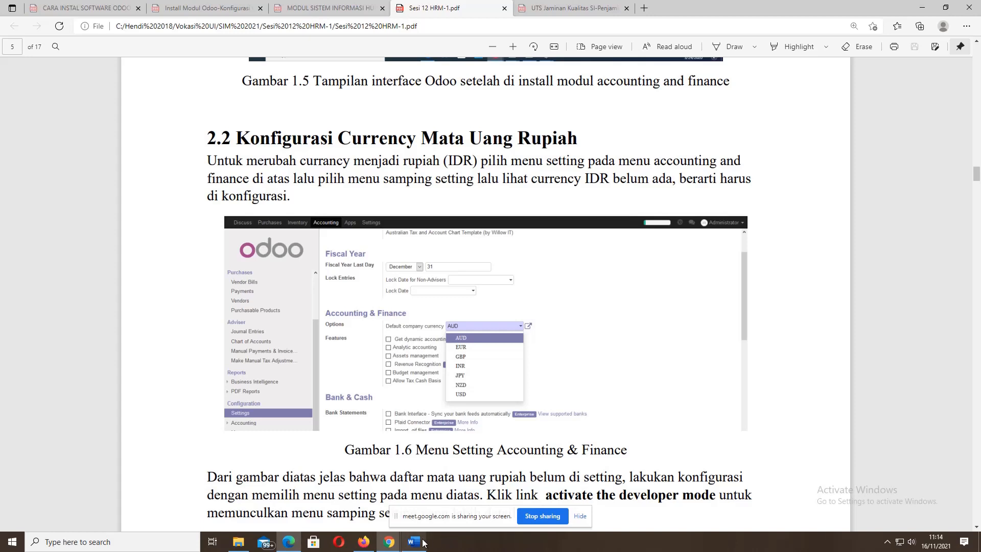
pyautogui.click(364, 543)
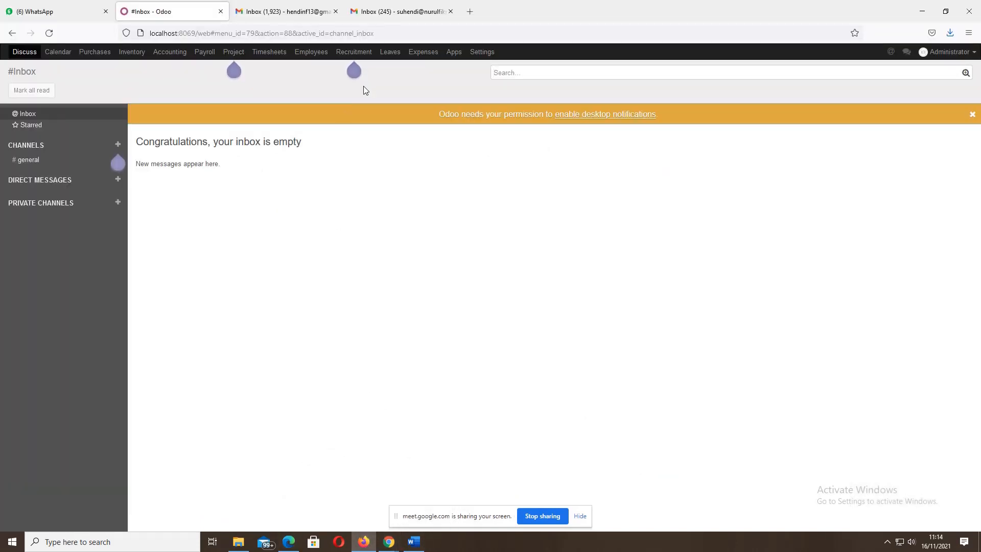
# - Visit Expenses, Leaves, Recruitment, Employees and Timesheets, ending on the empty Projects board
pyautogui.click(435, 56)
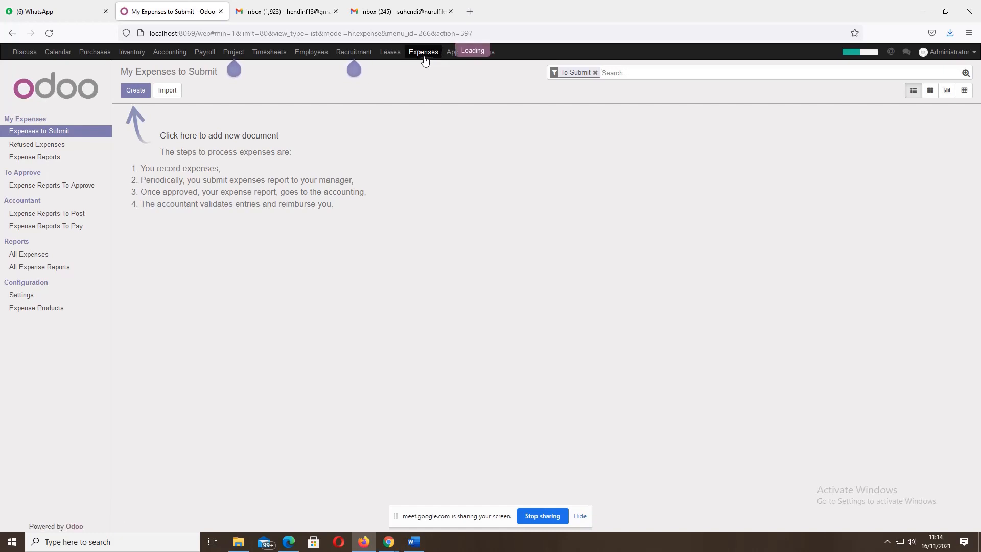
pyautogui.click(392, 56)
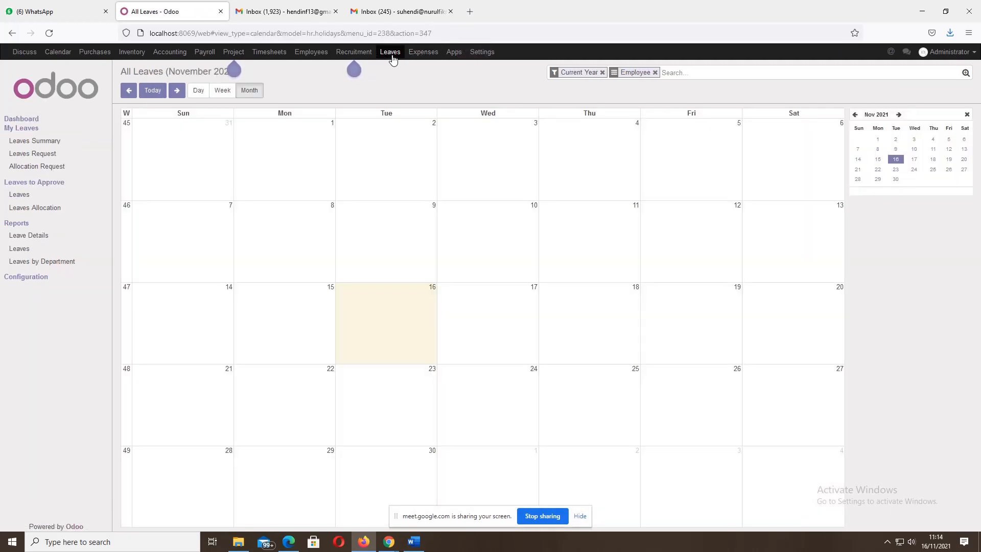
pyautogui.click(359, 57)
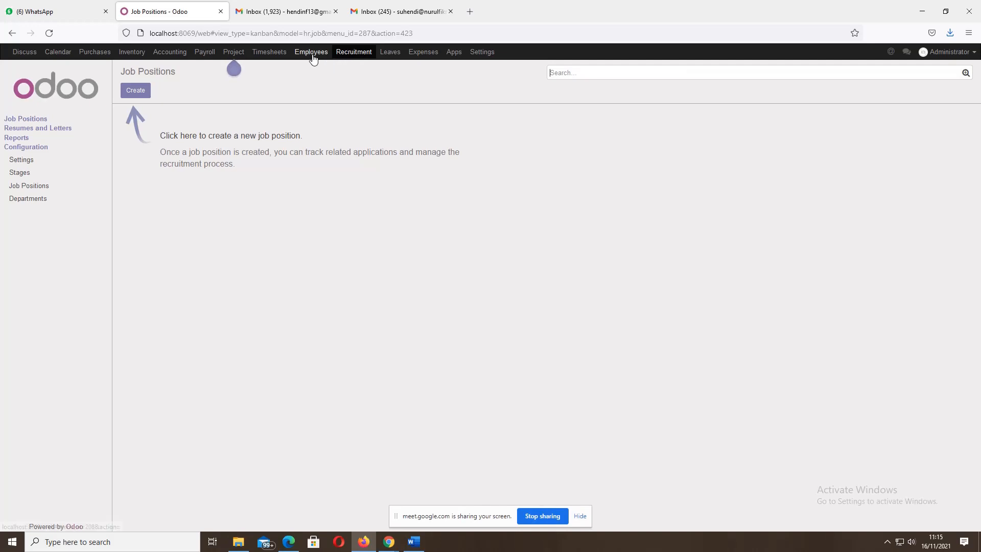
pyautogui.click(313, 57)
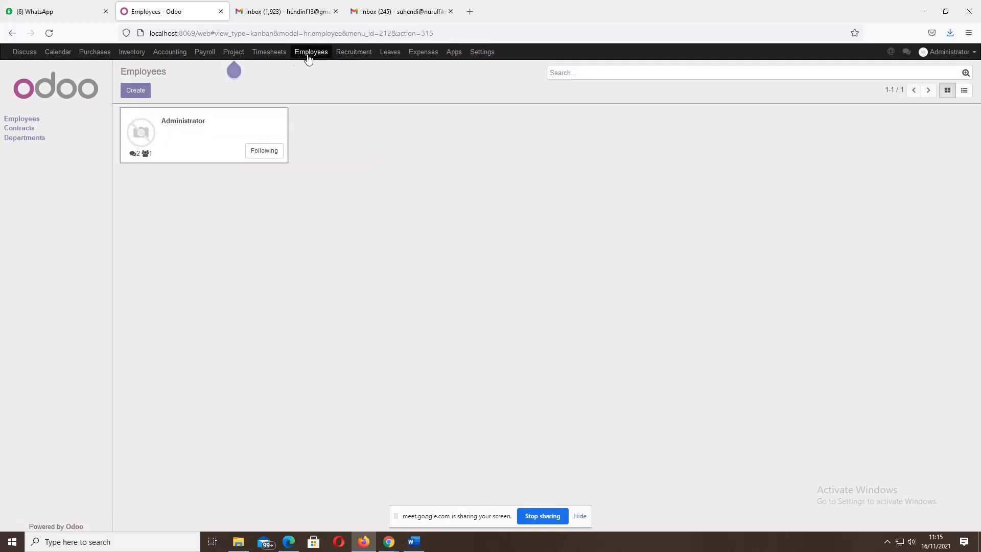
pyautogui.click(270, 57)
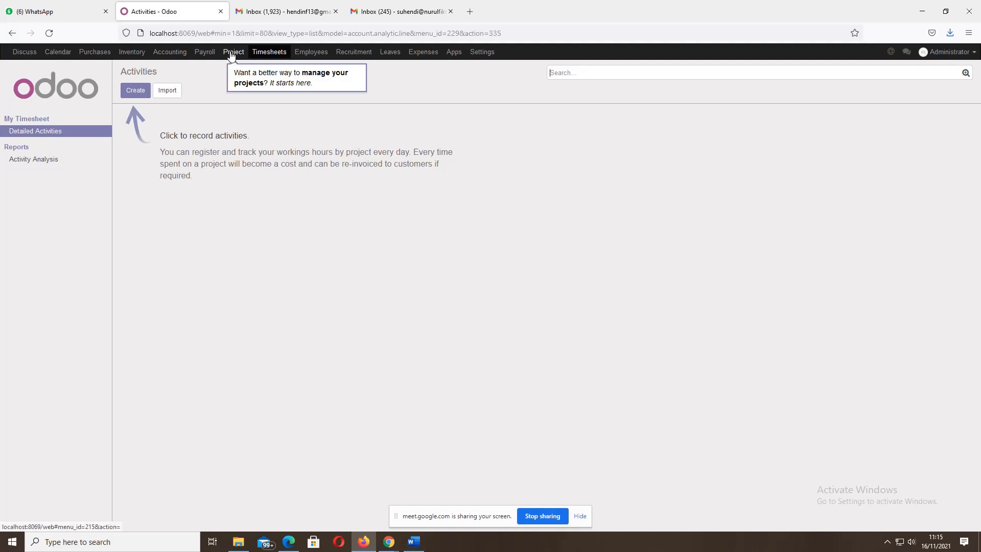
pyautogui.click(231, 53)
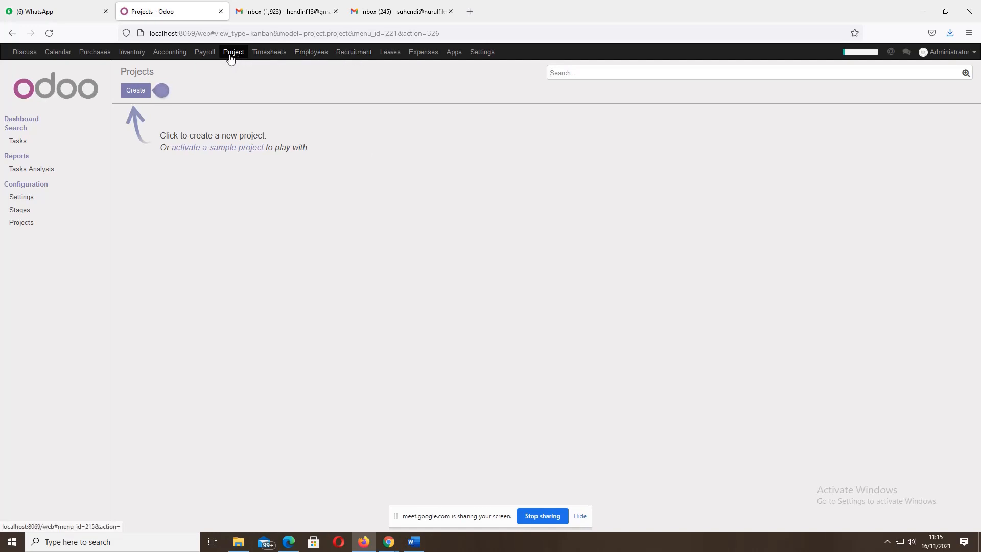
# - Visit Payroll, Accounting, Inventory, Purchases, Calendar and Discuss, then open Settings showing 12 installed apps
pyautogui.click(204, 53)
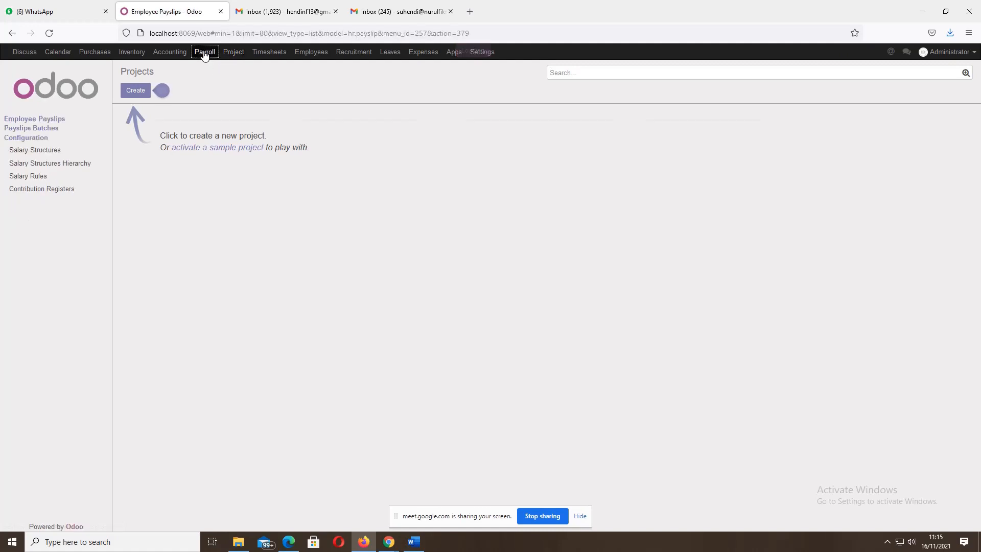
pyautogui.click(171, 53)
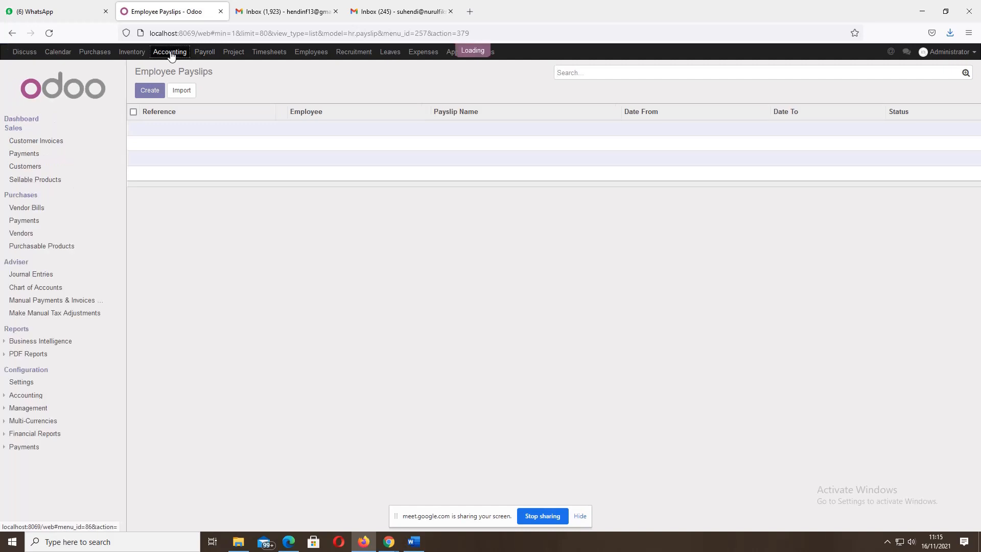
pyautogui.click(133, 52)
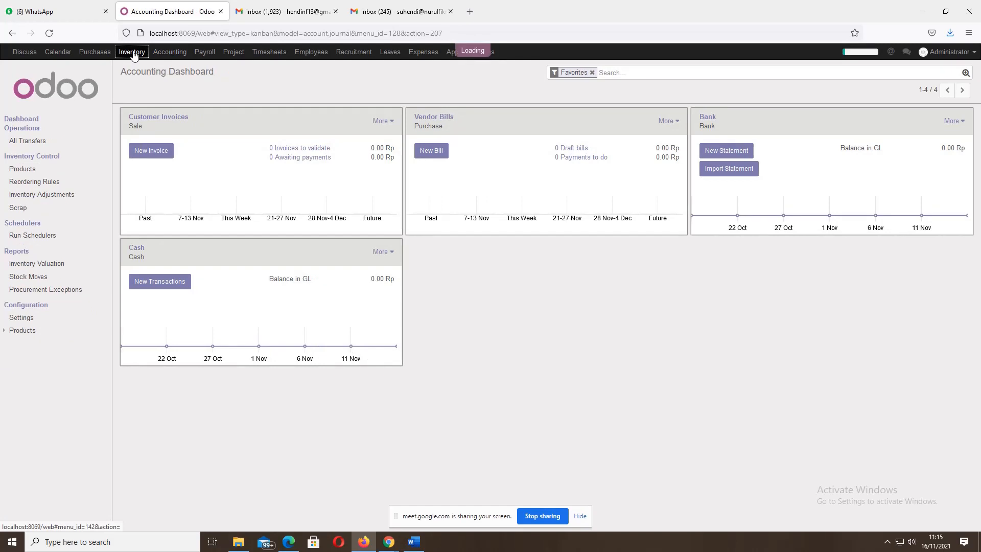
pyautogui.click(94, 53)
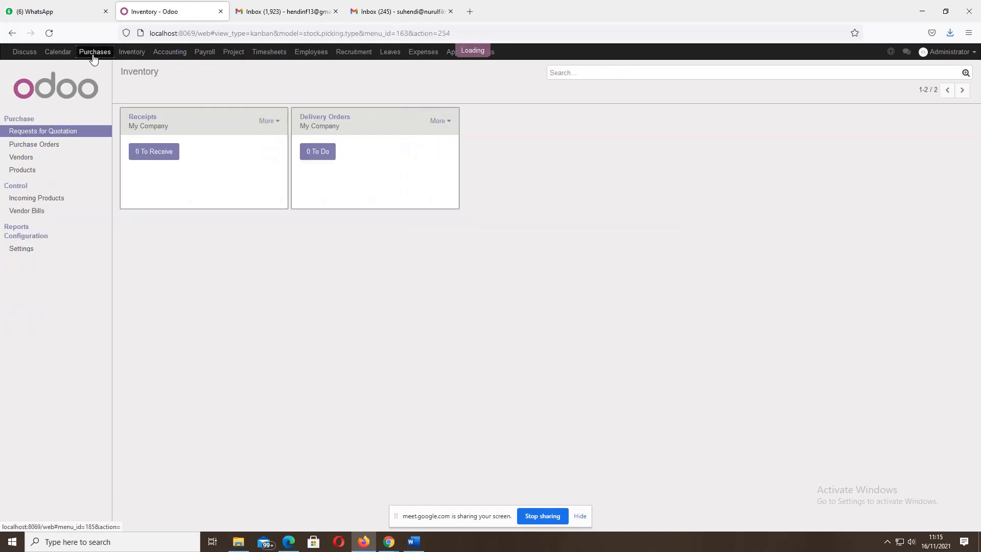
pyautogui.click(60, 53)
pyautogui.click(28, 53)
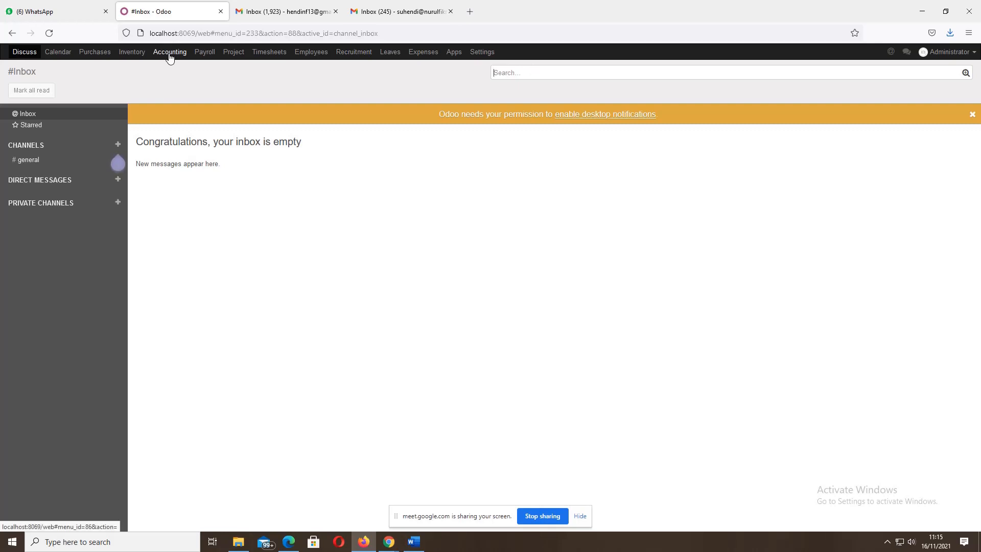
pyautogui.click(483, 53)
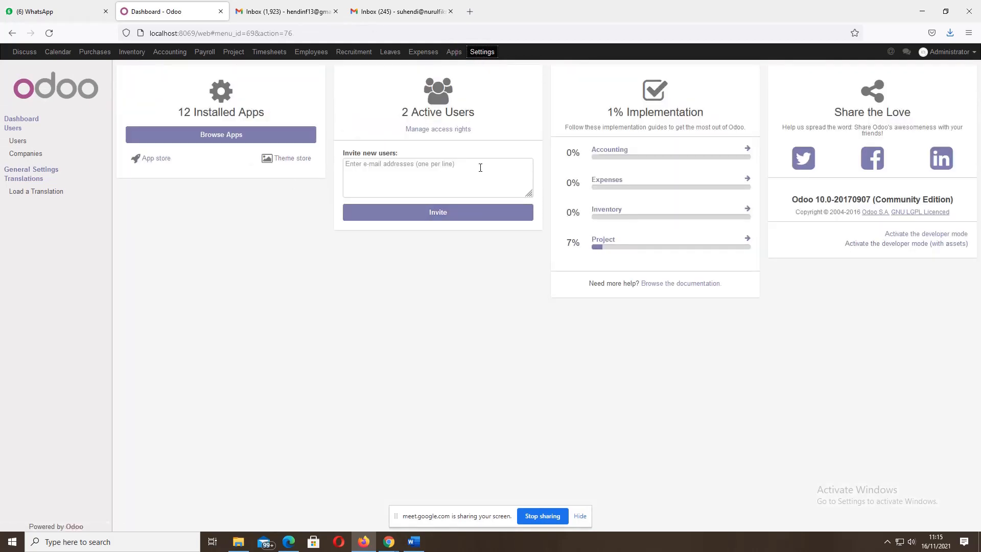
# - Activate developer mode and reload Settings so the Technical section appears
pyautogui.click(484, 52)
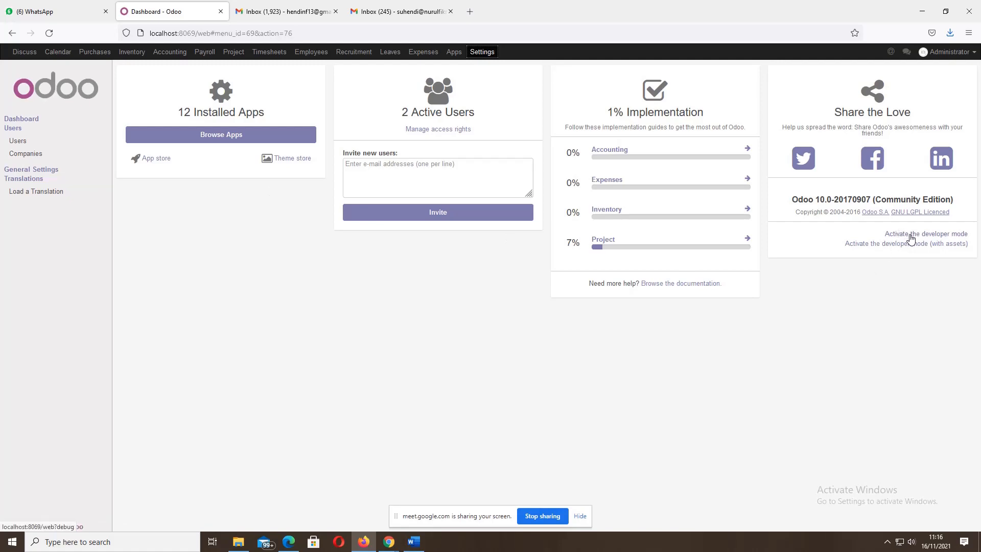
pyautogui.click(911, 235)
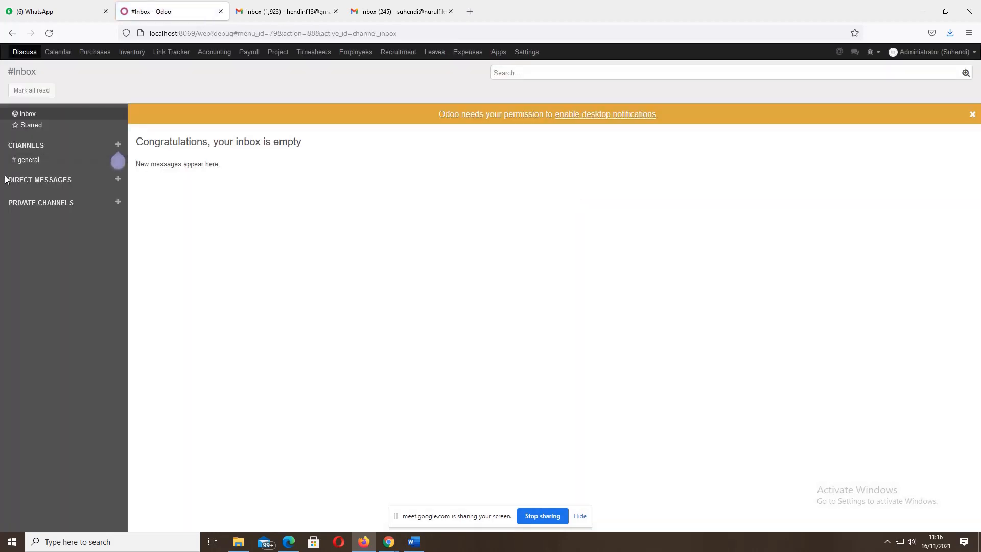
pyautogui.click(526, 52)
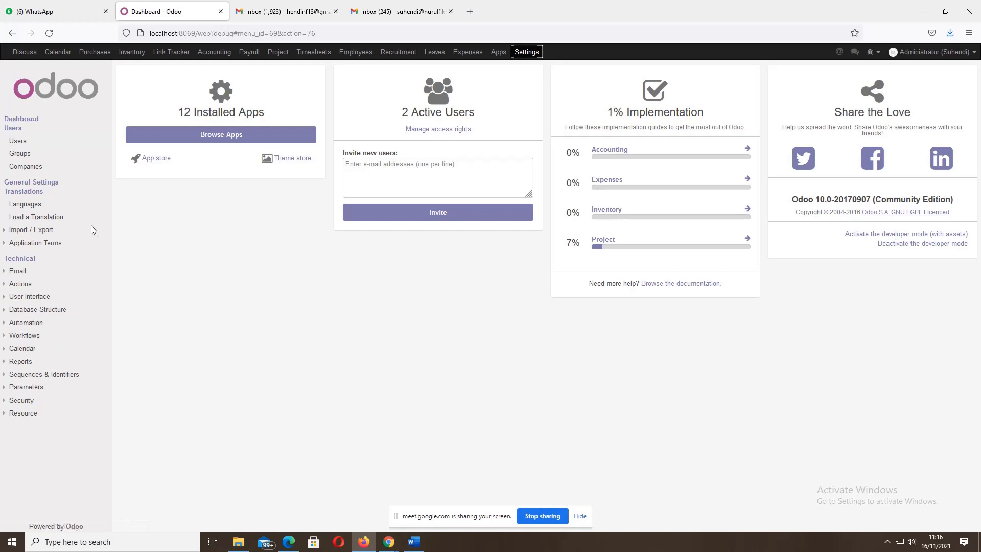
# - Enable and save multi-currency support in General Settings, then go to the Accounting dashboard
pyautogui.click(48, 186)
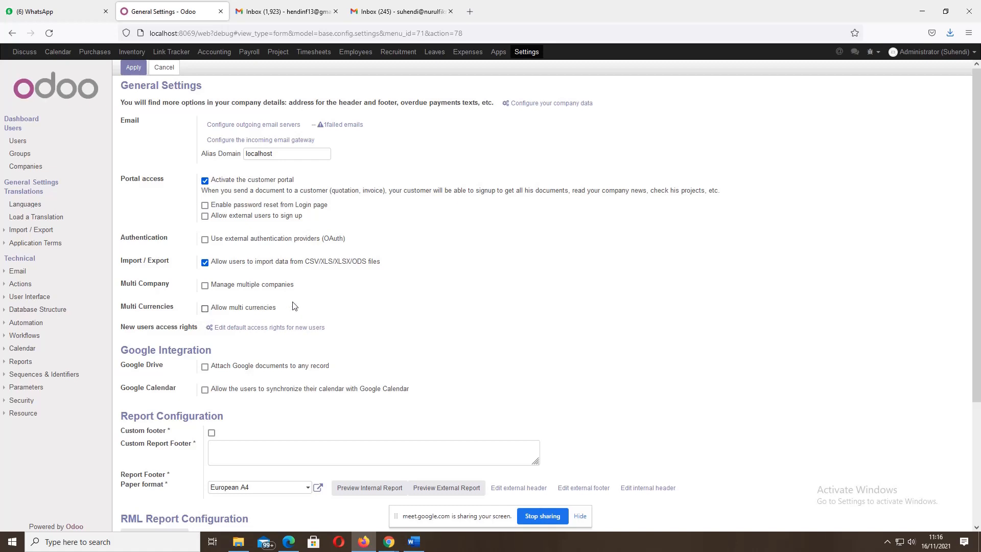
pyautogui.click(204, 309)
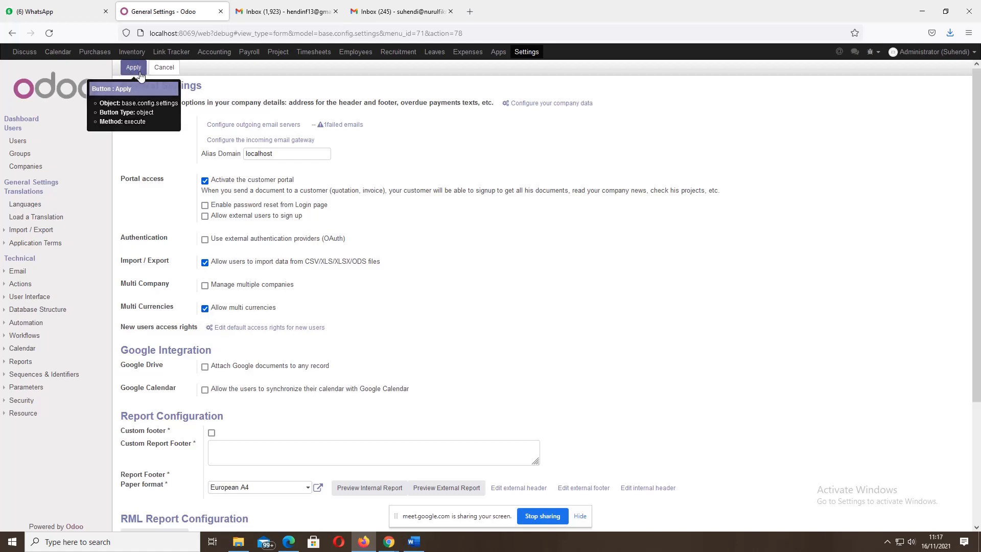
pyautogui.click(172, 69)
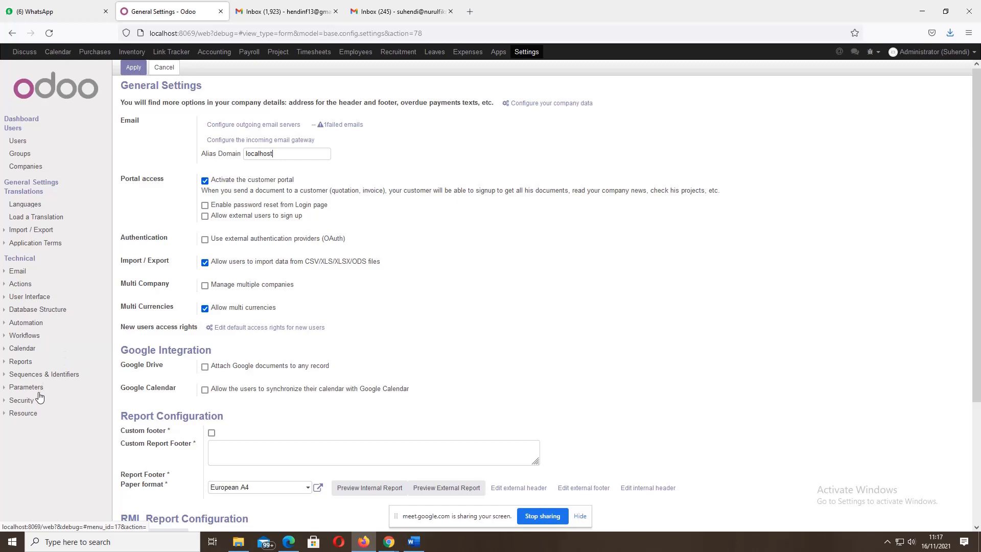
pyautogui.click(214, 53)
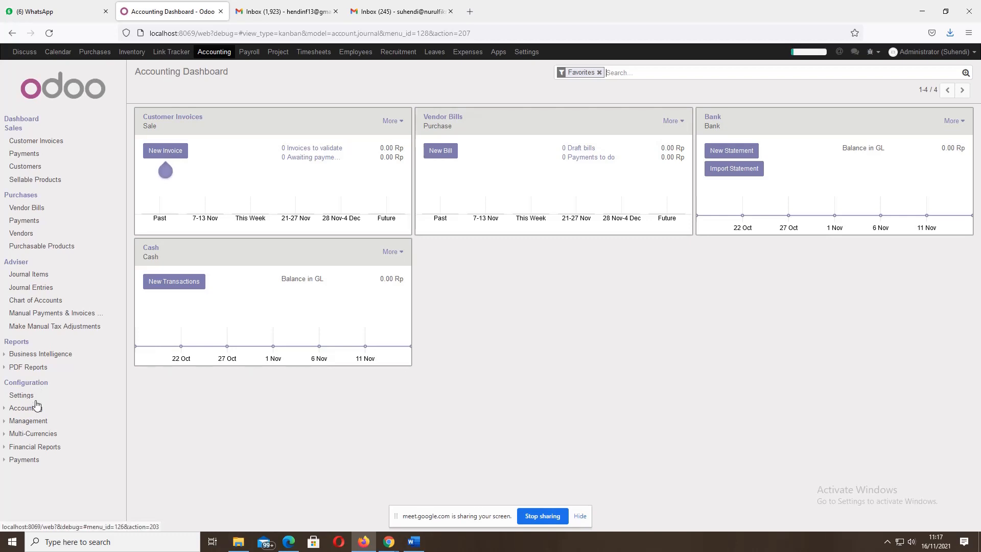
# - Open Configuration > Multi-Currencies > Currencies and open the IDR currency record (rate 1.000000, Rp)
pyautogui.click(7, 435)
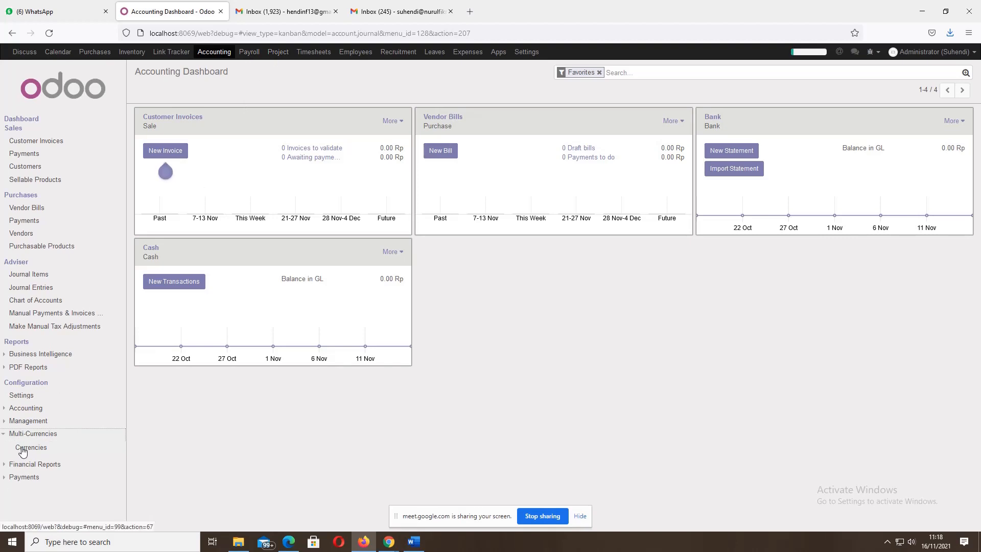
pyautogui.click(31, 448)
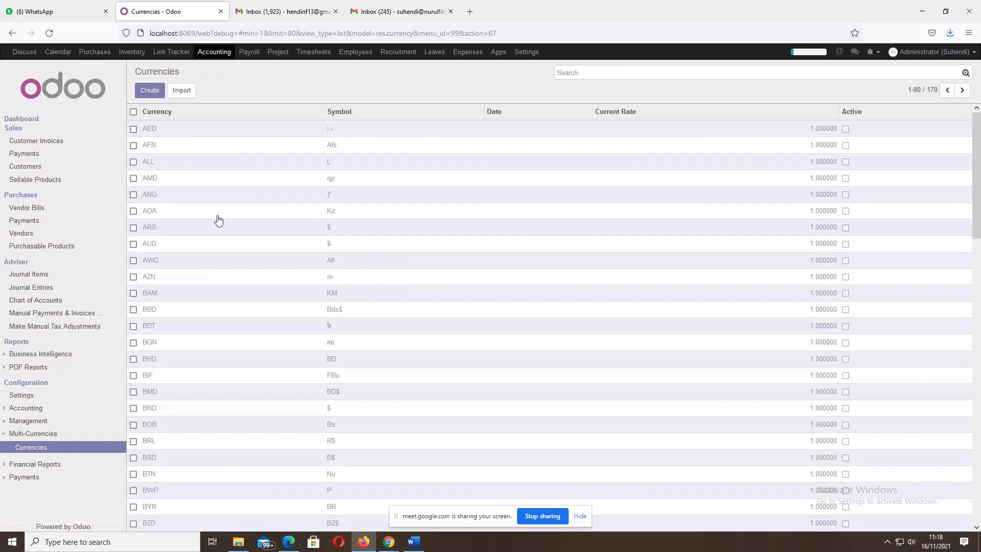
pyautogui.scroll(-5, 217, 225)
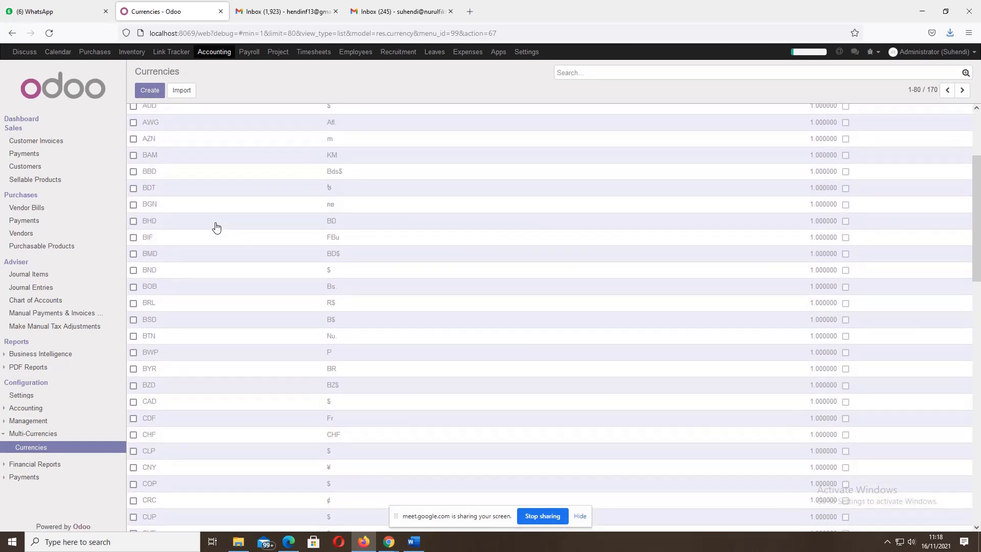
pyautogui.scroll(-15, 217, 227)
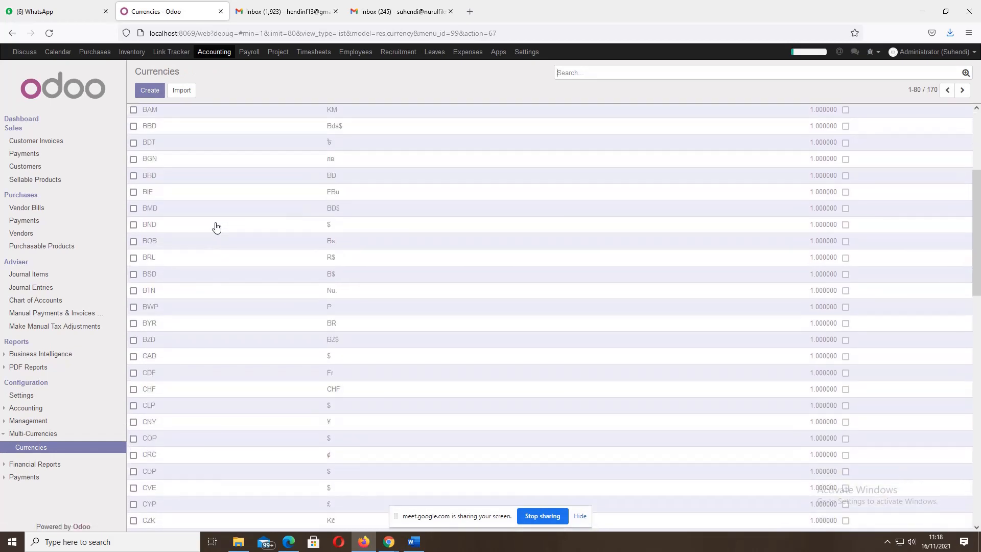
pyautogui.scroll(-10, 214, 229)
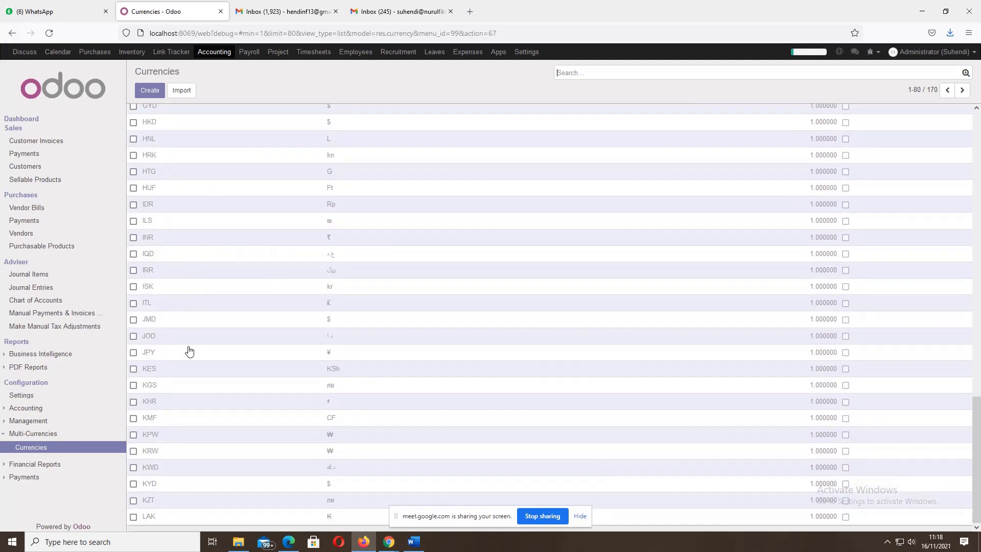
pyautogui.scroll(2, 188, 350)
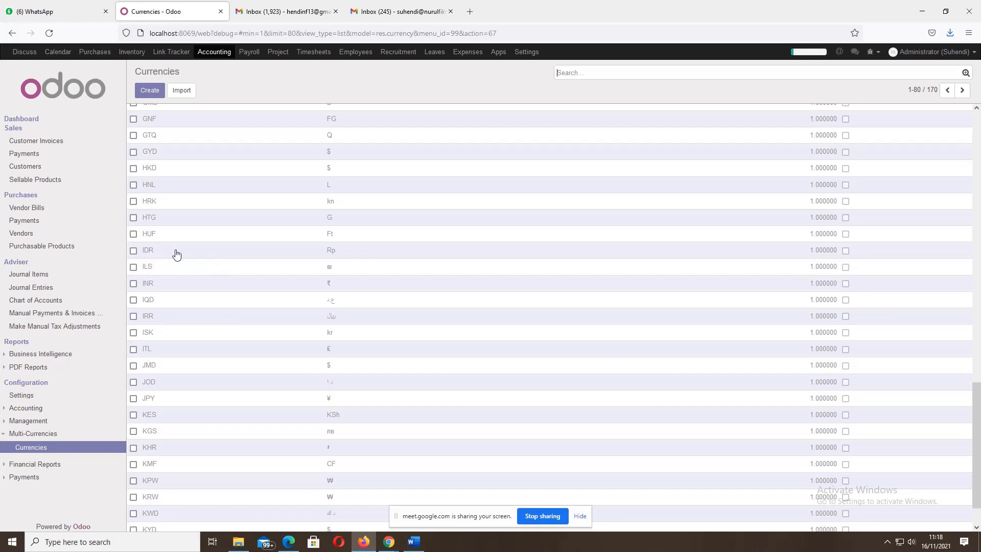
pyautogui.click(234, 256)
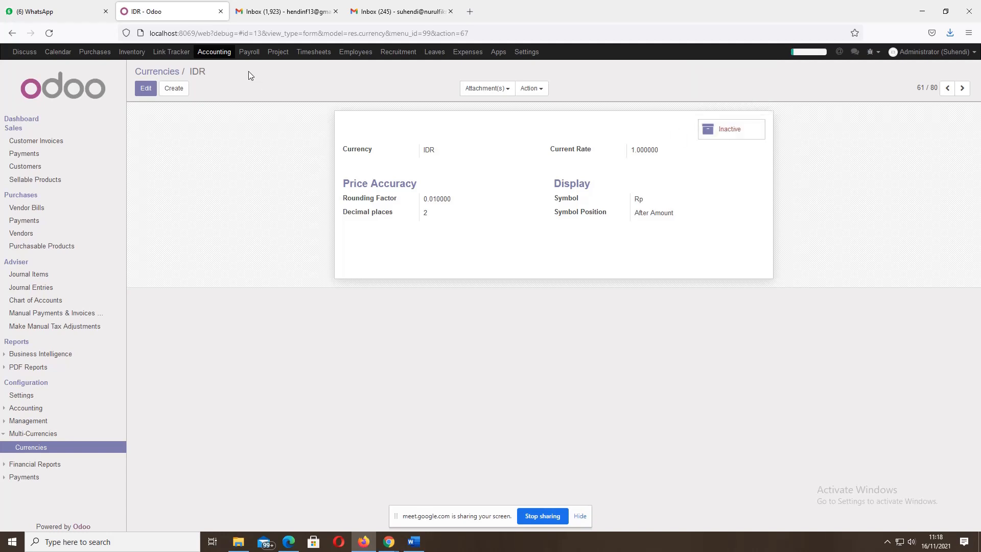
pyautogui.click(145, 89)
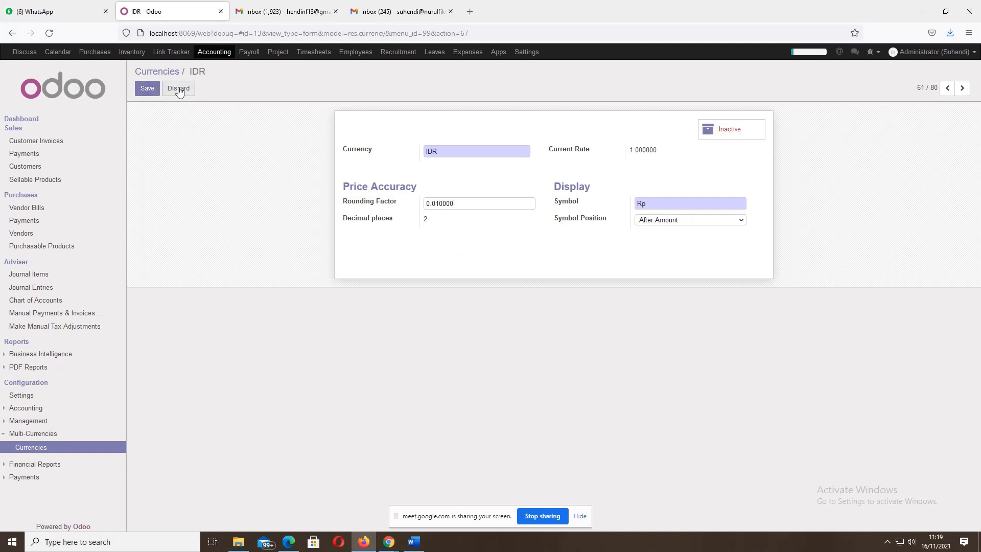
pyautogui.click(179, 90)
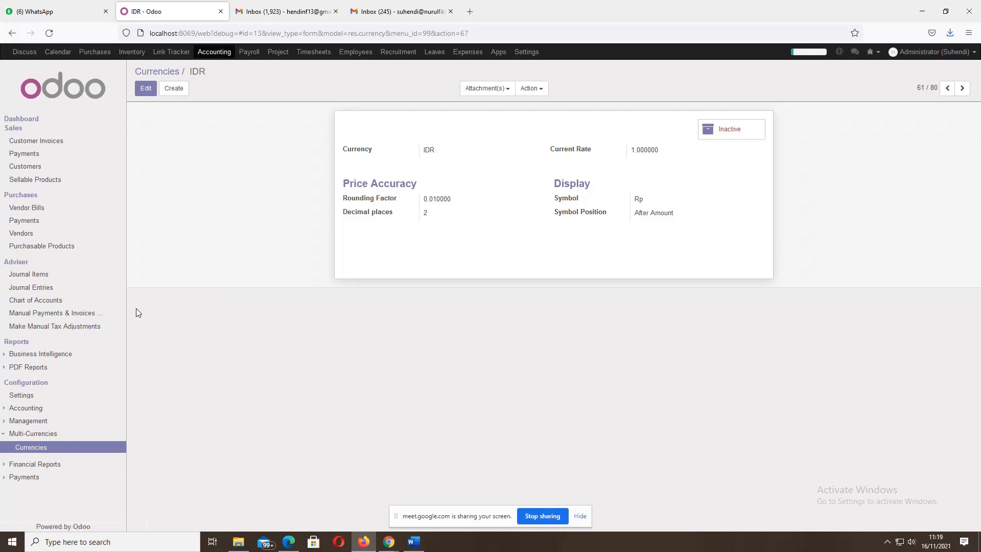
pyautogui.moveTo(389, 541)
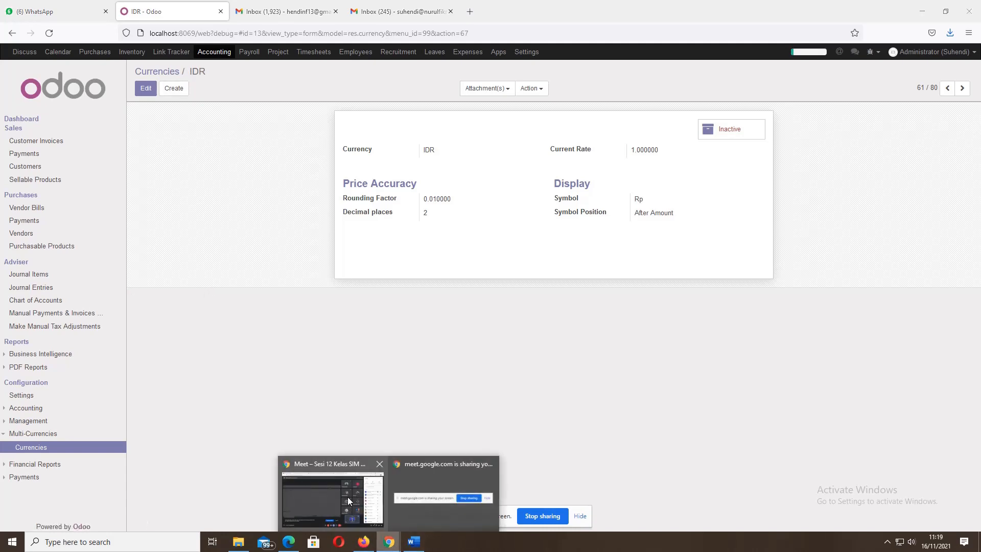
# - Stop presenting in Meet, review the student's PT Maju Jaya company screen, then bring up the HRM PDF
pyautogui.click(347, 497)
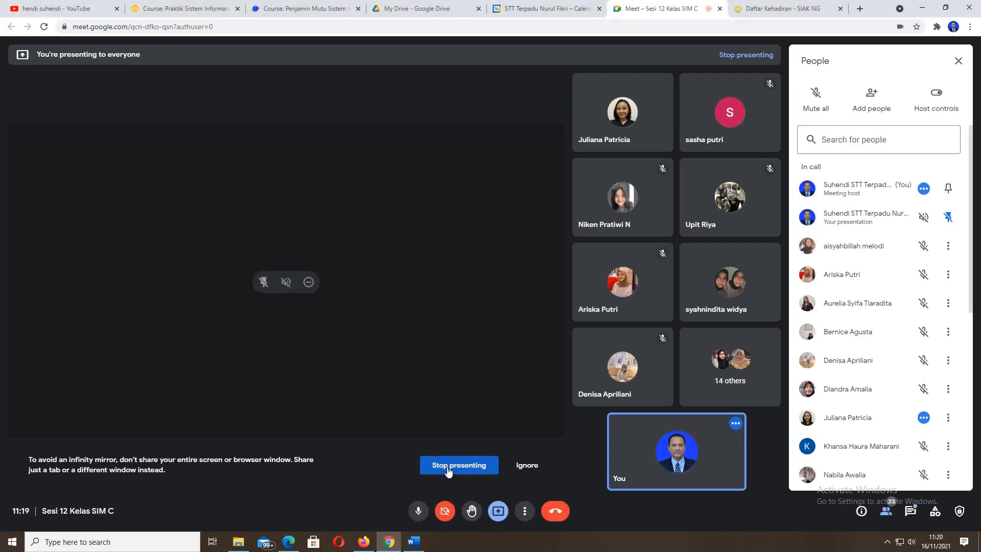
pyautogui.click(448, 470)
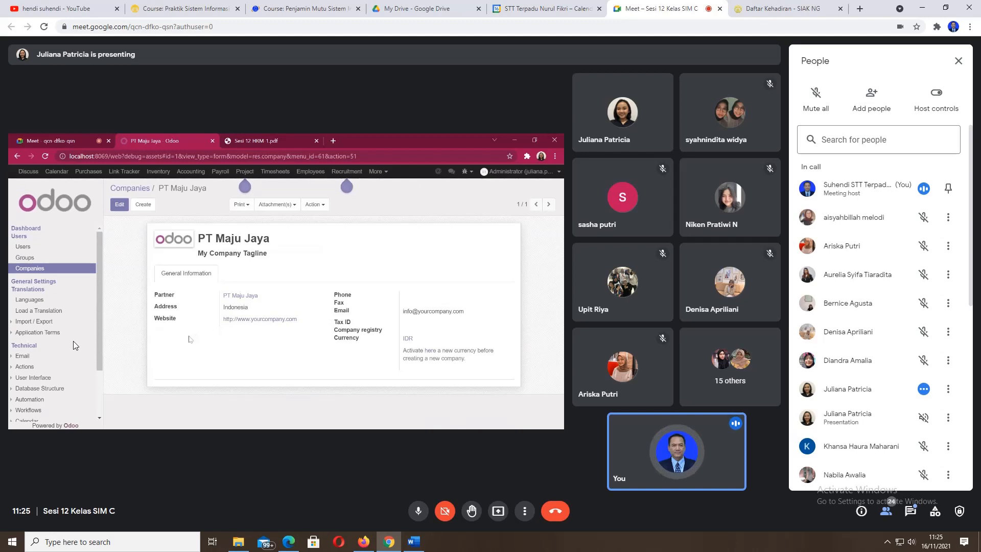
pyautogui.click(294, 546)
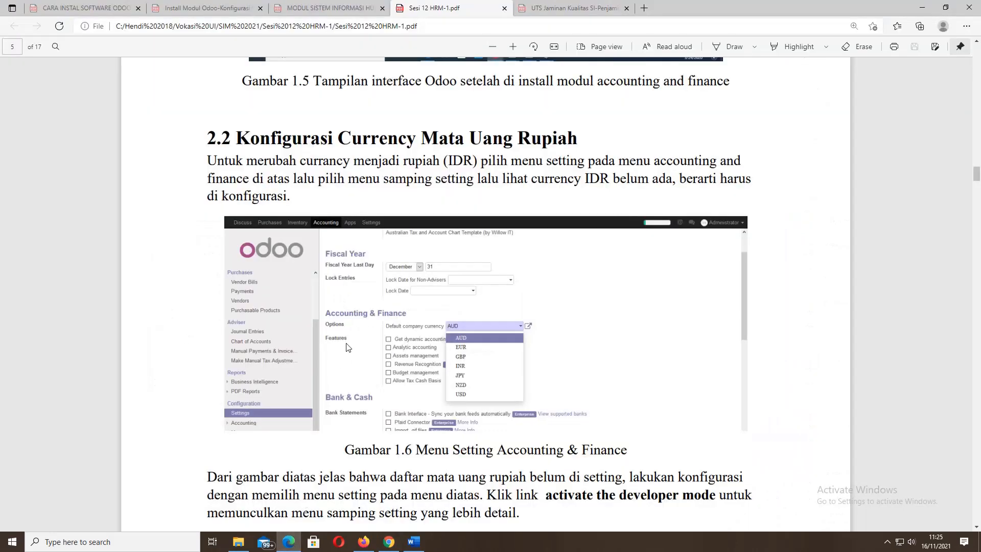
# - Scroll the HRM-1 PDF from page 5 to section 3.1 Create Grup User Login Manager Dan Staff
pyautogui.scroll(-15, 362, 322)
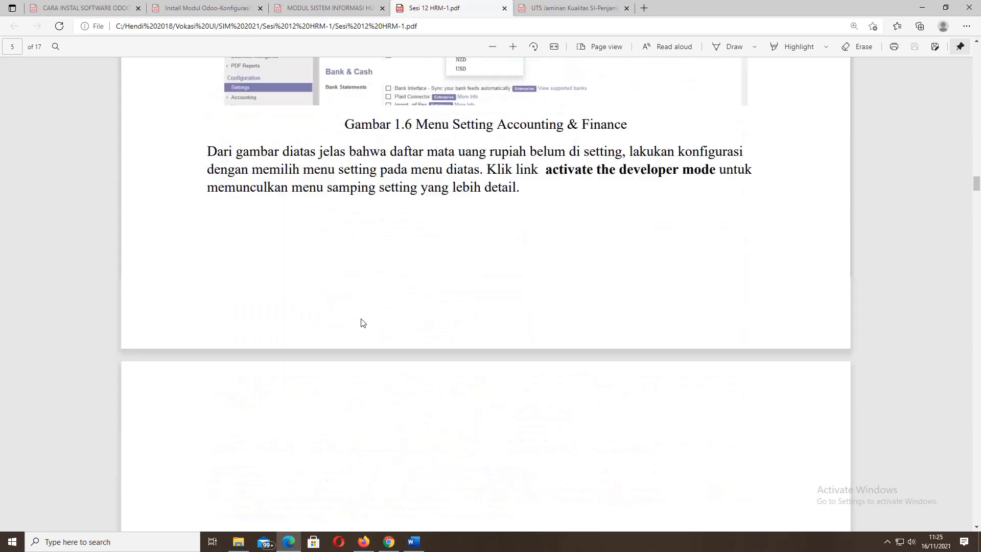
pyautogui.scroll(-12, 361, 322)
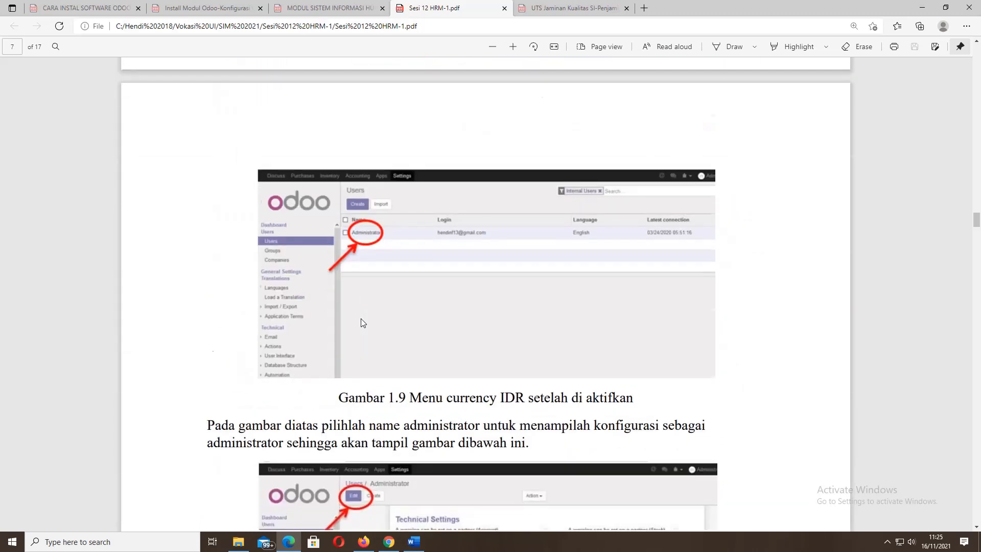
pyautogui.scroll(-15, 361, 322)
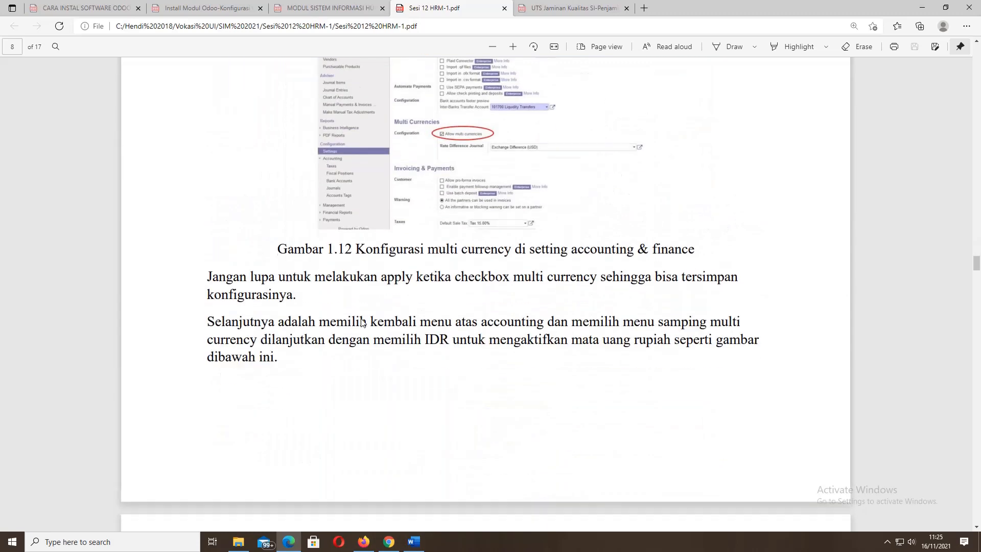
pyautogui.scroll(-15, 361, 322)
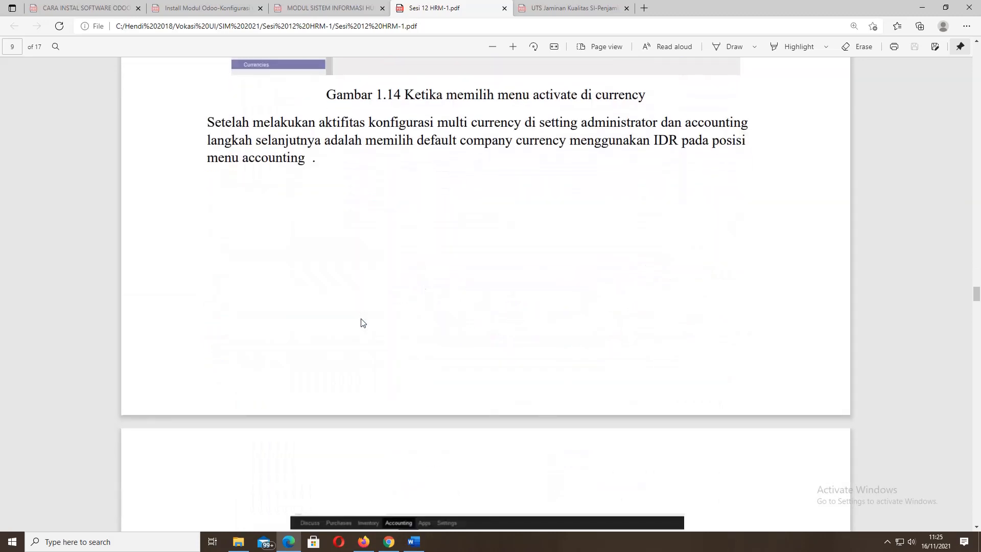
pyautogui.scroll(-15, 361, 322)
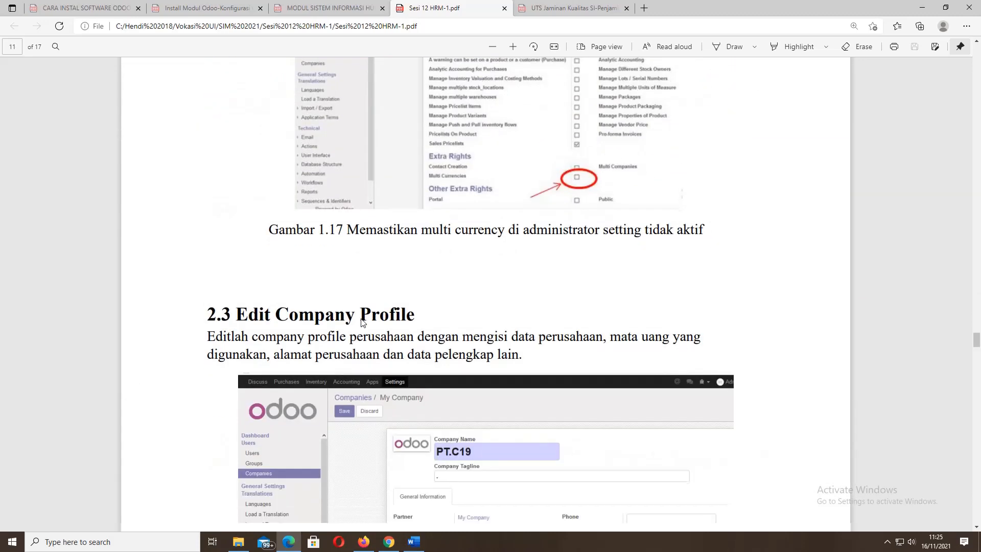
pyautogui.scroll(-10, 361, 322)
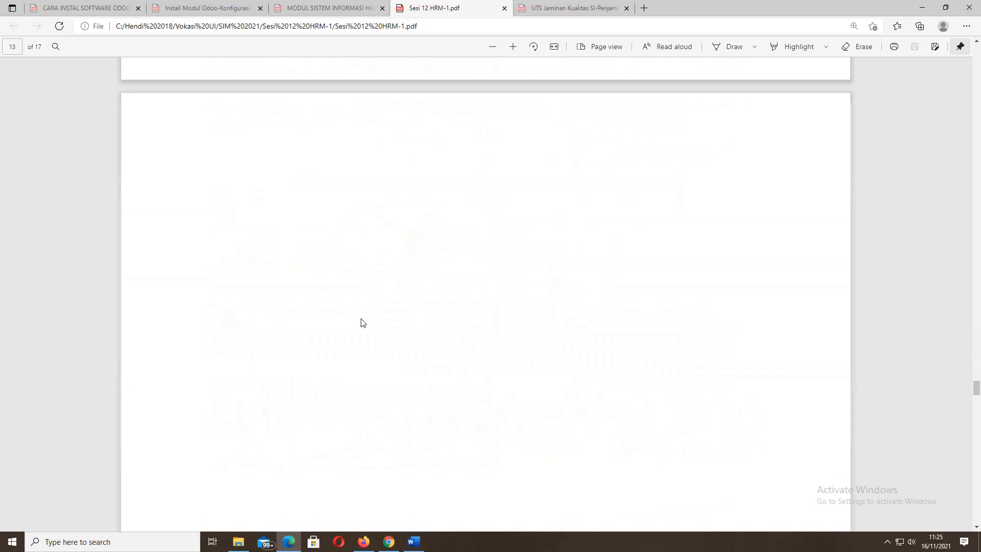
pyautogui.scroll(8, 361, 322)
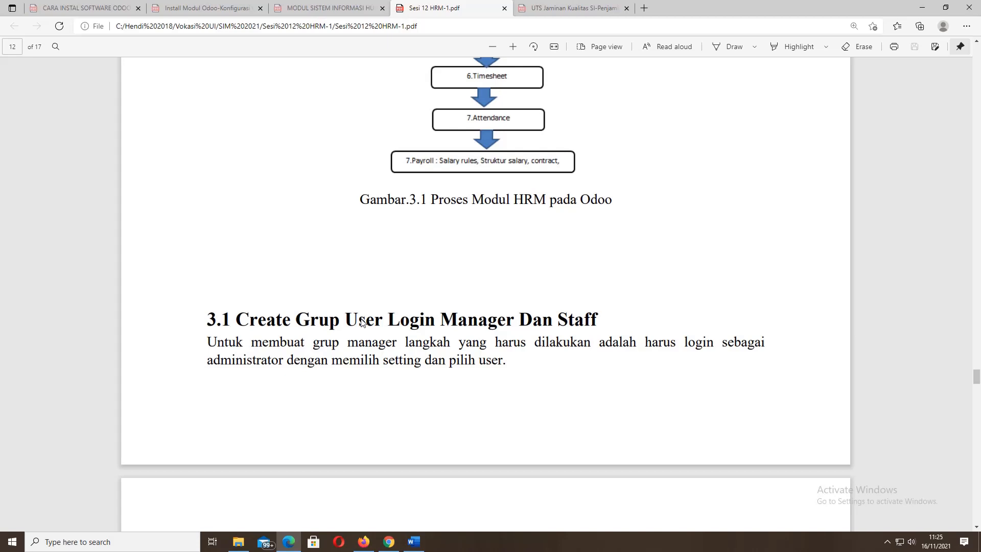
pyautogui.scroll(-2, 361, 322)
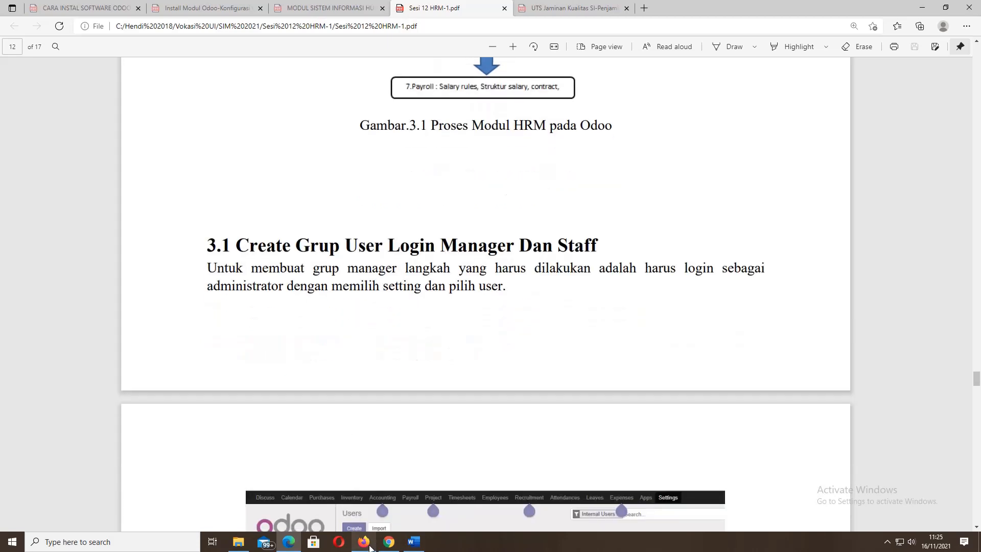
# - Show the Odoo IDR currency form in Firefox, then return to the Meet call in Chrome
pyautogui.click(369, 544)
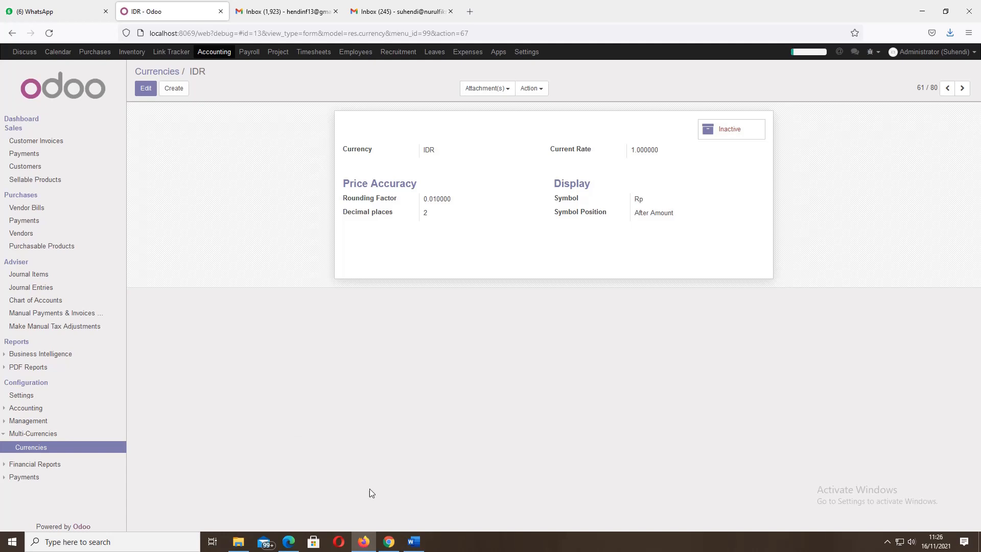
pyautogui.click(389, 541)
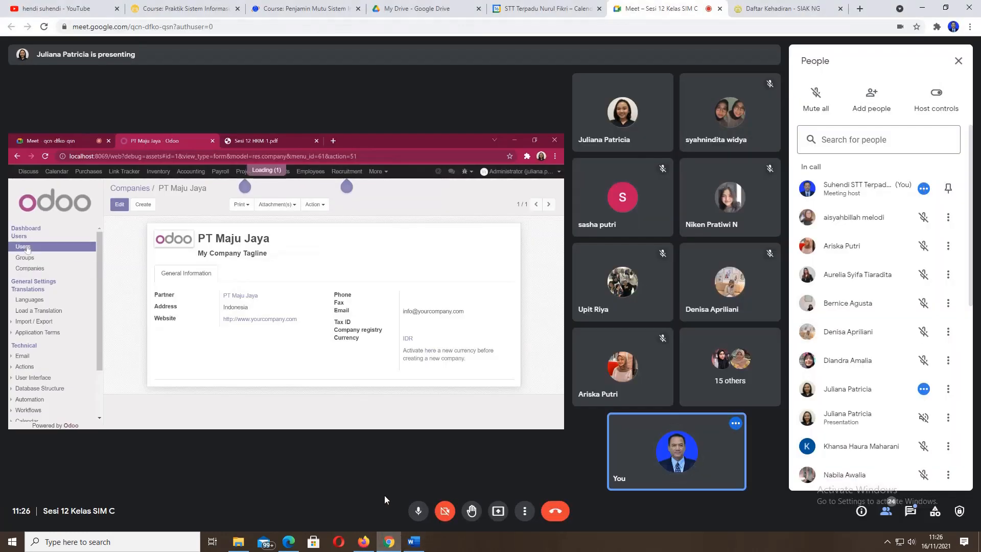
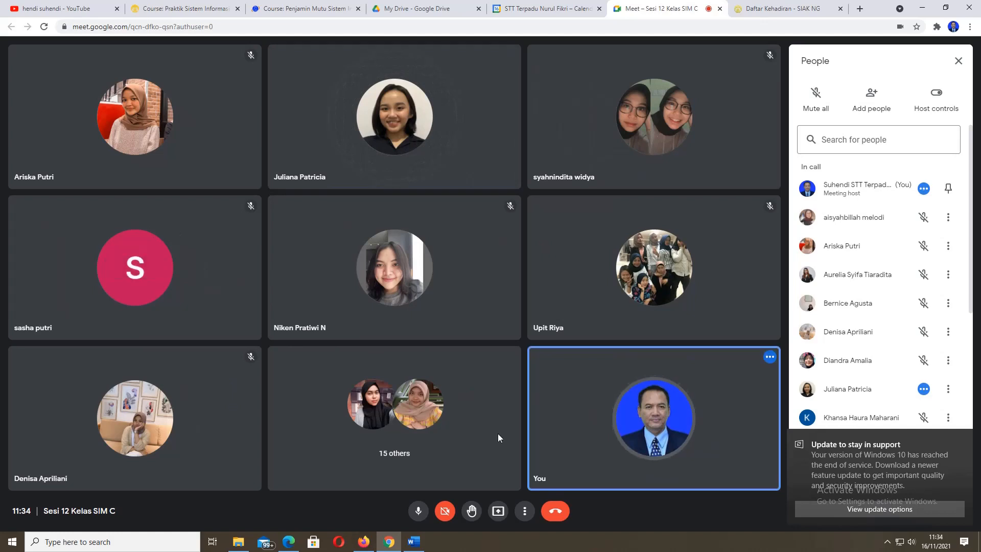
# - Present the entire screen to everyone in the Meet call, with the HRM PDF in front
pyautogui.click(498, 512)
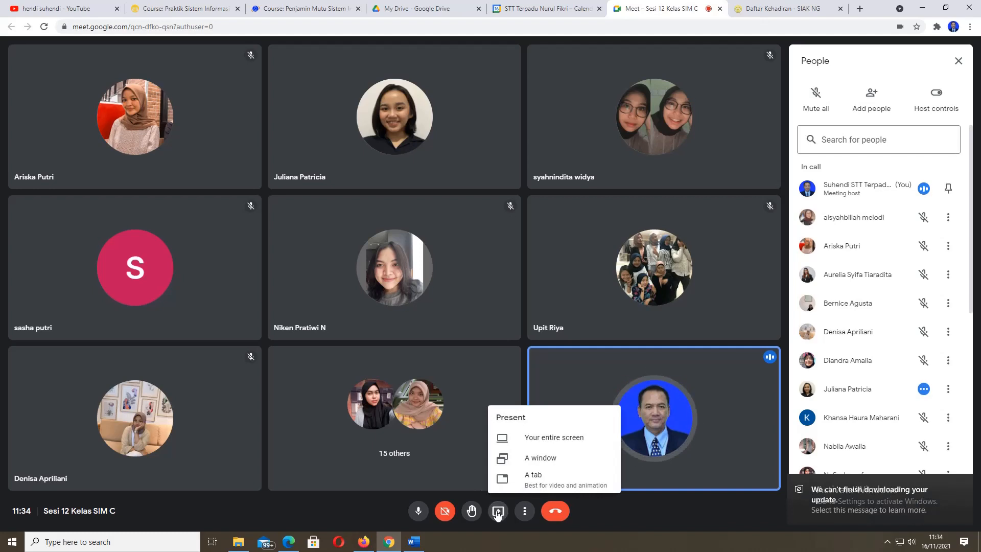
pyautogui.click(530, 439)
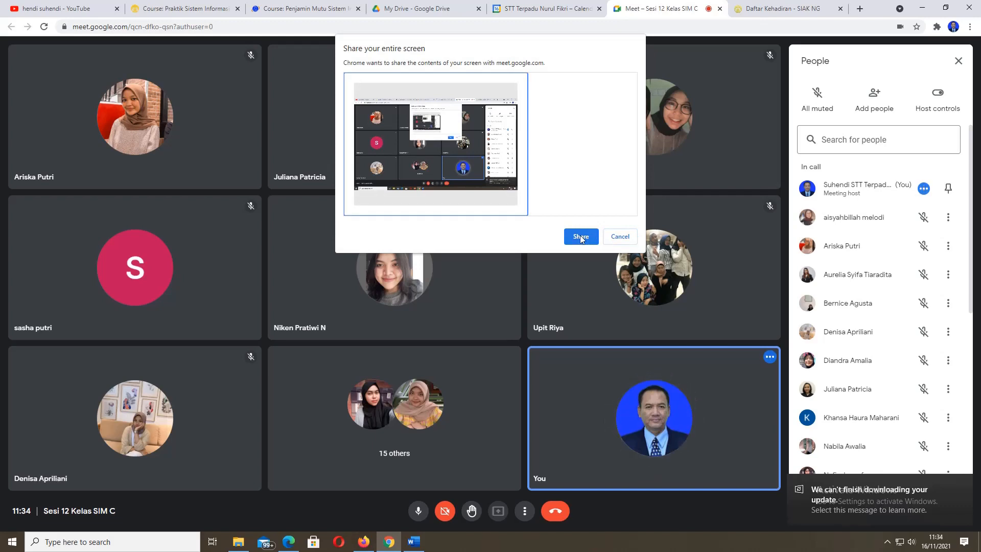
pyautogui.click(580, 236)
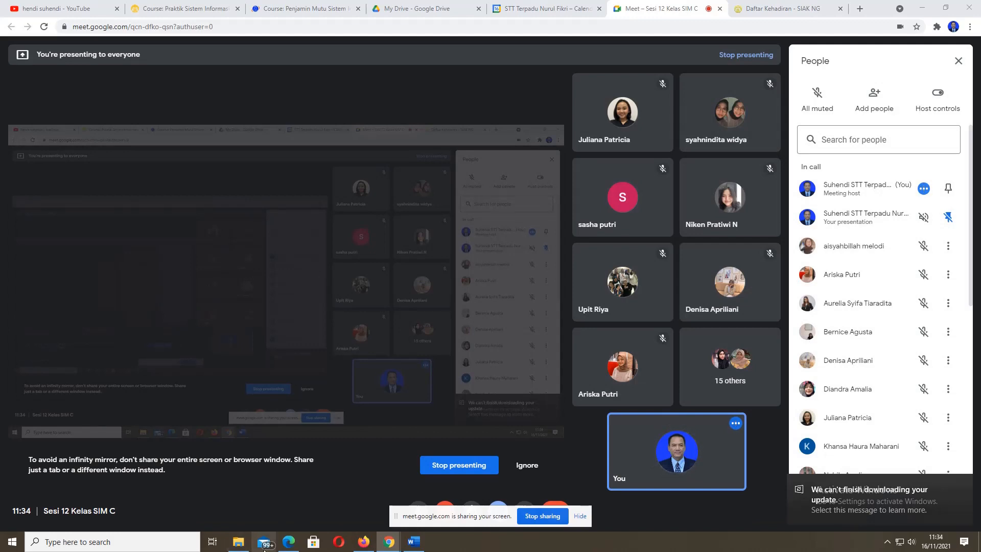
pyautogui.click(289, 540)
# - Scroll the HRM-1 PDF from page 13 to page 14, showing section 3.2 Membuat Employees and Gambar 3.5
pyautogui.scroll(-3, 423, 291)
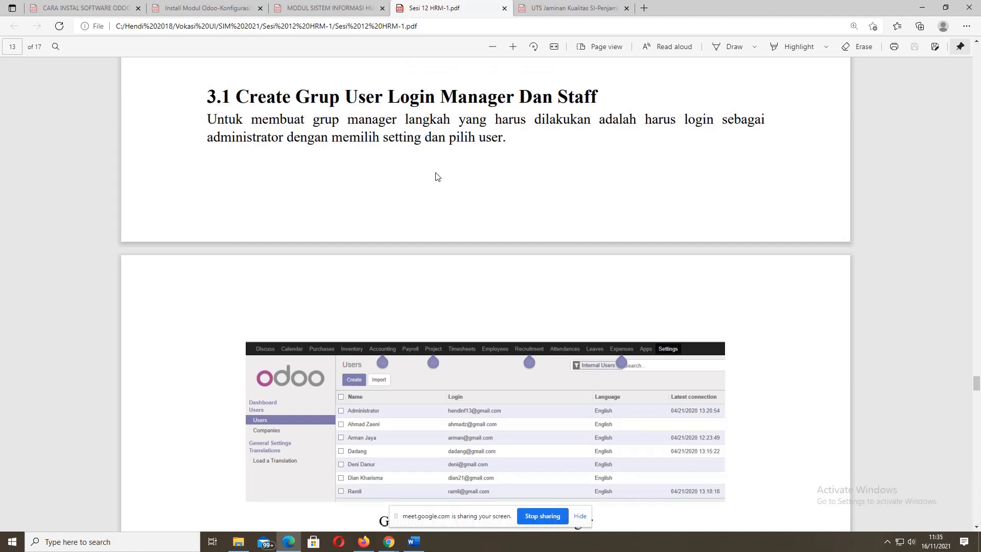
pyautogui.scroll(-3, 437, 177)
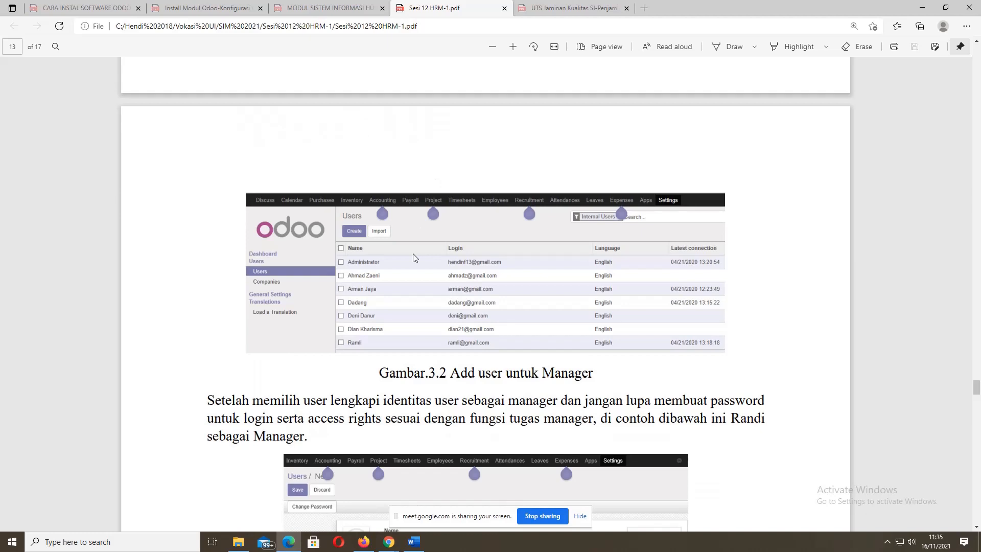
pyautogui.scroll(-3, 412, 253)
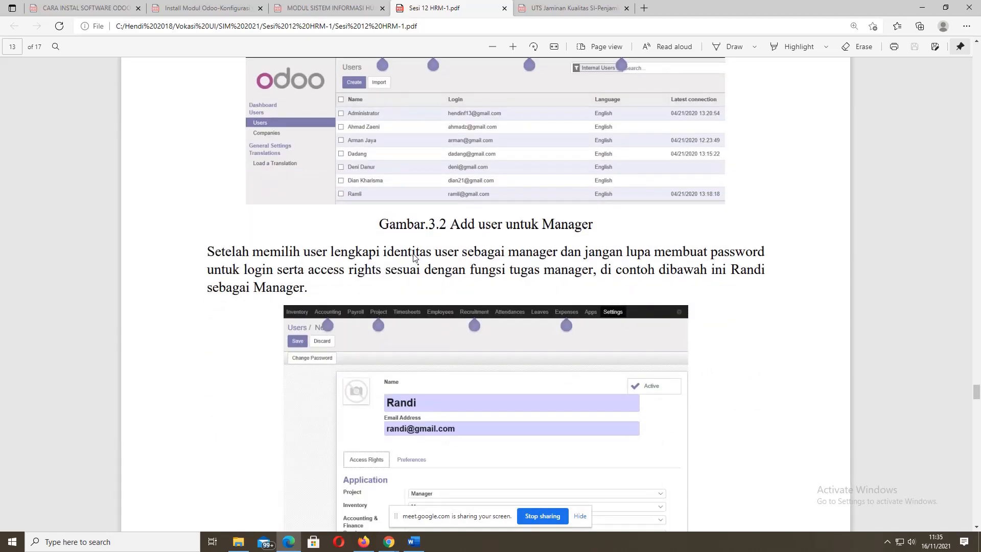
pyautogui.scroll(-2, 413, 256)
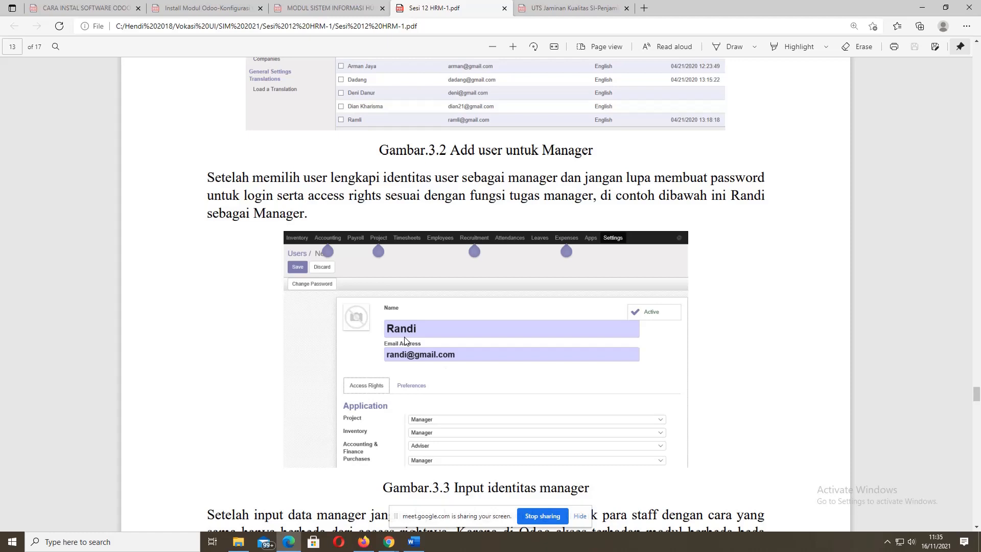
pyautogui.scroll(-2, 405, 341)
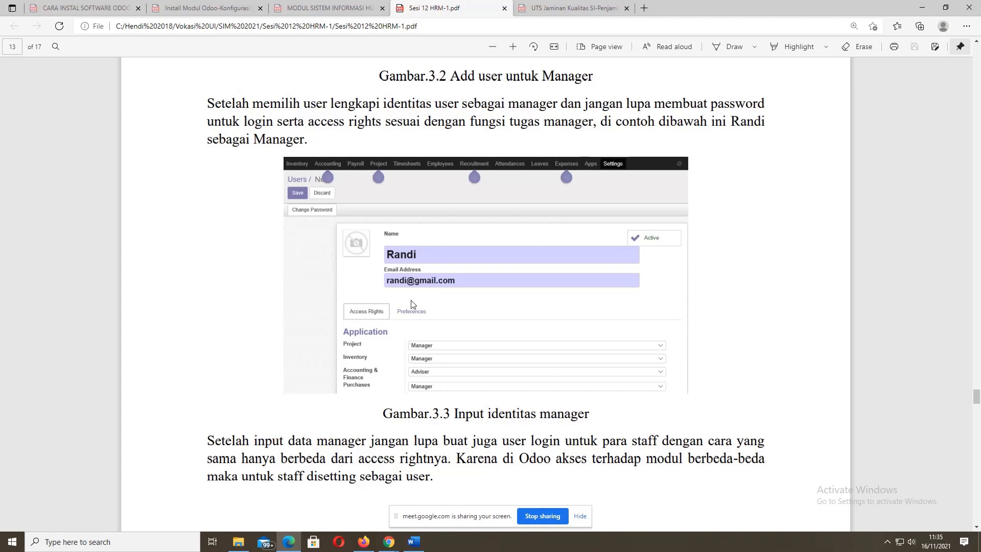
pyautogui.scroll(-3, 413, 304)
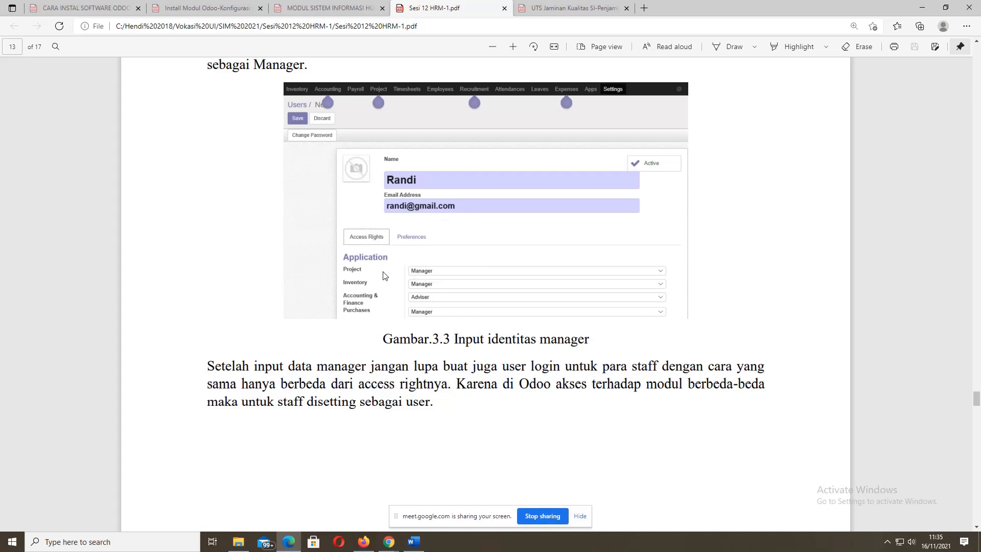
pyautogui.scroll(-1, 385, 276)
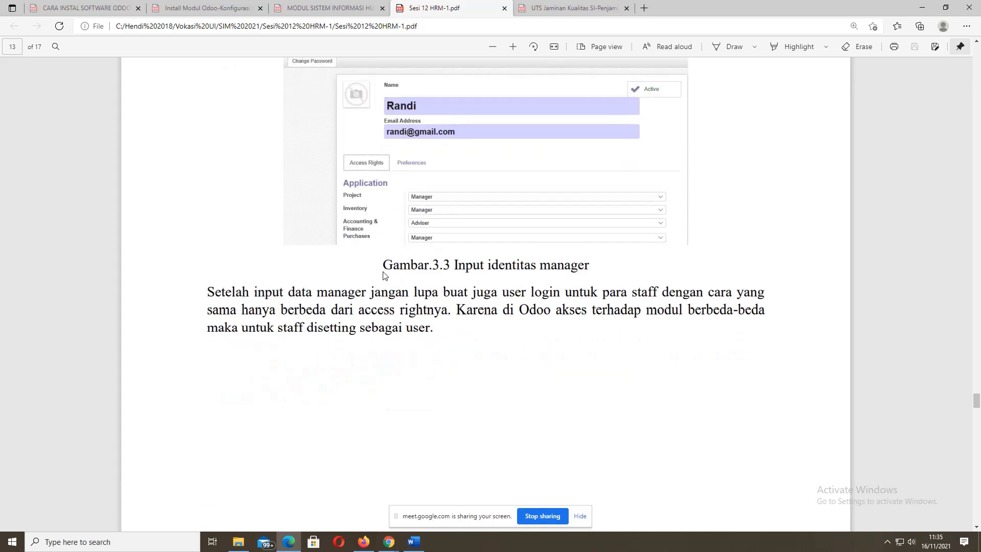
pyautogui.scroll(-8, 384, 276)
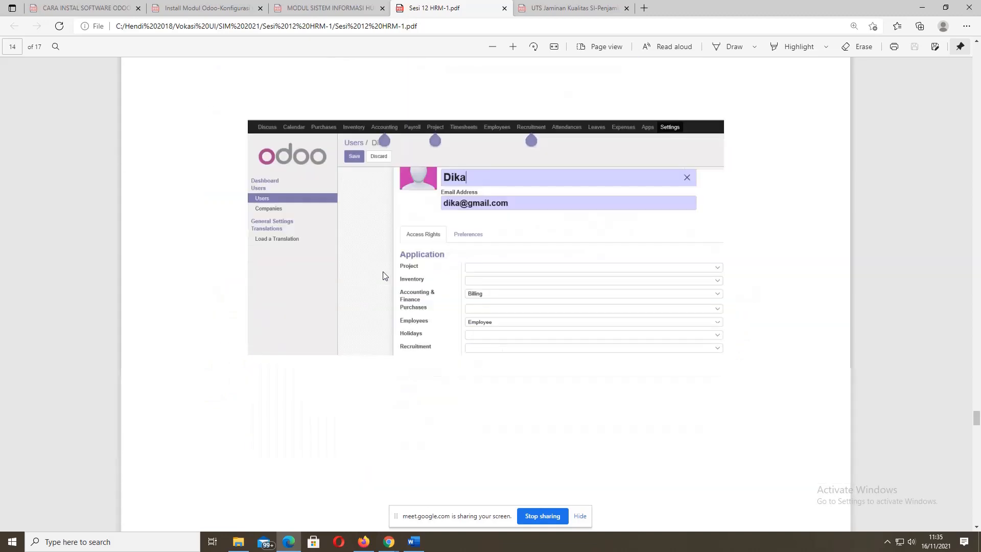
pyautogui.scroll(-3, 384, 276)
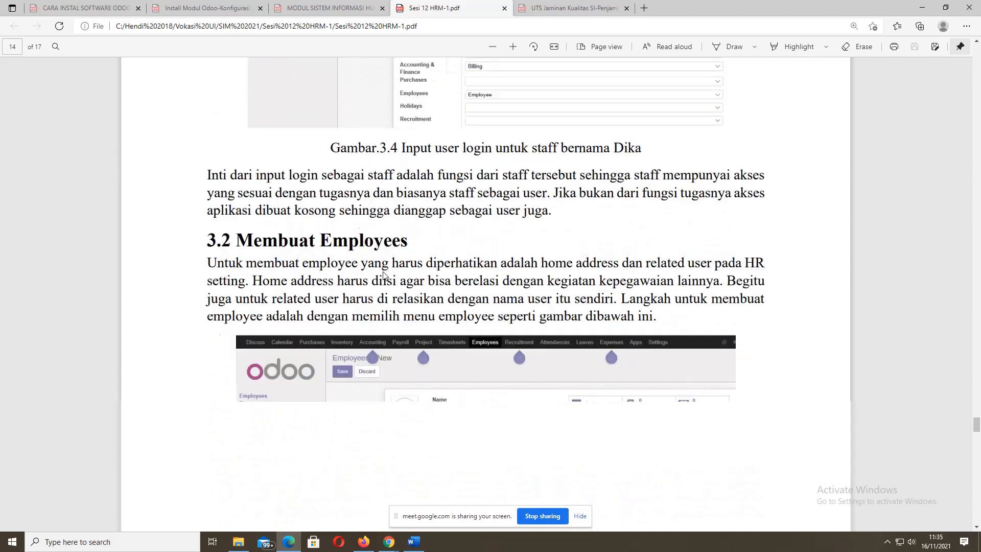
pyautogui.scroll(-2, 385, 276)
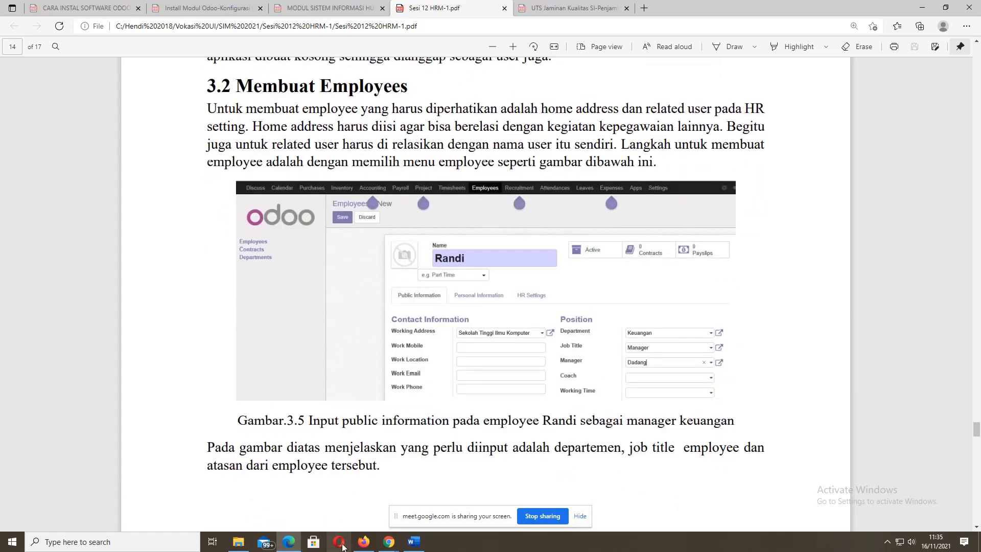
# - In Firefox's Odoo, open Employees, start a new employee, then discard the empty form
pyautogui.click(363, 542)
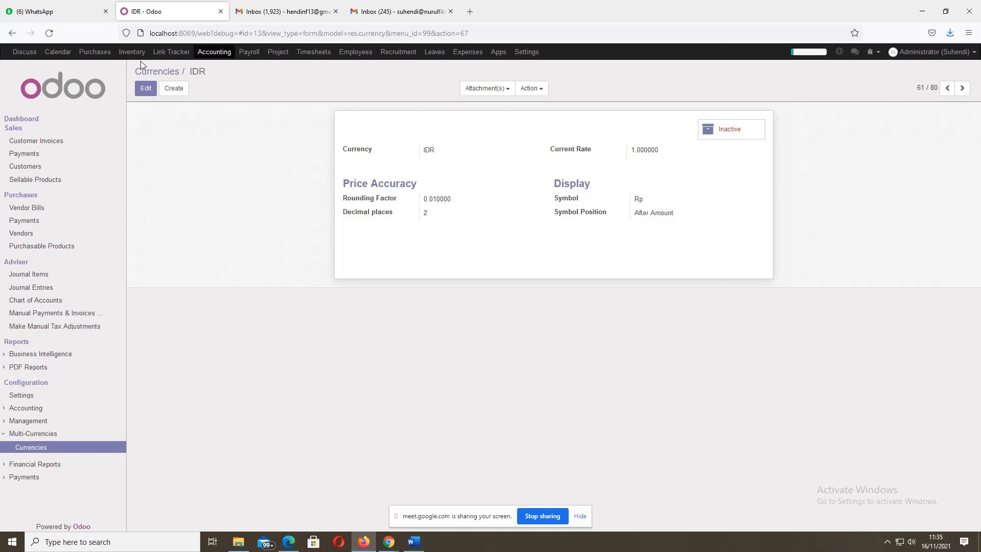
pyautogui.click(344, 52)
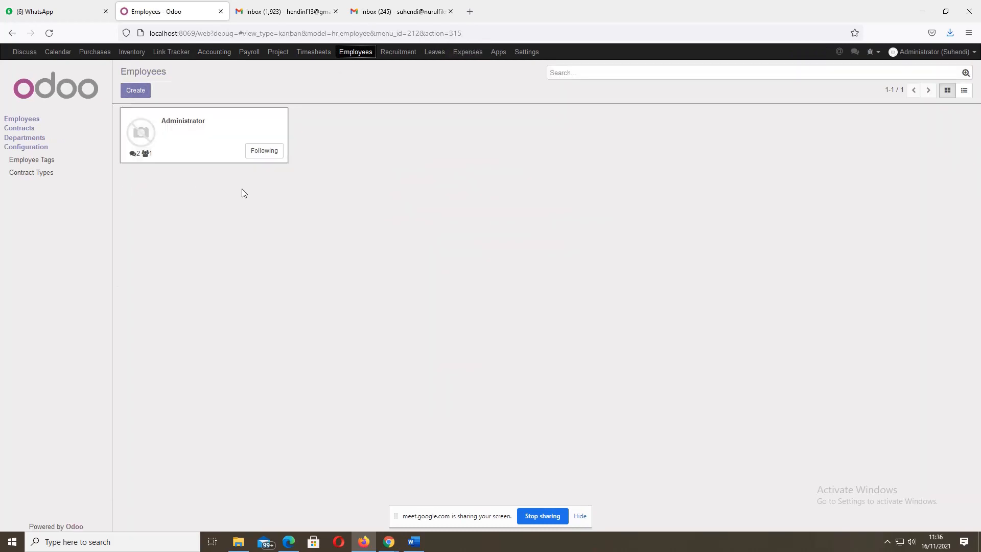
pyautogui.click(135, 90)
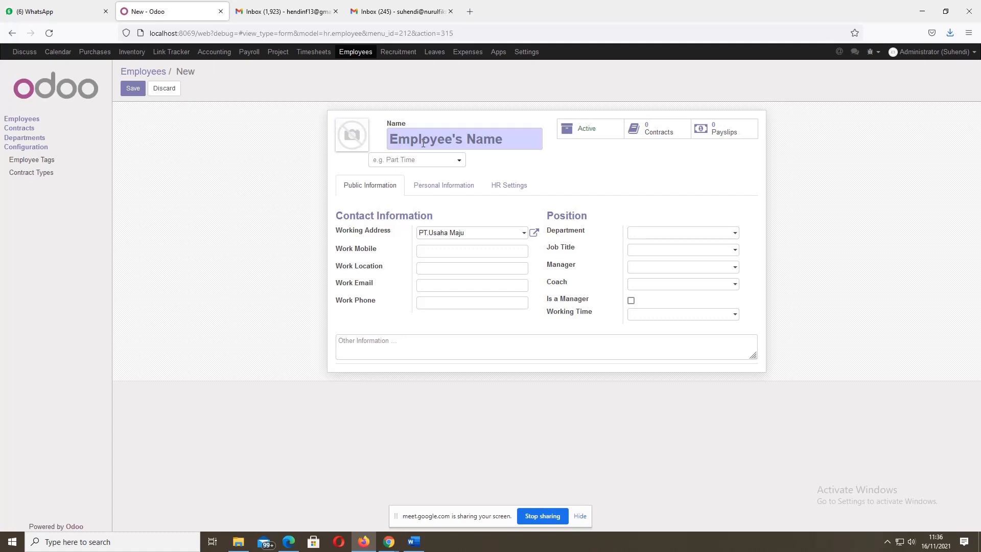
pyautogui.click(158, 92)
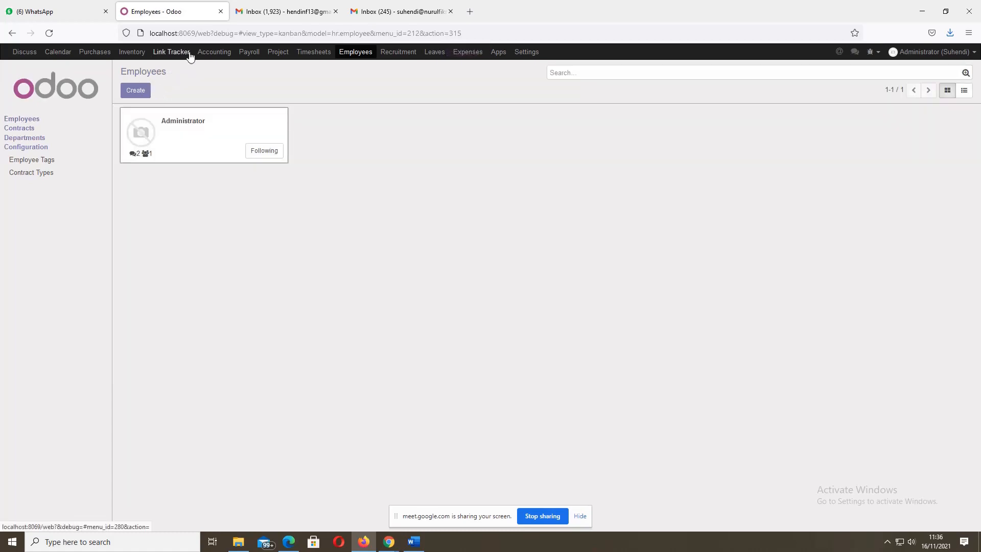
pyautogui.click(528, 56)
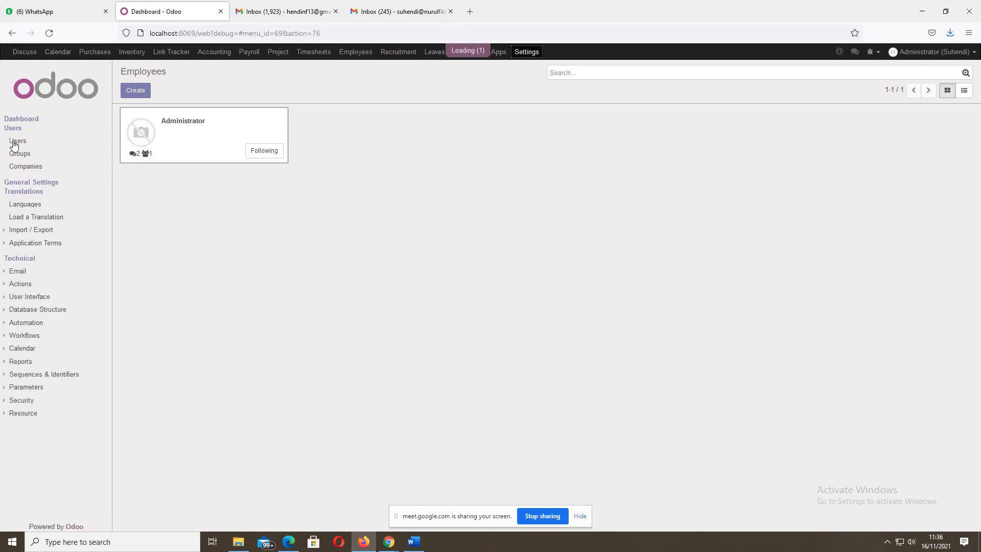
pyautogui.click(14, 142)
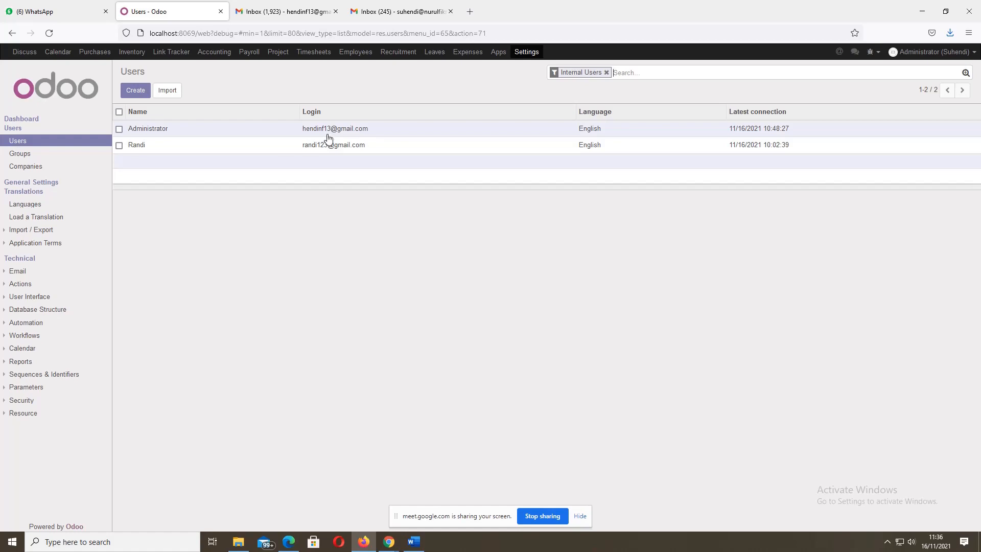
pyautogui.click(137, 151)
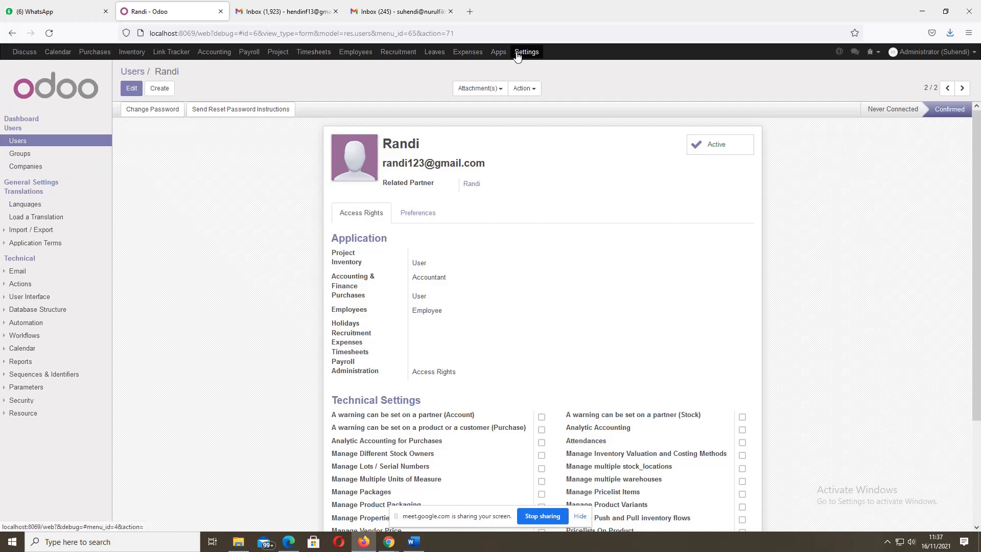
pyautogui.click(357, 53)
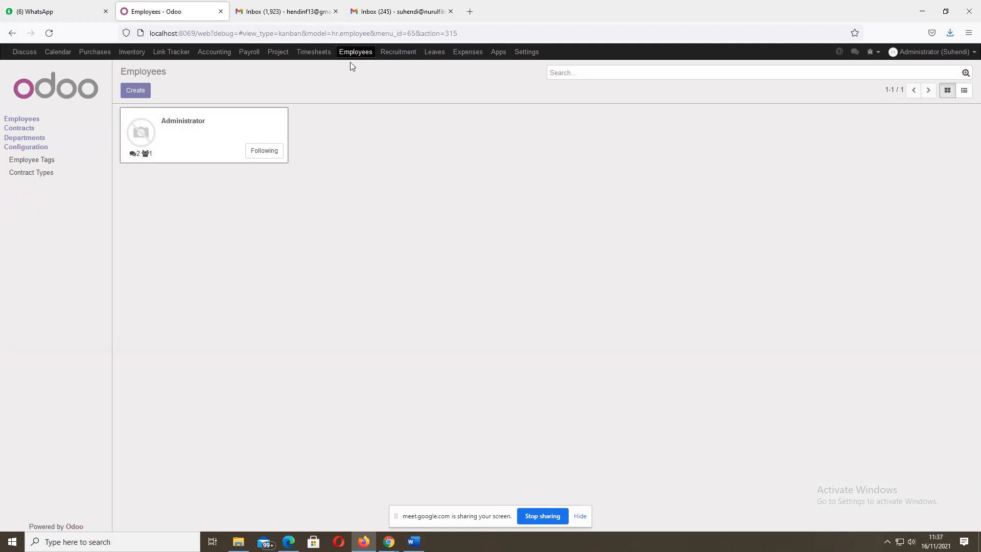
# - Start a new employee record and enter the employee's name, leaving tags empty
pyautogui.click(136, 91)
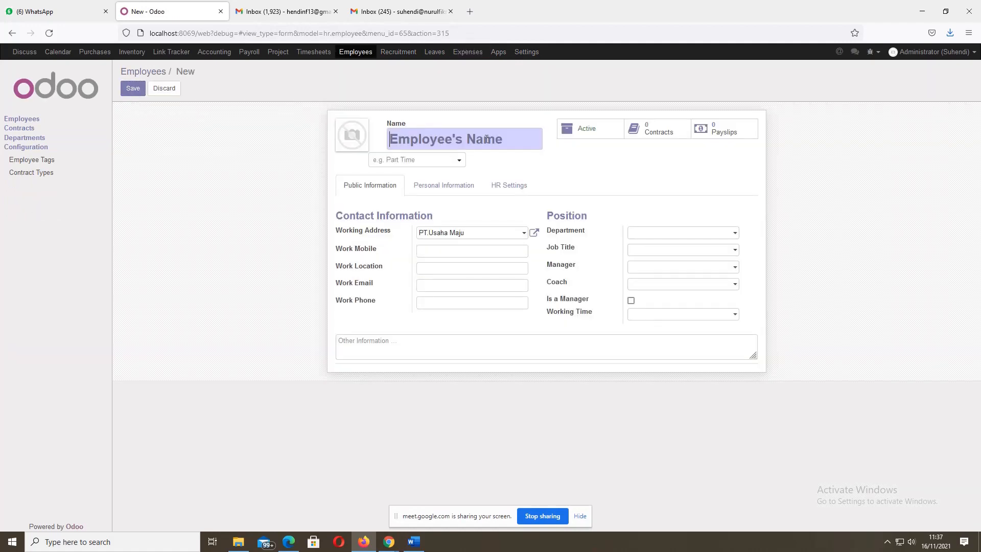
pyautogui.write('Randi')
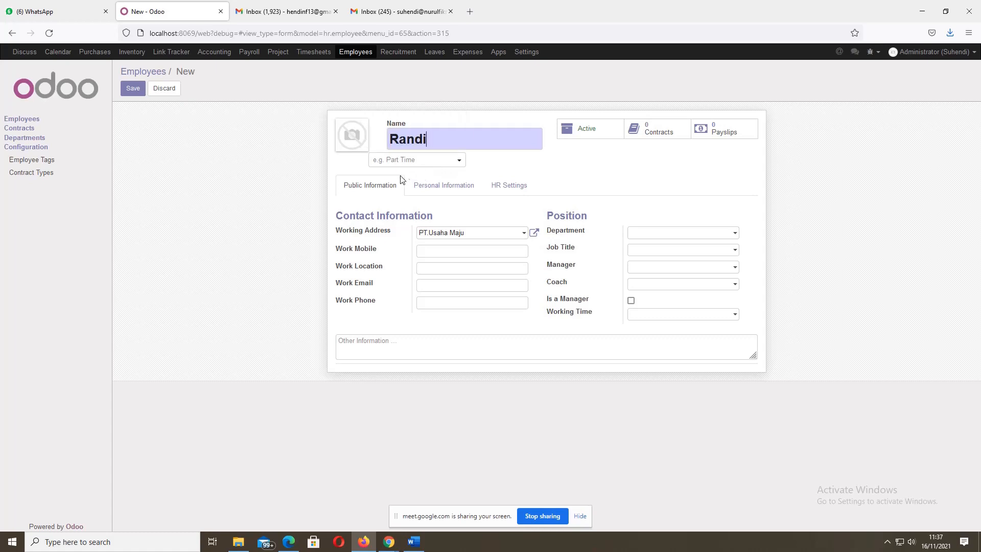
pyautogui.click(460, 161)
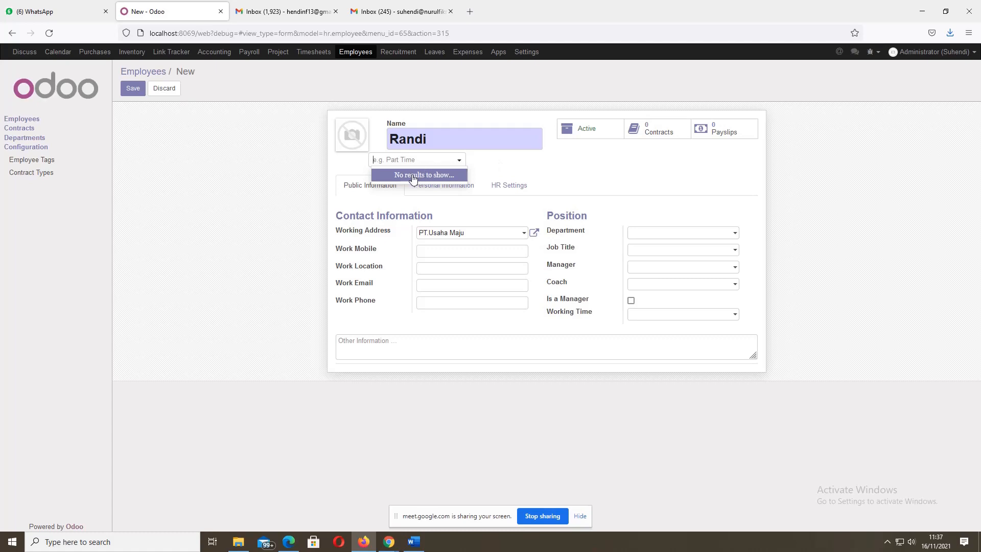
pyautogui.click(514, 172)
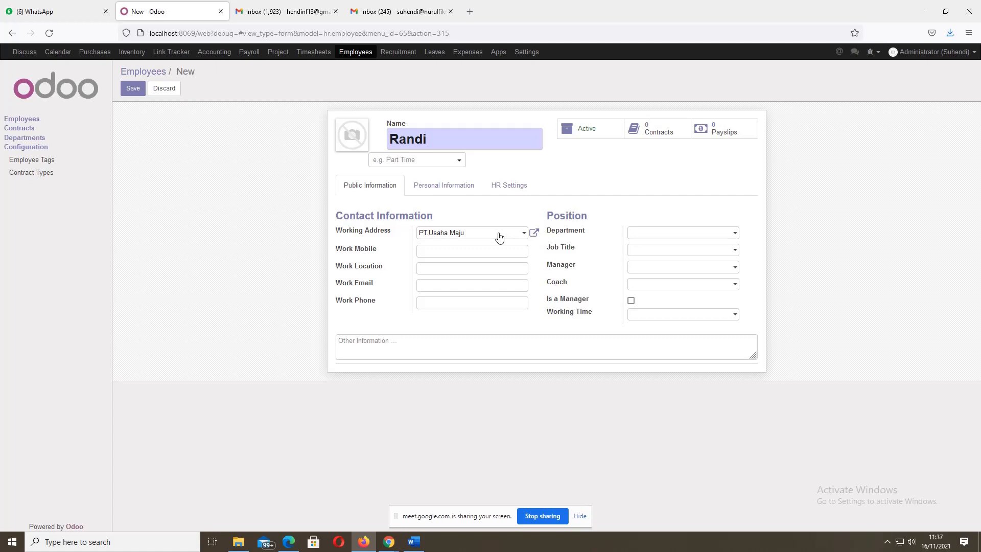
# - Fill in the work mobile, Work Location Depok, work email and work phone
pyautogui.click(470, 248)
pyautogui.click(466, 266)
pyautogui.write('Depok')
pyautogui.click(446, 282)
pyautogui.click(450, 305)
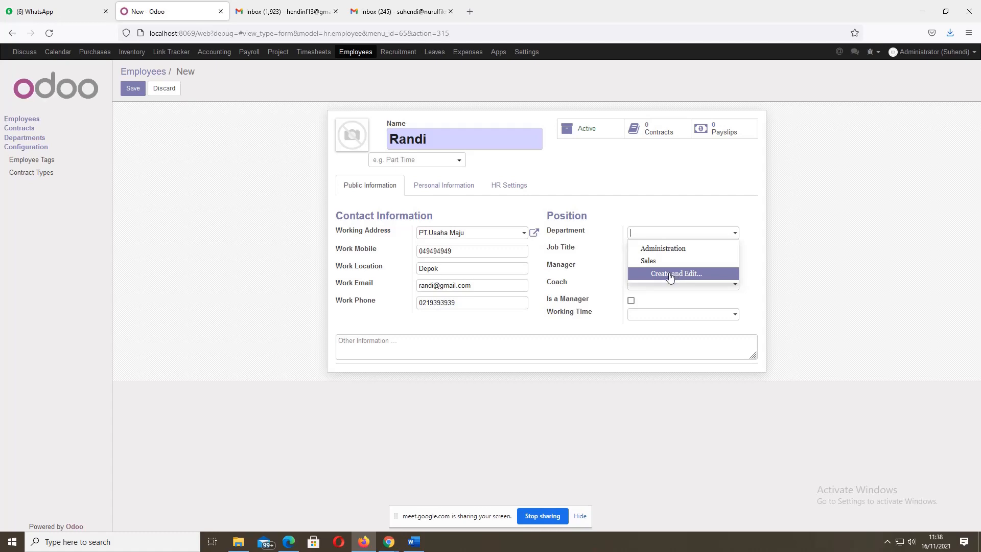
# - Create a new department named Purchasing and list its possible parent departments
pyautogui.click(662, 277)
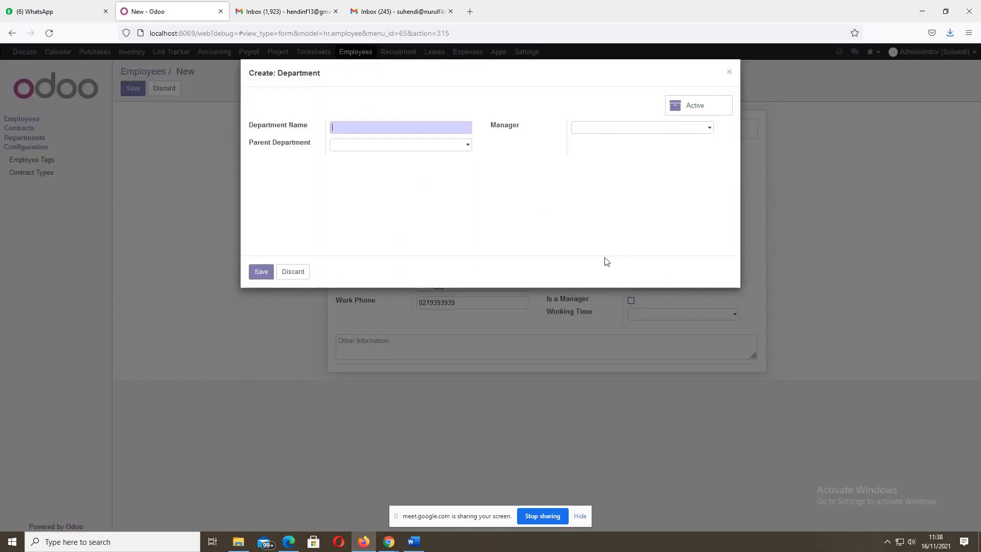
pyautogui.write('Purchasing')
pyautogui.click(469, 149)
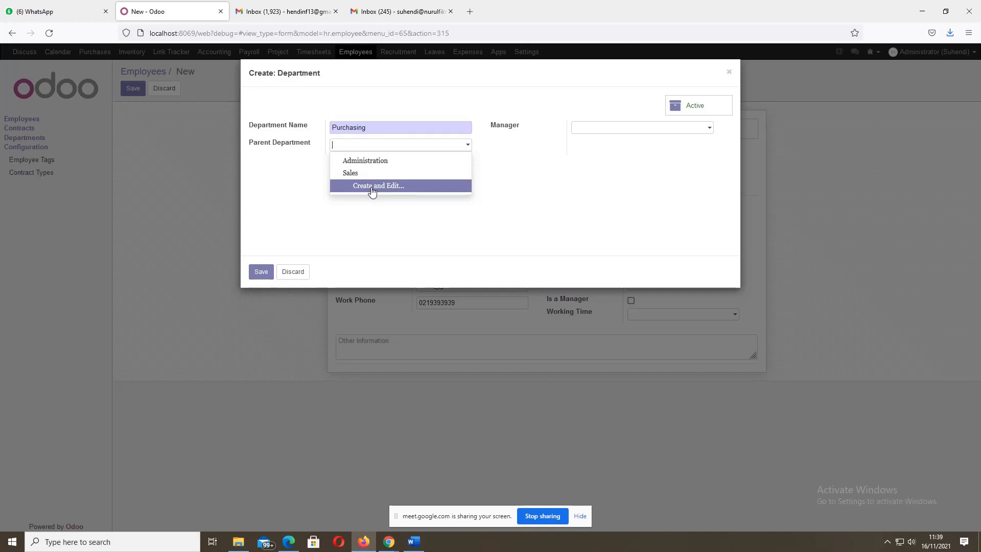
# - Create parent department Departemen Keuangan with manager Administrator and save it
pyautogui.click(371, 188)
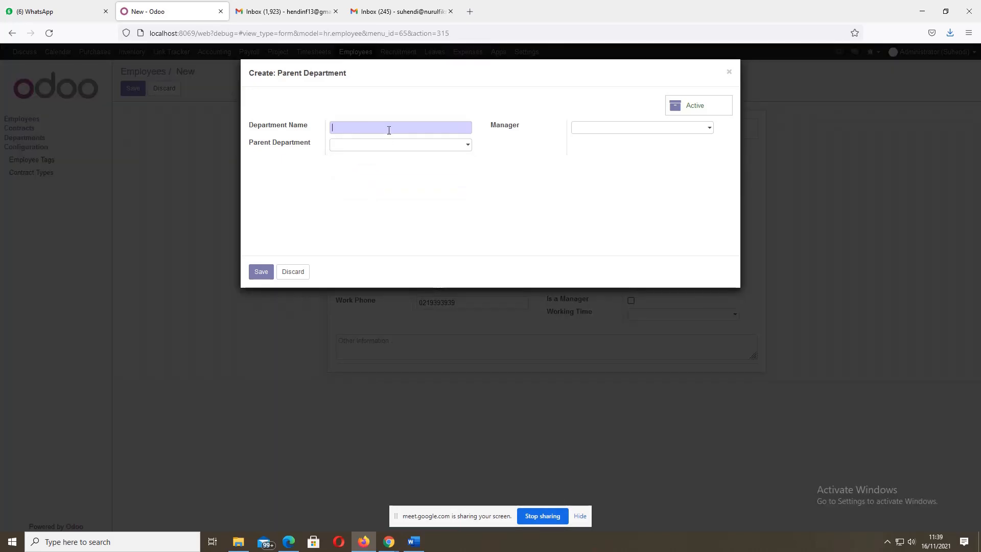
pyautogui.write('Departme')
pyautogui.press('BackSpace')
pyautogui.write('emen Keuangan')
pyautogui.click(468, 148)
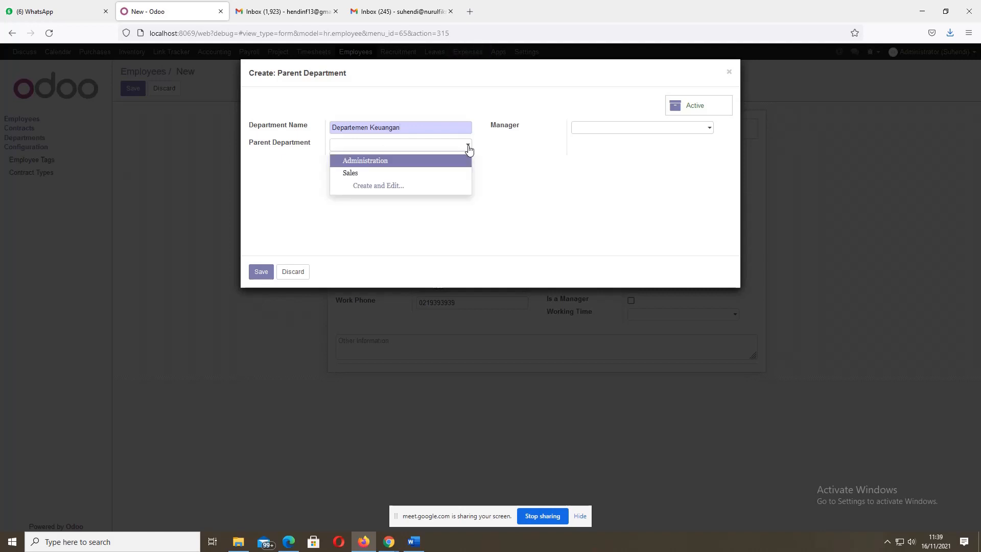
pyautogui.click(494, 164)
pyautogui.click(705, 131)
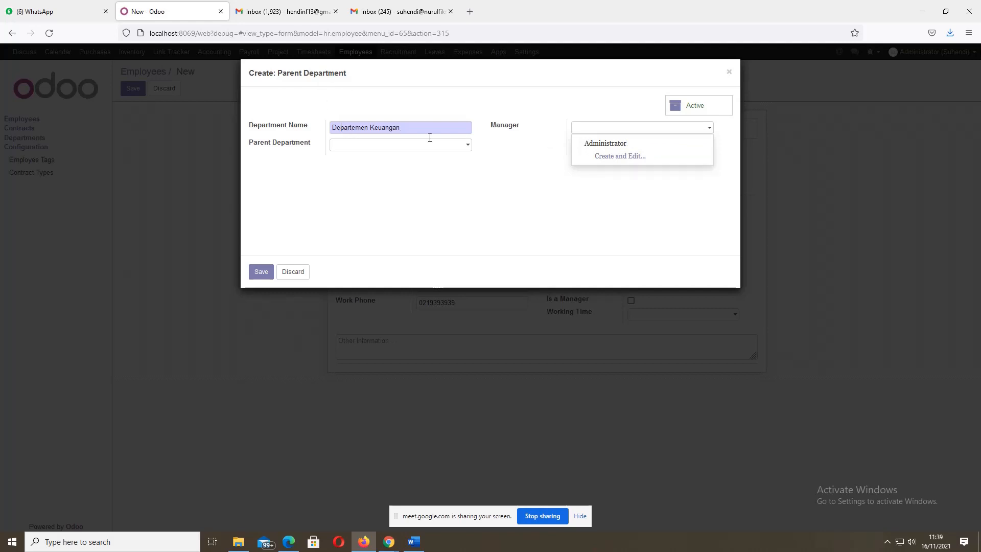
pyautogui.click(611, 145)
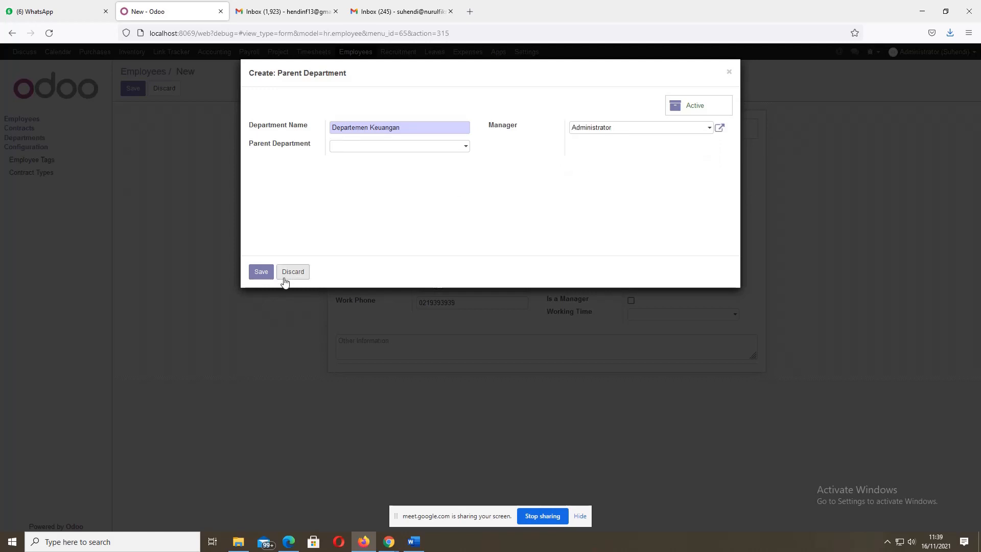
pyautogui.click(261, 272)
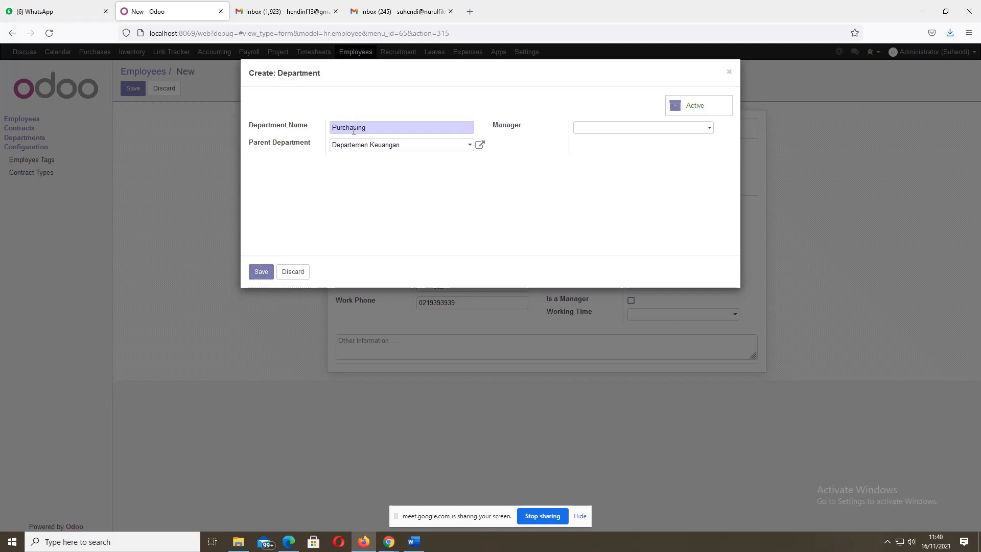
# - Set Purchasing's manager to Administrator and save the department
pyautogui.click(698, 131)
pyautogui.click(608, 145)
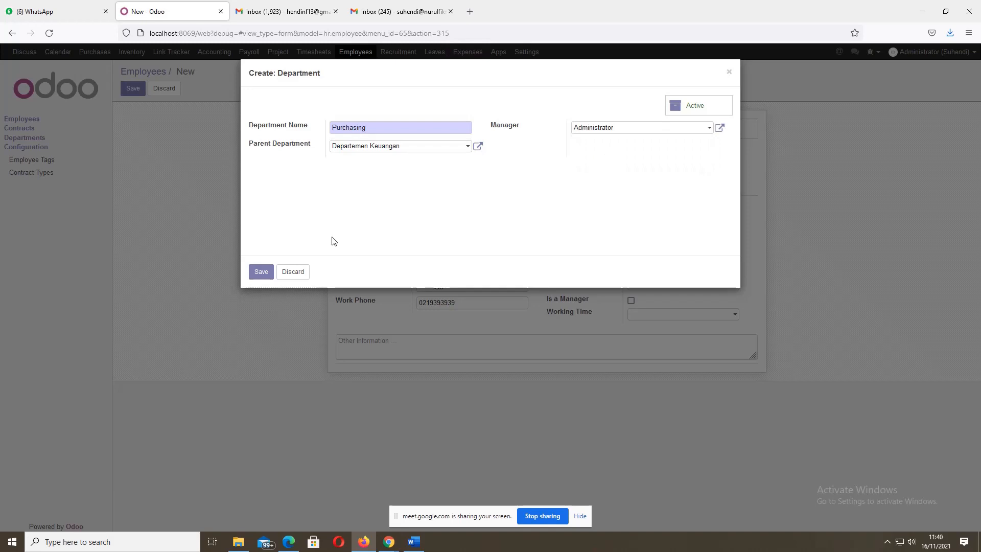
pyautogui.click(260, 274)
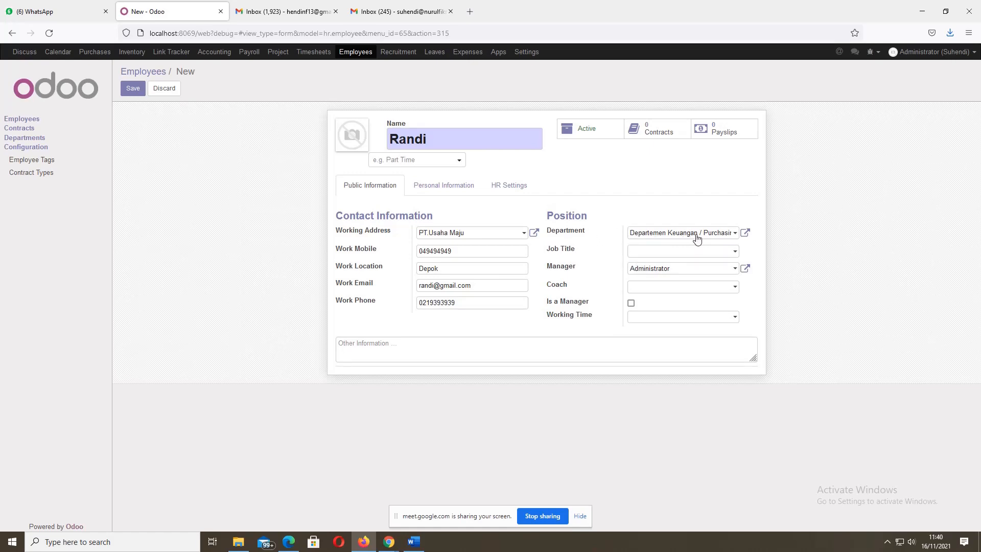
pyautogui.click(735, 252)
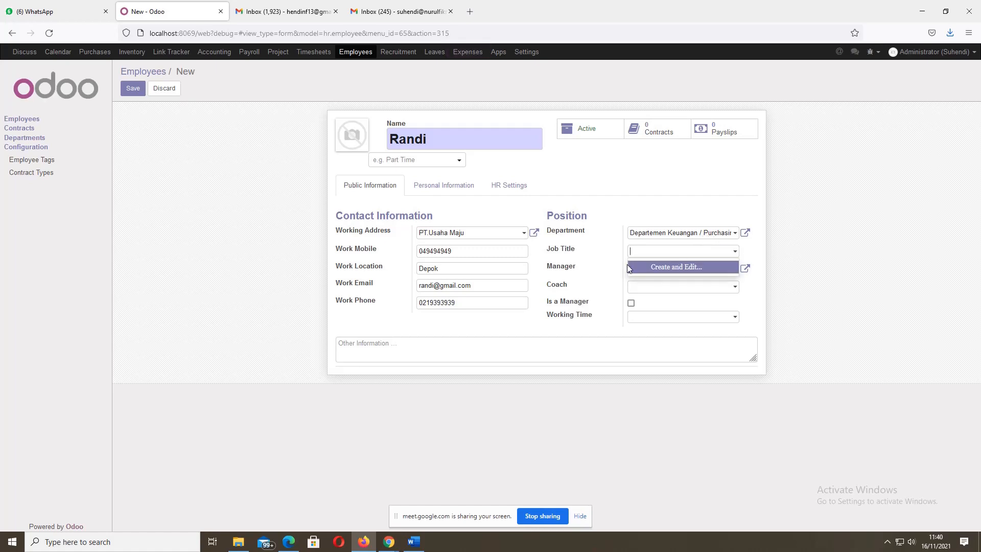
# - Create job title Pembelian in Departemen Keuangan, recruiter Administrator, description Pembelian, and save it
pyautogui.click(669, 268)
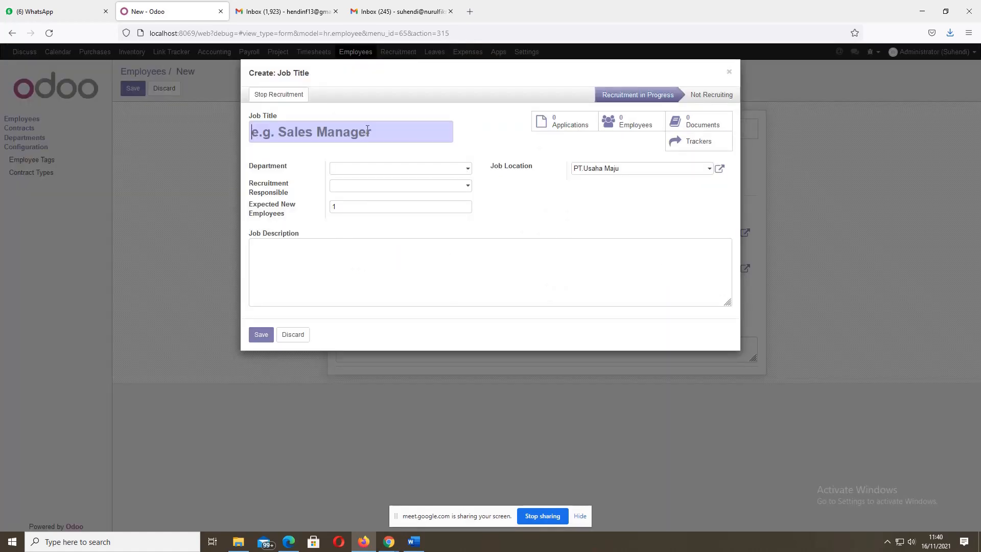
pyautogui.write('P')
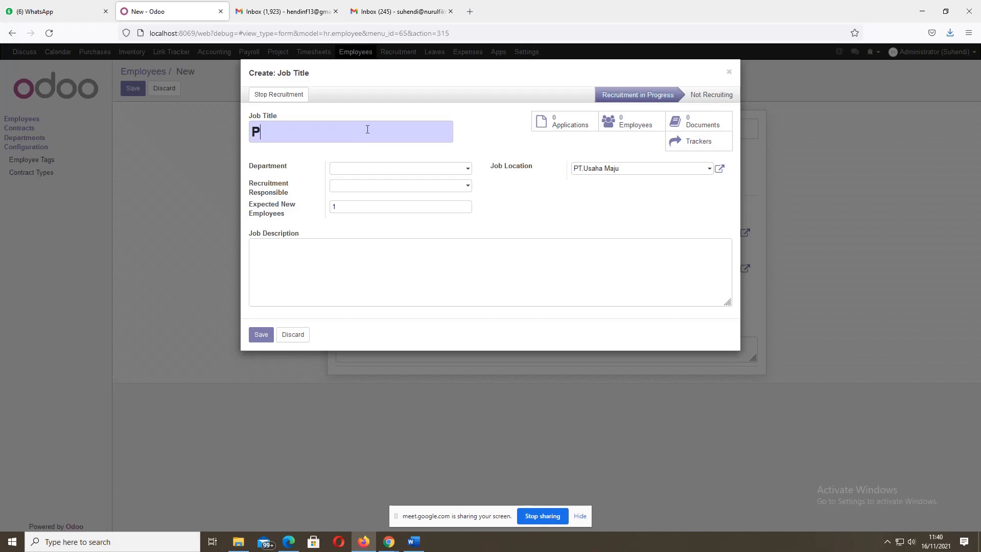
pyautogui.write('embelian')
pyautogui.click(400, 168)
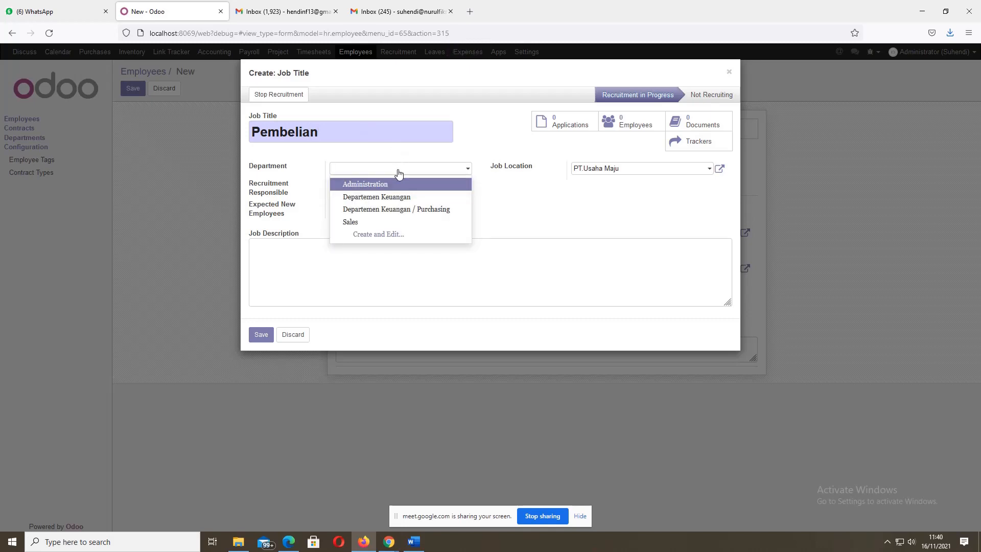
pyautogui.click(392, 197)
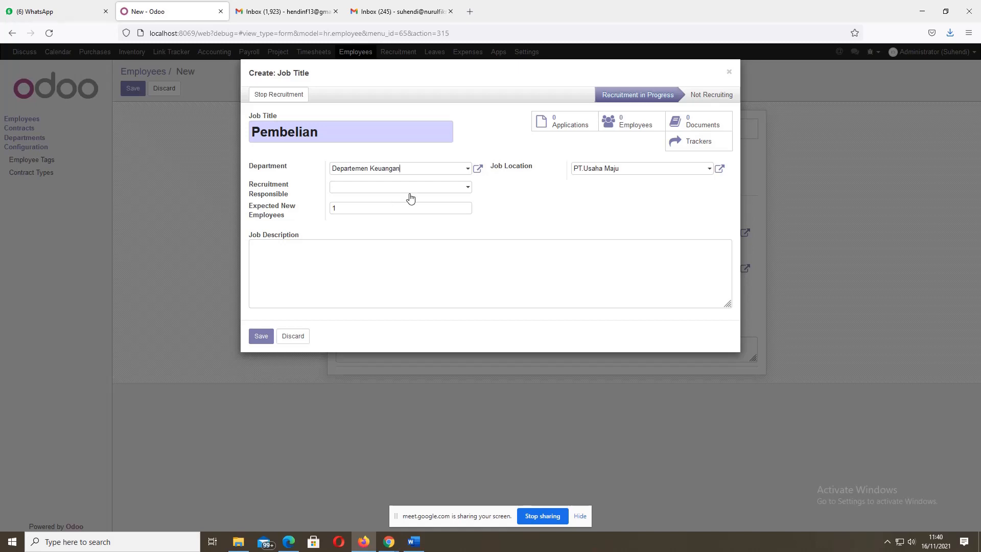
pyautogui.click(465, 190)
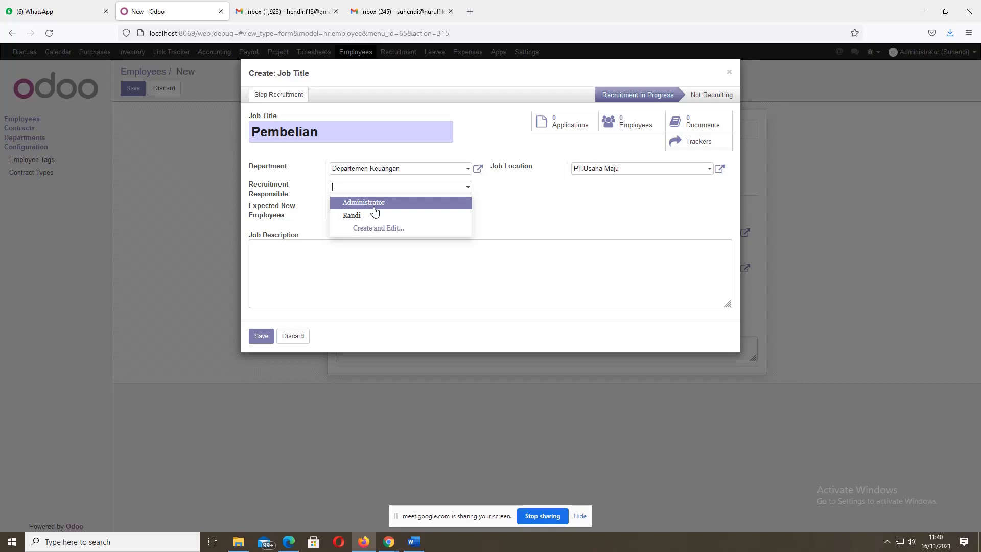
pyautogui.click(374, 207)
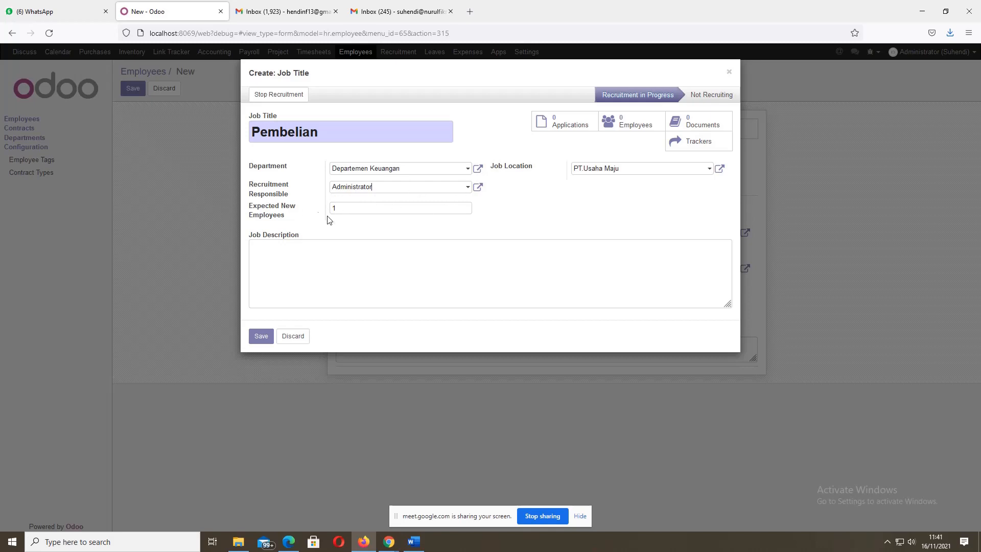
pyautogui.click(357, 209)
pyautogui.click(295, 249)
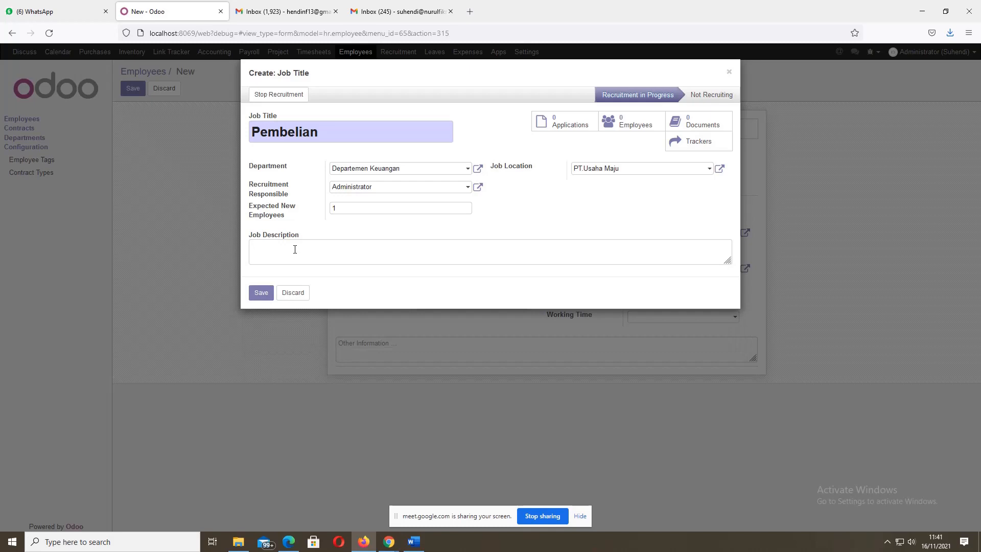
pyautogui.write('Pembelian')
pyautogui.click(260, 294)
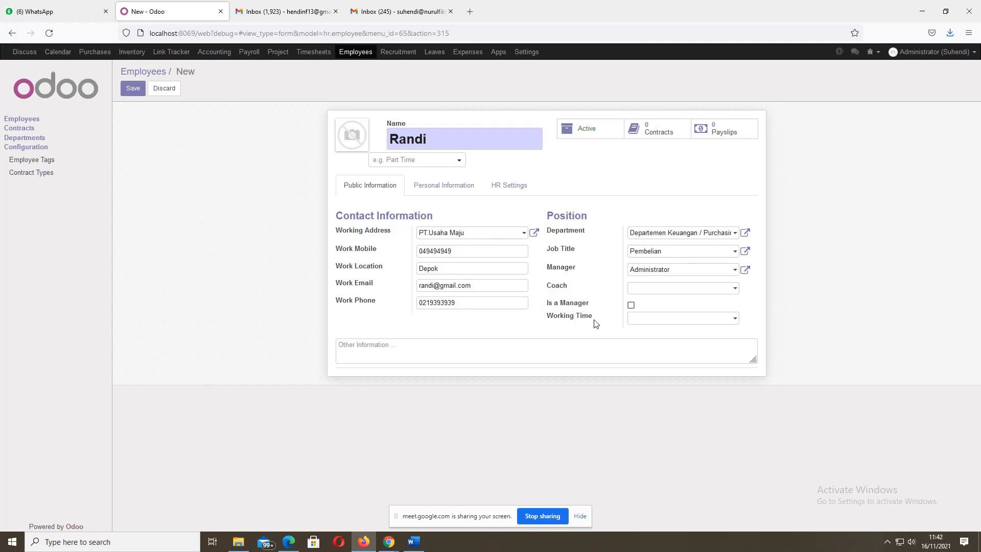
# - Create a new Working Time schedule named after the employee
pyautogui.click(721, 319)
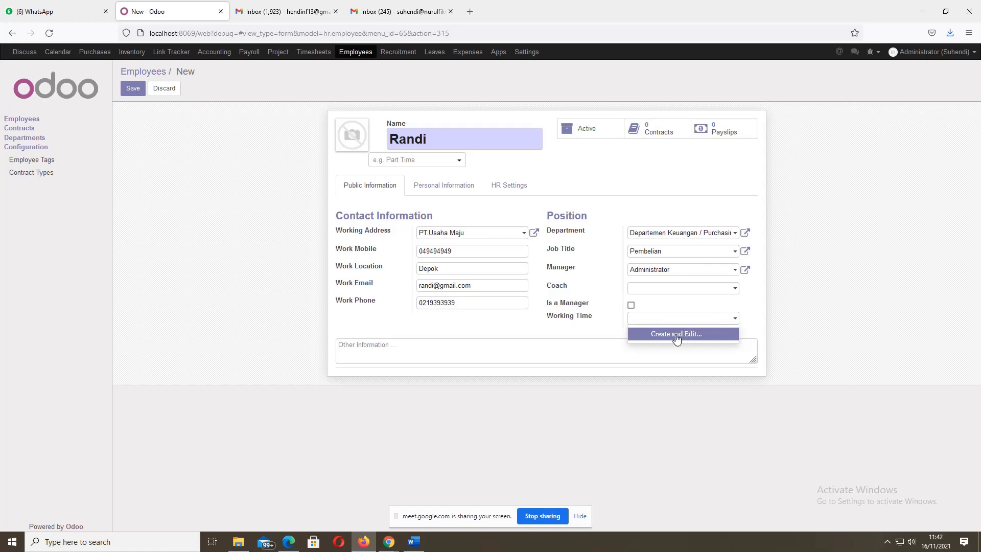
pyautogui.click(675, 335)
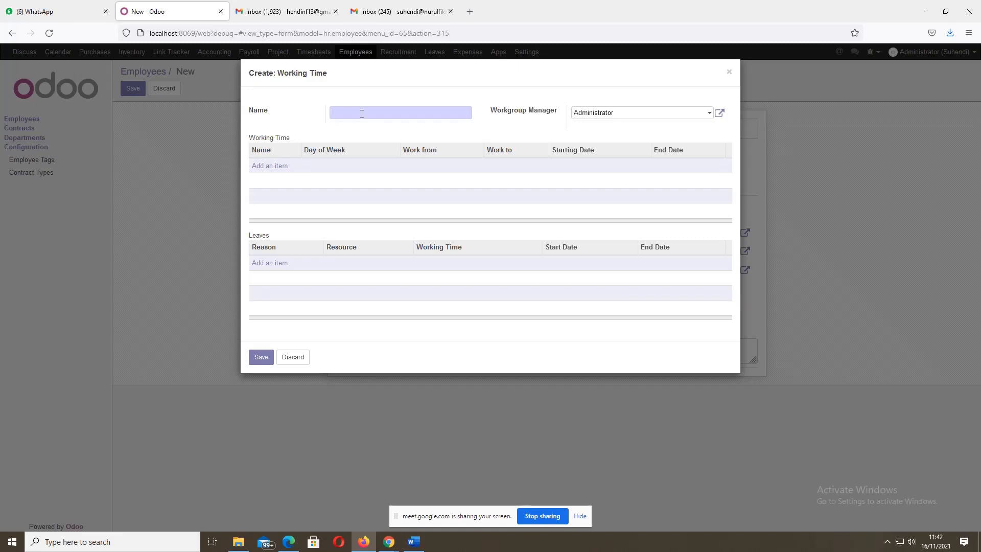
pyautogui.click(363, 114)
pyautogui.write('Randi')
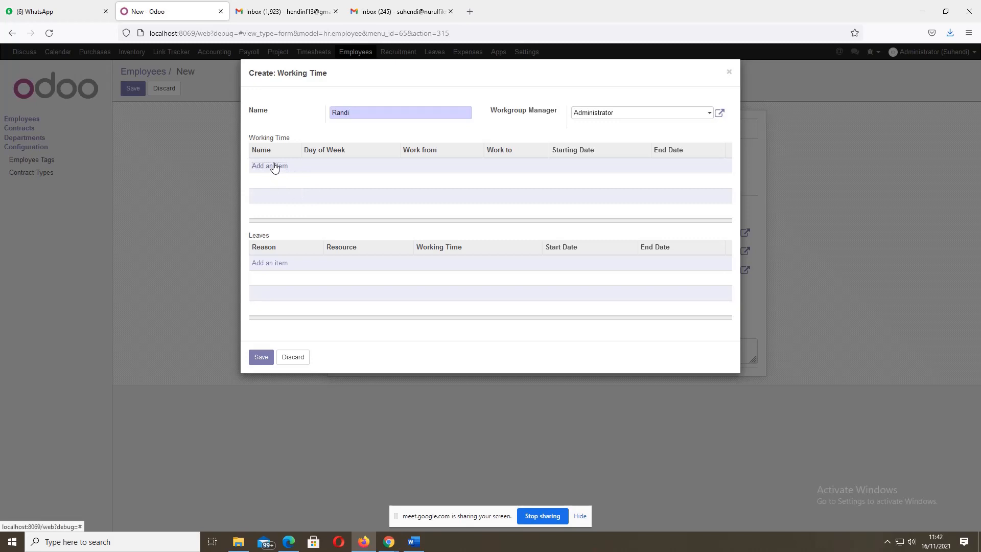
# - Add a Monday working-hours row running 08:00 to 16:30
pyautogui.click(274, 166)
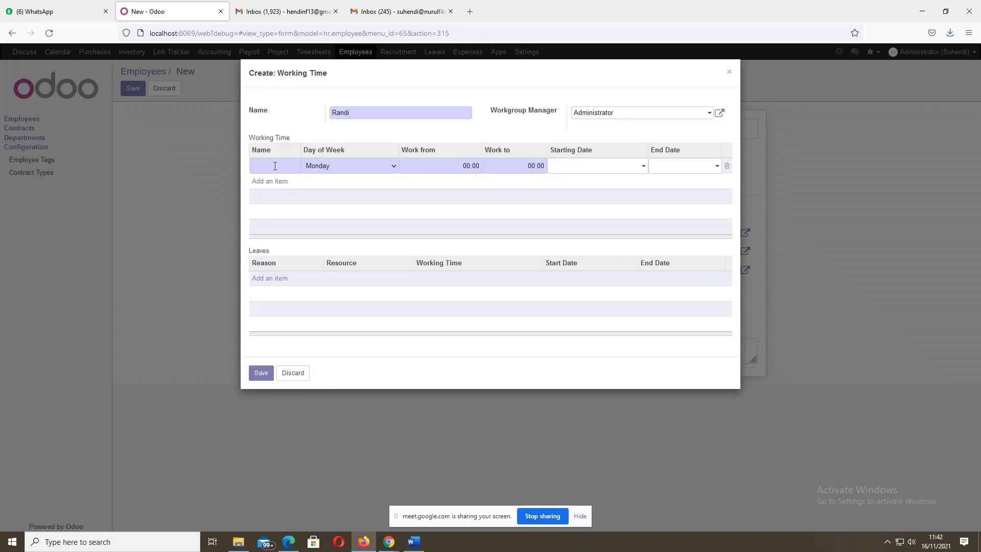
pyautogui.write('Rand')
pyautogui.moveTo(462, 162); pyautogui.dragTo(469, 162)
pyautogui.write('0')
pyautogui.click(535, 167)
pyautogui.press('BackSpace')
pyautogui.press('BackSpace')
pyautogui.write('16')
pyautogui.click(546, 169)
pyautogui.press('BackSpace')
pyautogui.press('BackSpace')
pyautogui.write('30')
# - Date the row from 11/16/2021 to 11/30/2021 and save the schedule
pyautogui.click(643, 166)
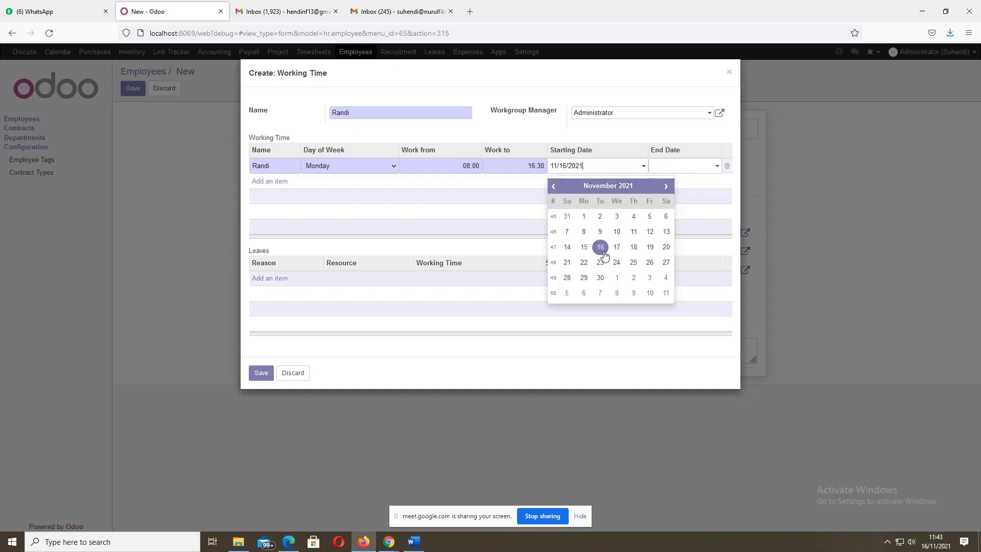
pyautogui.click(601, 247)
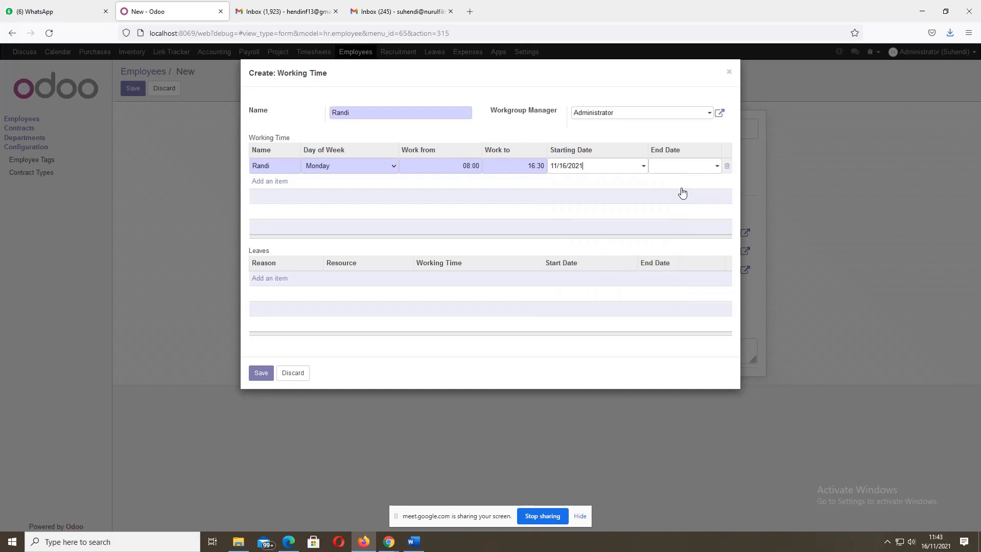
pyautogui.click(716, 167)
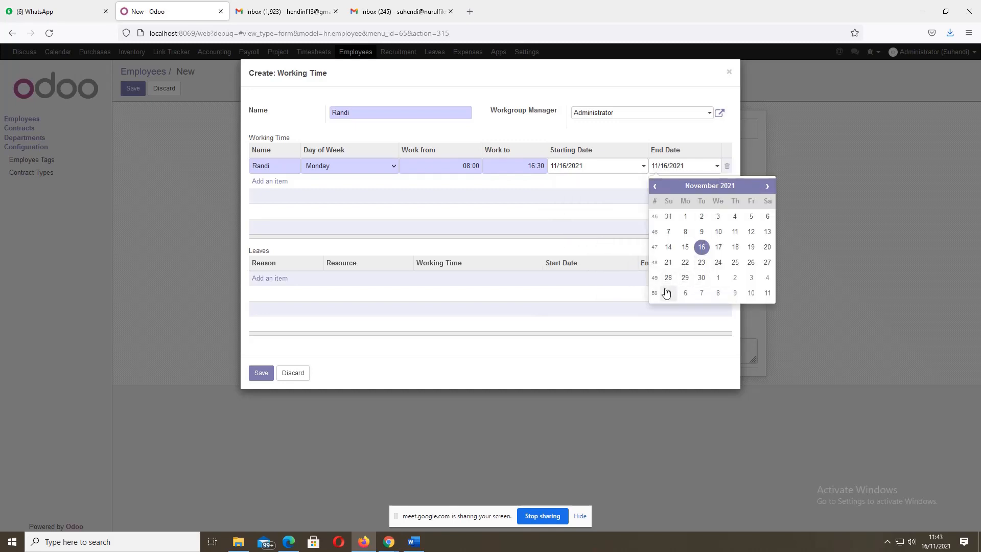
pyautogui.click(699, 279)
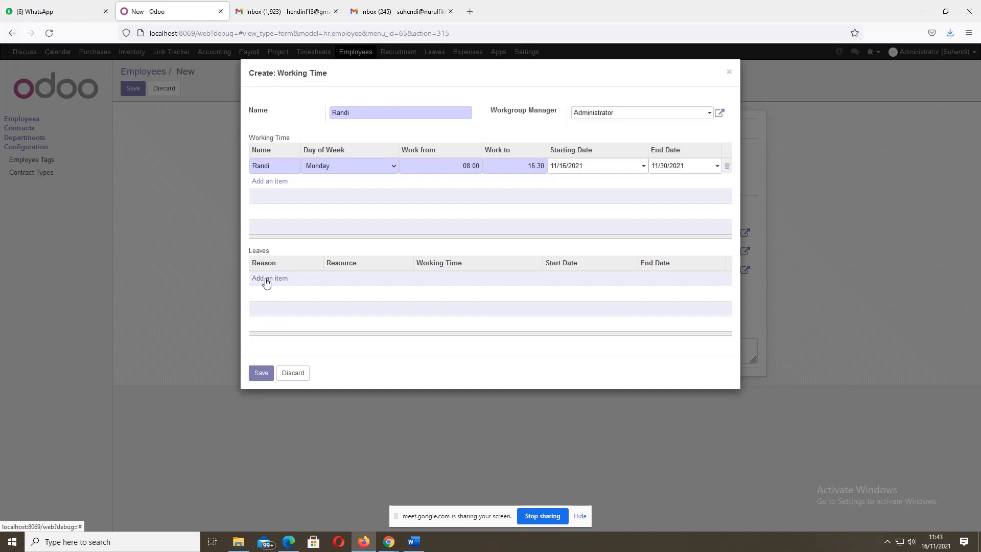
pyautogui.click(257, 379)
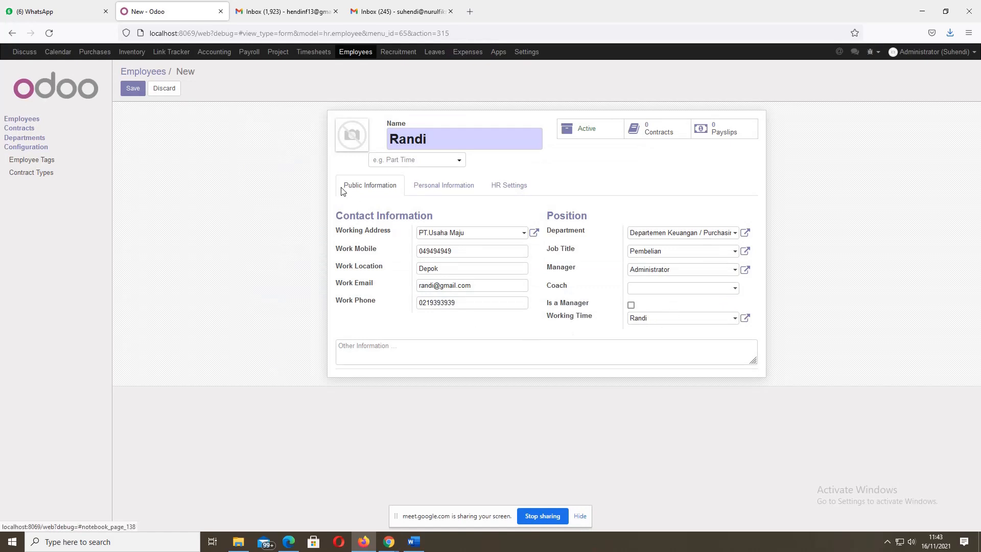
# - Save the employee, return to Employees, and reopen the new card in edit mode
pyautogui.click(133, 94)
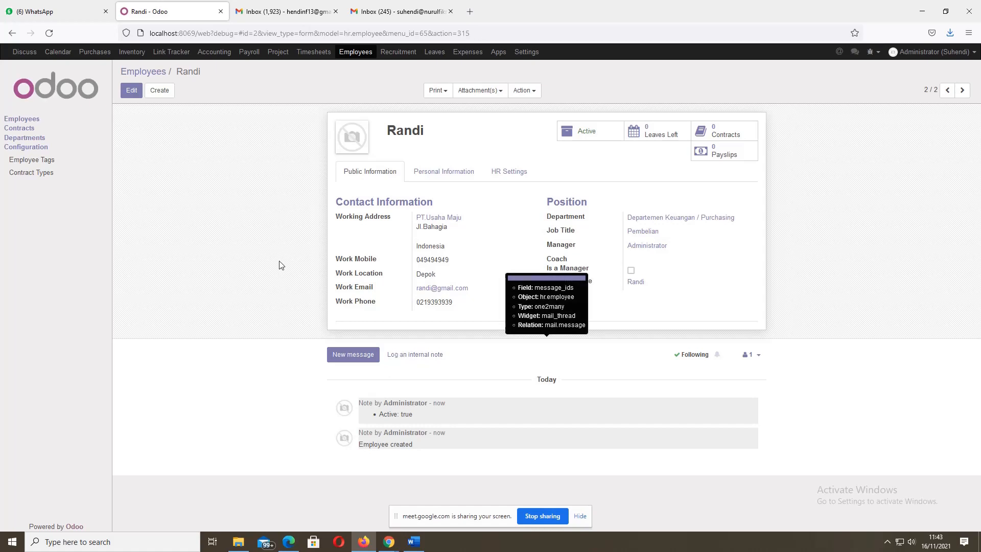
pyautogui.click(22, 119)
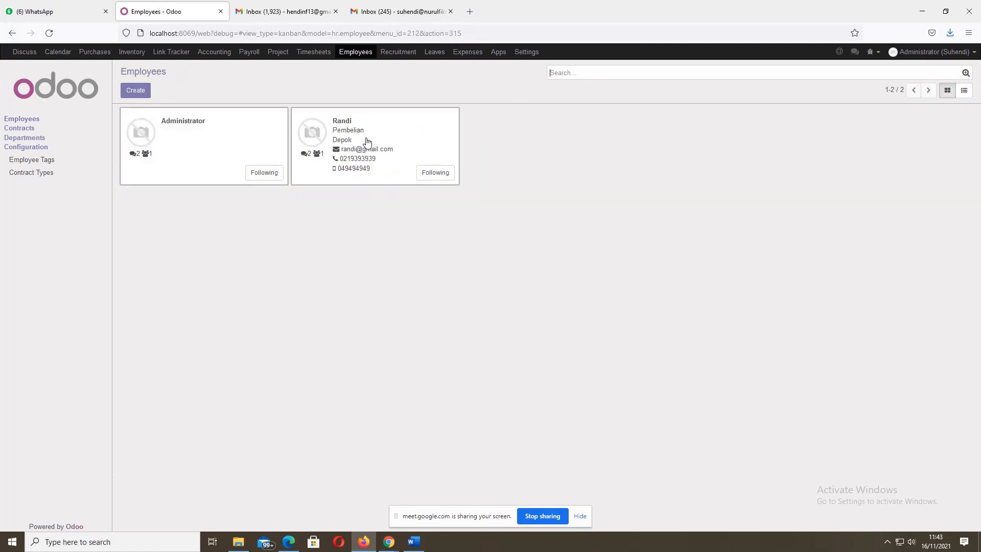
pyautogui.click(354, 141)
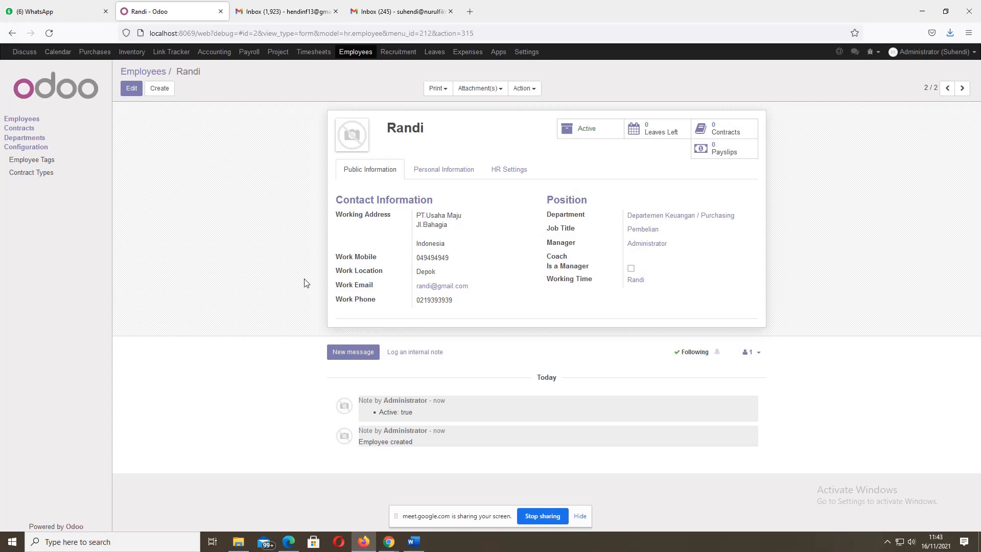
pyautogui.click(132, 89)
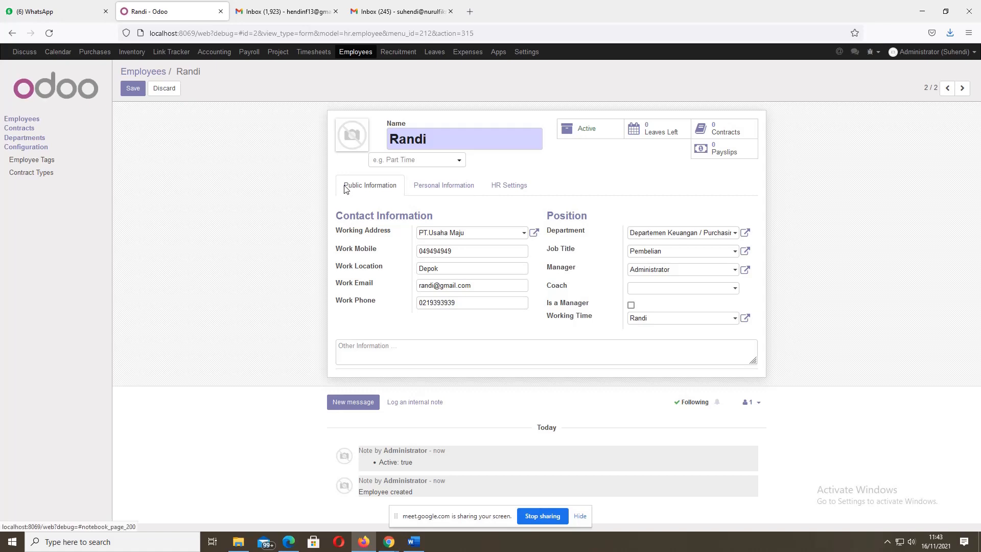
# - On Personal Information, set Date of Birth 11/16/2021, leaving nationality and home address empty
pyautogui.click(438, 192)
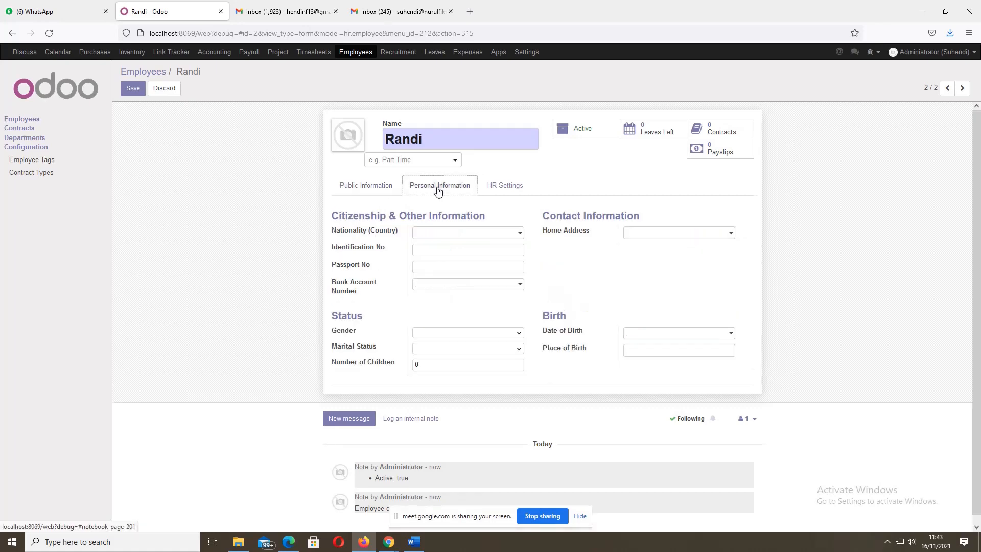
pyautogui.click(422, 237)
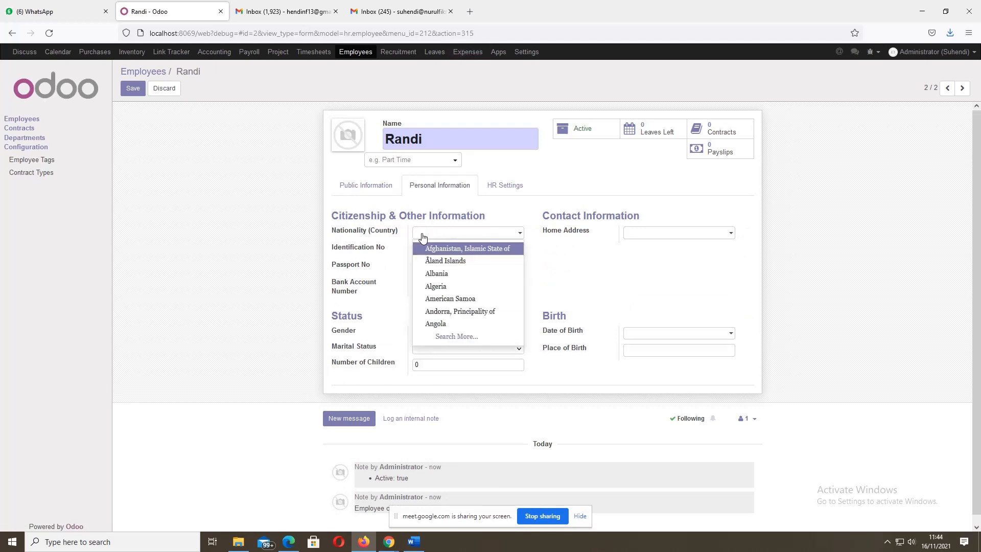
pyautogui.click(238, 289)
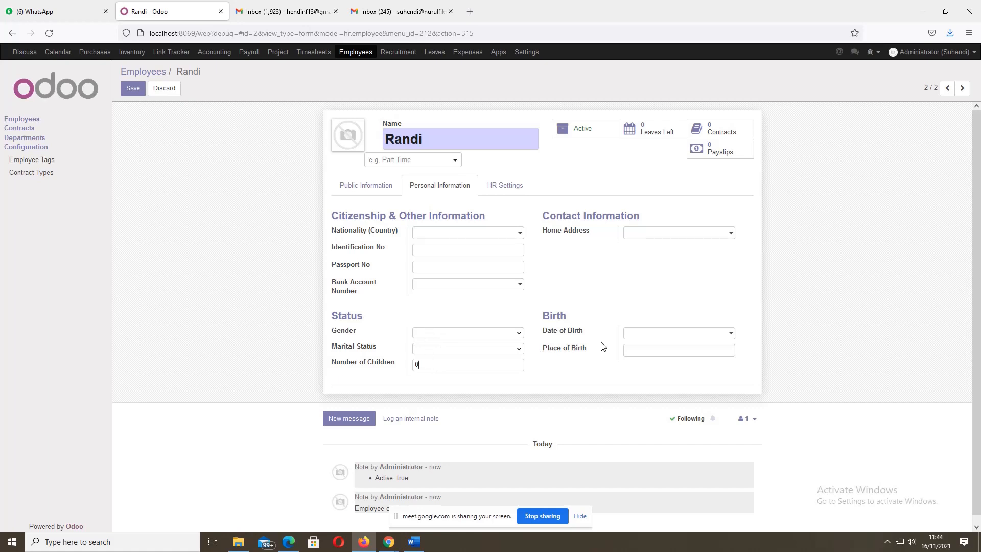
pyautogui.click(670, 331)
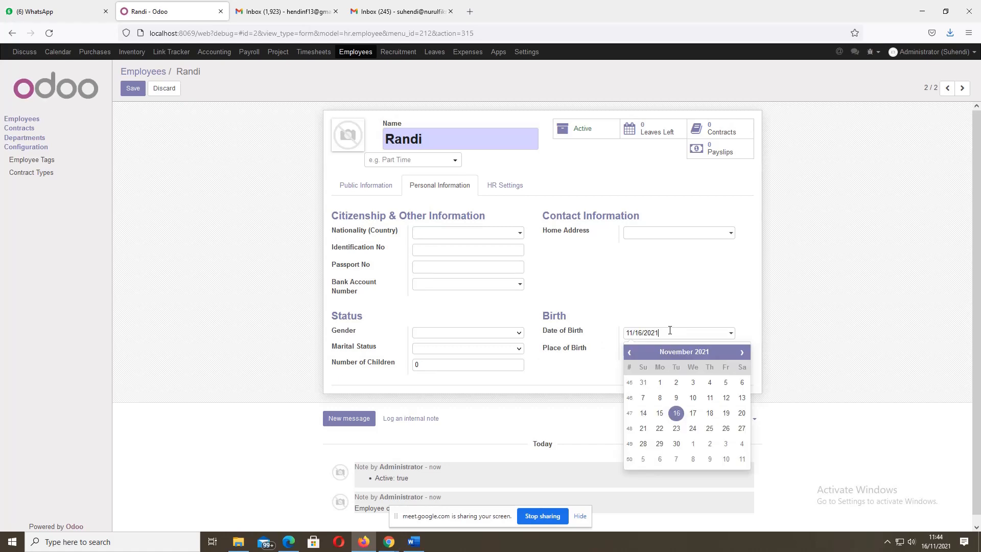
pyautogui.click(685, 279)
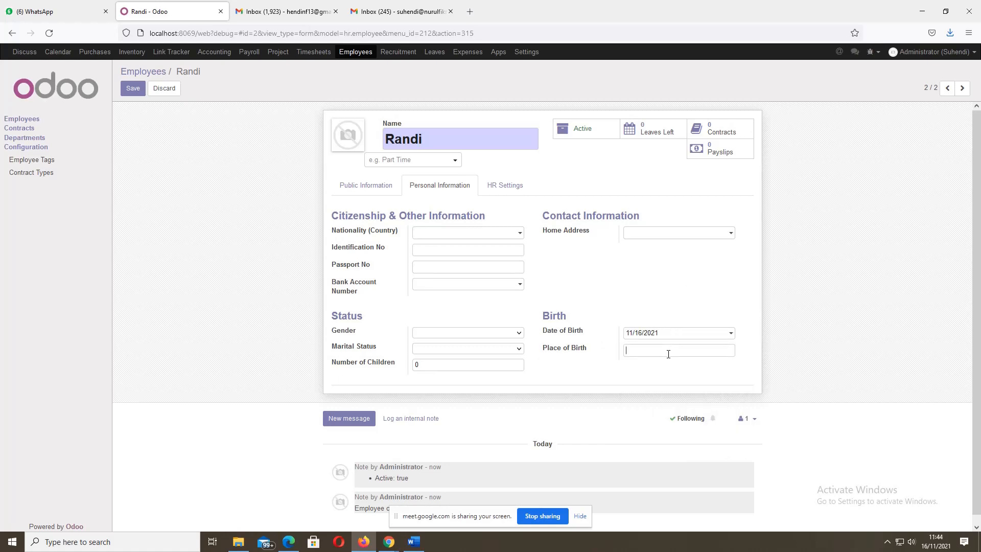
pyautogui.click(681, 235)
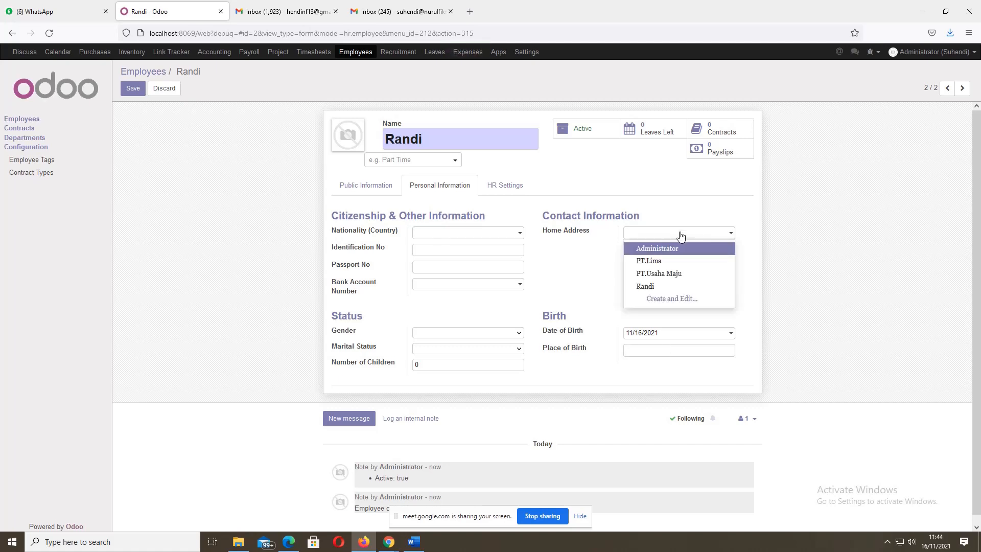
pyautogui.click(657, 206)
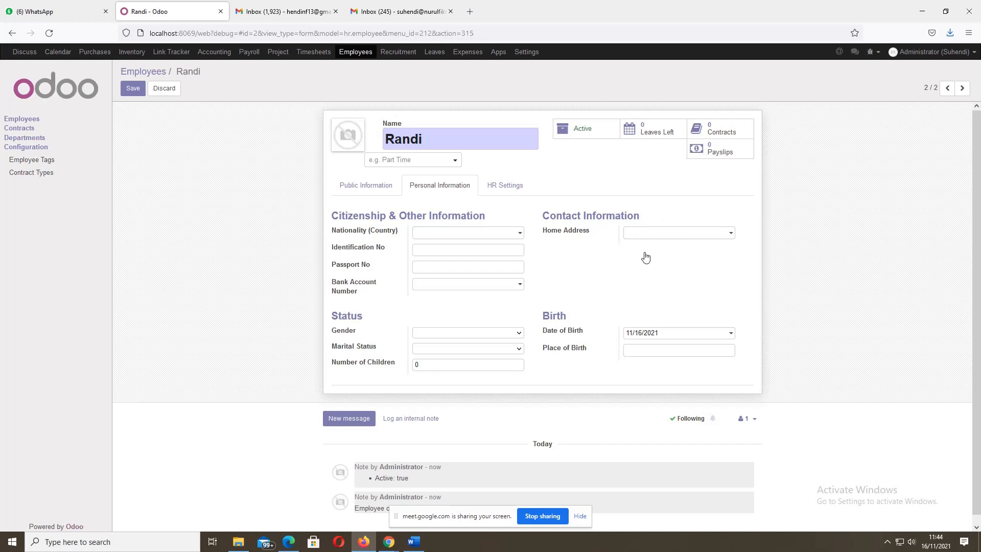
pyautogui.click(675, 233)
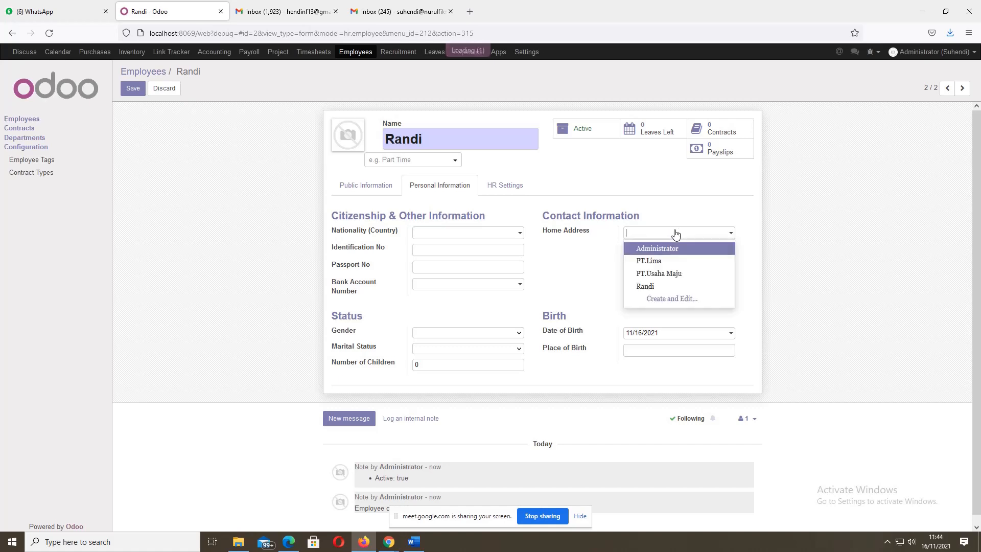
pyautogui.click(587, 280)
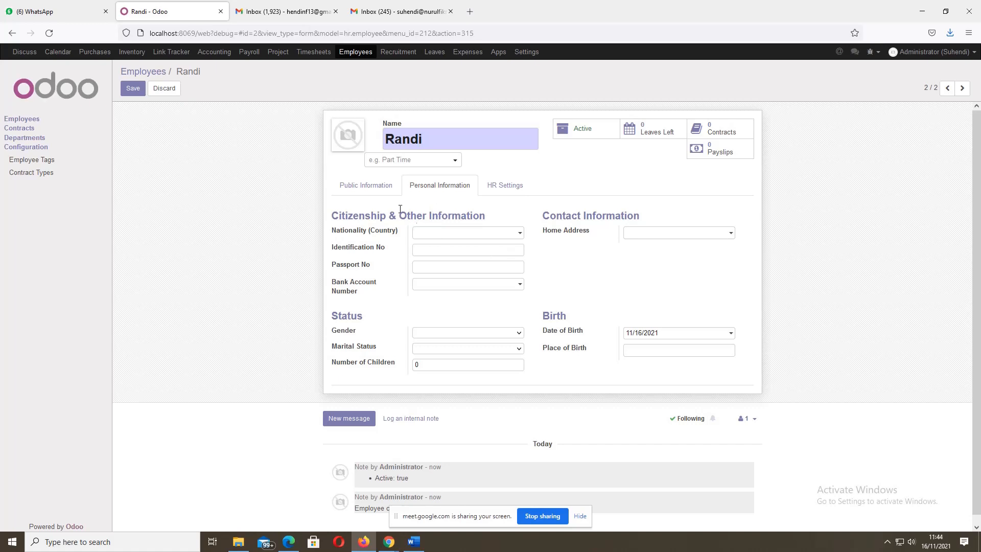
# - In HR Settings, link the employee to user Randi and set Remaining Legal Leaves to 10
pyautogui.click(503, 188)
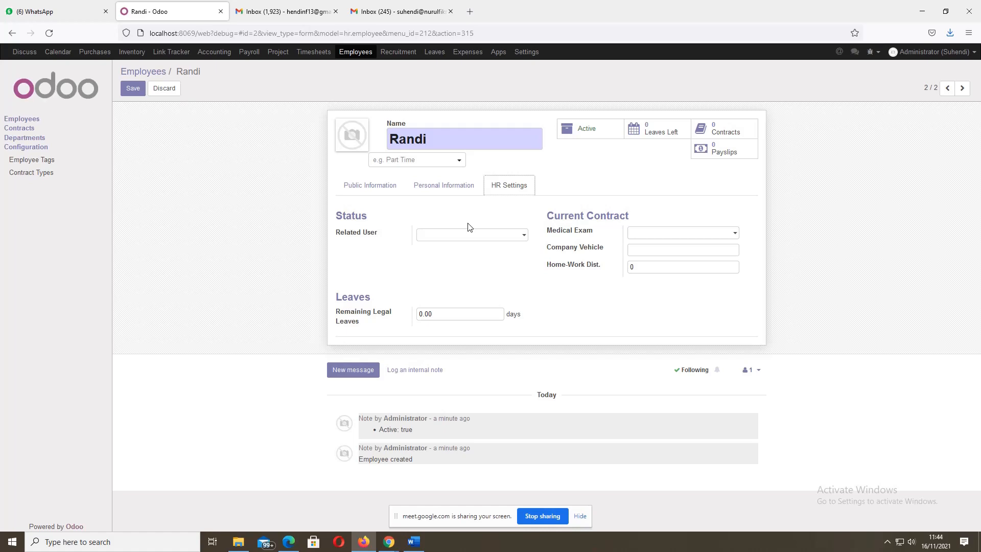
pyautogui.click(526, 234)
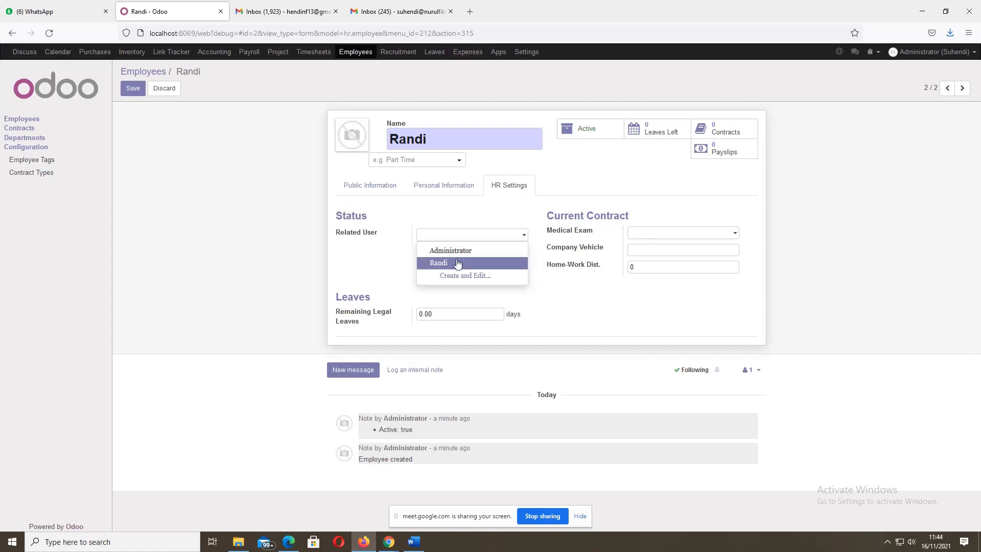
pyautogui.click(438, 263)
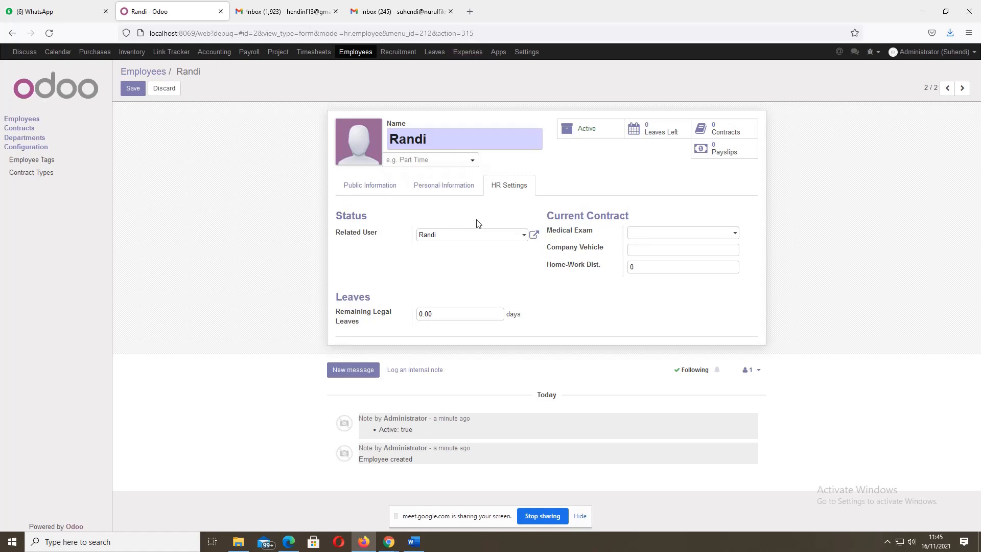
pyautogui.doubleClick(436, 313)
pyautogui.write('10')
# - Set Randi's medical exam date to 11/16/2021 and the home-work distance to 25
pyautogui.click(675, 237)
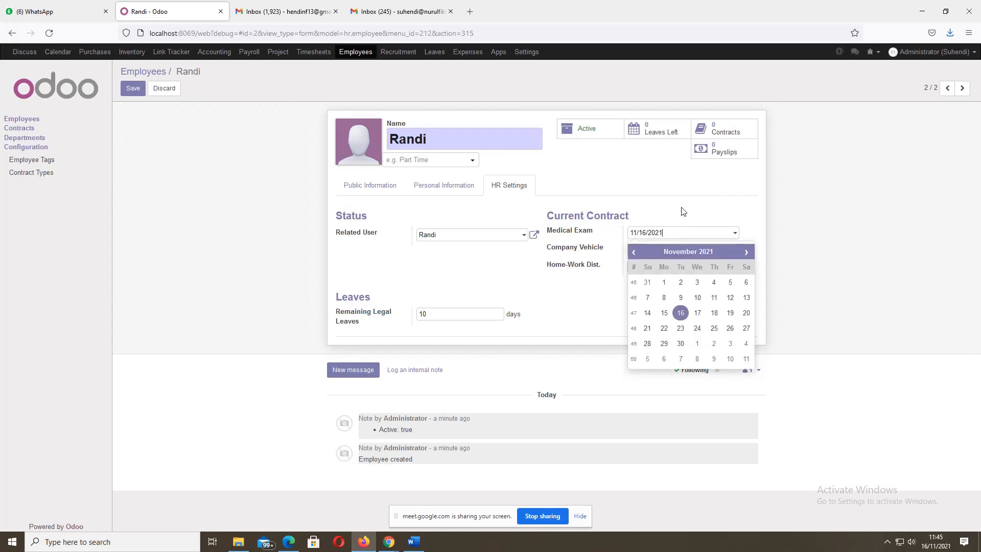
pyautogui.click(683, 211)
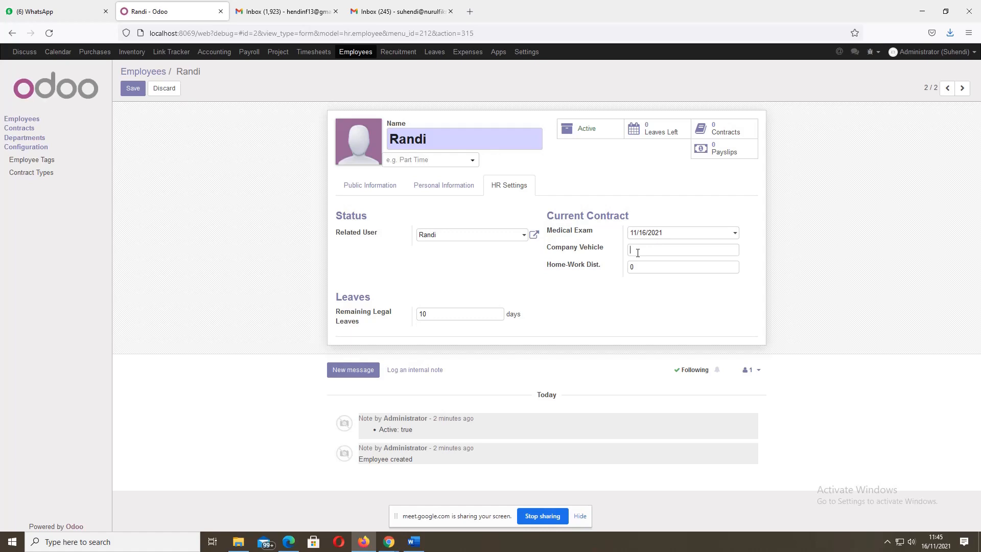
pyautogui.click(638, 251)
pyautogui.doubleClick(632, 267)
pyautogui.write('525')
pyautogui.click(440, 193)
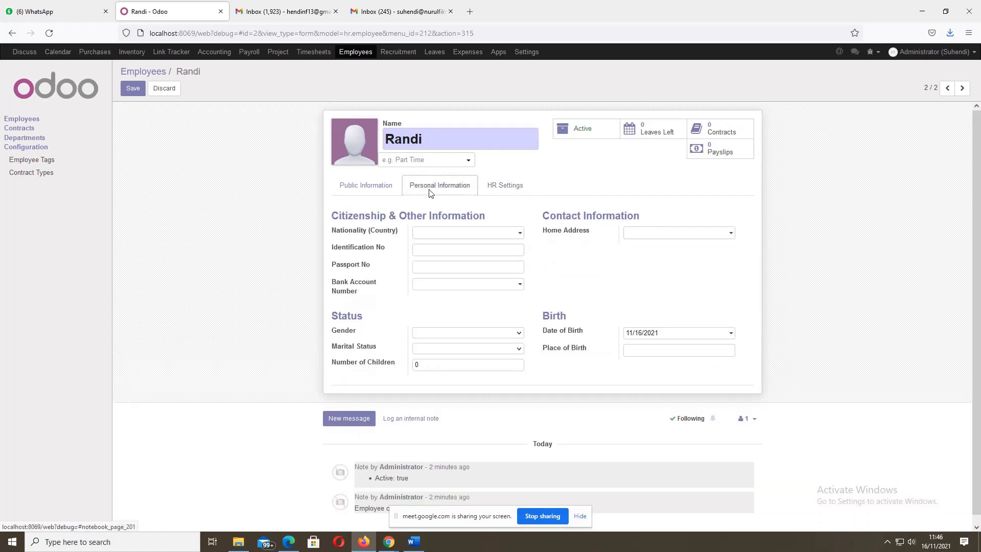
pyautogui.click(502, 188)
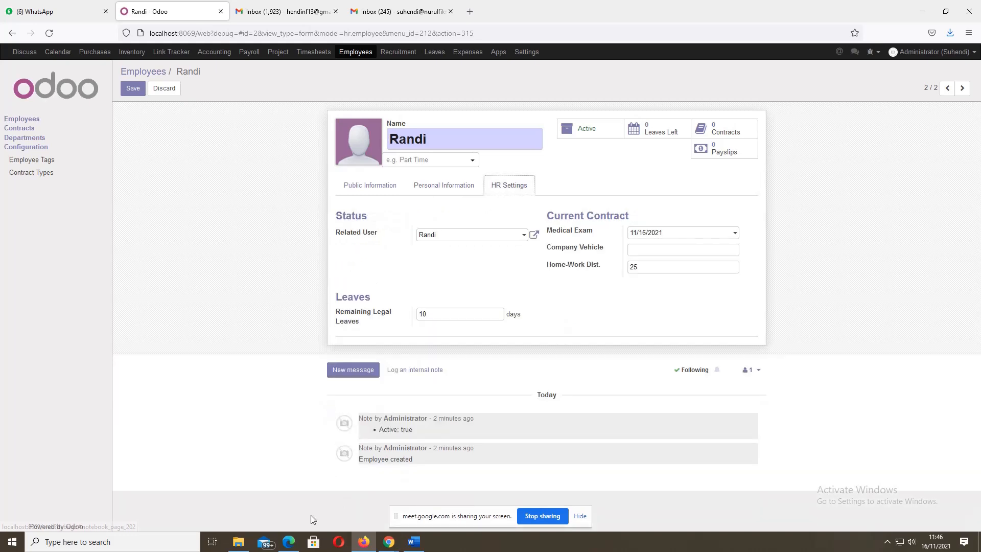
pyautogui.click(290, 543)
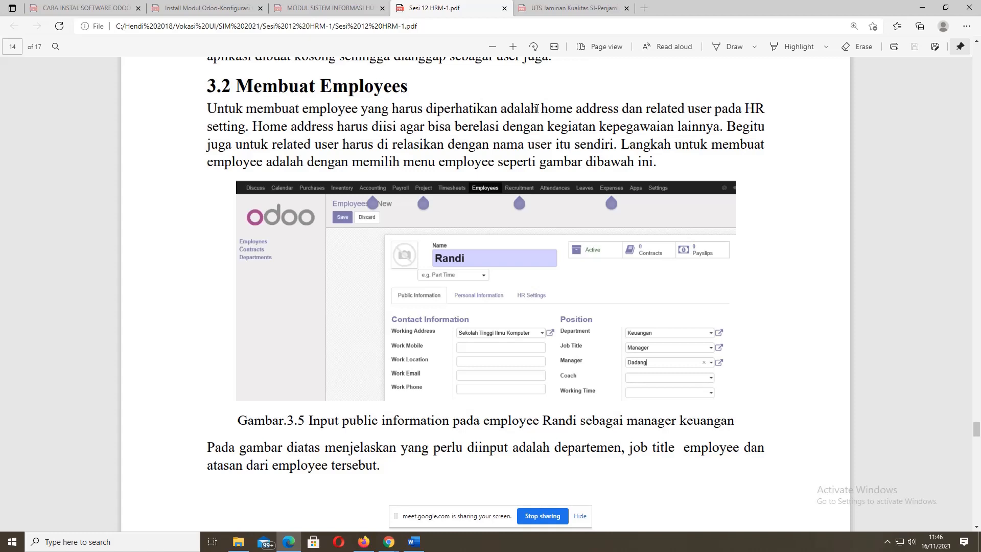
pyautogui.moveTo(540, 109); pyautogui.dragTo(618, 108)
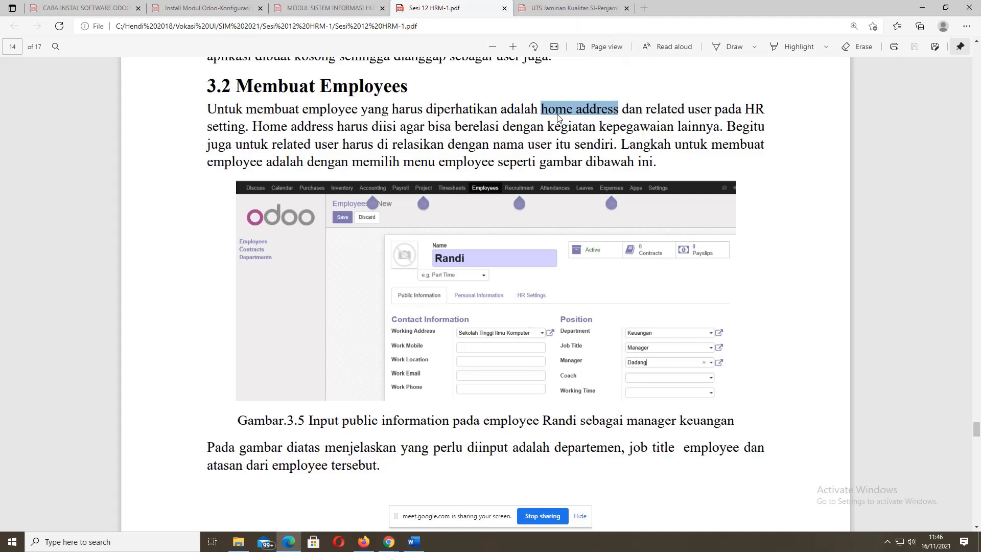
pyautogui.click(363, 542)
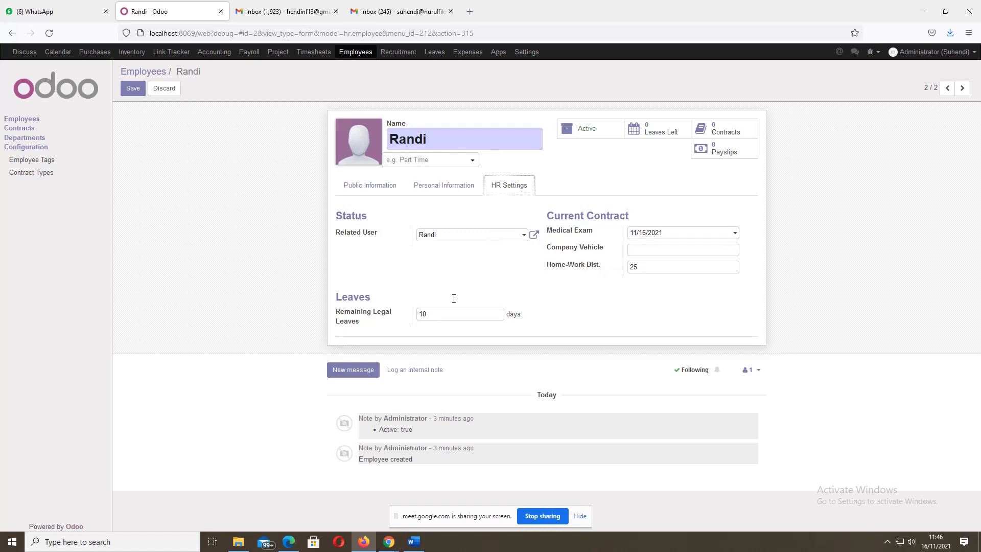
# - Set Home Address to the contact Randi under Personal Information, then save the record
pyautogui.click(432, 182)
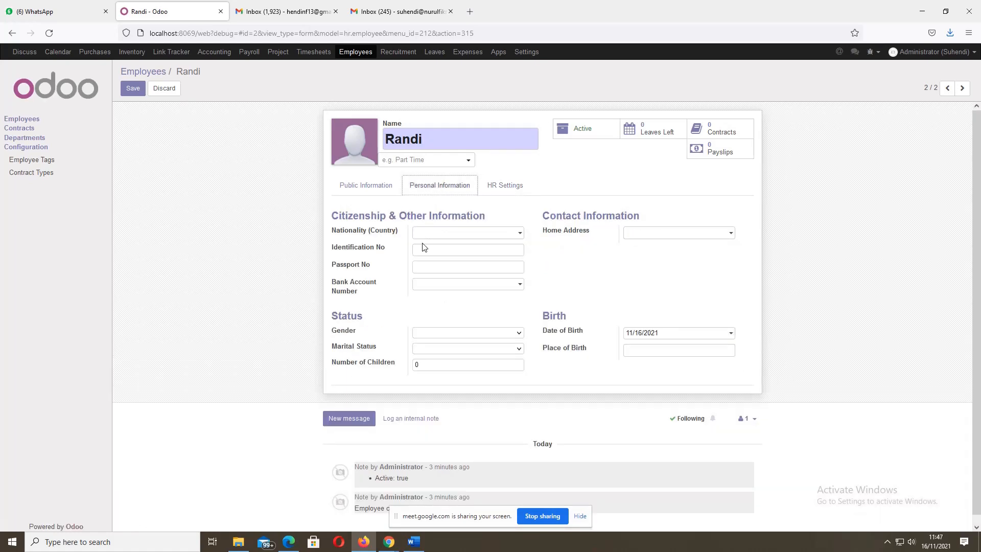
pyautogui.click(712, 235)
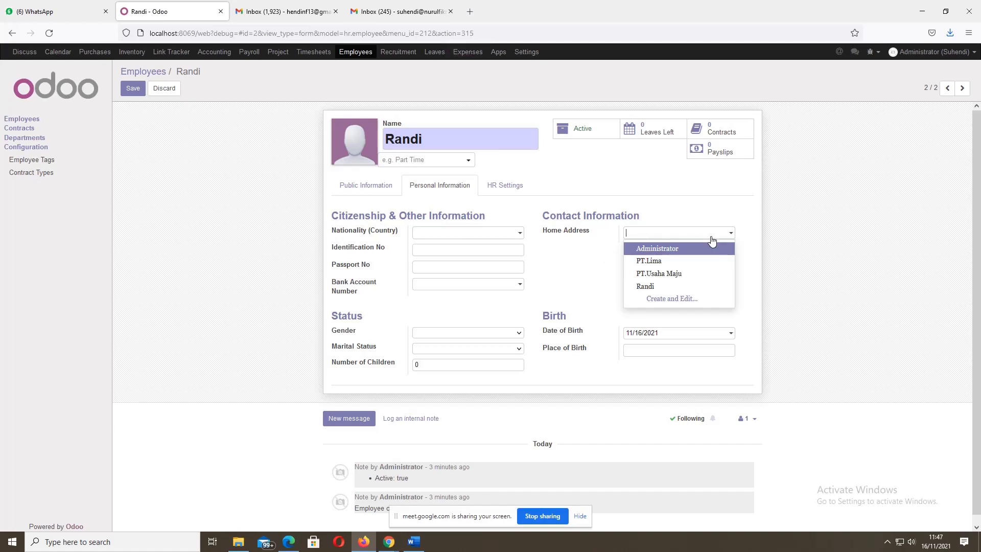
pyautogui.click(662, 288)
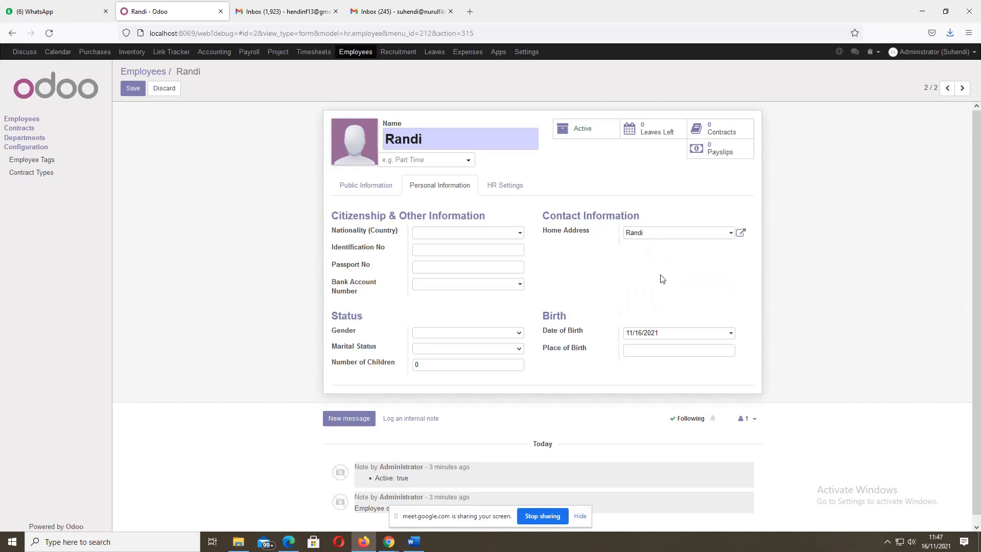
pyautogui.click(133, 89)
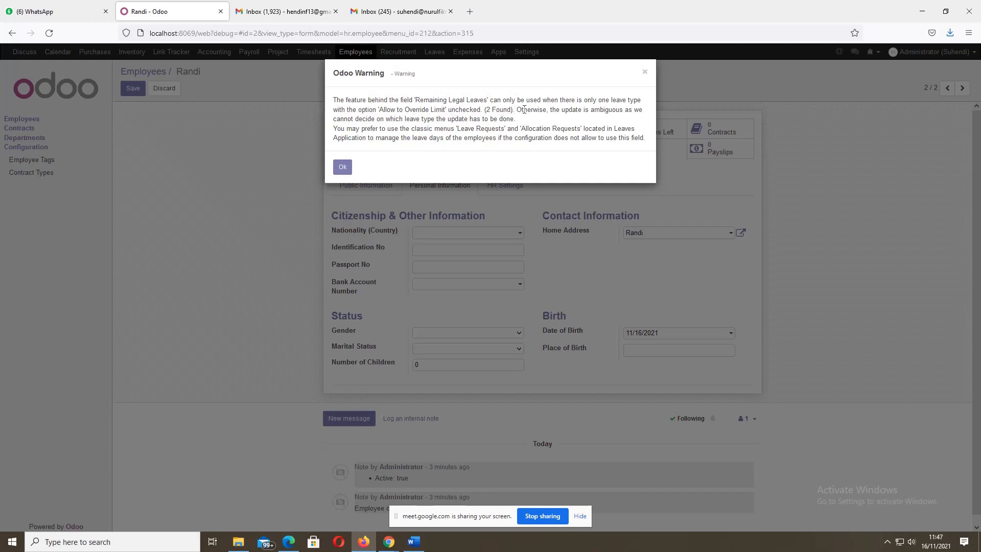
# - Clear Remaining Legal Leaves to 0.00 days, save Randi's record, and return to Employees
pyautogui.click(343, 167)
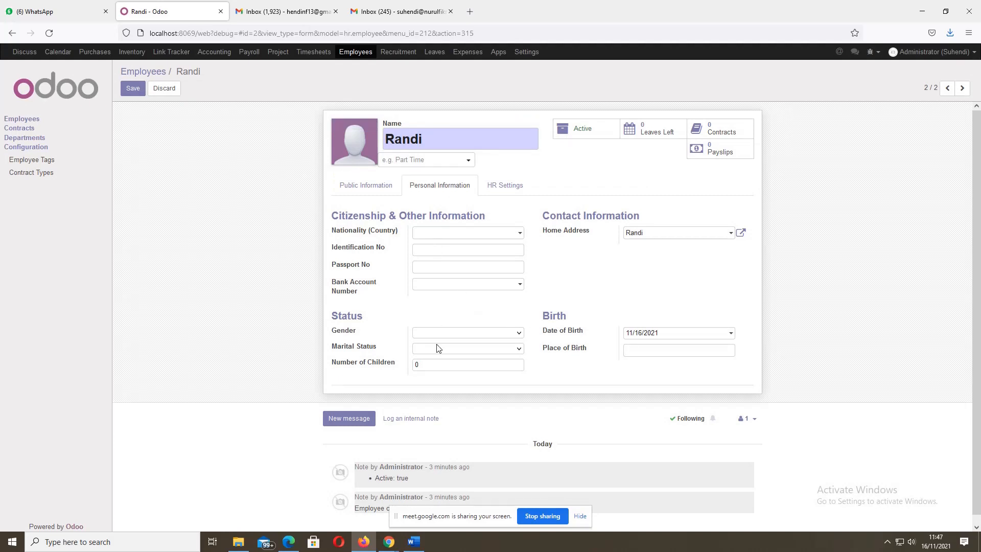
pyautogui.click(494, 187)
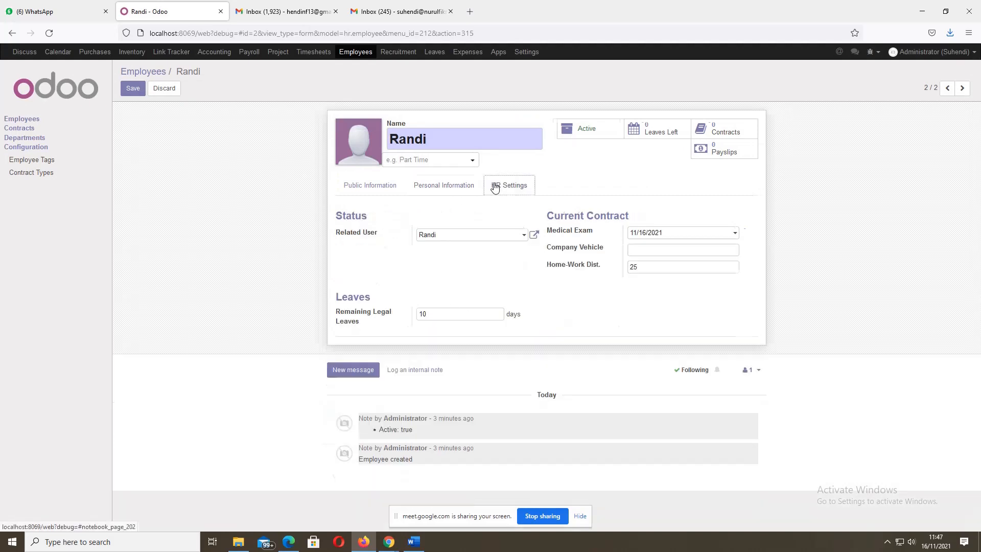
pyautogui.click(438, 311)
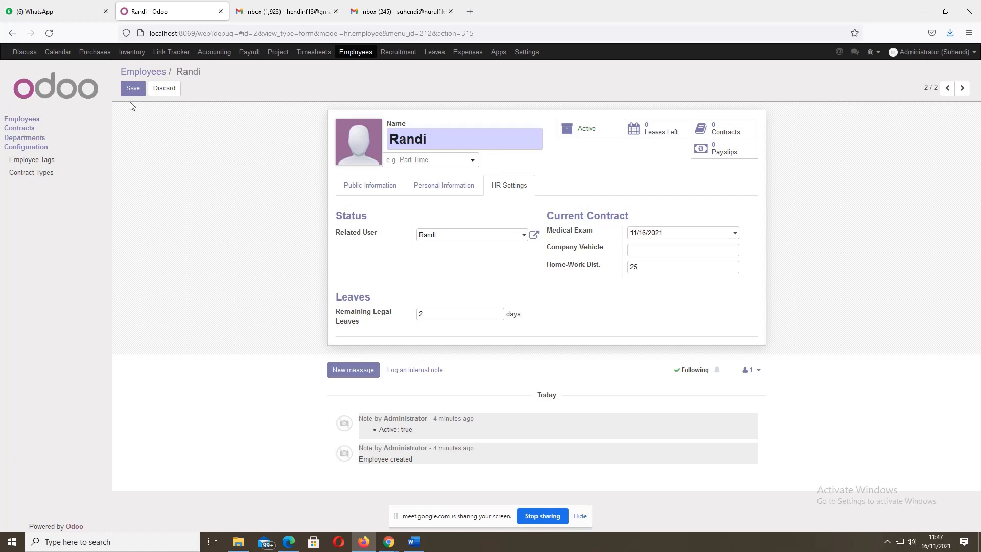
pyautogui.click(133, 89)
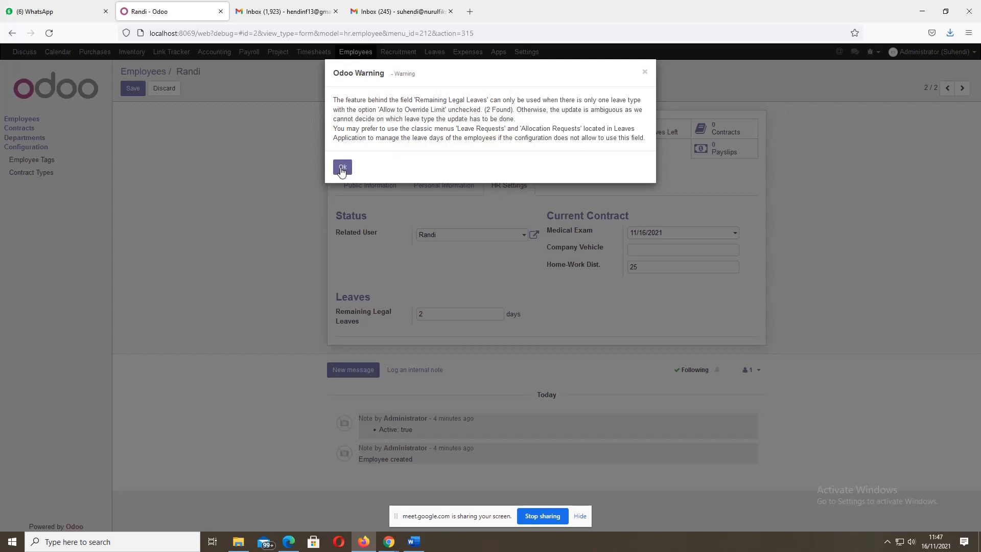
pyautogui.click(341, 167)
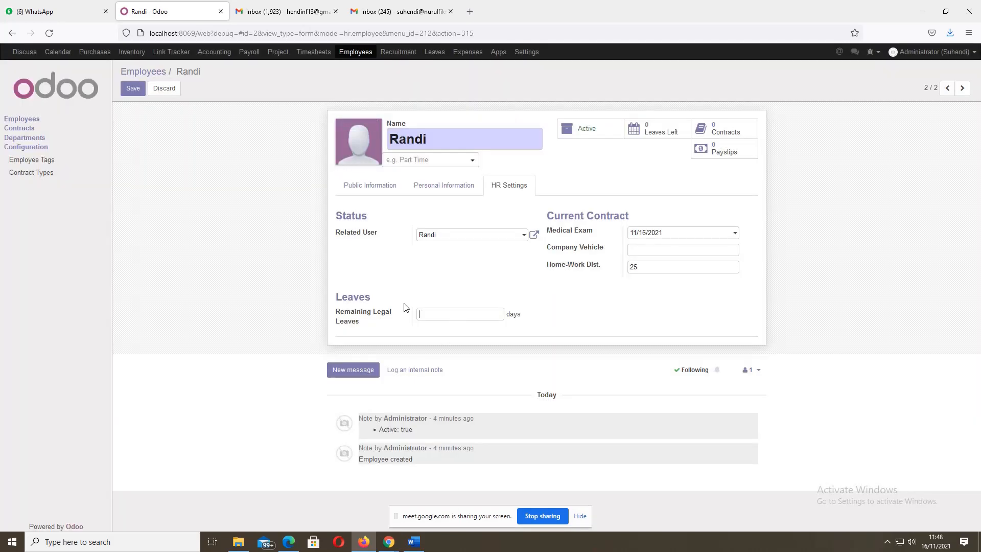
pyautogui.click(133, 89)
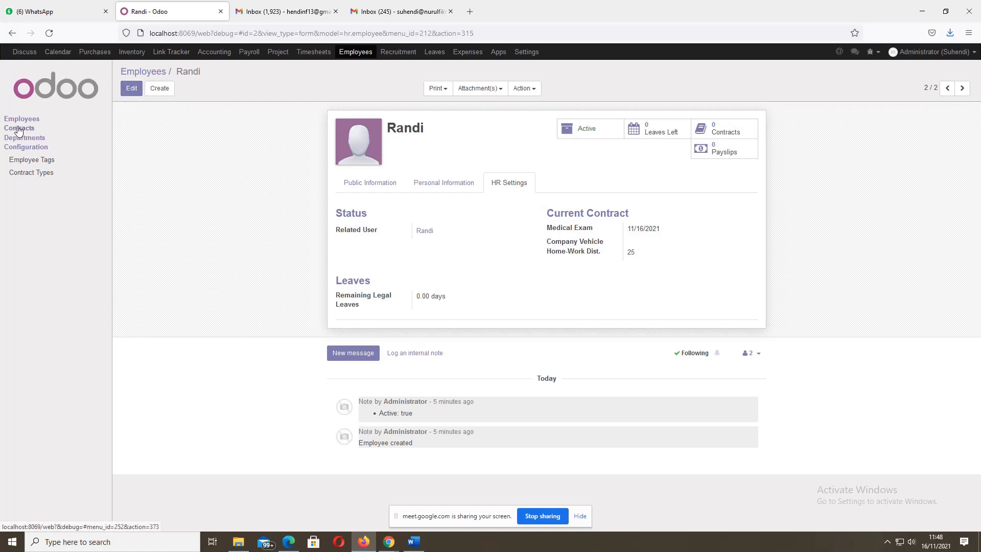
pyautogui.click(347, 53)
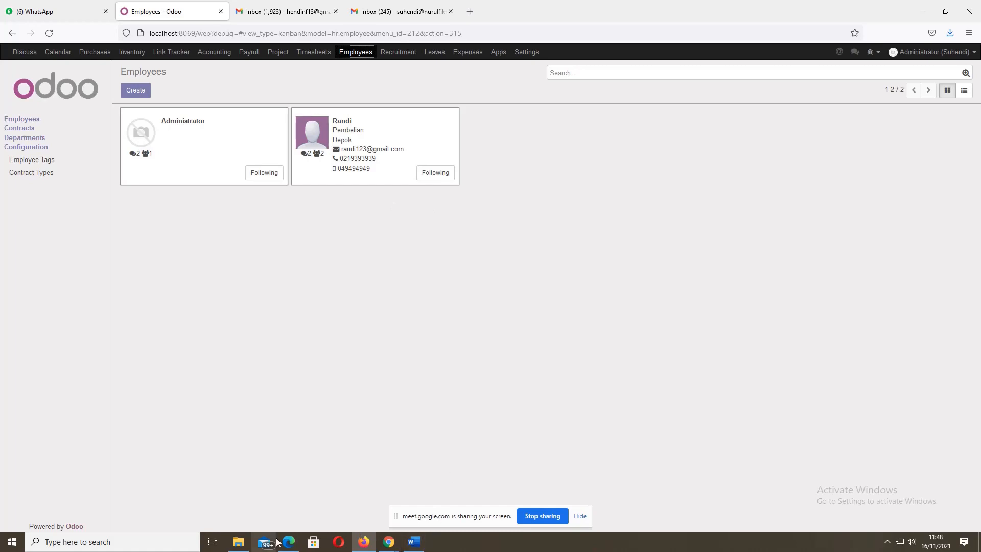
pyautogui.moveTo(283, 542)
pyautogui.click(314, 493)
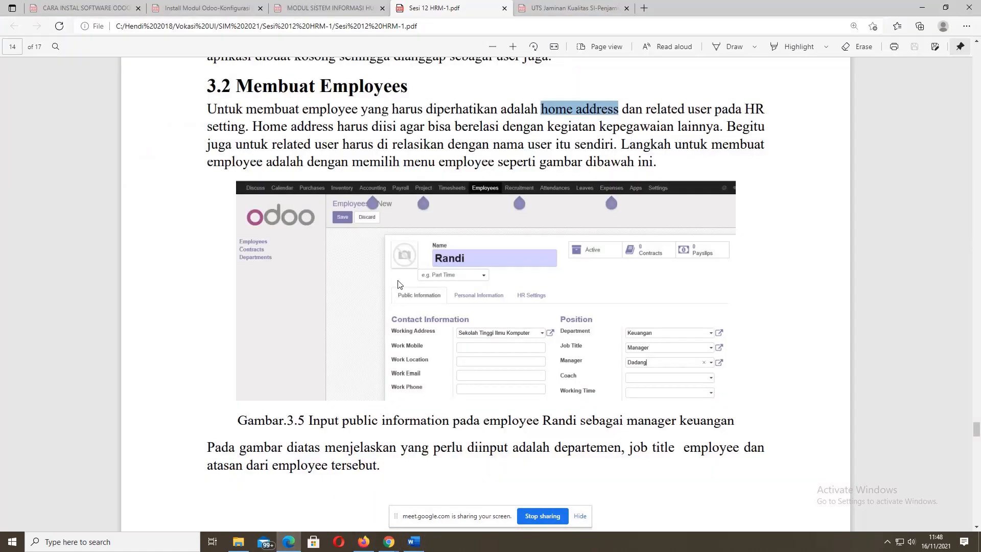
pyautogui.scroll(-15, 398, 282)
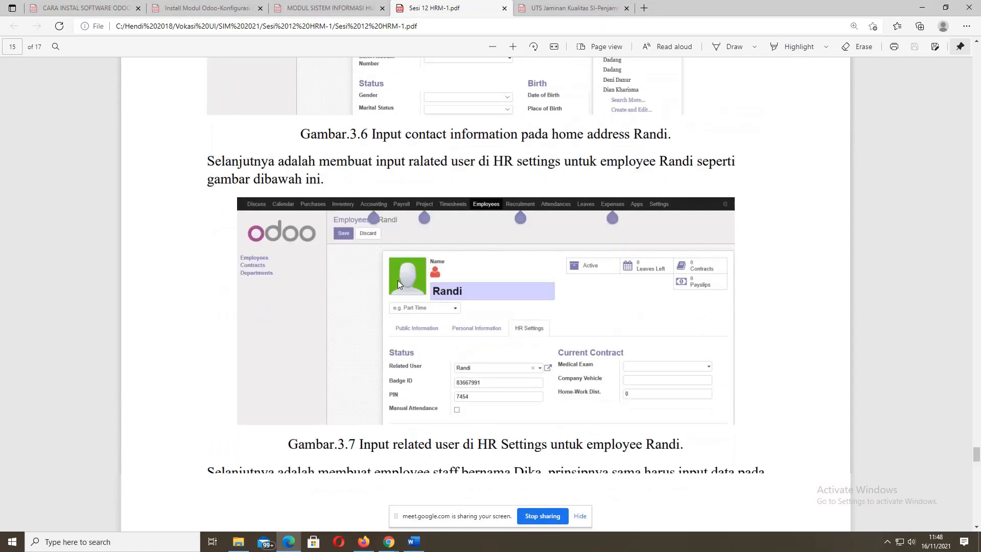
pyautogui.scroll(-20, 399, 284)
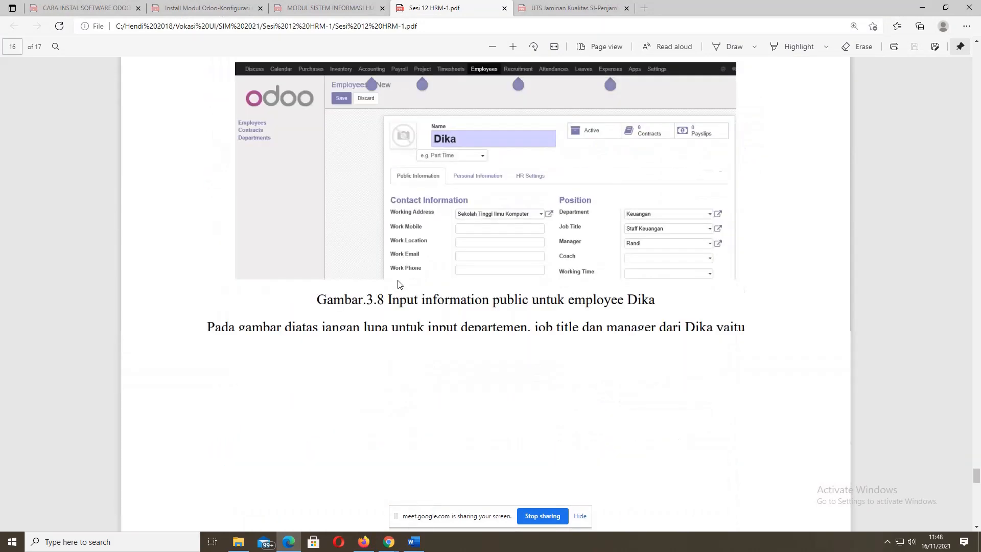
pyautogui.scroll(-5, 399, 284)
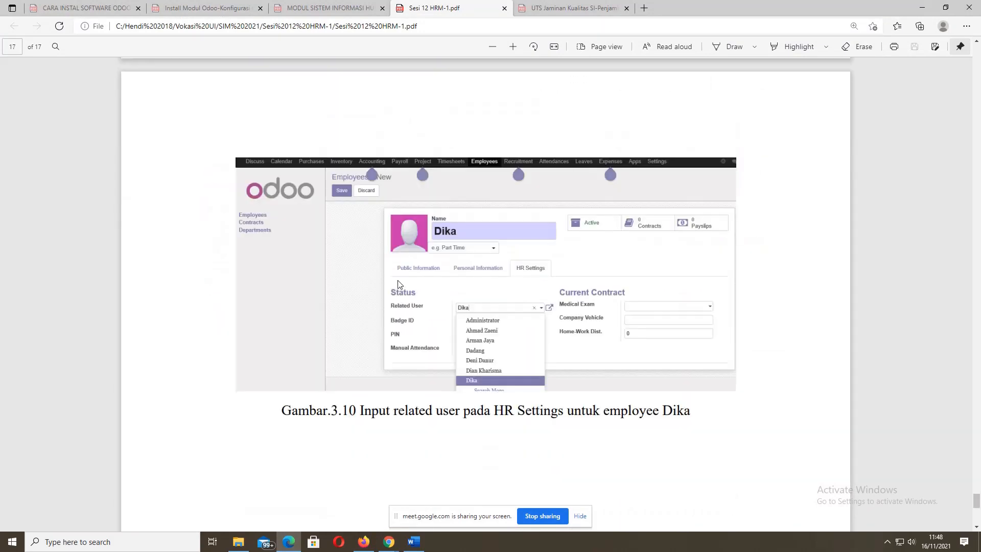
pyautogui.scroll(-5, 400, 285)
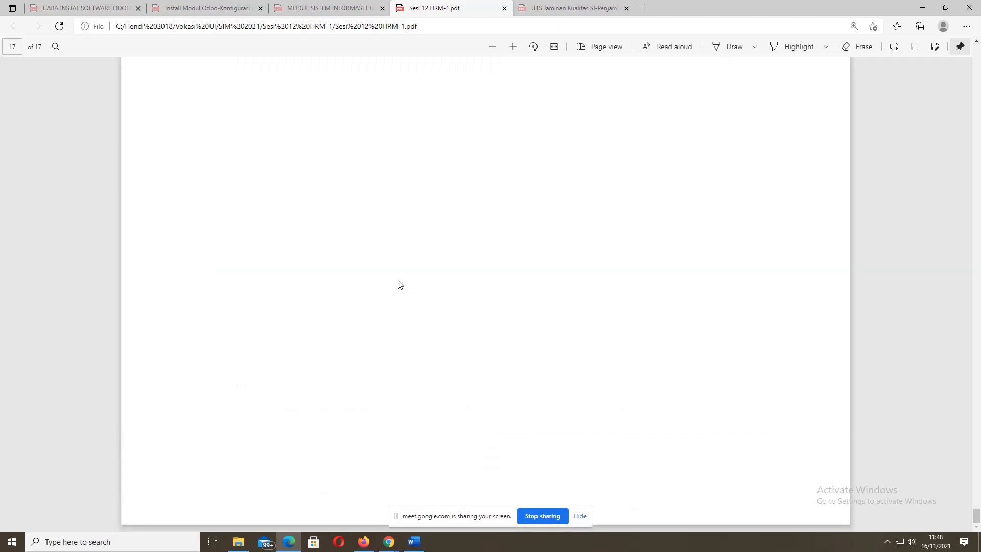
pyautogui.scroll(10, 399, 284)
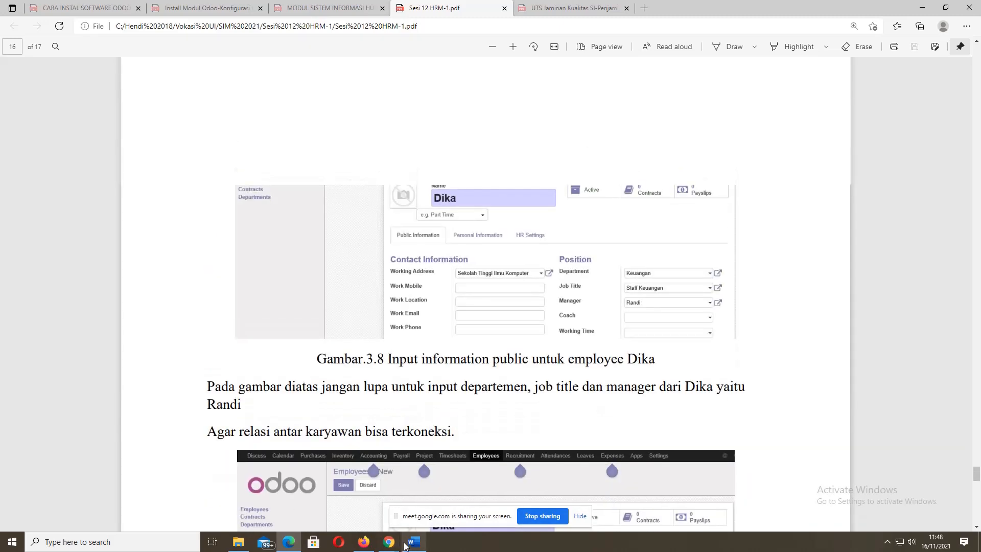
pyautogui.moveTo(390, 540)
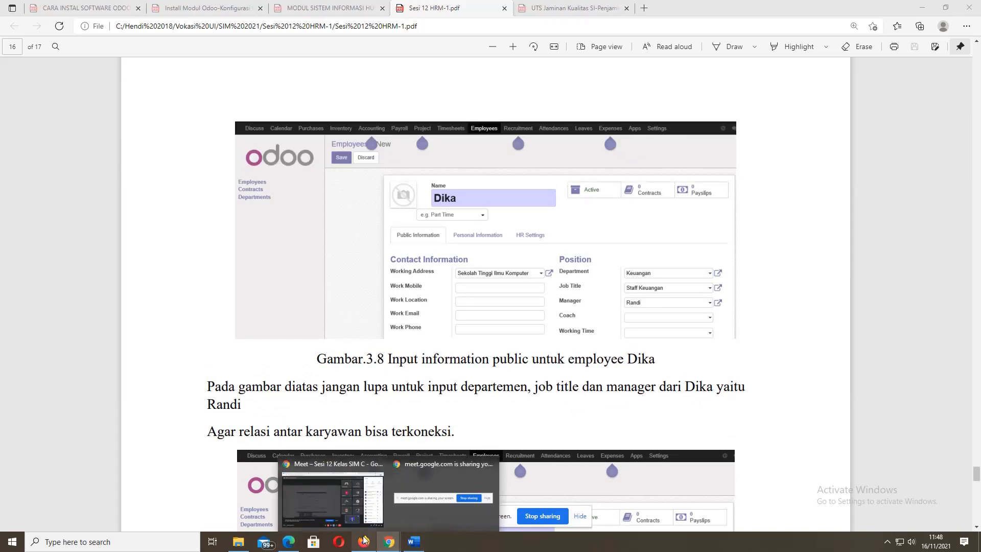
pyautogui.click(363, 540)
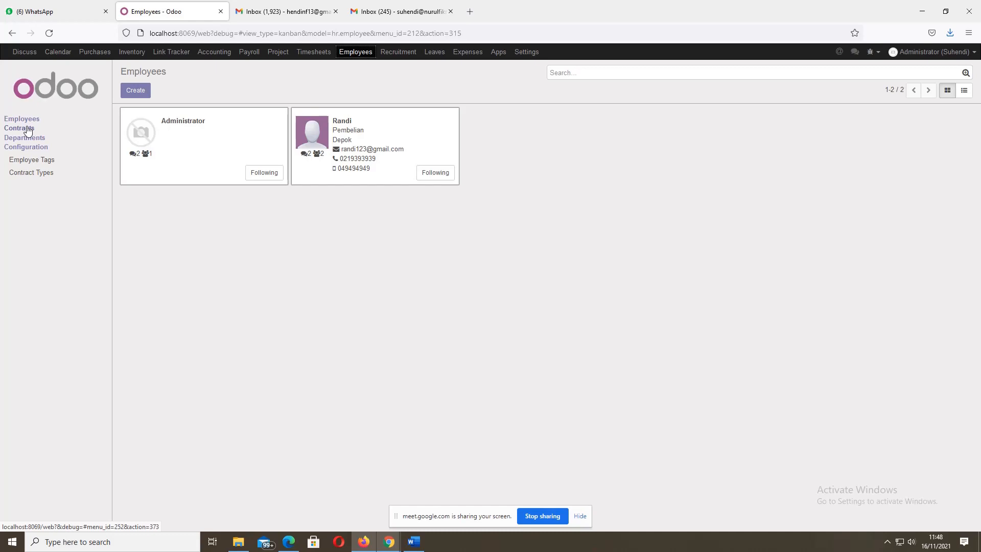
# - Reopen Randi's card from the refreshed Employees list in edit mode, keeping Randi as Related User
pyautogui.click(355, 53)
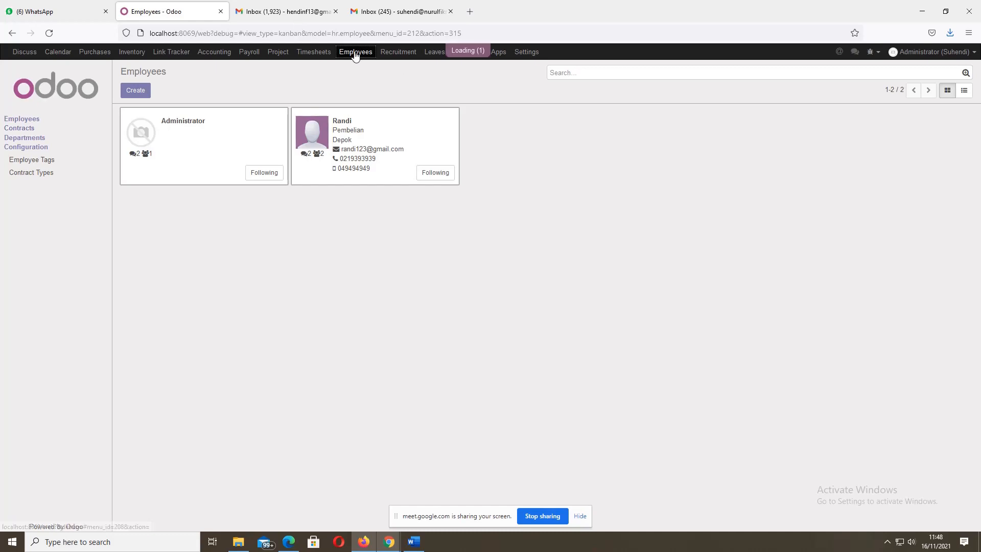
pyautogui.click(19, 119)
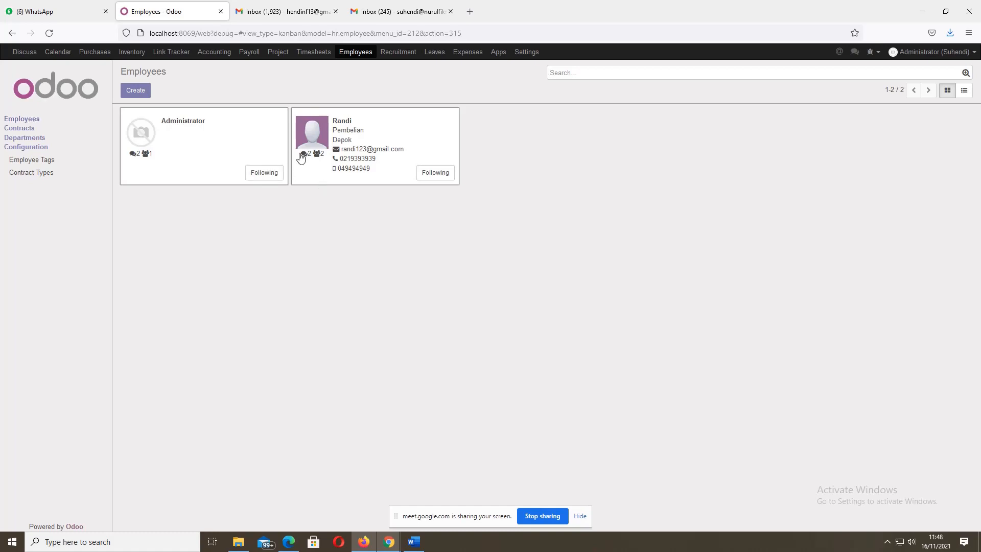
pyautogui.click(354, 134)
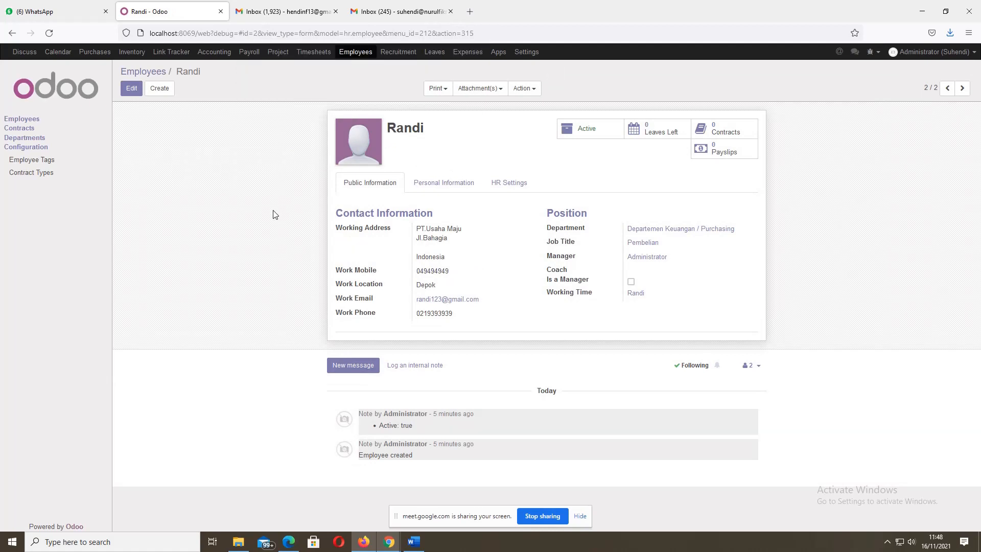
pyautogui.click(131, 89)
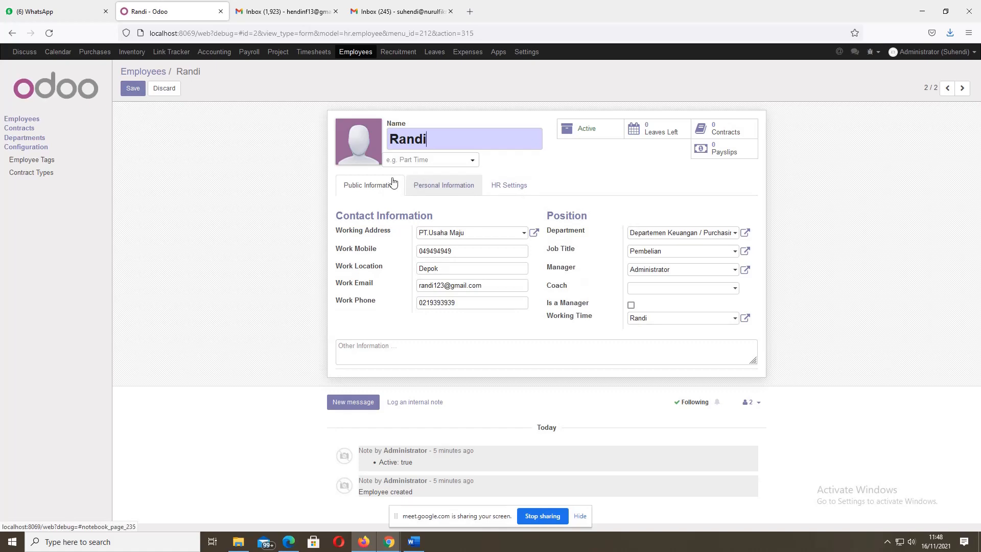
pyautogui.click(494, 186)
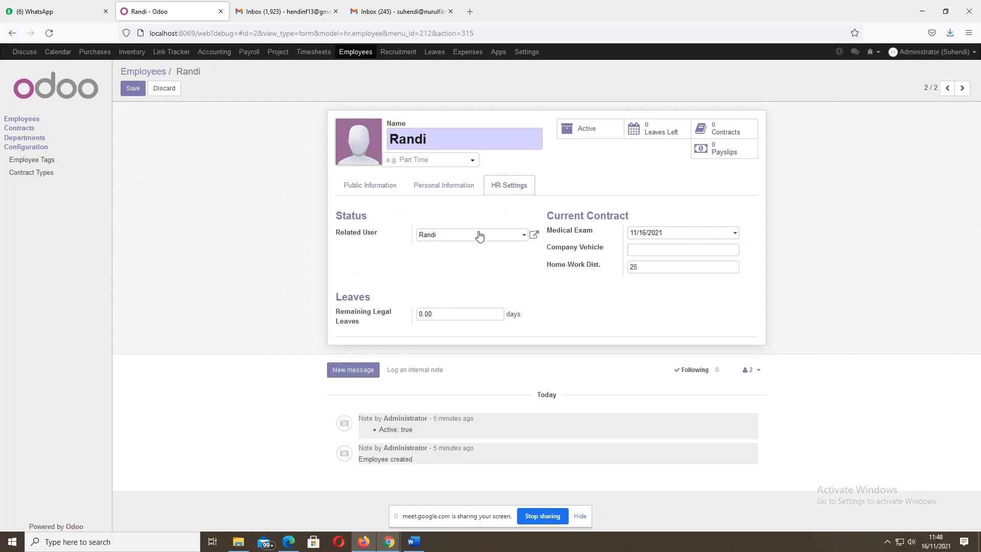
pyautogui.click(491, 237)
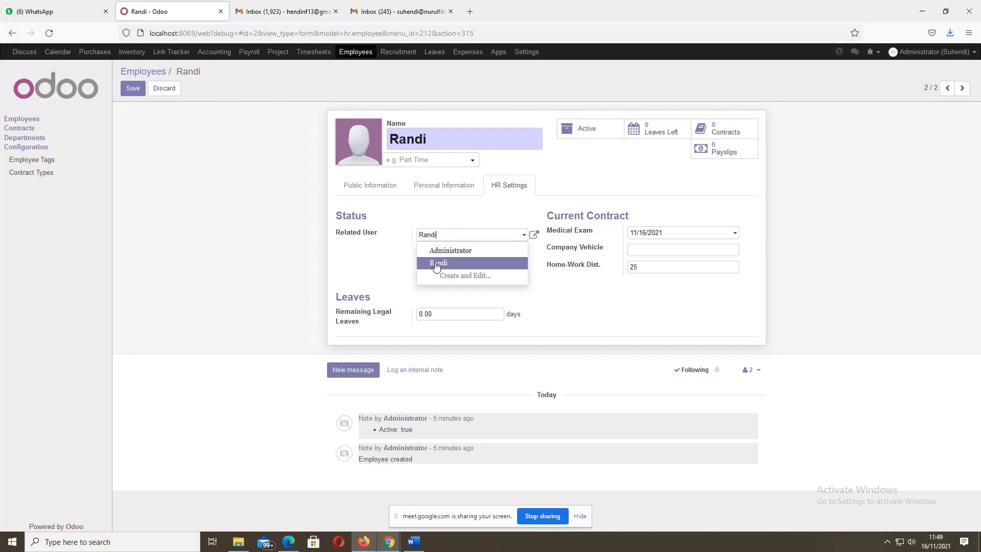
pyautogui.click(452, 208)
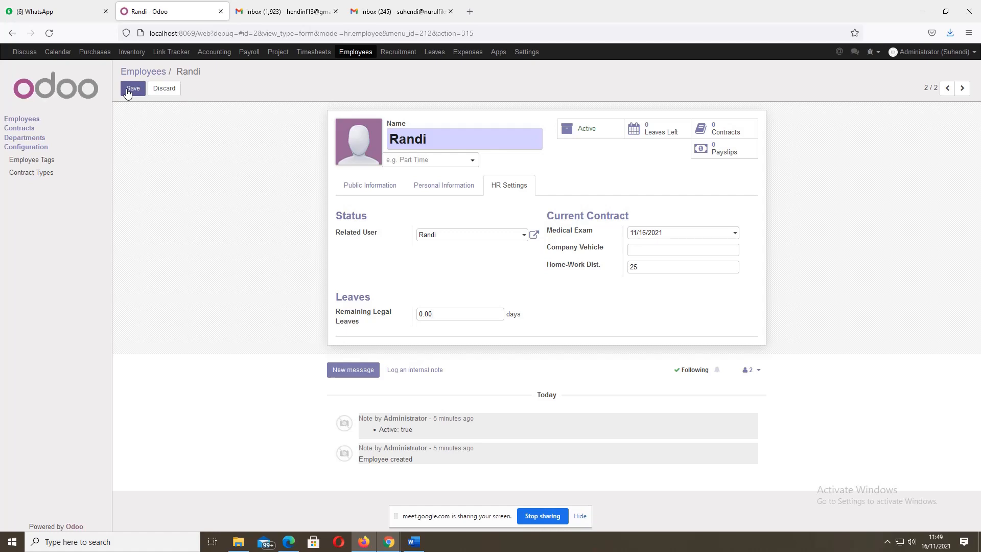
# - Save Randi's employee record, glance at the PDF guide, and switch to the Google Meet call
pyautogui.click(128, 90)
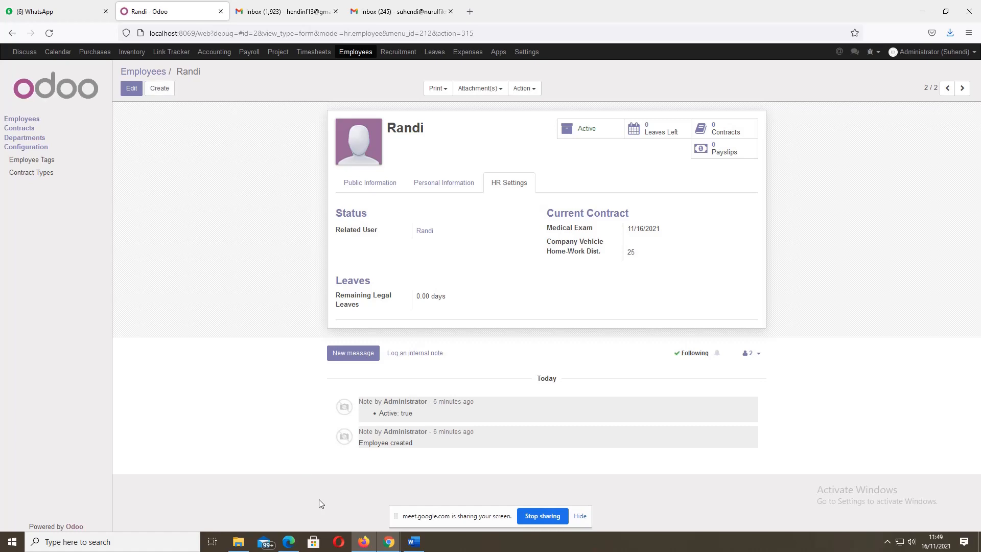
pyautogui.click(289, 541)
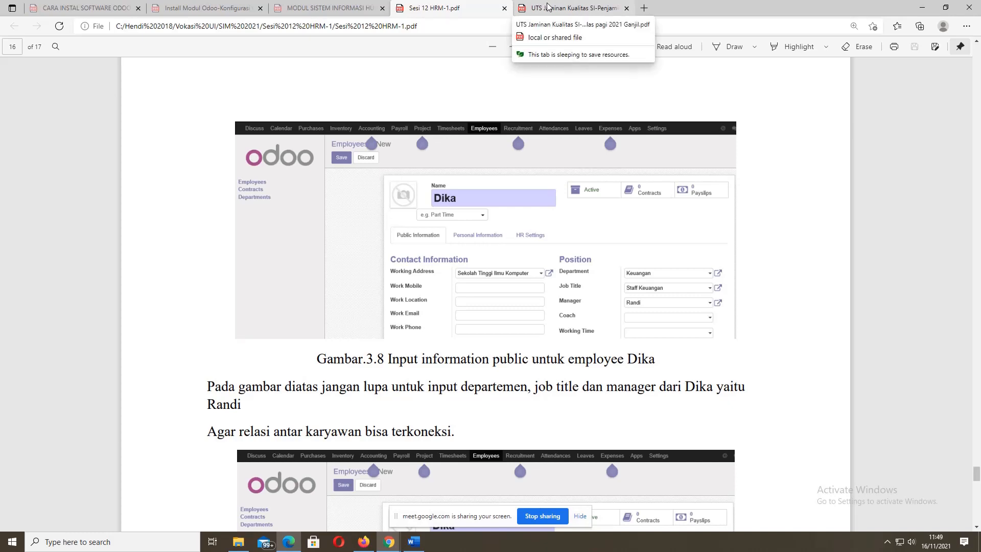
pyautogui.click(364, 541)
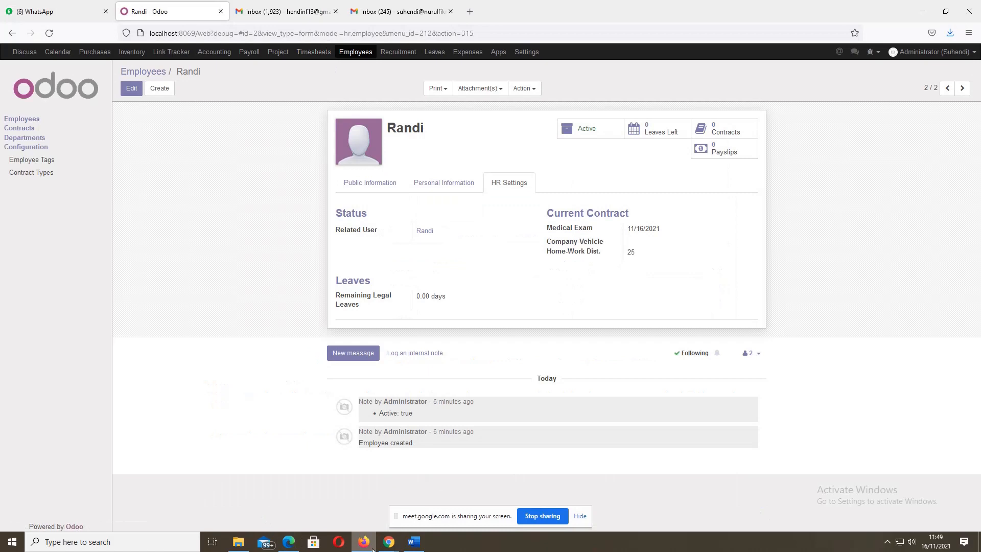
pyautogui.moveTo(389, 541)
pyautogui.click(335, 498)
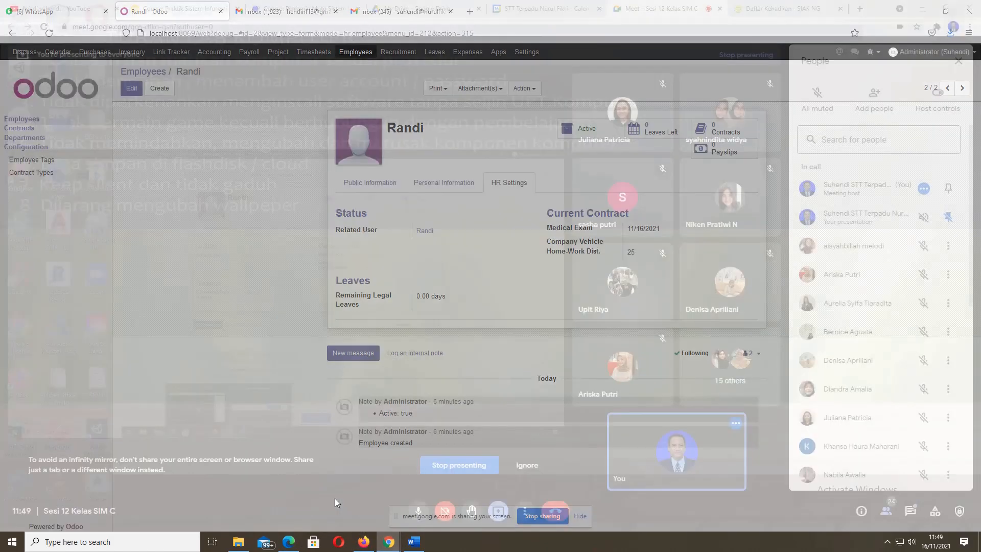
# - Stop presenting your screen in the Google Meet call
pyautogui.click(470, 471)
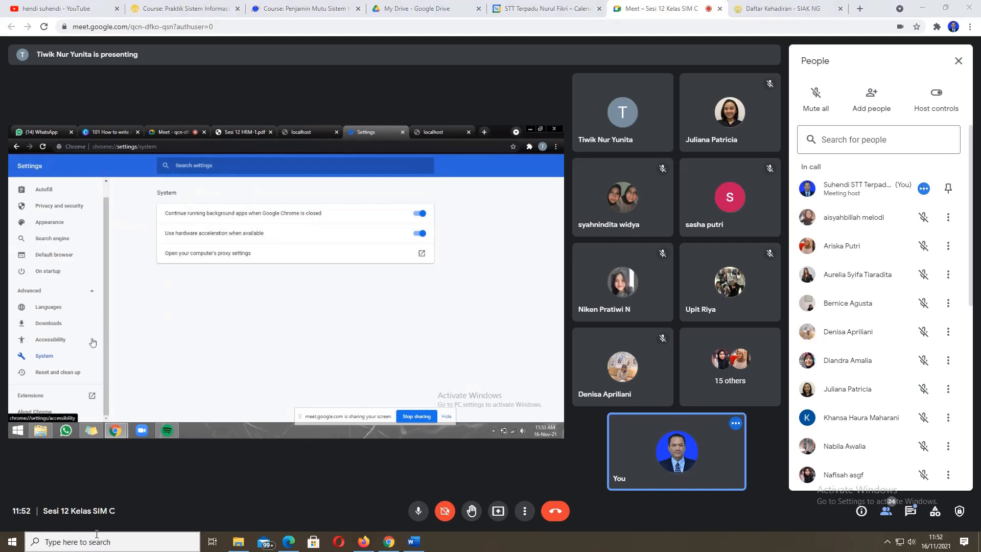
# - Search Windows for 'fire' and open Firewall & network protection
pyautogui.click(97, 536)
pyautogui.write('fire')
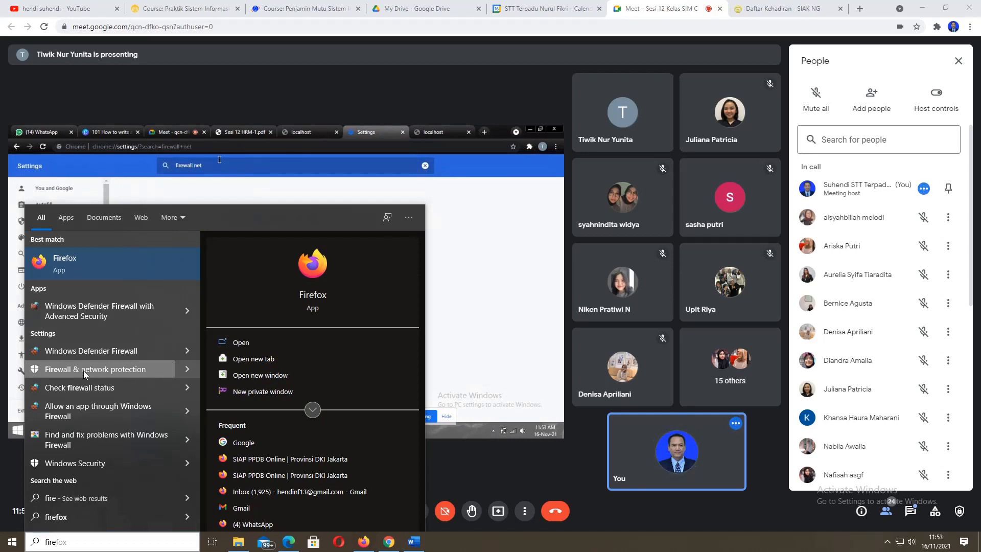
pyautogui.click(161, 364)
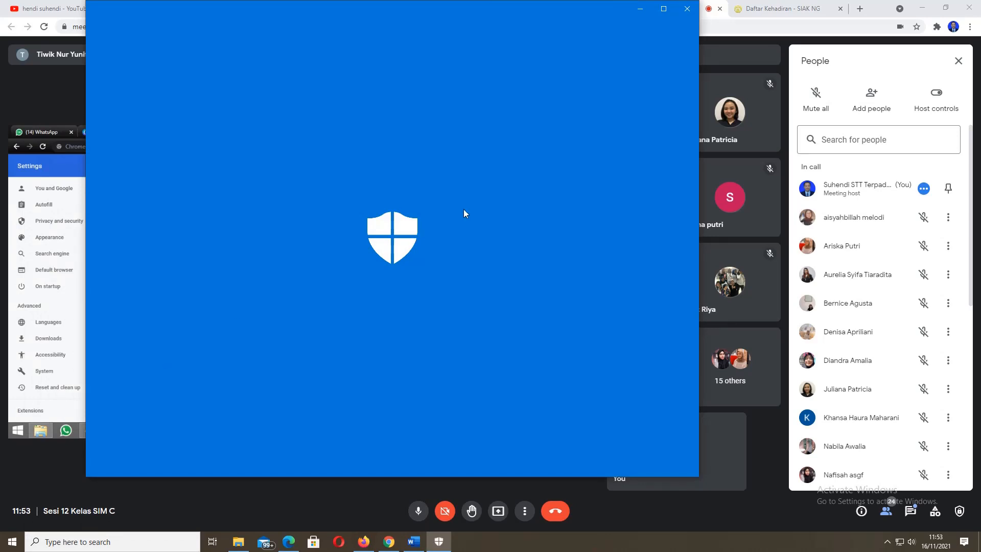
# - Close the Windows Security window to return to the call
pyautogui.click(687, 14)
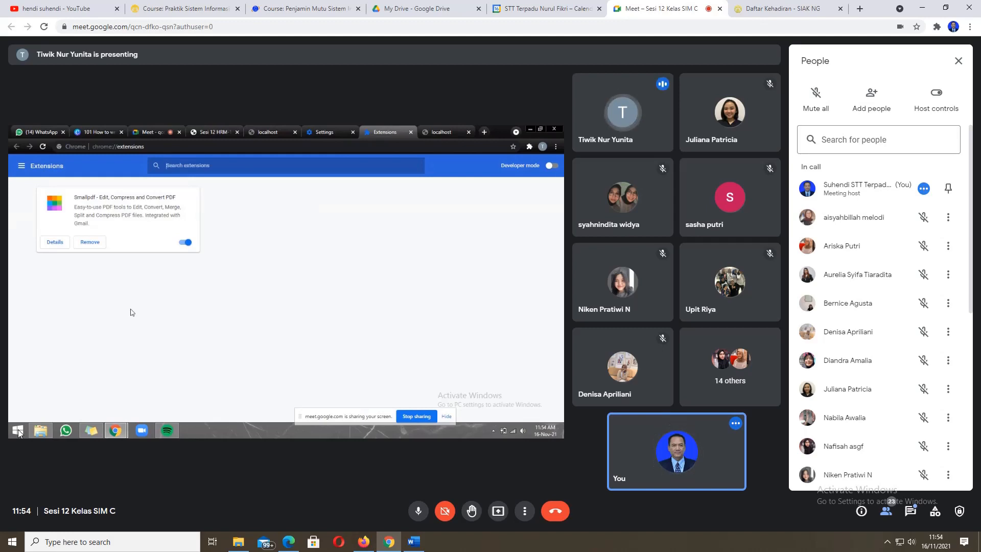
# - Briefly check Randi's Odoo record in Firefox, then return to the Meet call
pyautogui.click(82, 543)
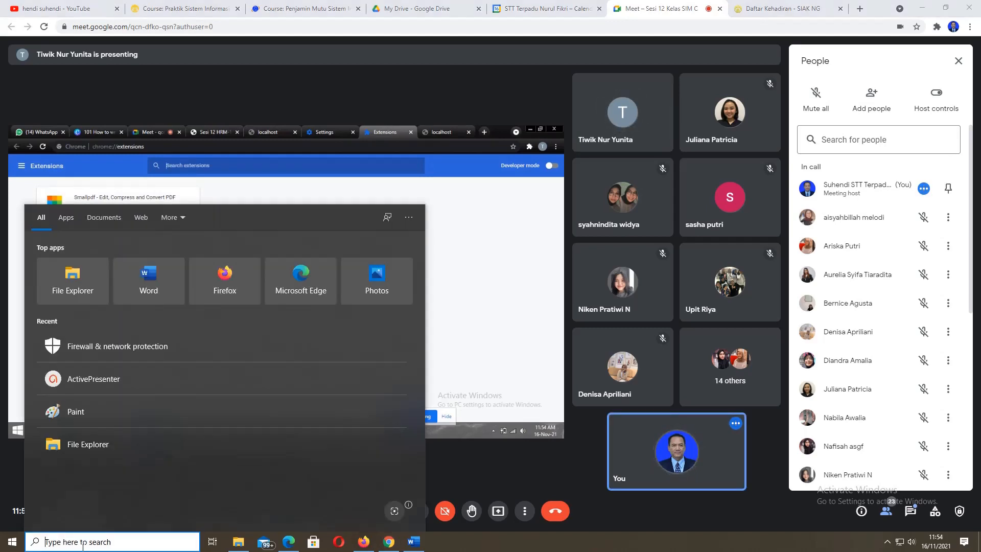
pyautogui.click(536, 546)
pyautogui.moveTo(385, 547)
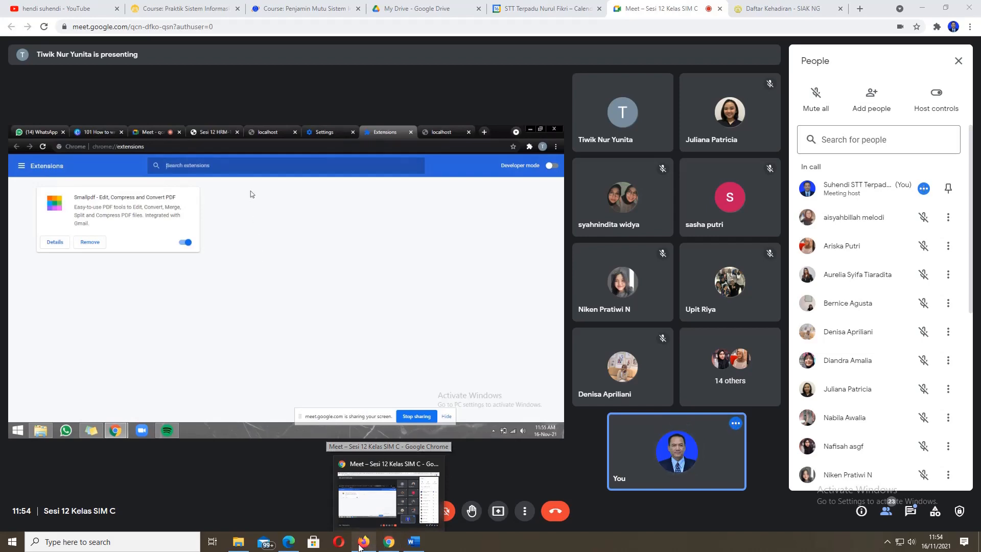
pyautogui.click(360, 546)
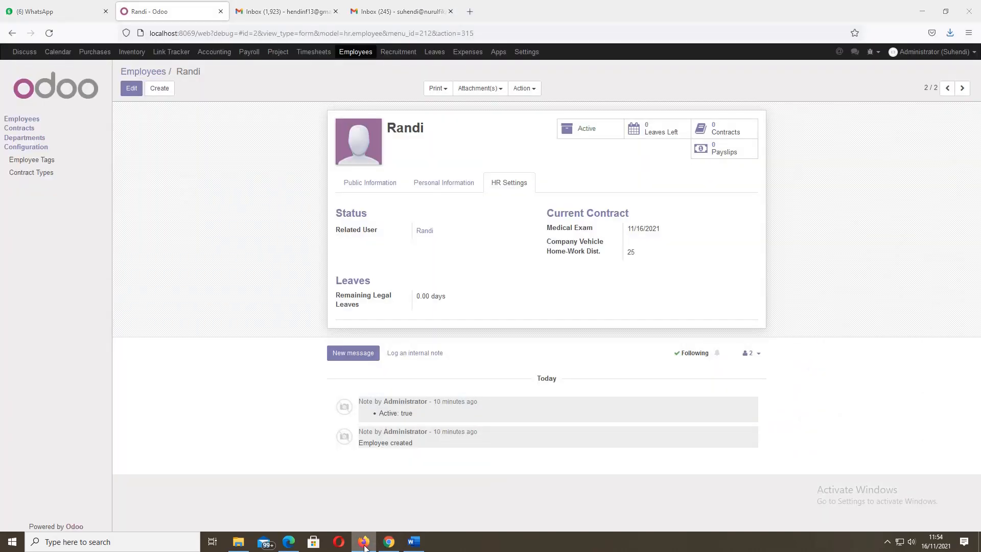
pyautogui.click(364, 547)
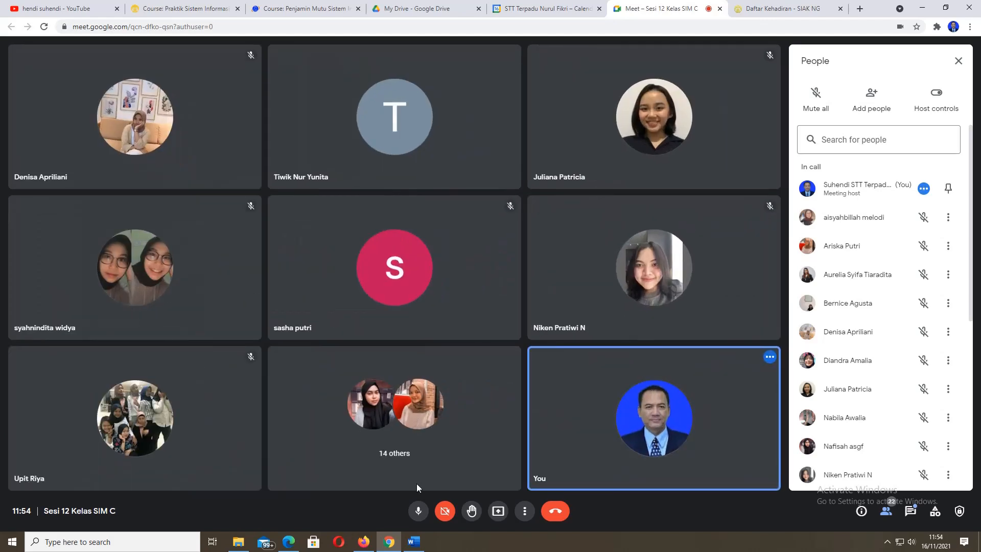
# - Present your entire screen to the Meet call via Present now
pyautogui.click(159, 546)
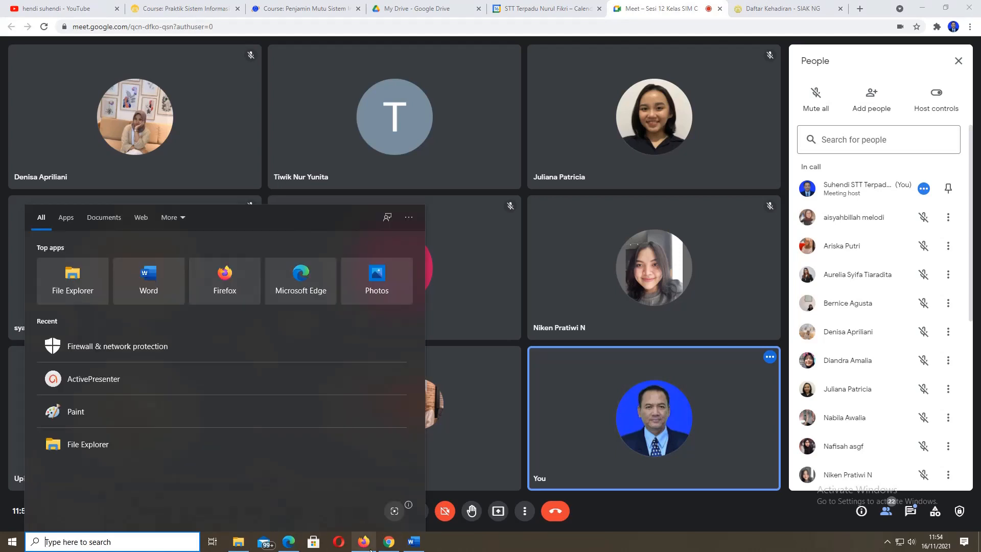
pyautogui.click(497, 511)
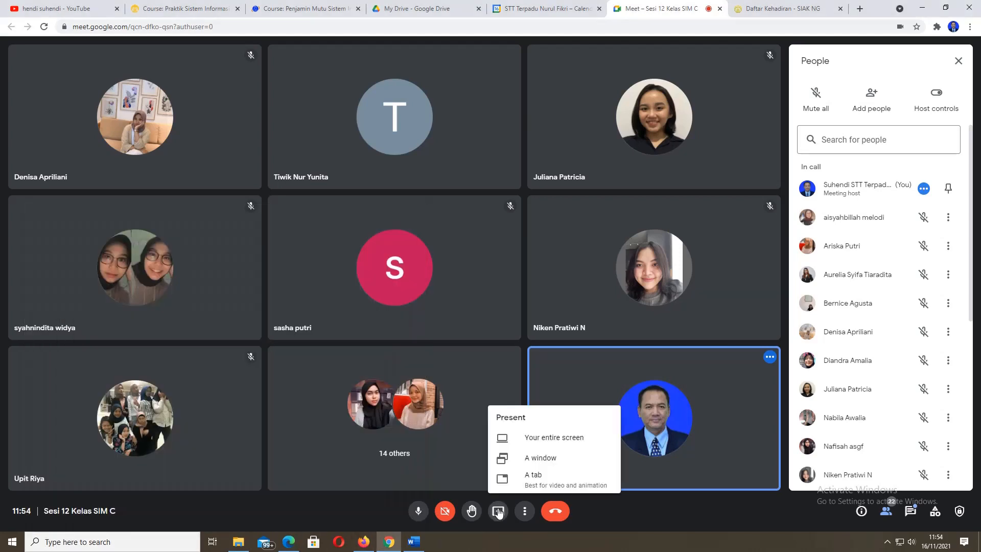
pyautogui.click(543, 439)
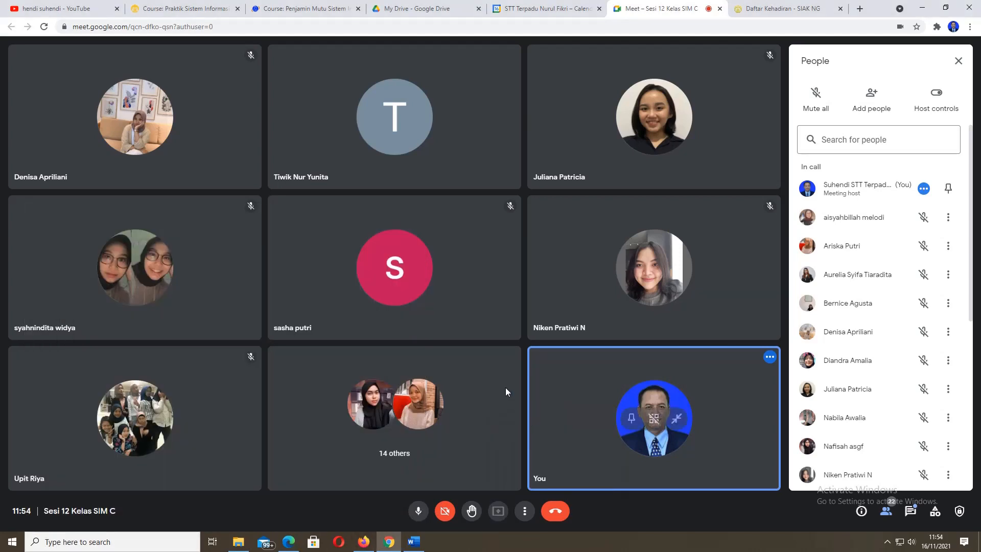
pyautogui.click(475, 160)
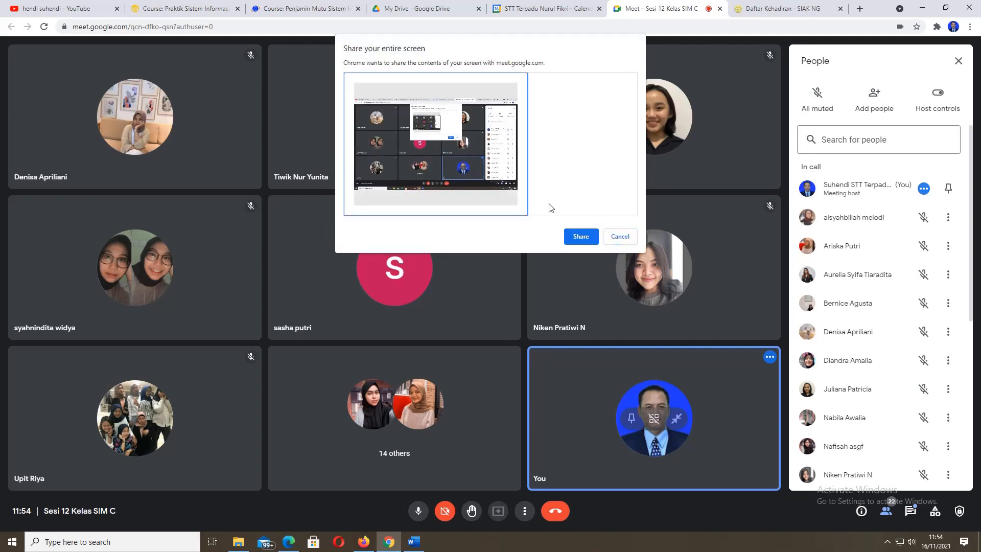
pyautogui.click(580, 236)
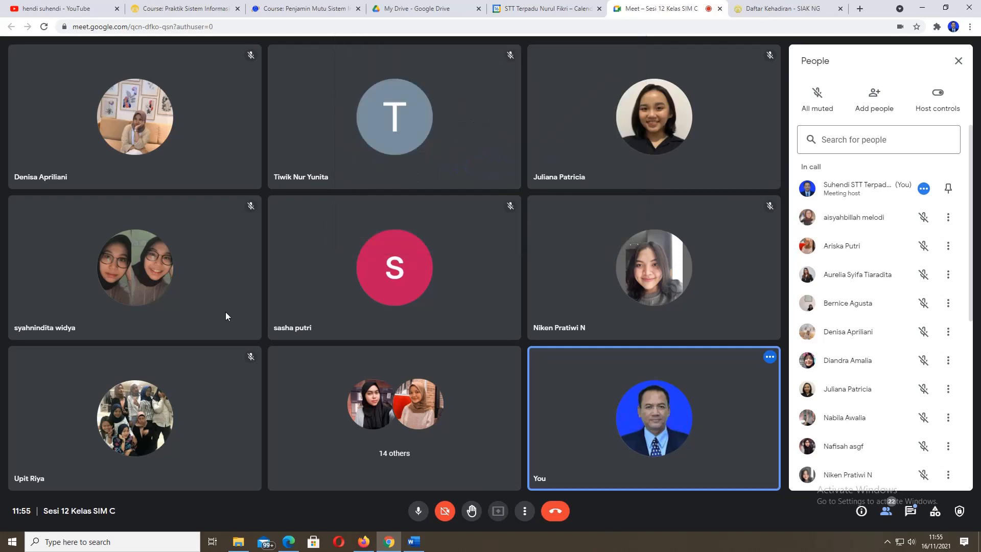
pyautogui.click(72, 537)
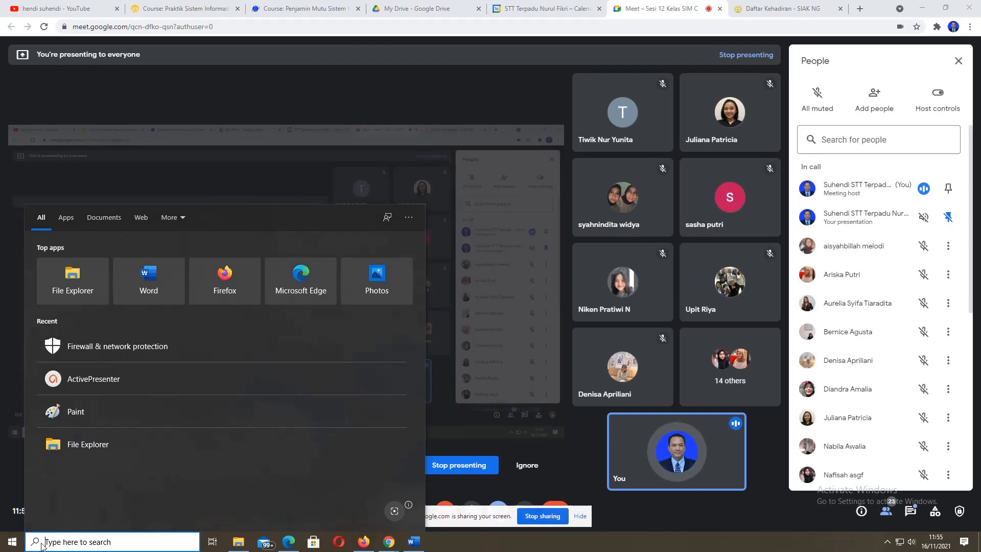
pyautogui.click(14, 542)
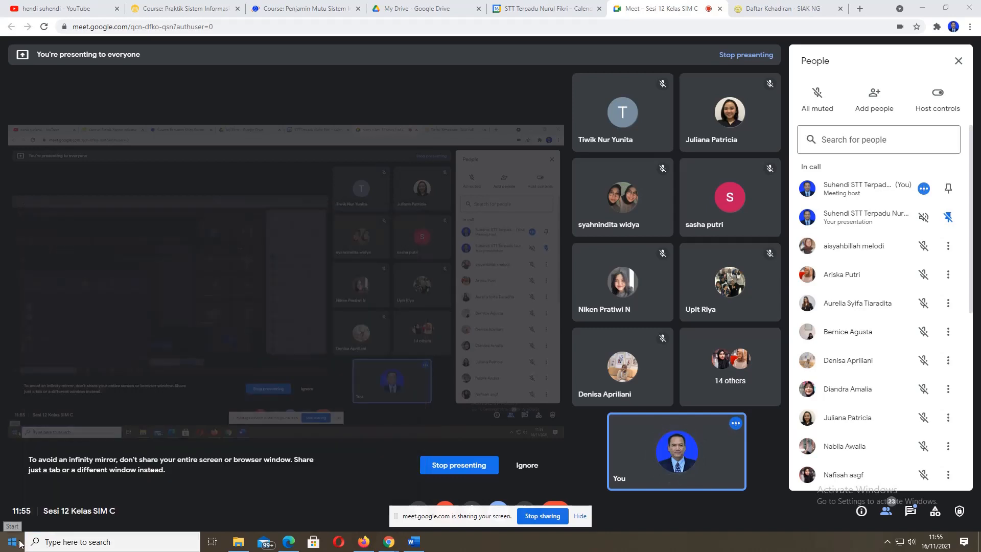
pyautogui.click(88, 543)
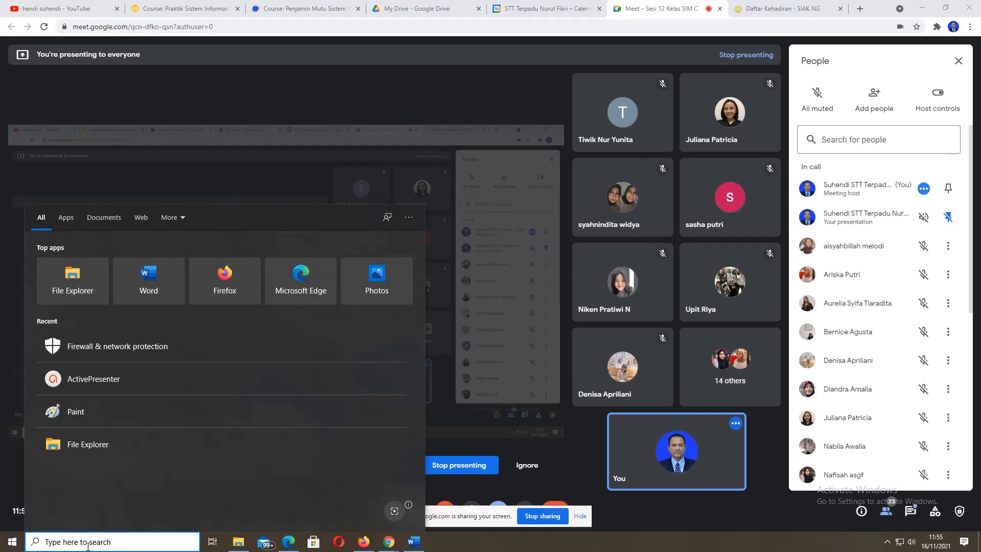
pyautogui.rightClick(11, 541)
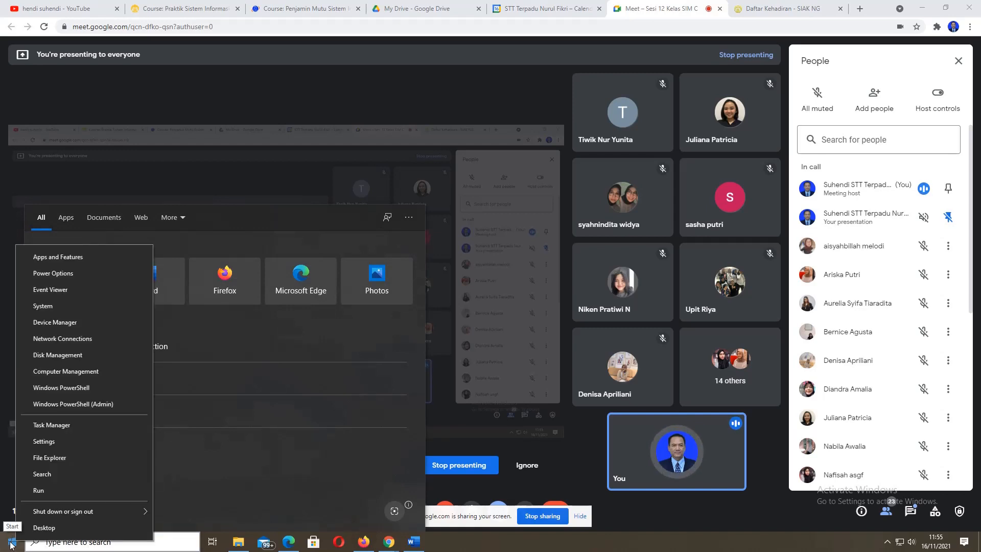
pyautogui.rightClick(9, 542)
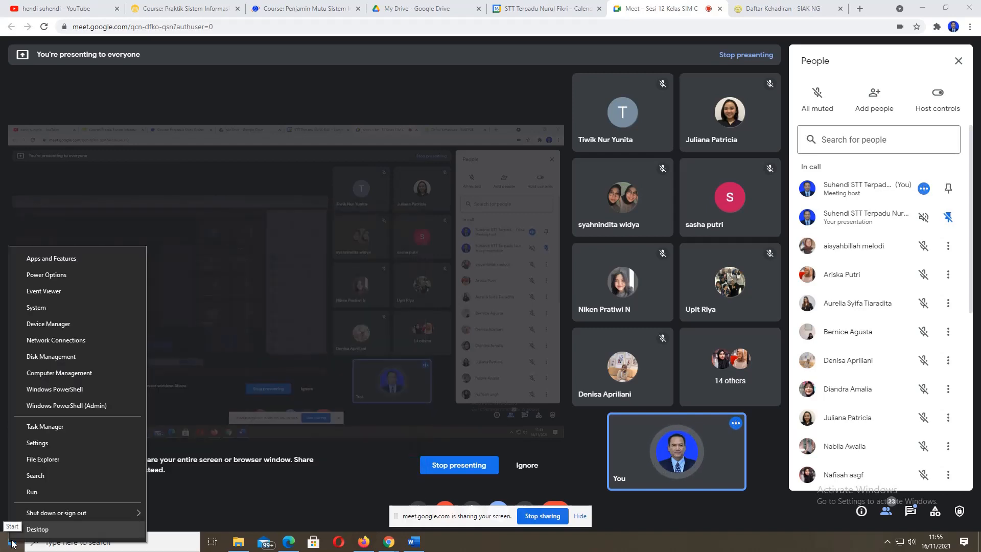
pyautogui.click(39, 492)
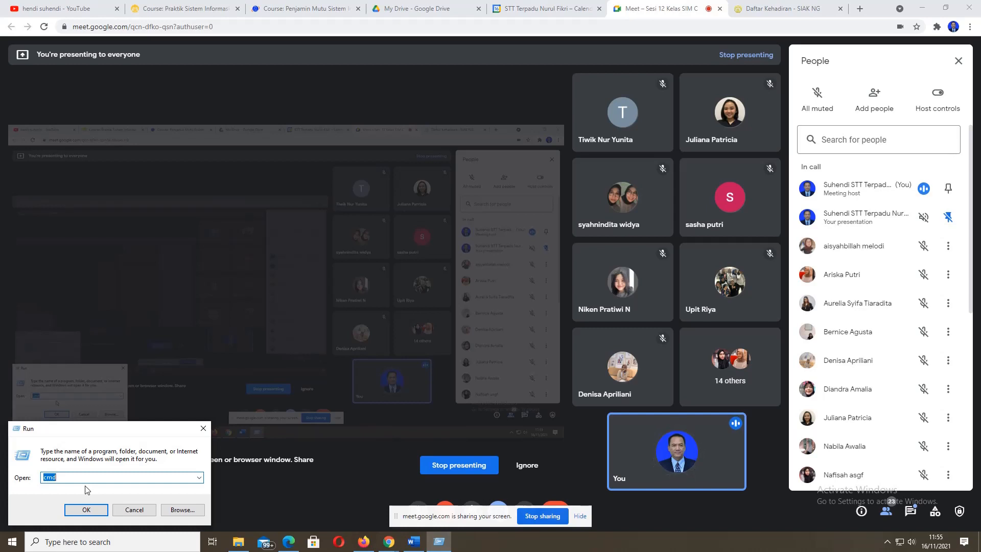
pyautogui.write('firewall')
pyautogui.click(87, 510)
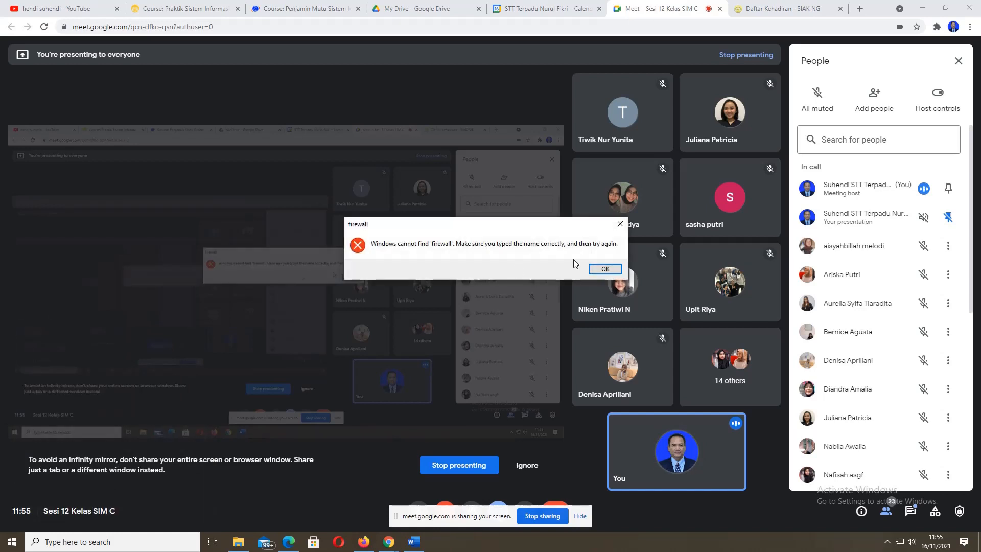
pyautogui.click(603, 268)
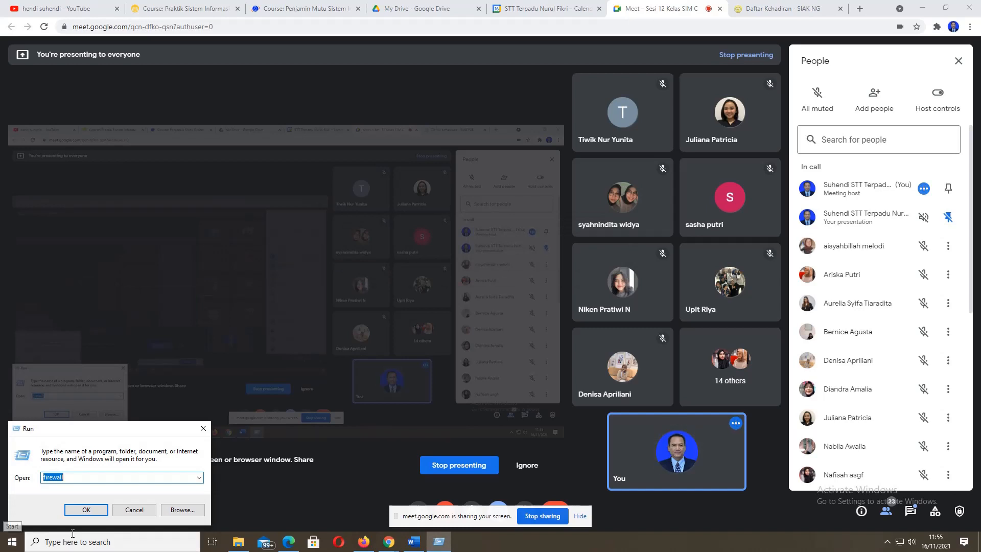
pyautogui.click(134, 509)
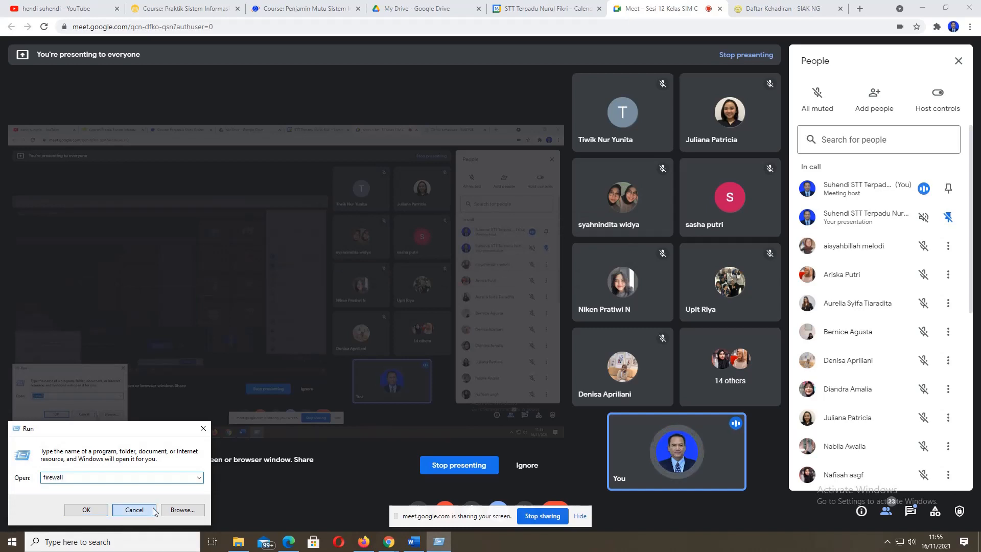
pyautogui.click(71, 542)
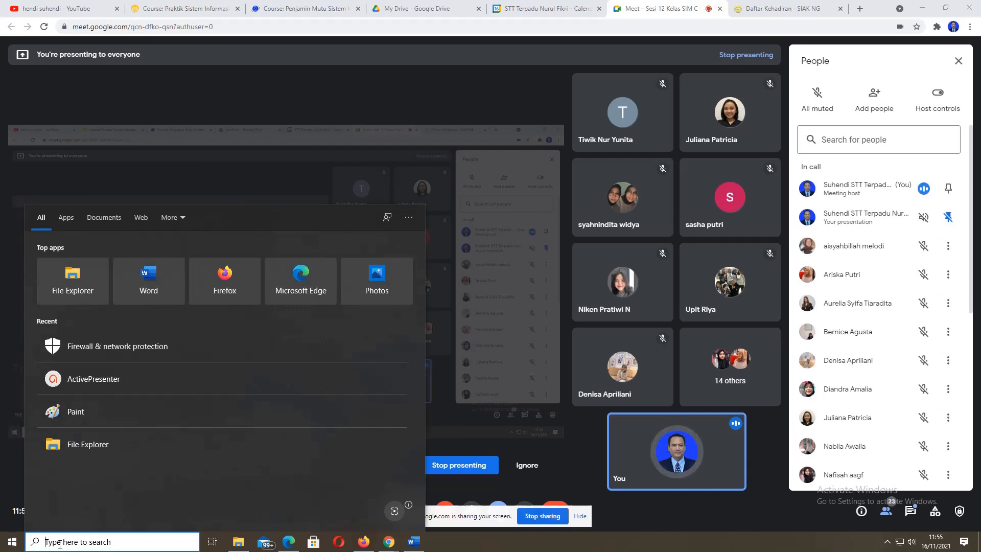
# - Search Windows for 'fire' and pick the Firewall & network protection result
pyautogui.write('fi')
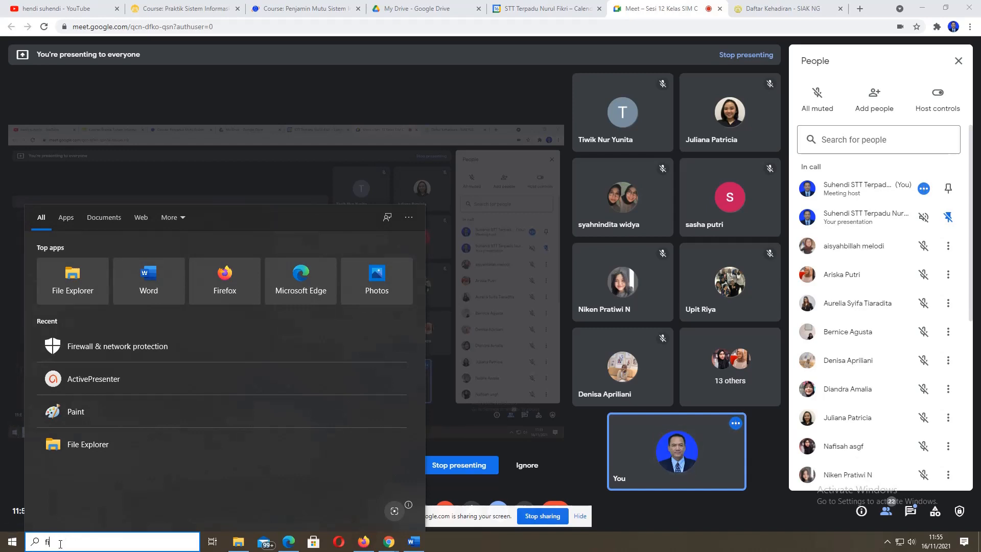
pyautogui.write('re')
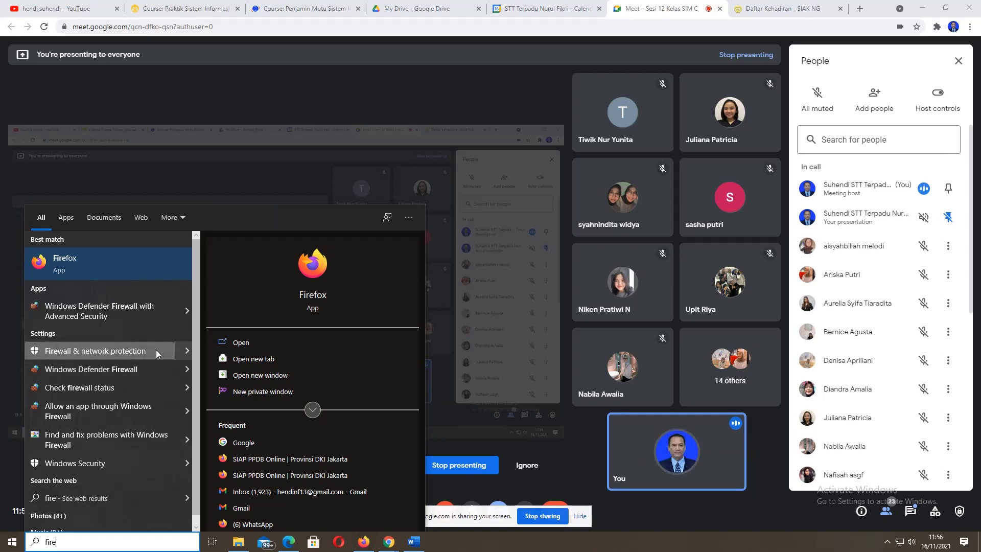
pyautogui.click(188, 352)
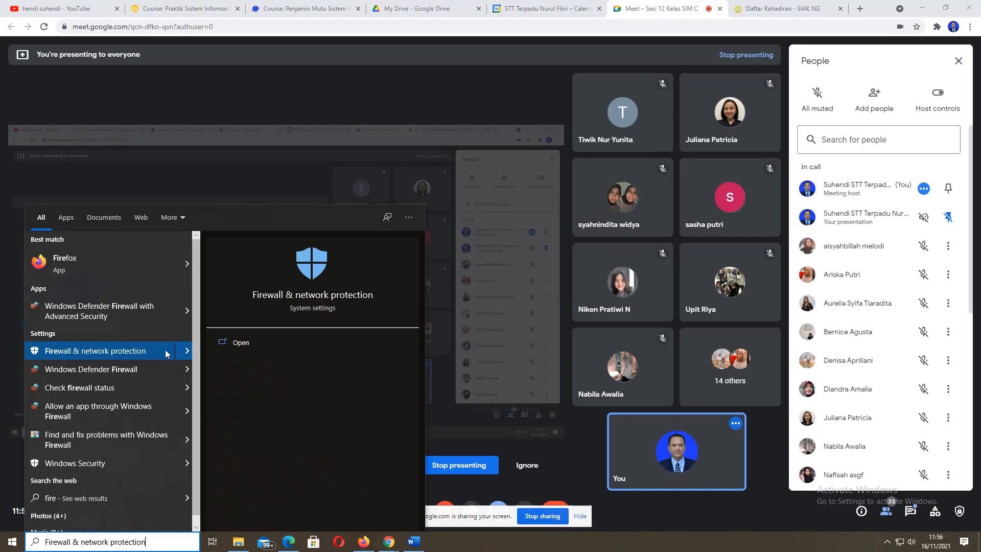
# - Review Windows Security's firewall page (Domain and Private off, Public on), then close it
pyautogui.click(289, 296)
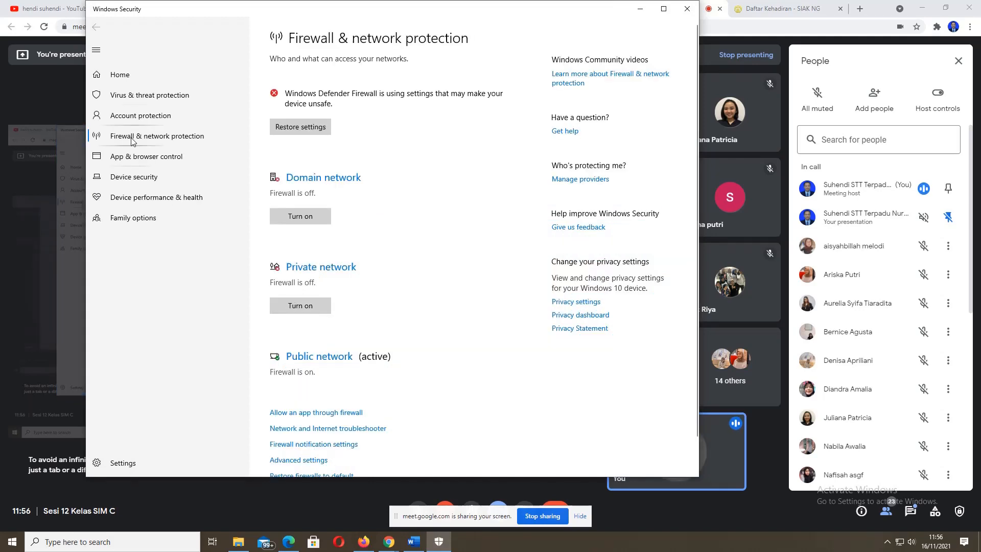
pyautogui.click(225, 141)
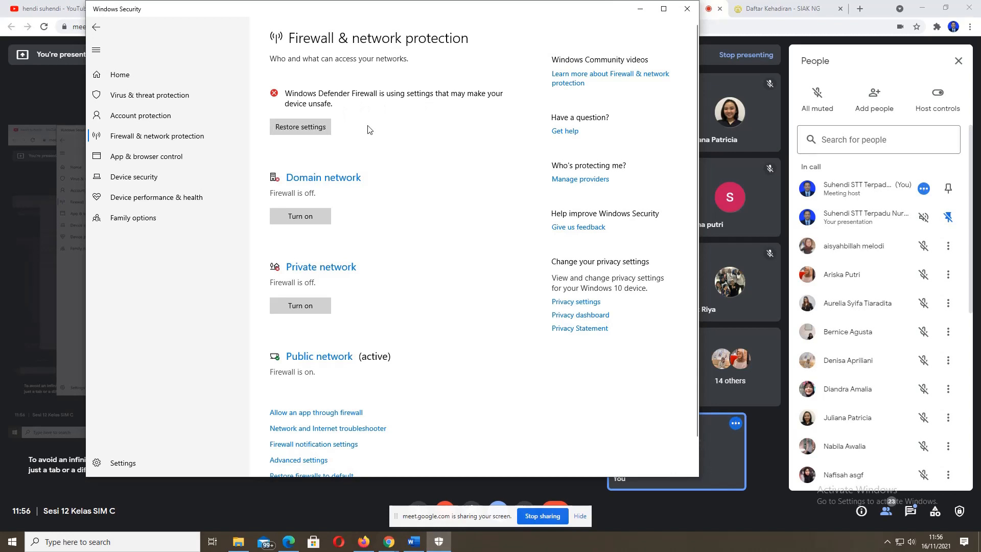
pyautogui.click(686, 13)
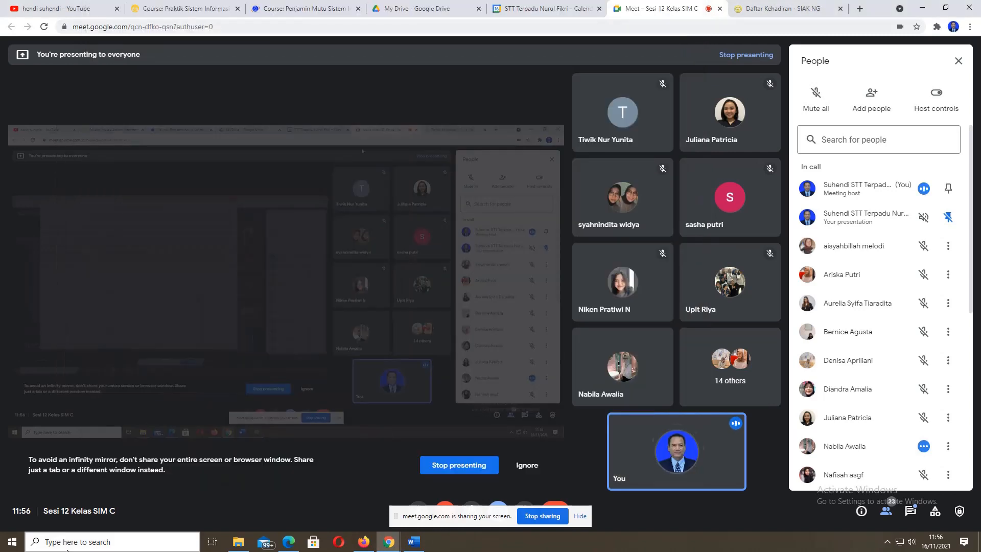
# - Search 'fire' again, view Windows Defender Firewall in Control Panel, then close that window
pyautogui.click(48, 540)
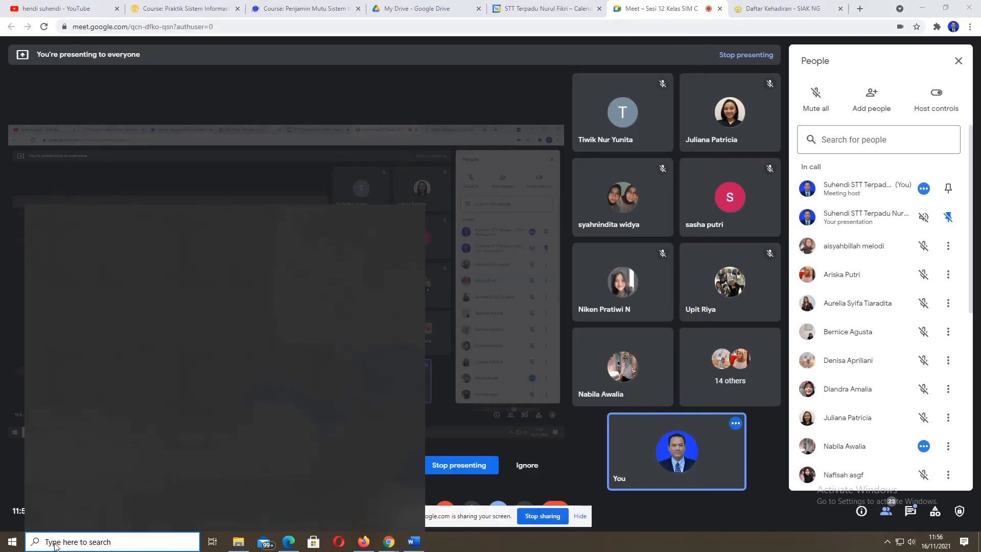
pyautogui.write('fire')
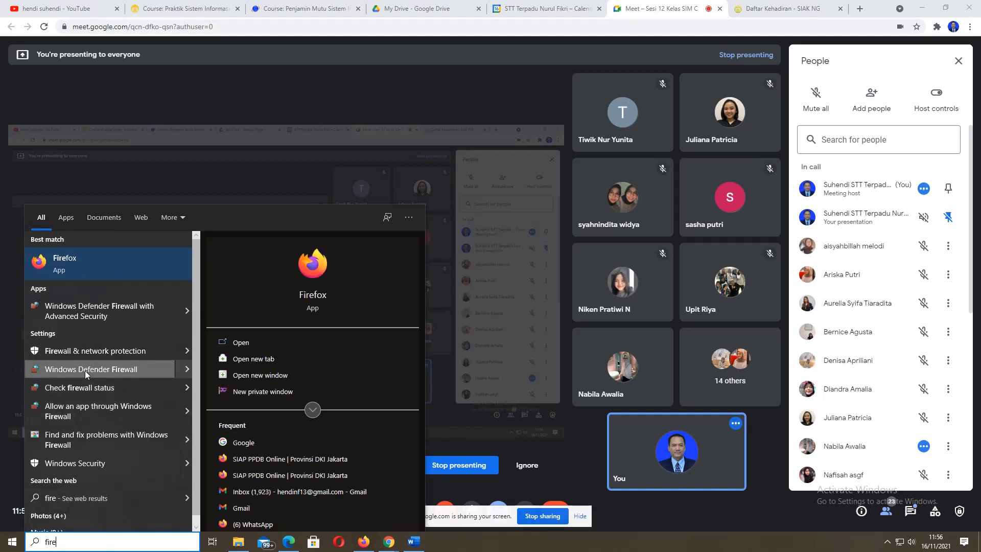
pyautogui.click(188, 370)
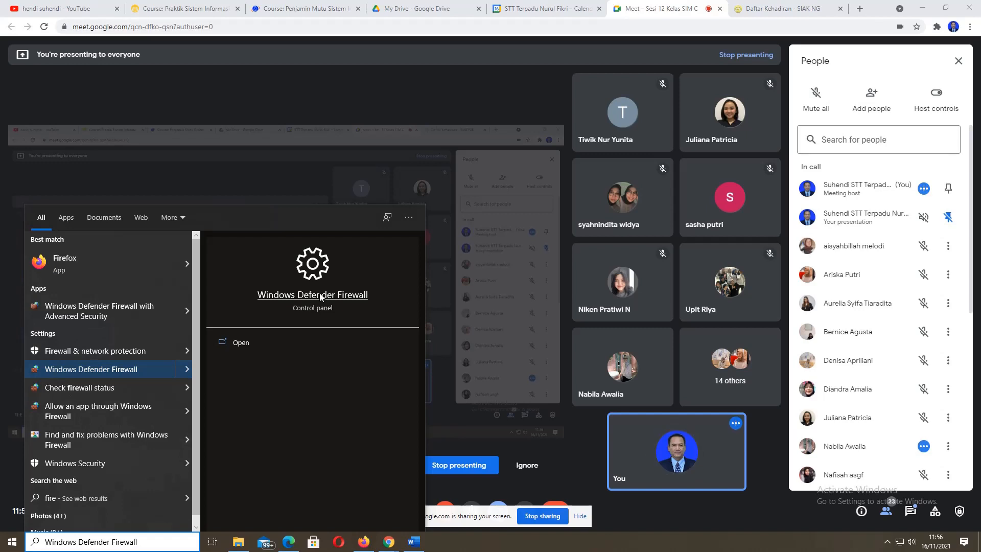
pyautogui.click(319, 296)
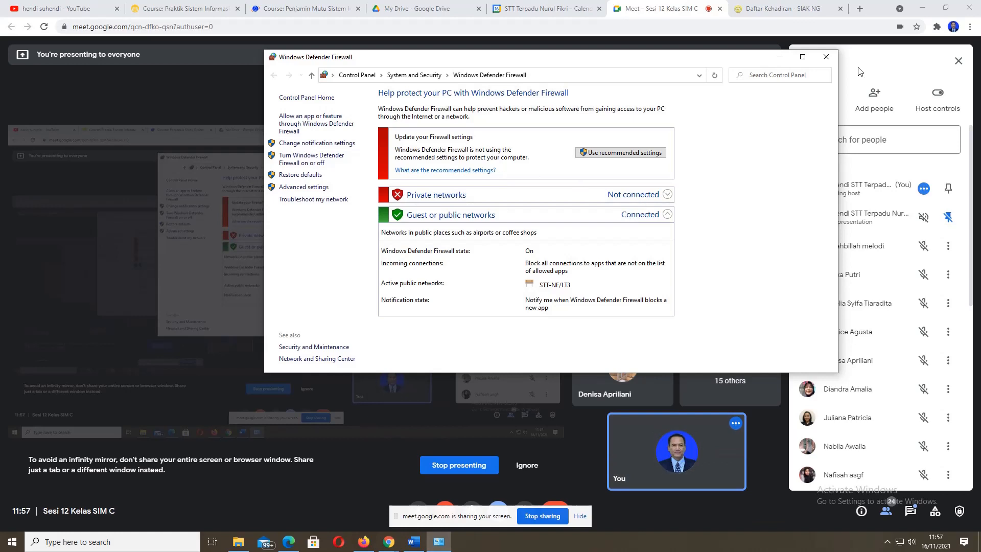
pyautogui.click(826, 56)
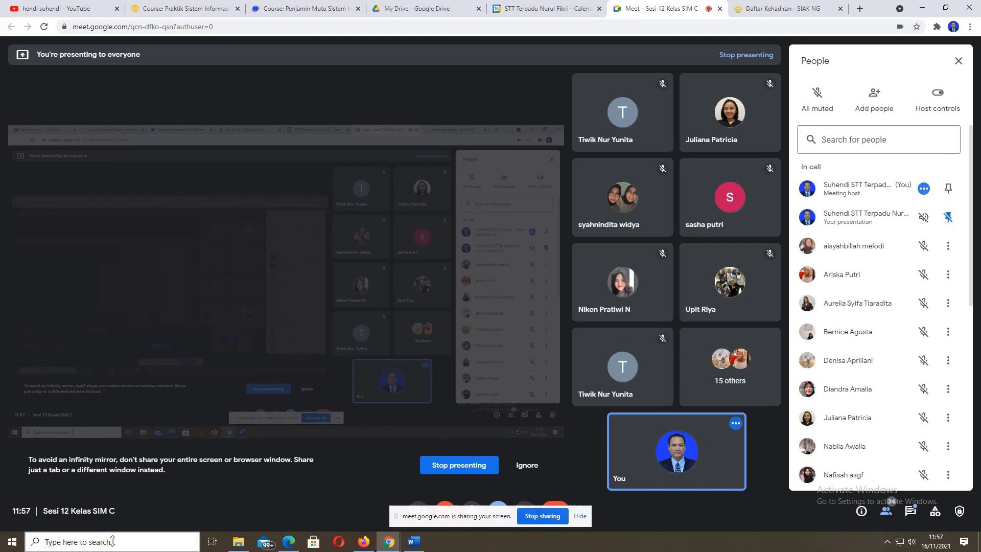
# - Search for Control Panel and open 'Uninstall a program' to list the 36 installed programs
pyautogui.click(113, 541)
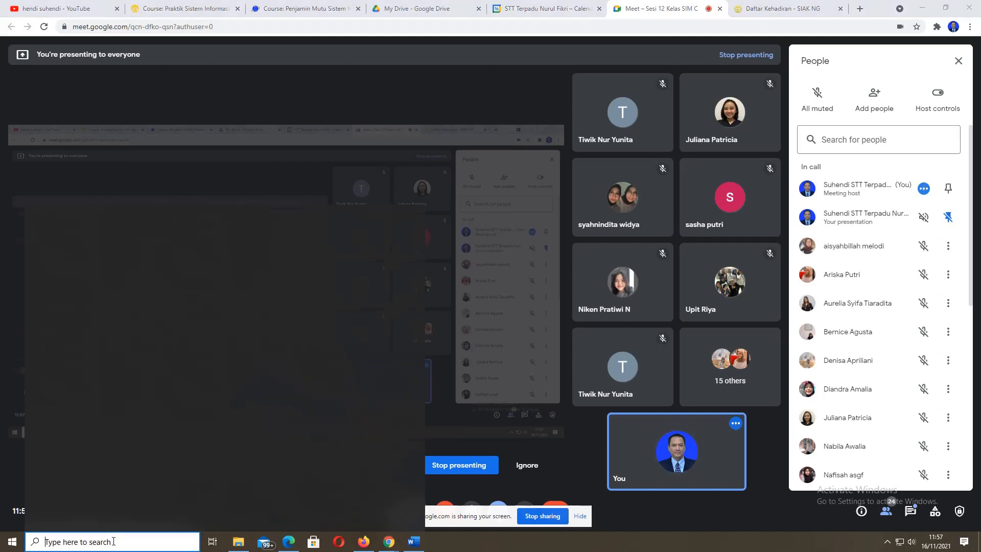
pyautogui.write('contrto')
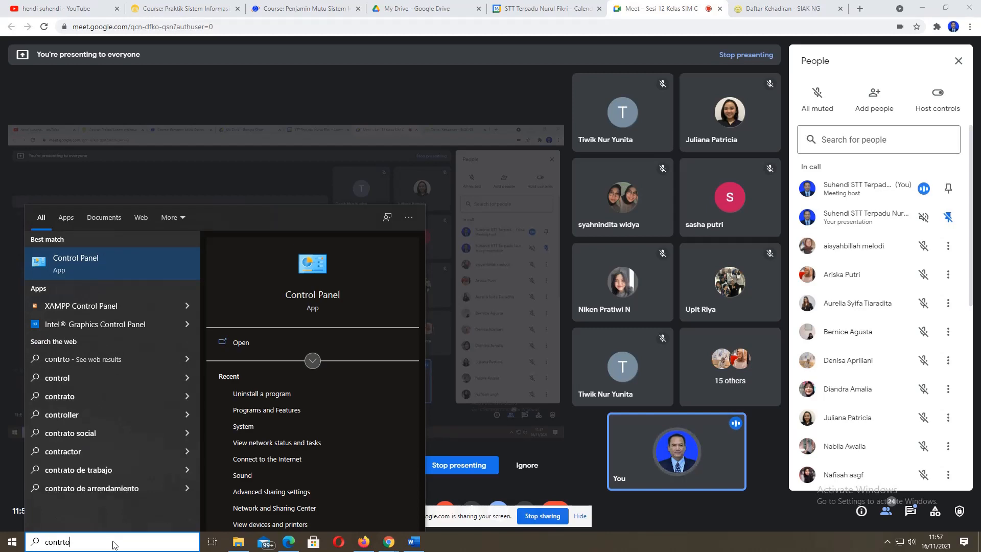
pyautogui.press('Escape')
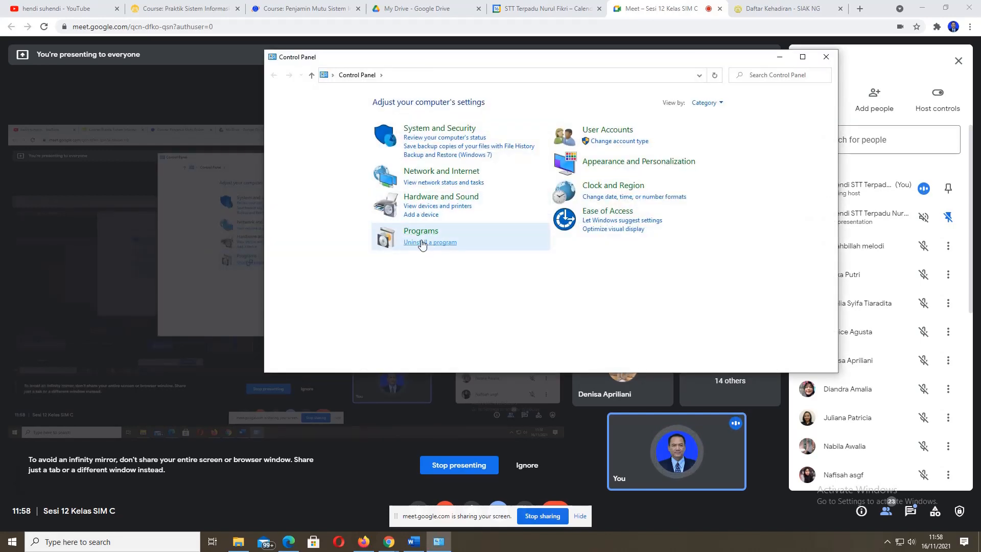
pyautogui.click(422, 243)
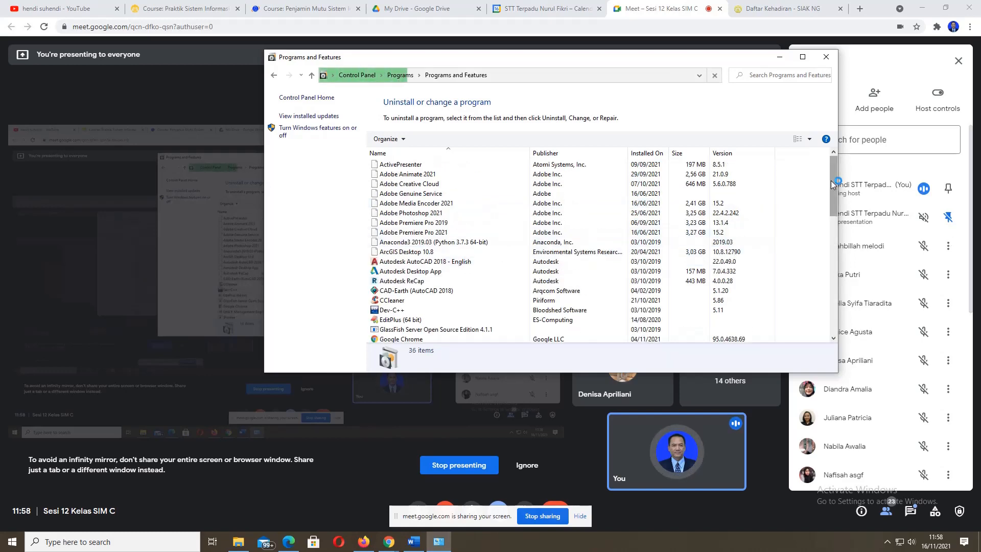
# - Scroll through the installed programs and select Odoo 10.0 to show its details
pyautogui.moveTo(834, 177); pyautogui.dragTo(823, 306)
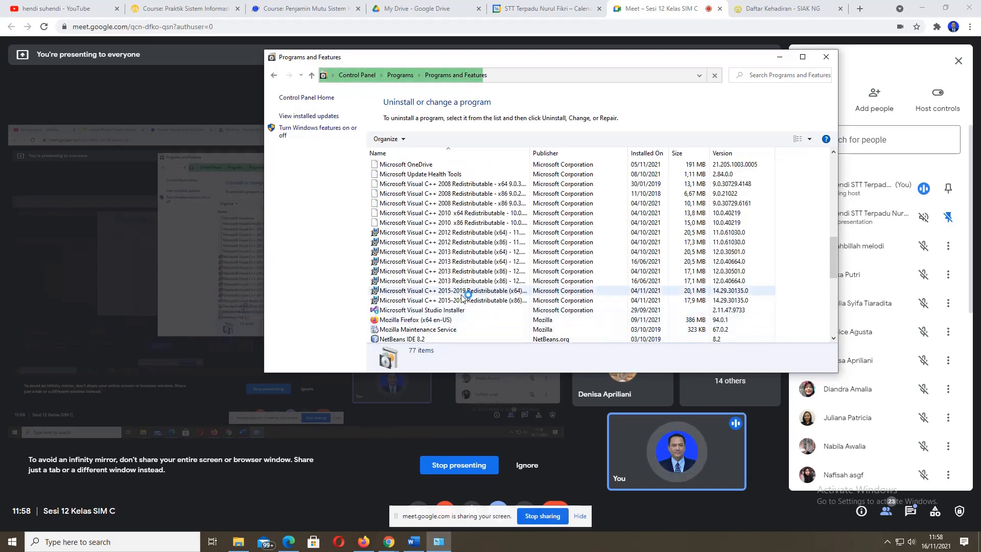
pyautogui.scroll(-9, 501, 294)
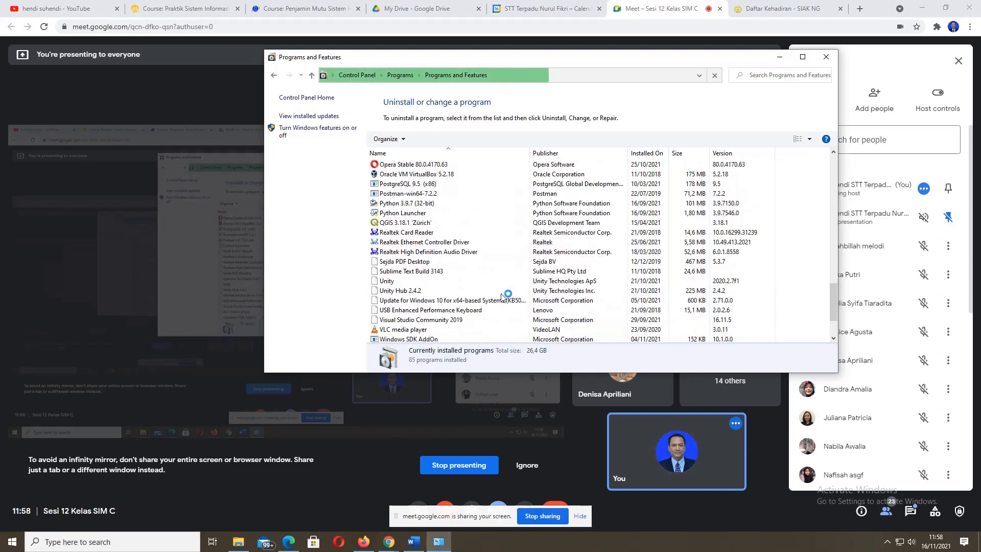
pyautogui.scroll(-3, 502, 296)
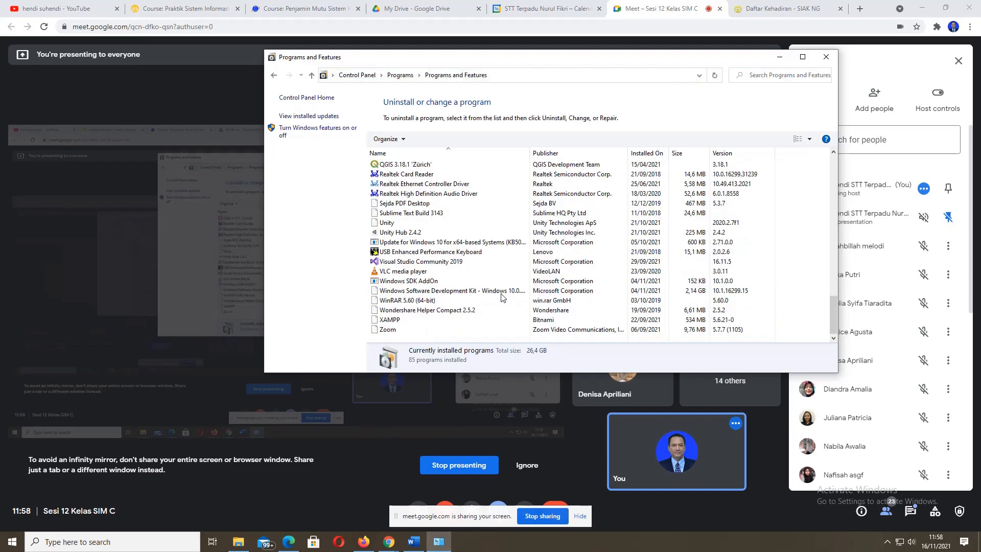
pyautogui.scroll(20, 502, 297)
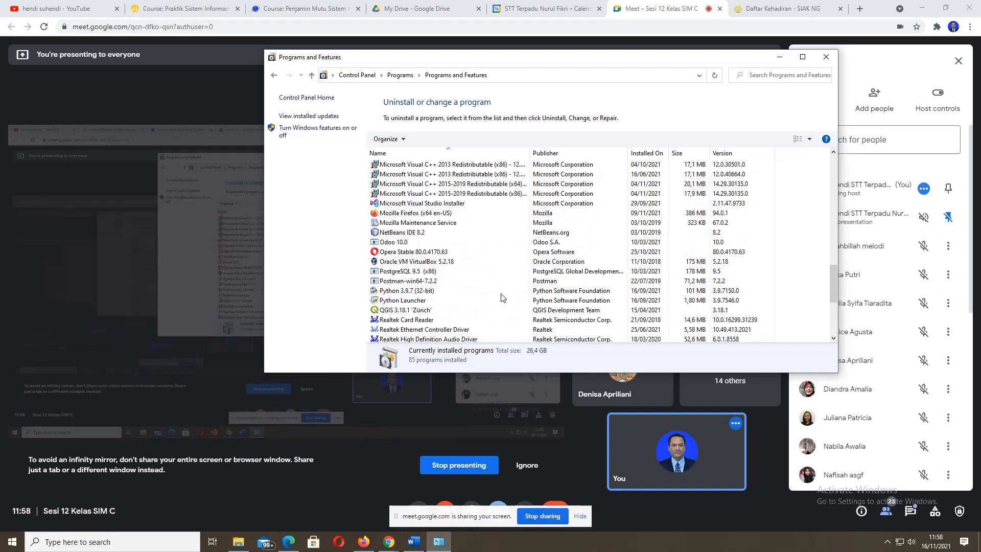
pyautogui.scroll(1, 502, 298)
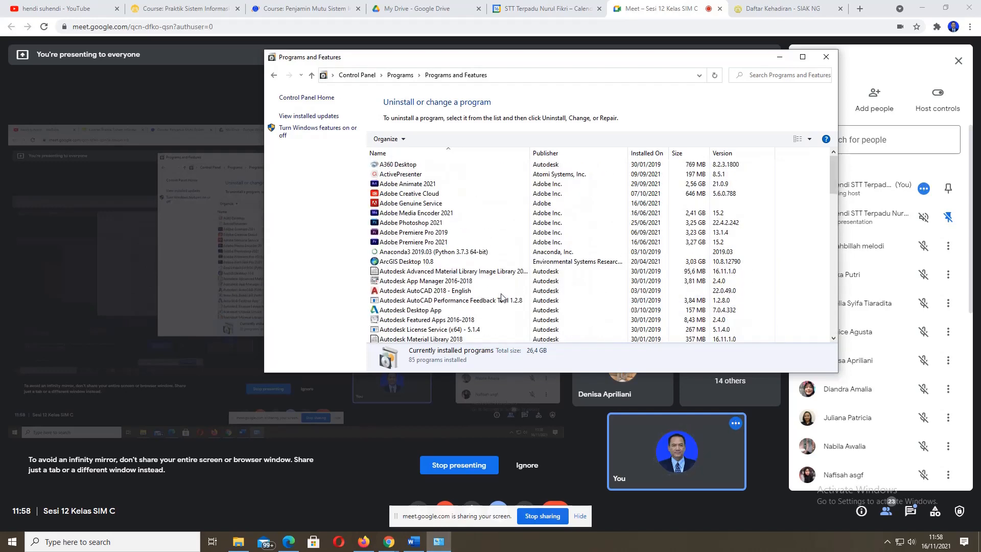
pyautogui.scroll(-1, 455, 249)
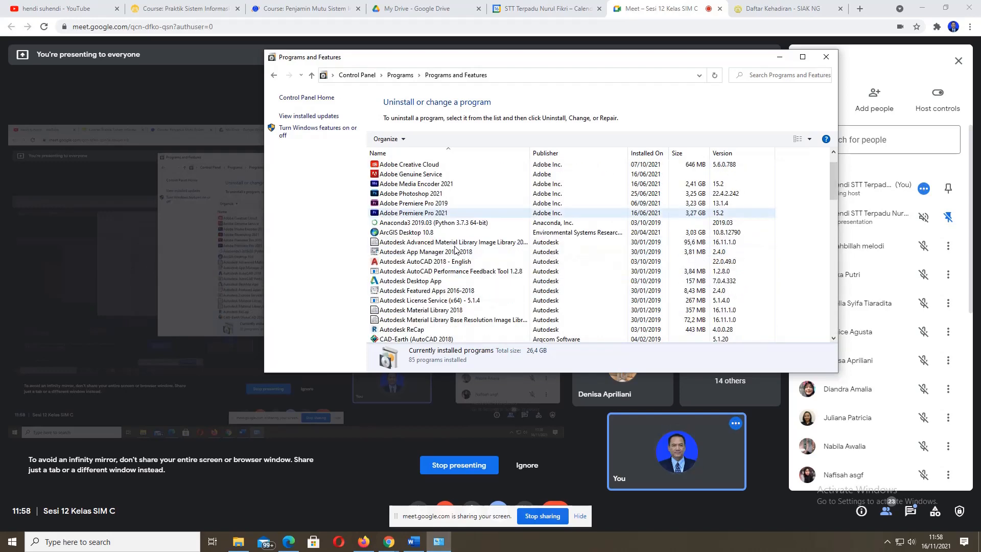
pyautogui.scroll(-12, 455, 250)
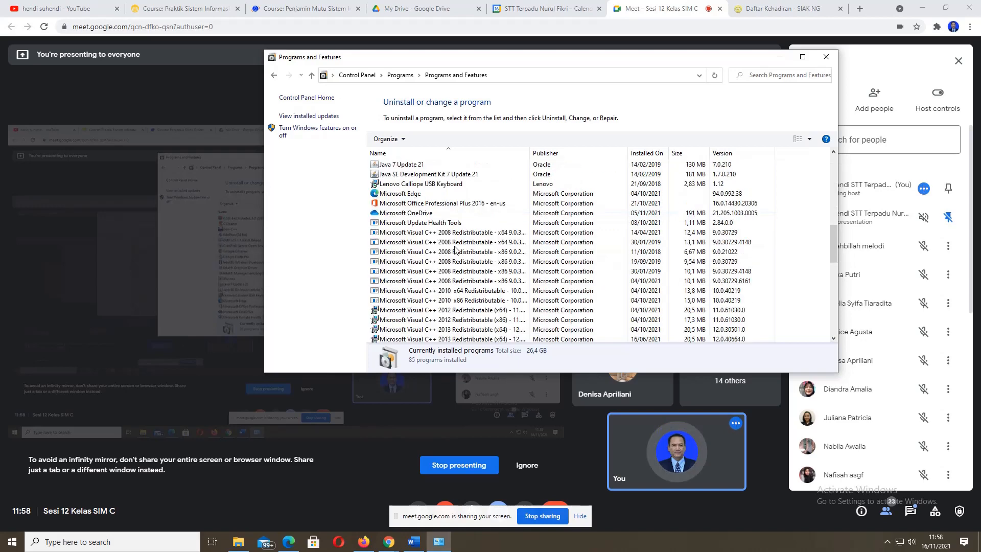
pyautogui.scroll(-3, 457, 249)
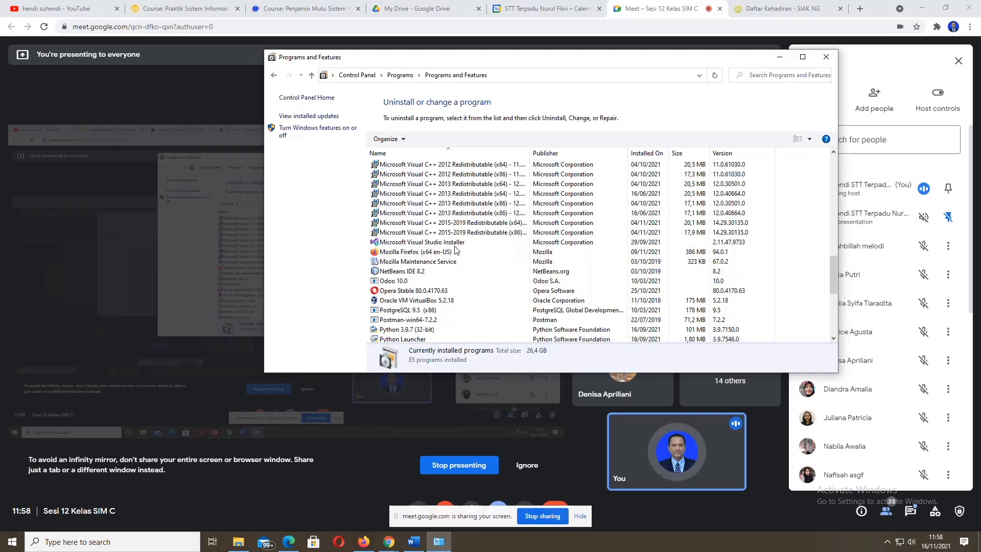
pyautogui.click(402, 283)
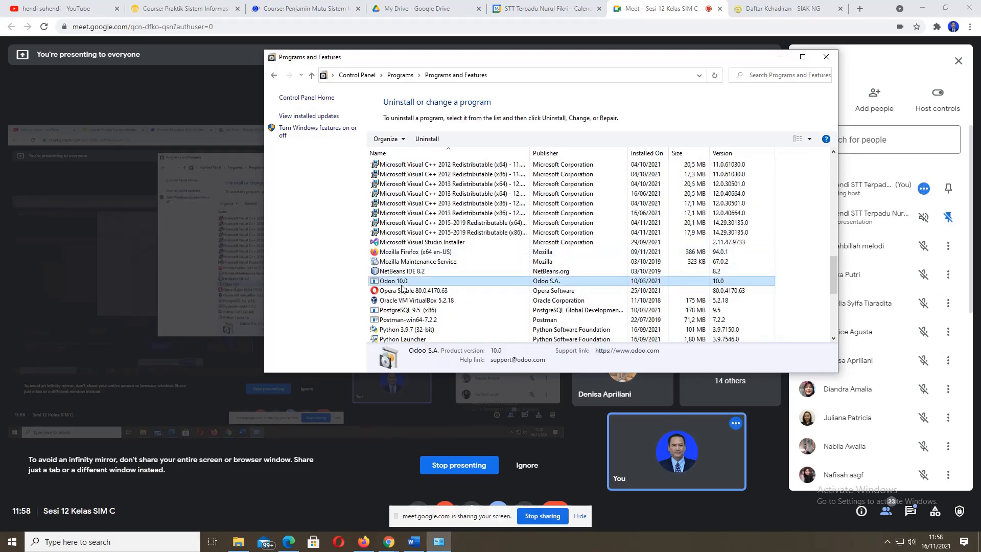
# - Select PostgreSQL 9.5 (x86) to show its details: 178 MB, installed 10/03/2021
pyautogui.scroll(-1, 403, 285)
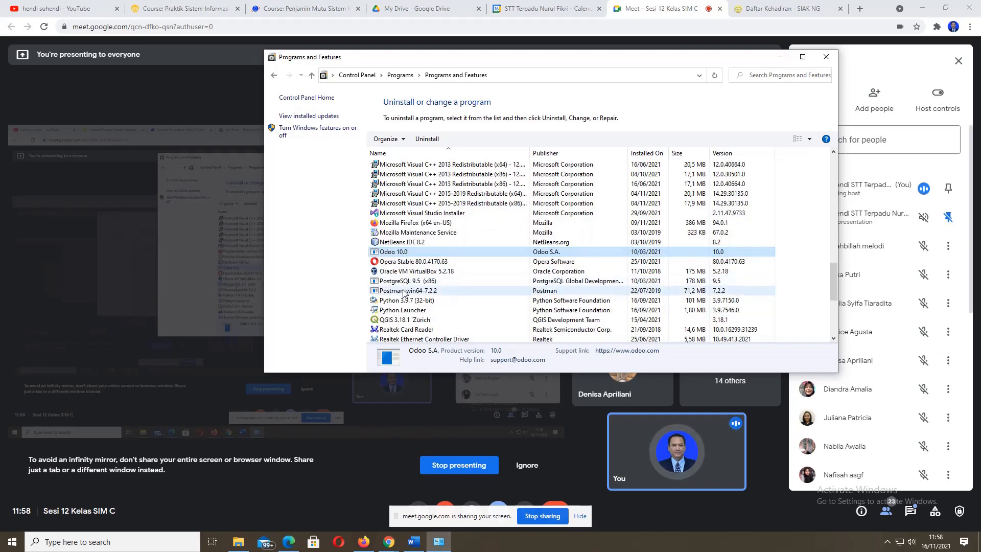
pyautogui.click(406, 281)
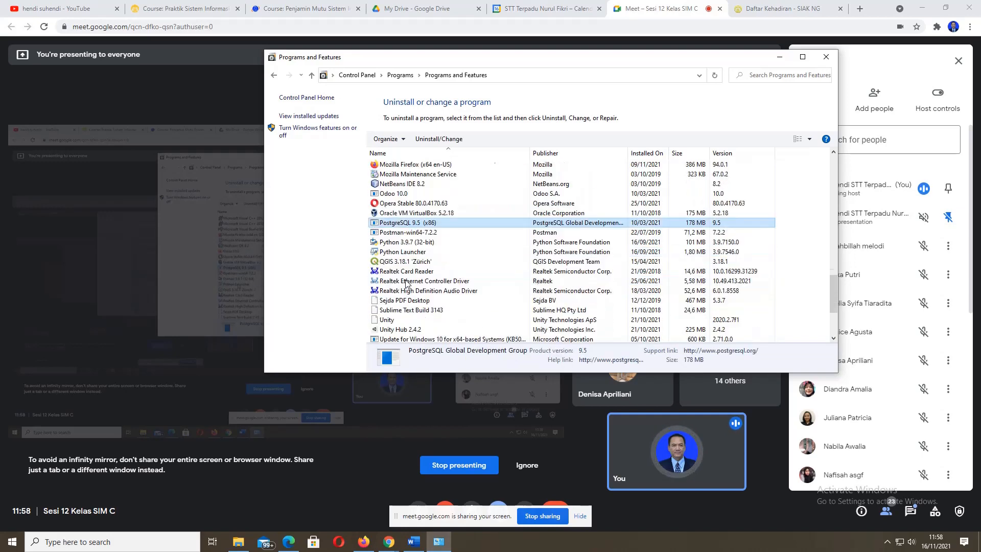
pyautogui.scroll(-2, 407, 284)
pyautogui.scroll(-3, 406, 284)
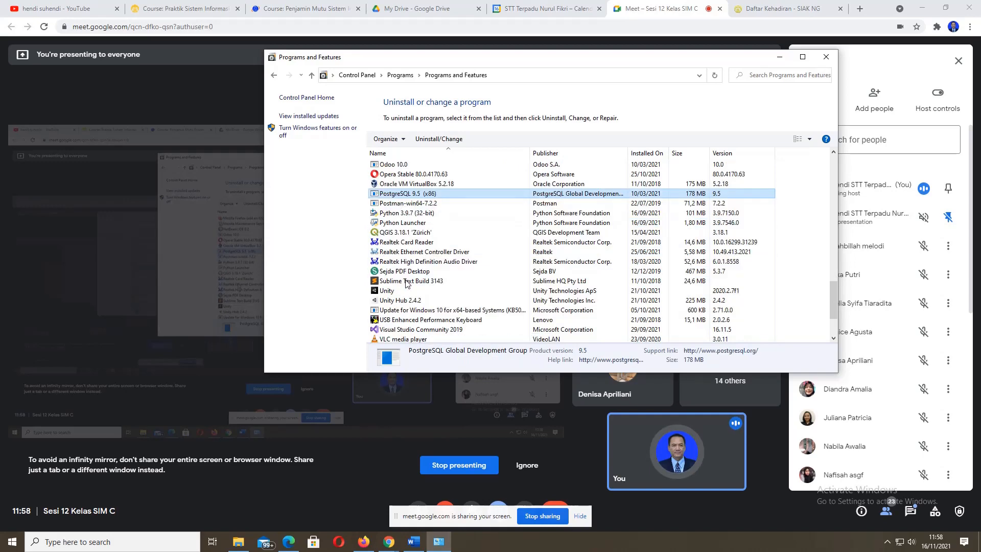
pyautogui.scroll(-1, 406, 284)
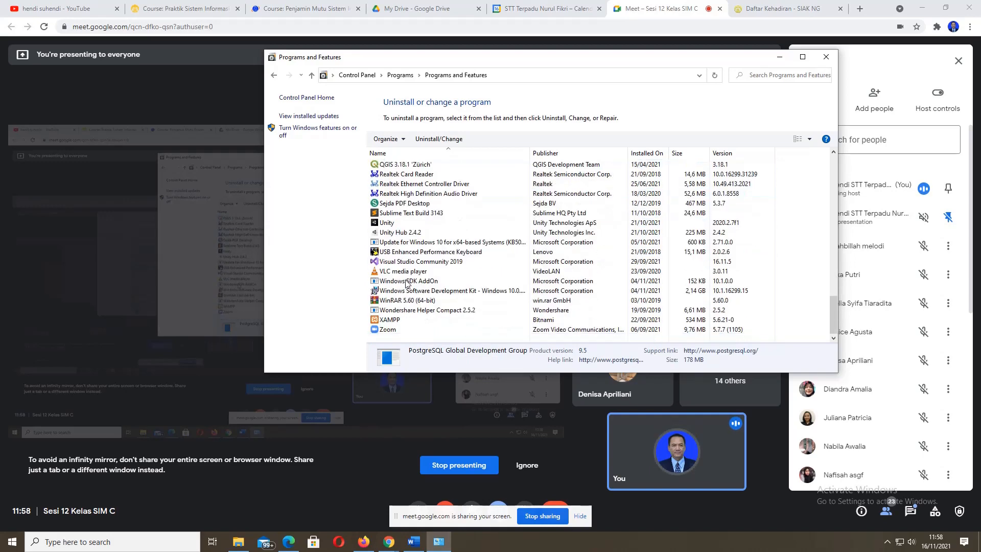
pyautogui.scroll(5, 406, 284)
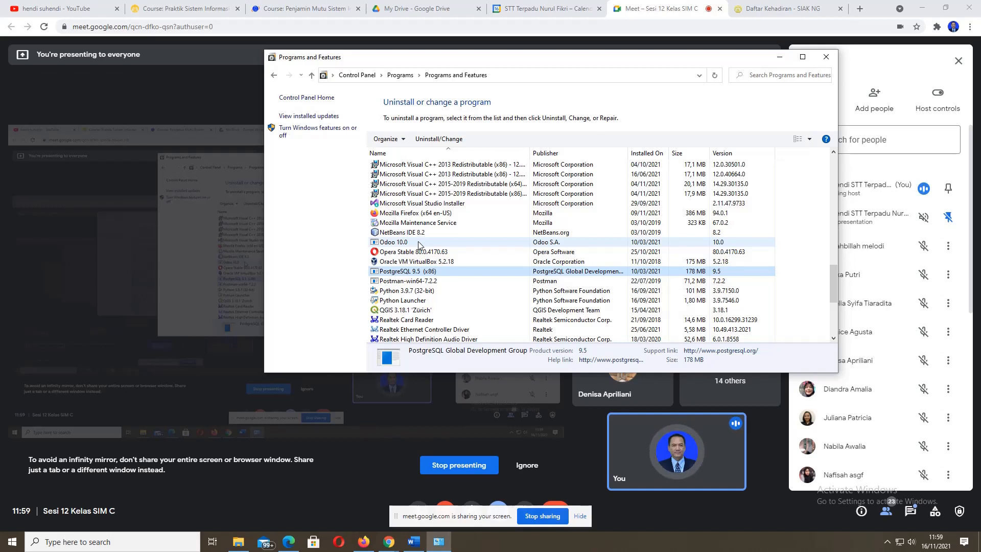
# - Close Programs and Features, stop presenting in Meet, and close the meeting tab with Ctrl+W
pyautogui.click(824, 57)
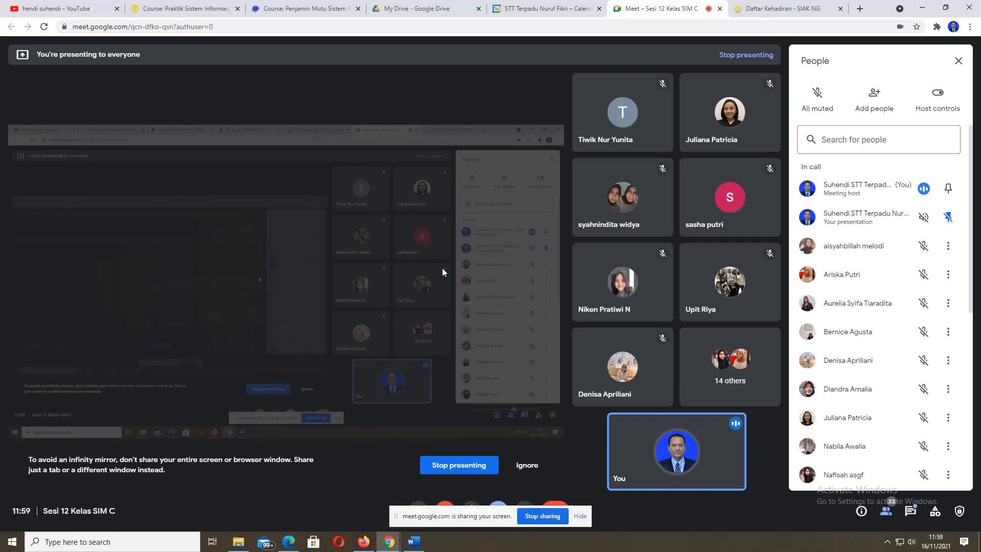
pyautogui.click(448, 470)
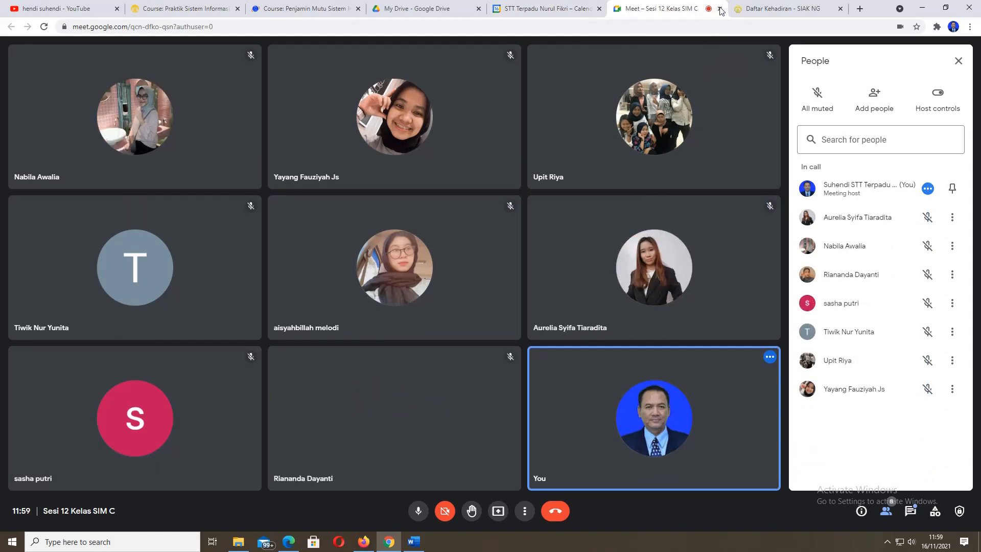
pyautogui.hotkey('ctrl', 'w')
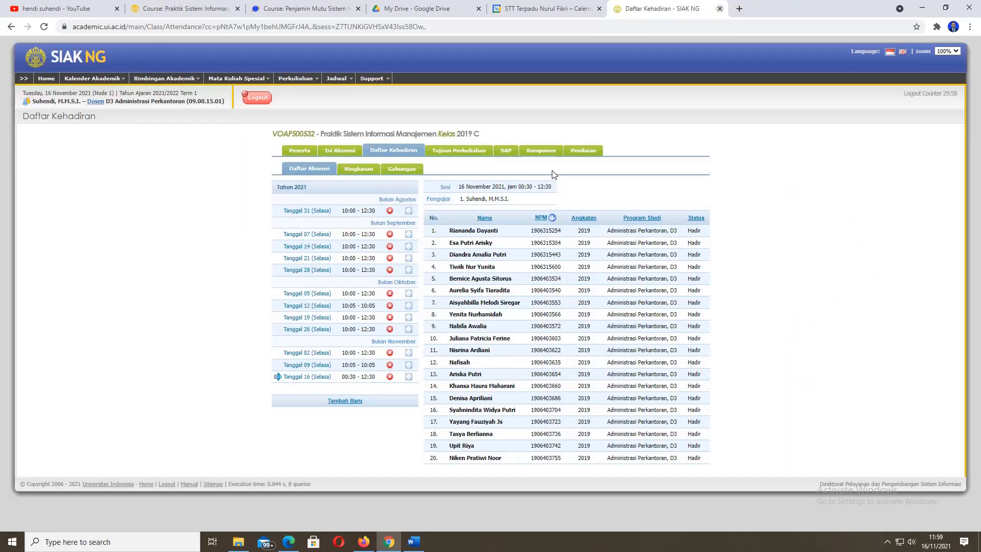
# - Close the SIAK NG tab and show ActivePresenter's Recording Toolbar from the hidden tray icons
pyautogui.hotkey('ctrl', 'w')
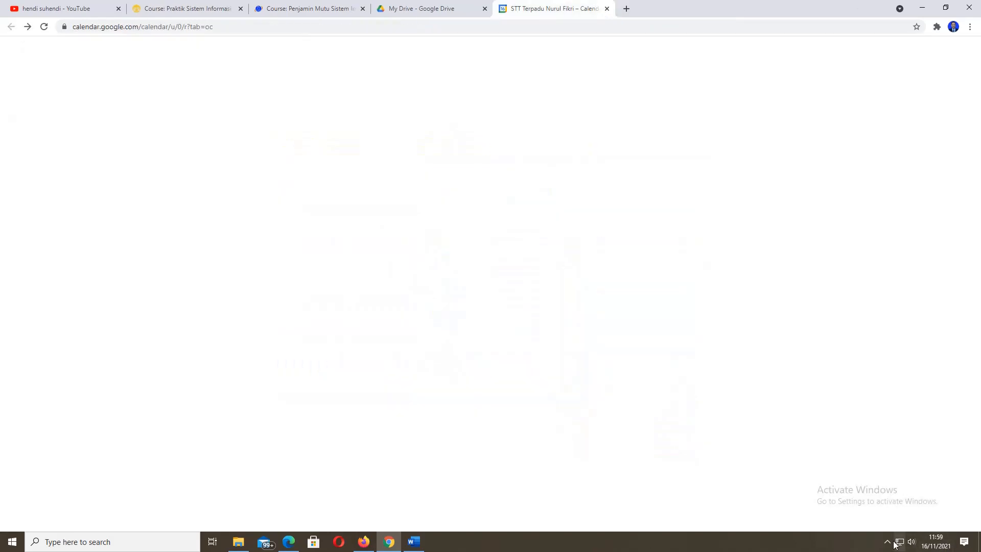
pyautogui.click(887, 541)
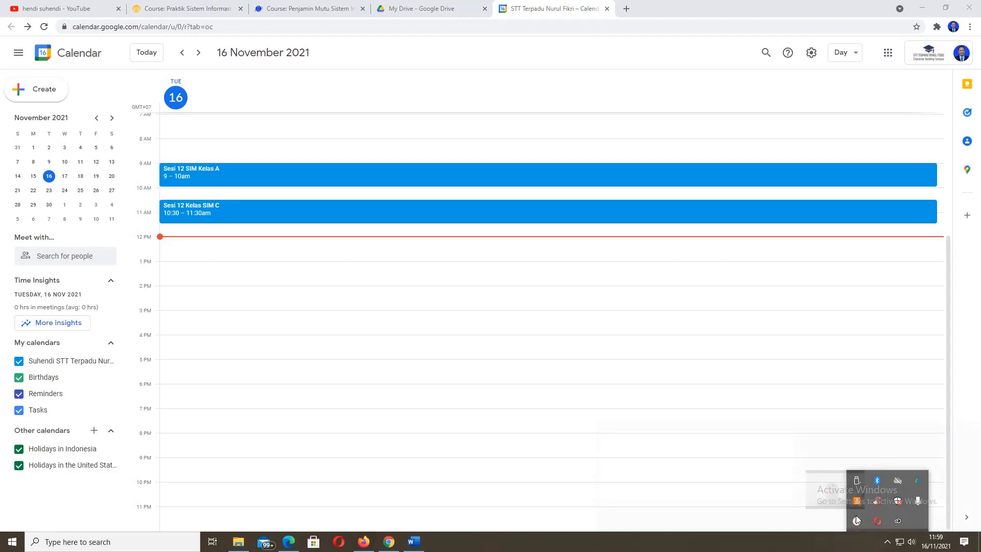
pyautogui.click(856, 519)
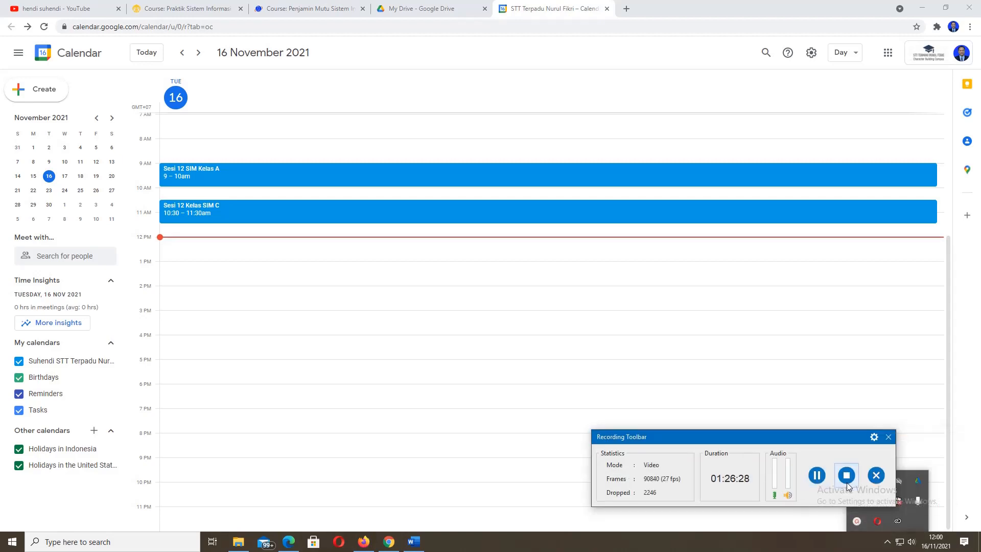